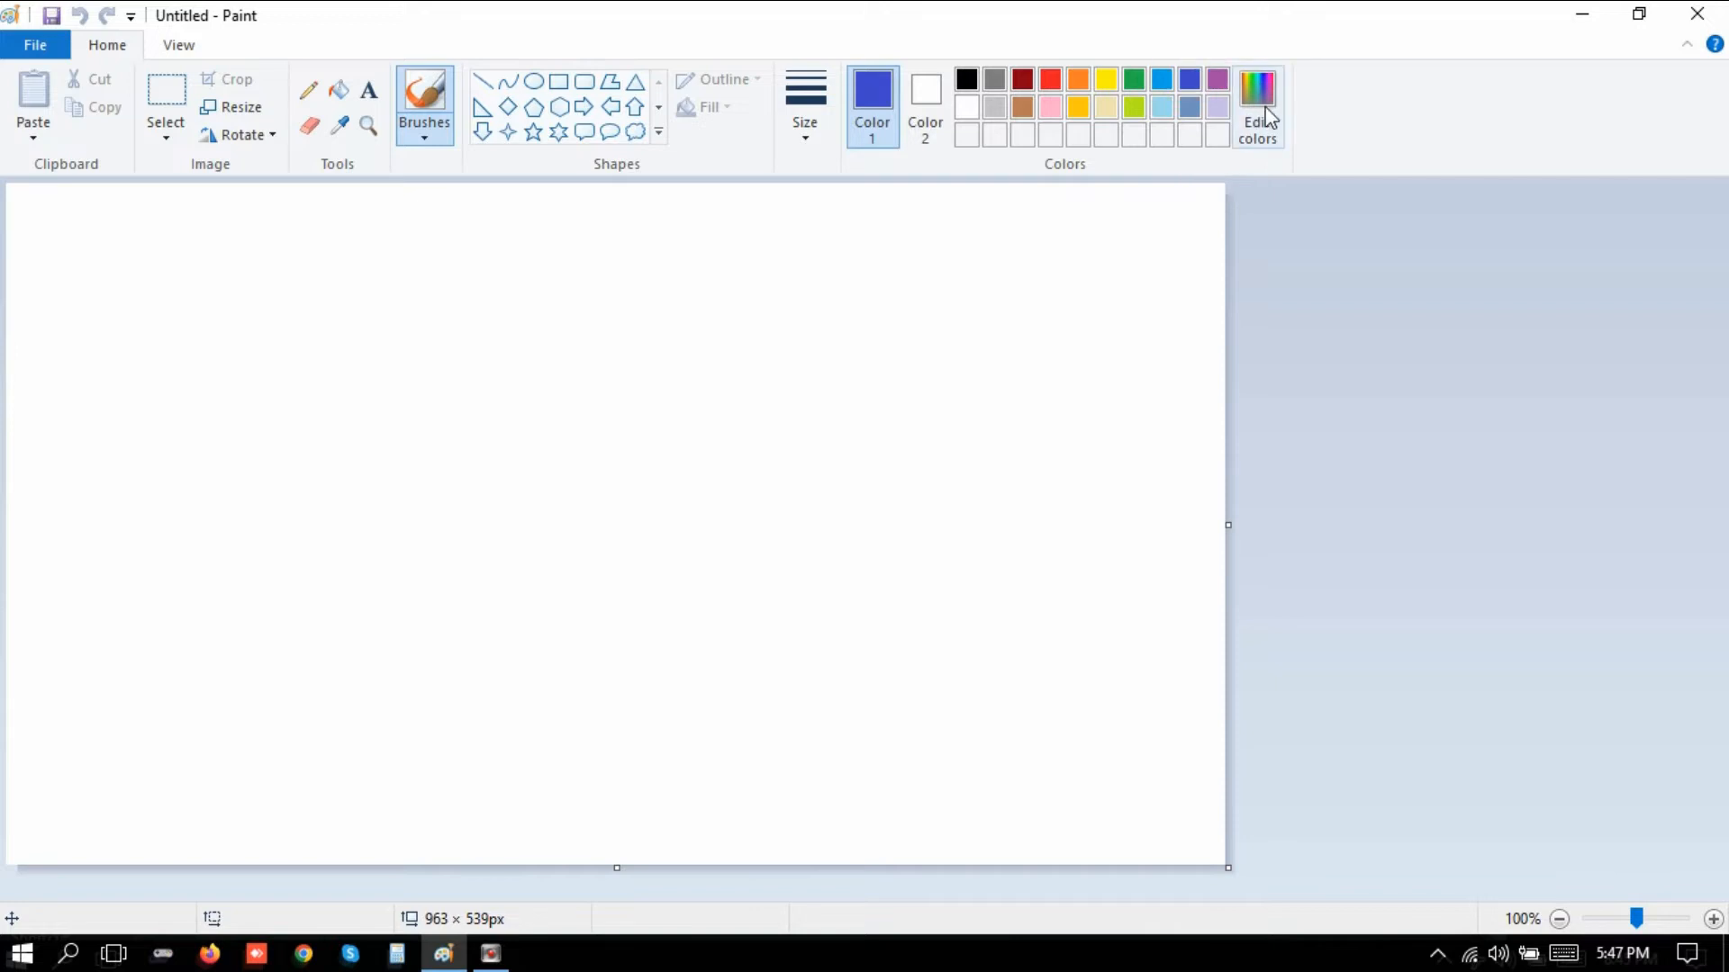
Set the foreground colour to a dark navy with red 11, green 13 and blue 40.
left_click(1257, 95)
left_click(1127, 516)
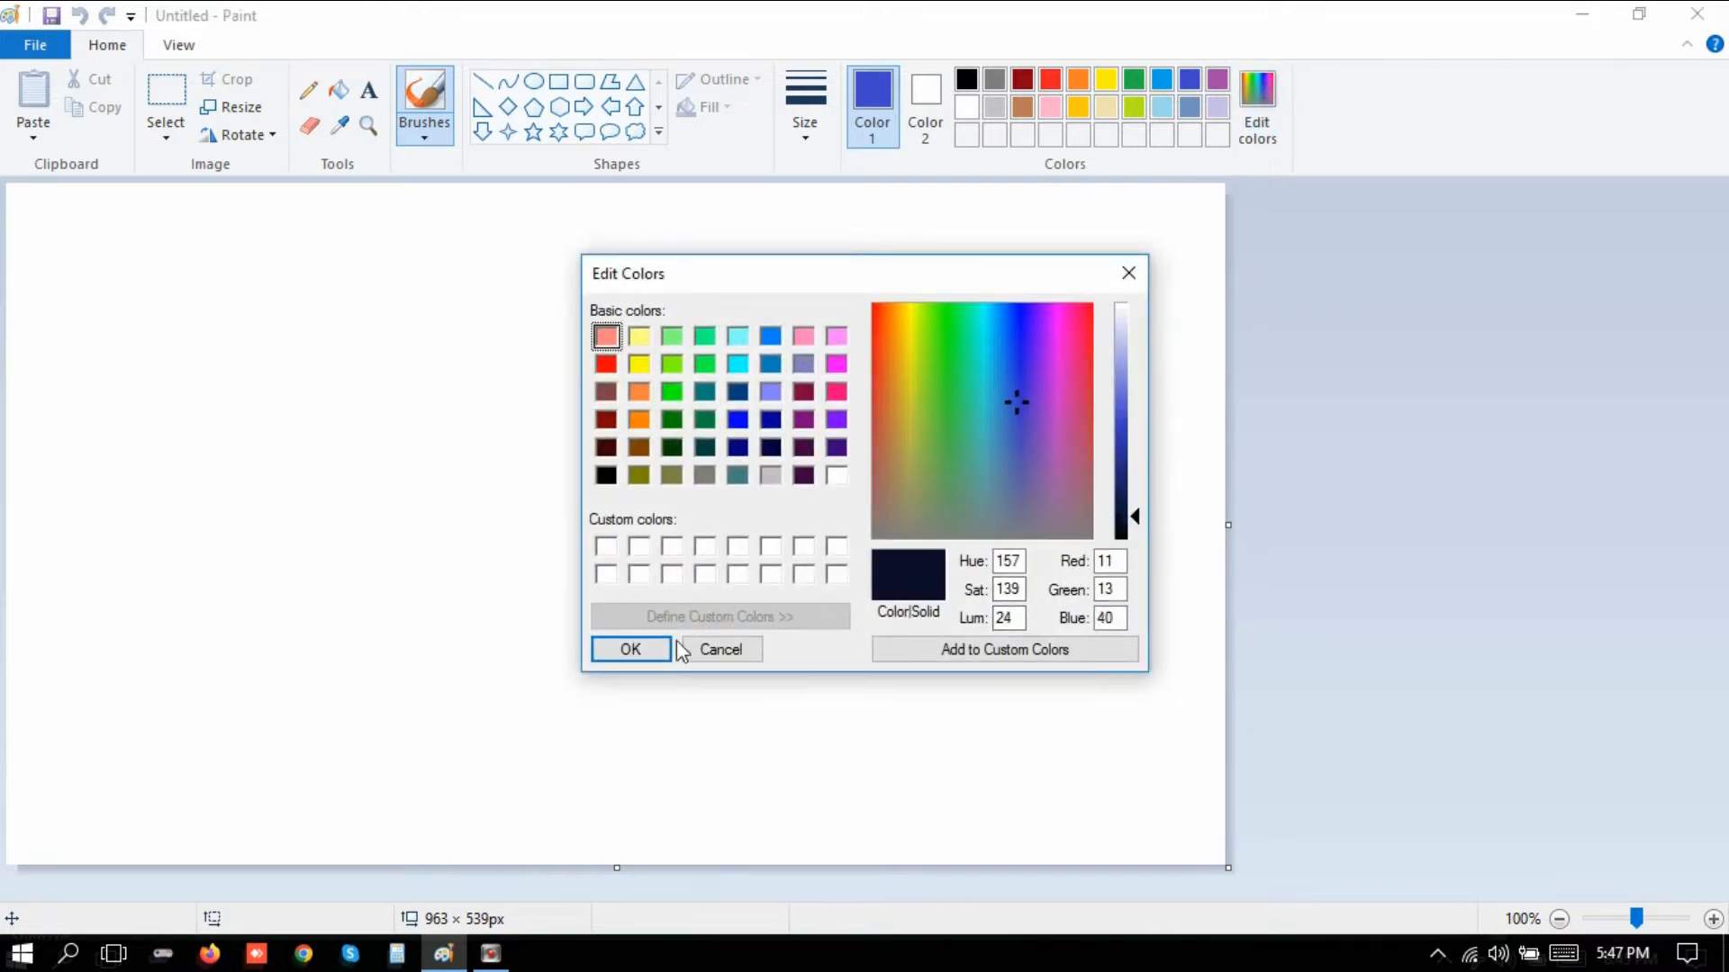
left_click(630, 649)
Draw a navy S-shaped curve across the full width of the canvas's upper half and fill the area above it navy.
left_click(501, 79)
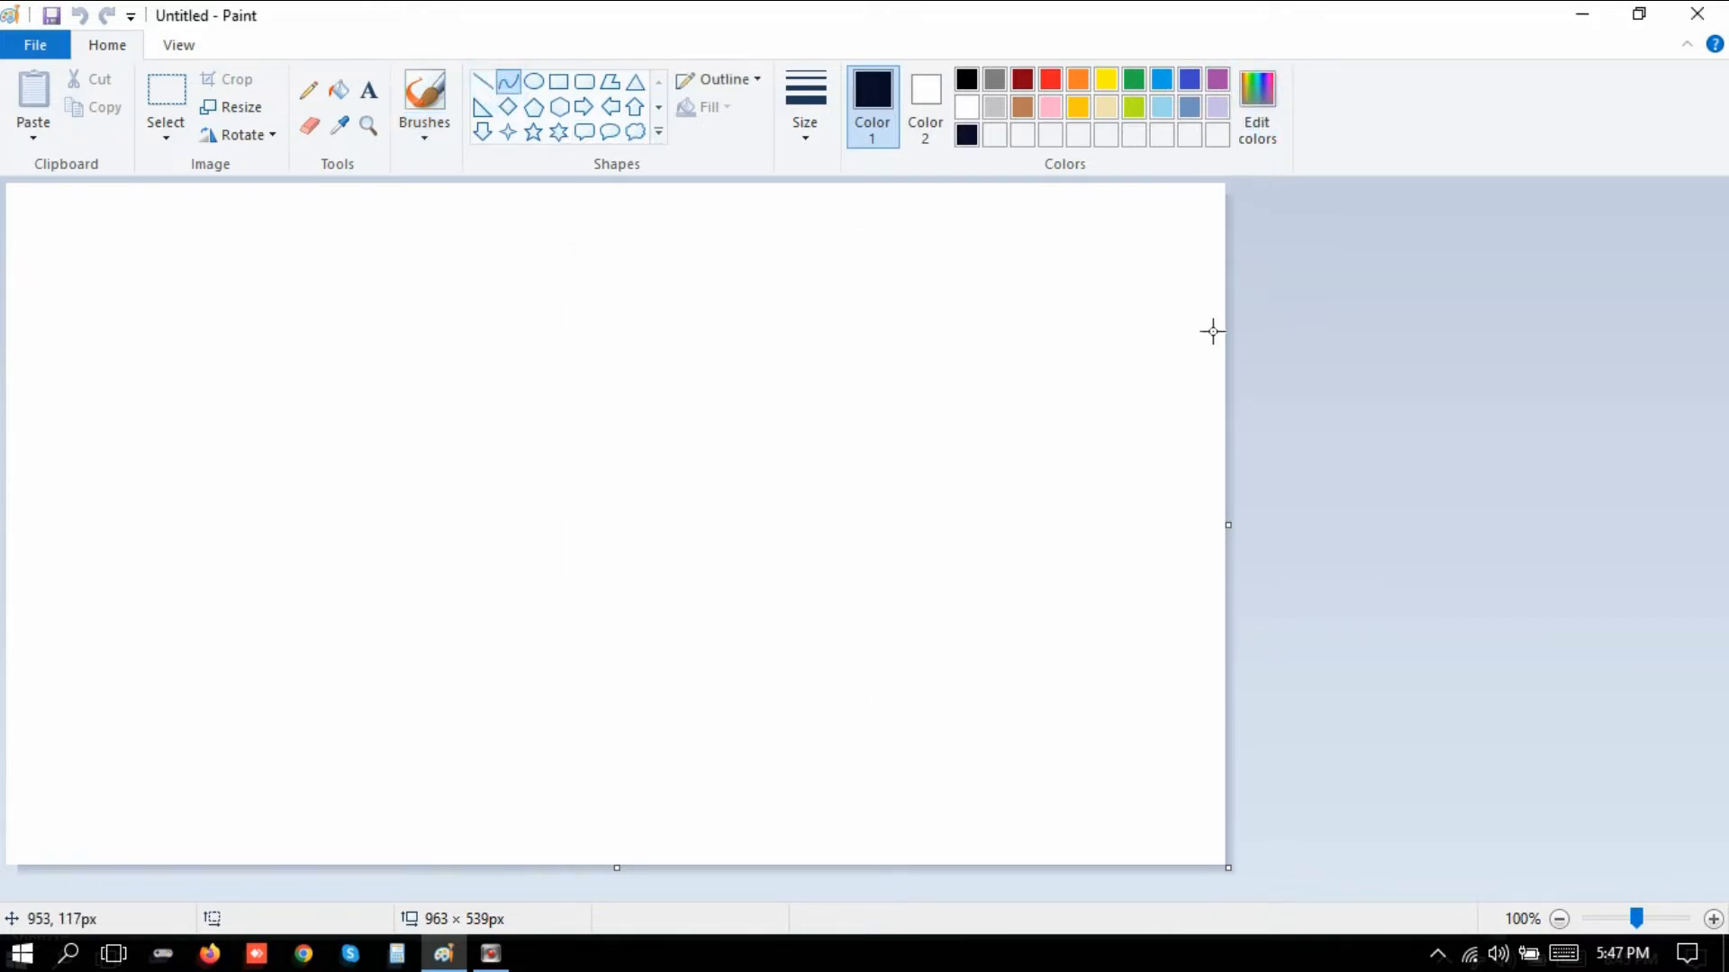
left_click_drag(1223, 269, 4, 481)
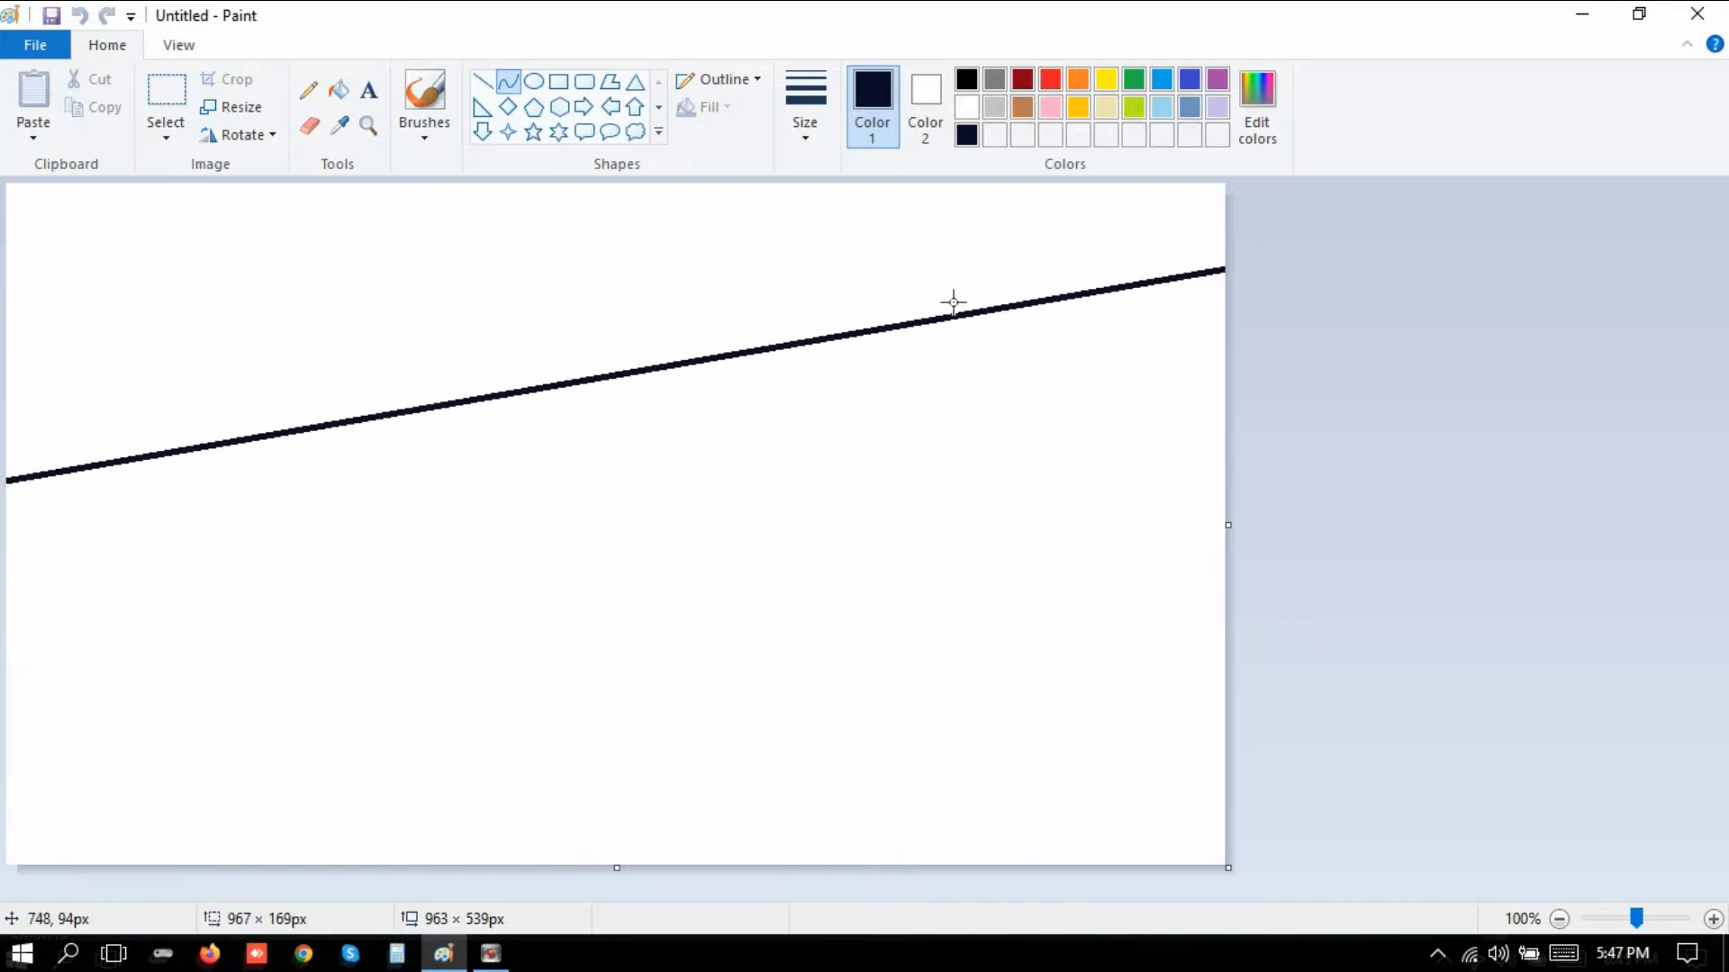
left_click_drag(953, 302, 1049, 608)
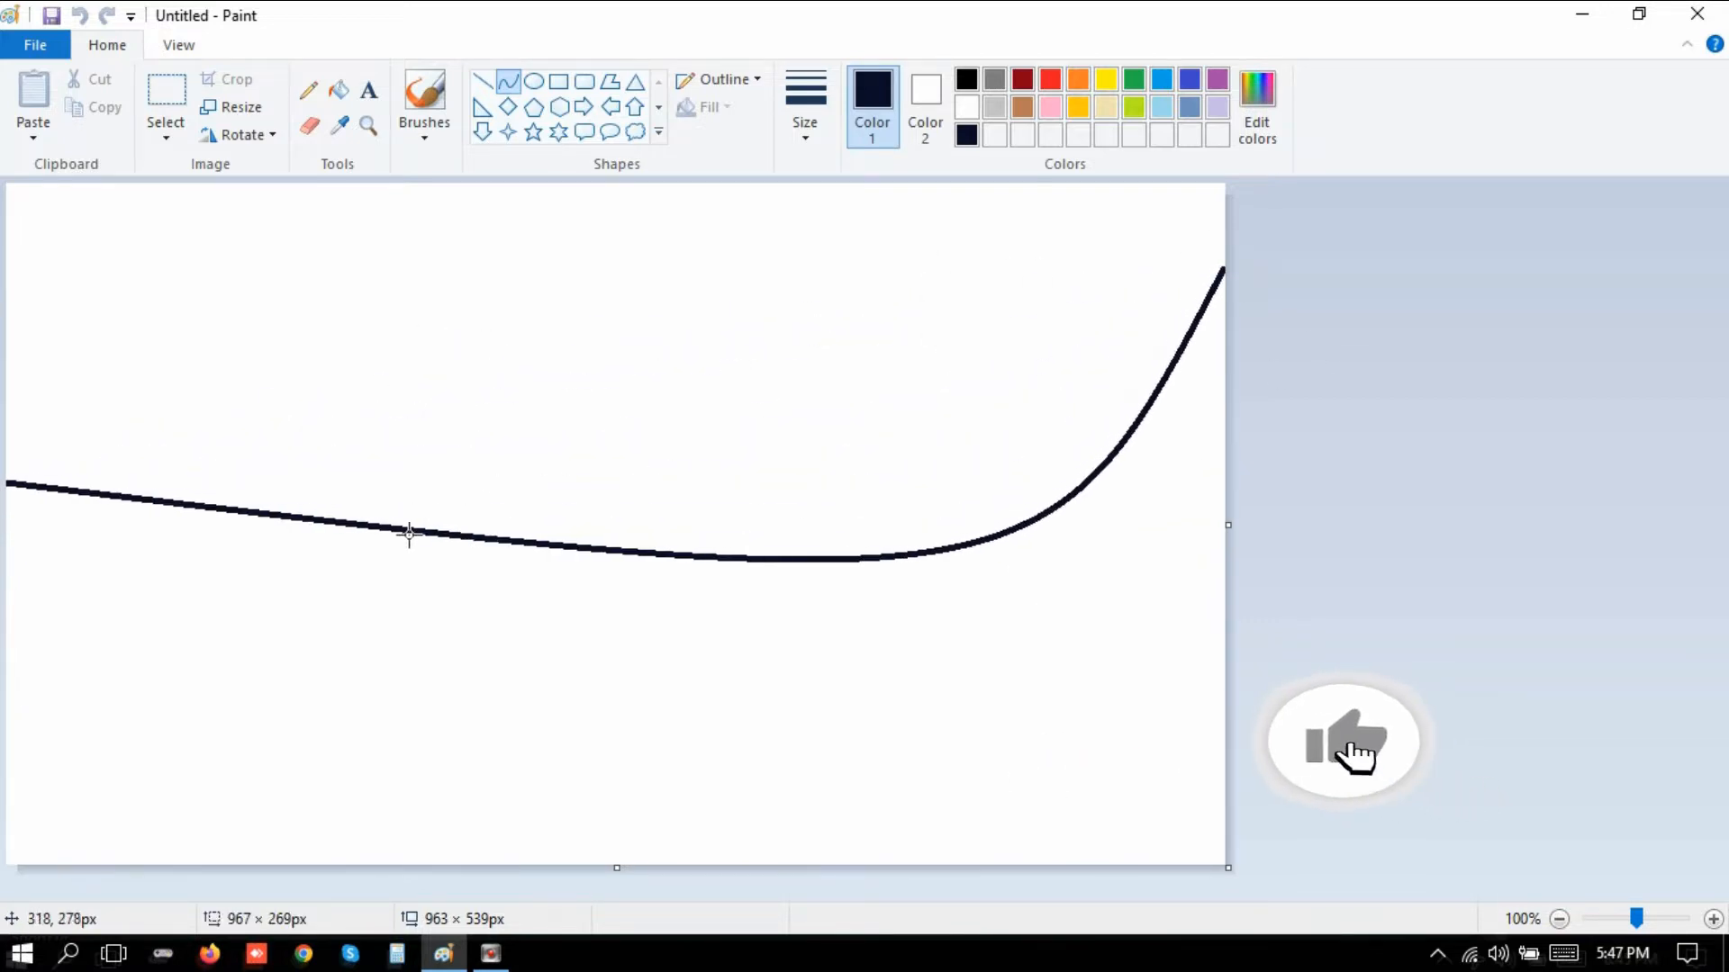
left_click_drag(409, 533, 375, 166)
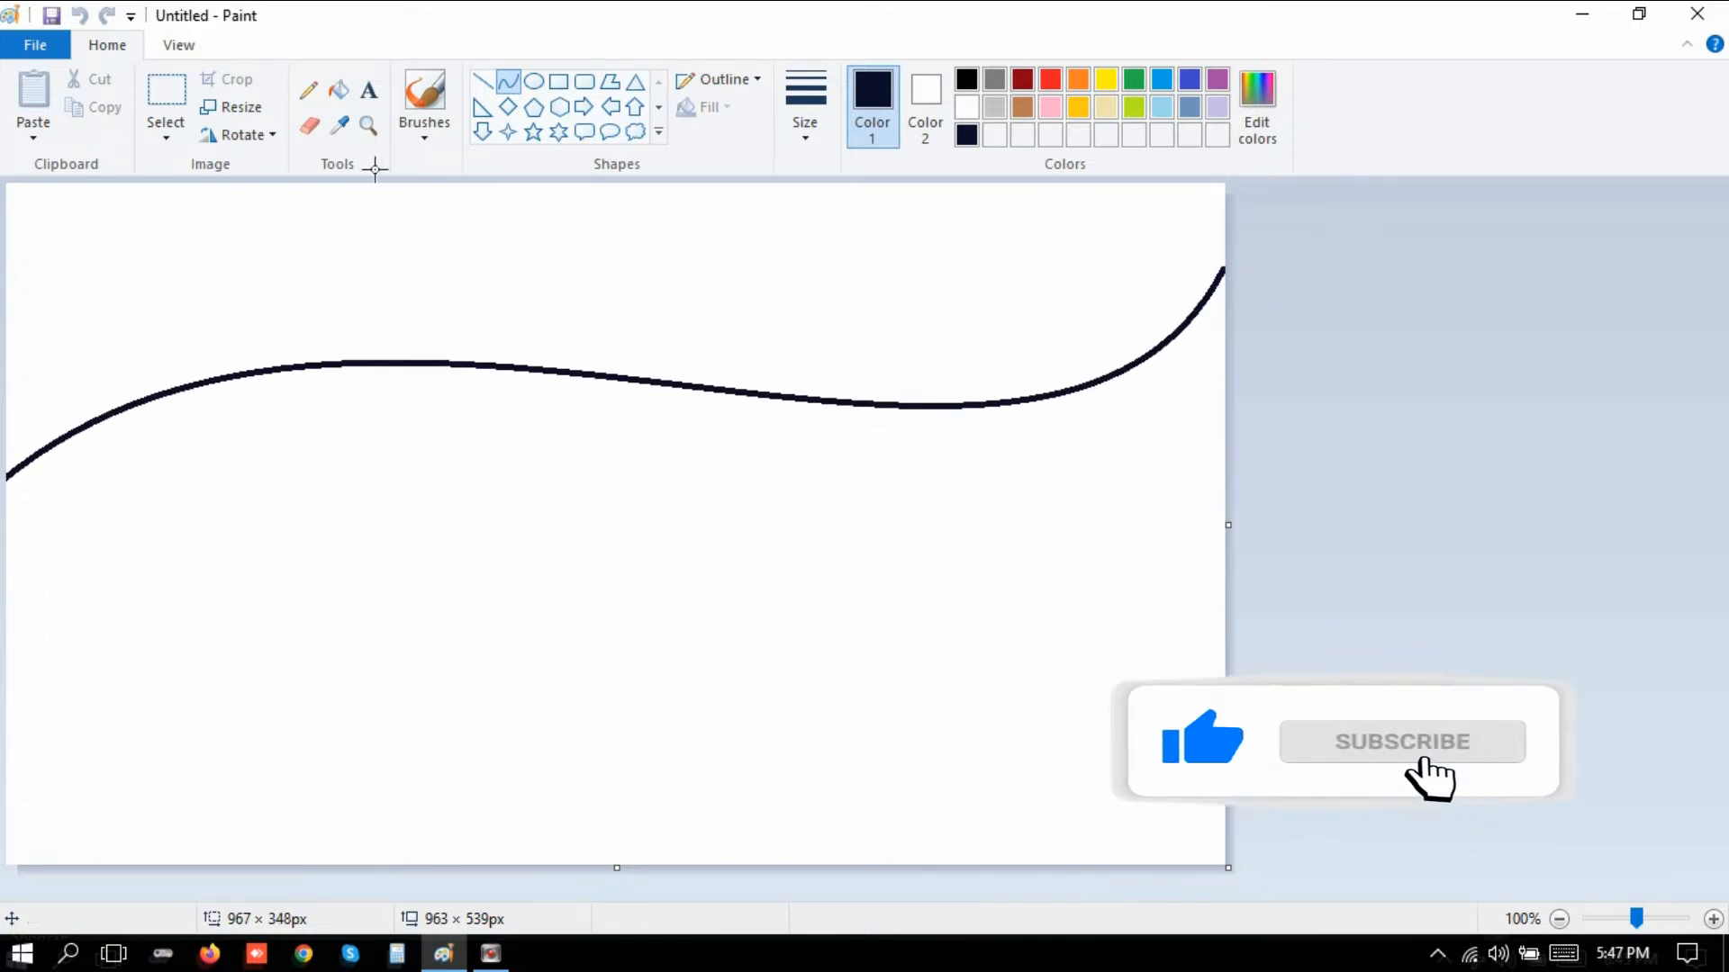
left_click(704, 383)
left_click(1209, 498)
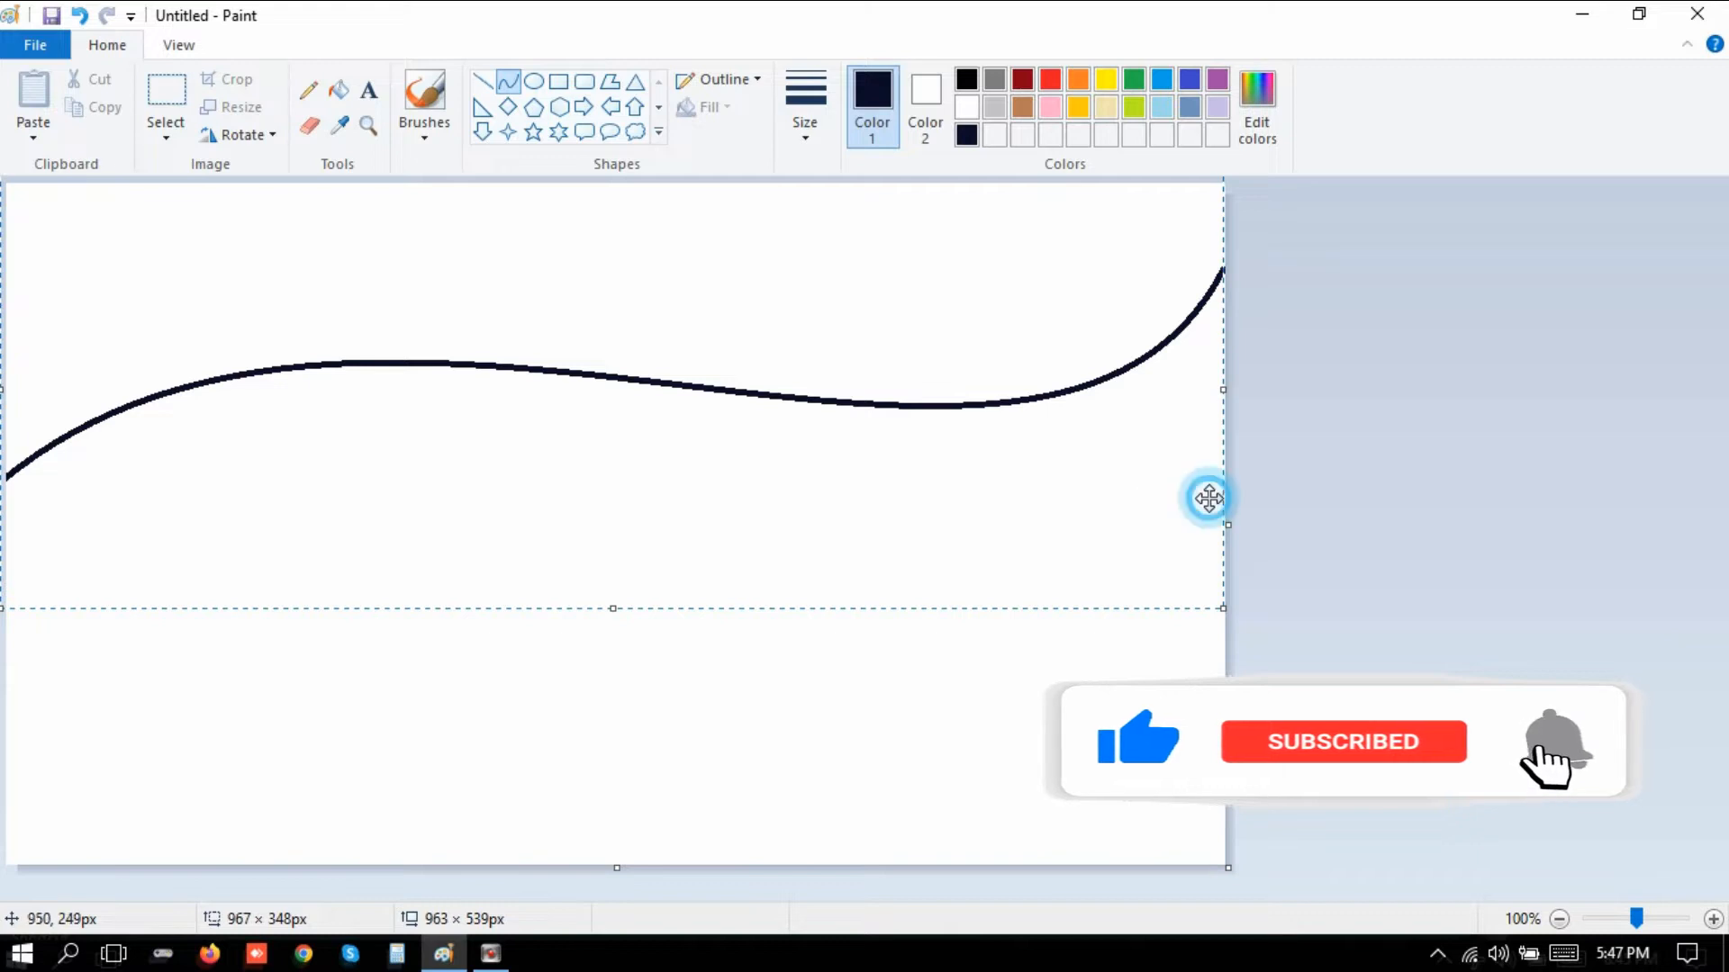
left_click(1424, 524)
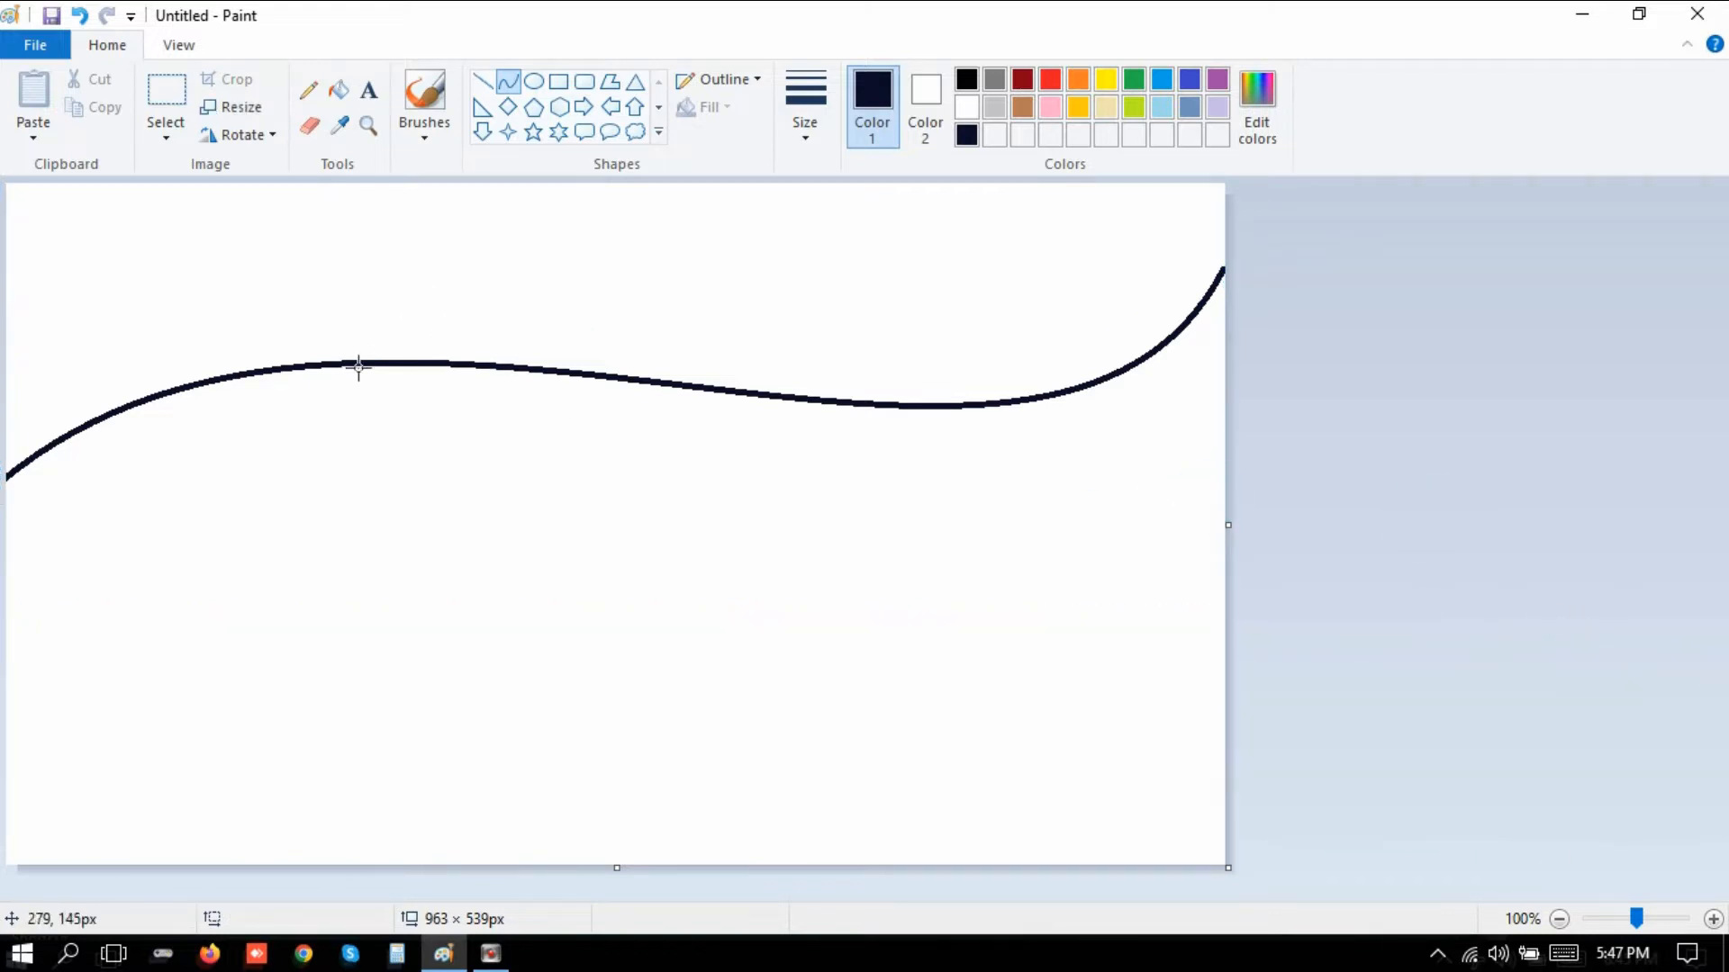
left_click(339, 89)
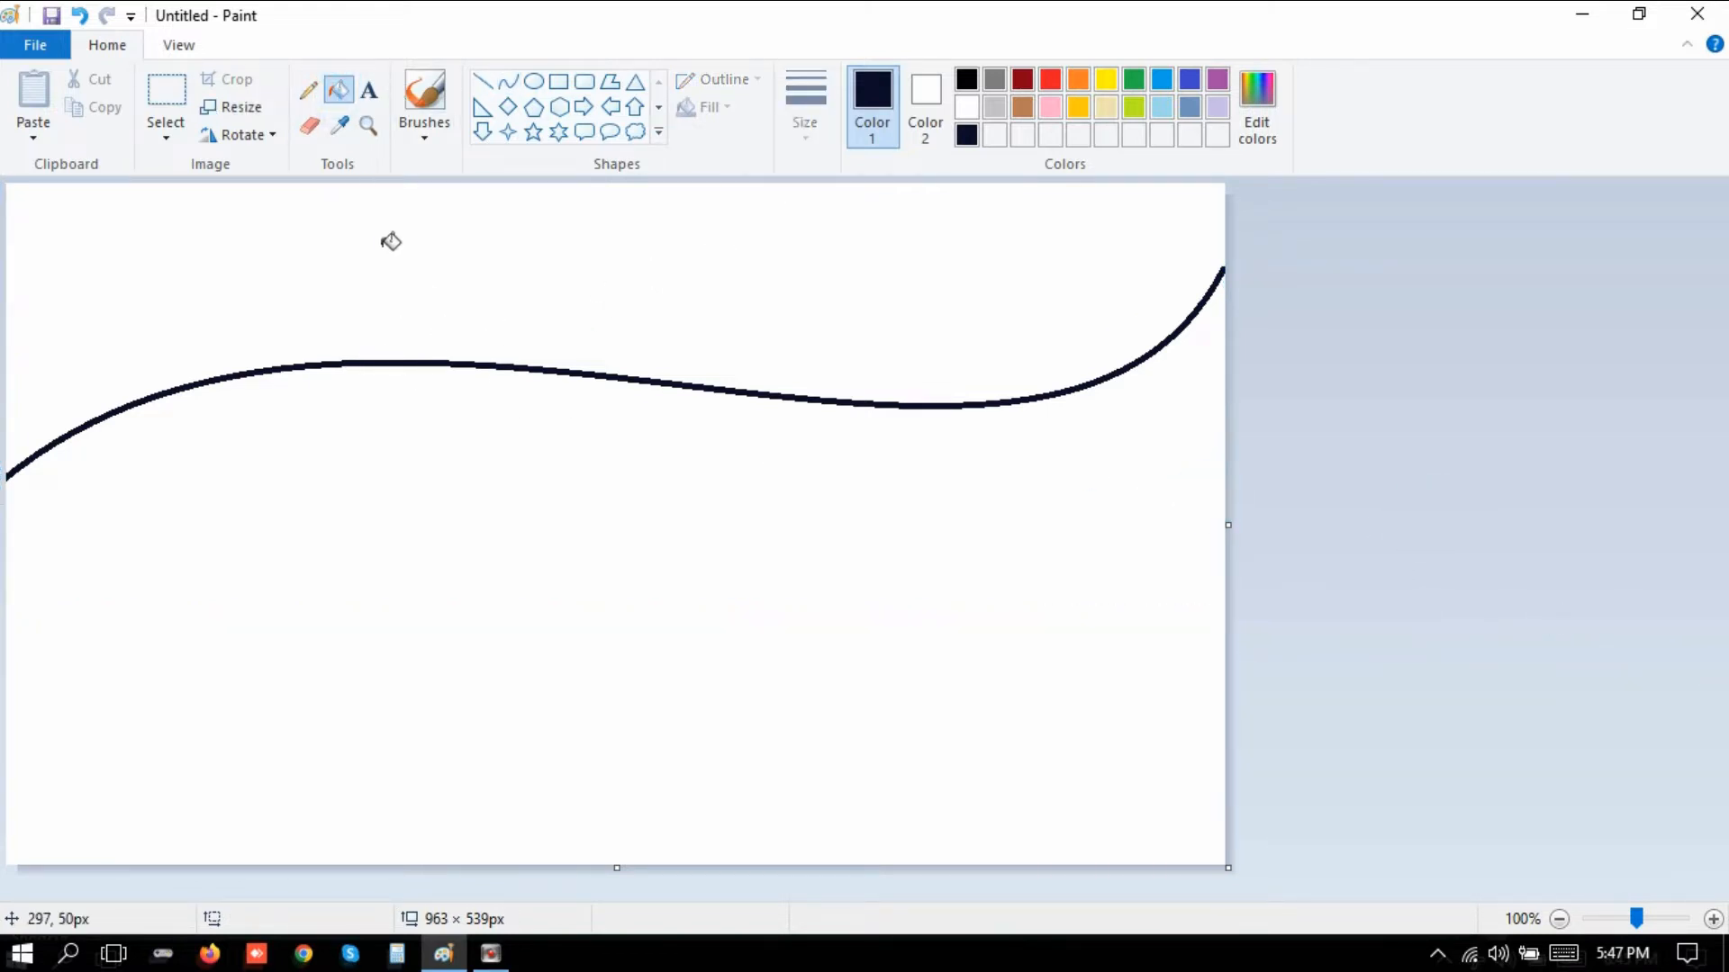
left_click(387, 241)
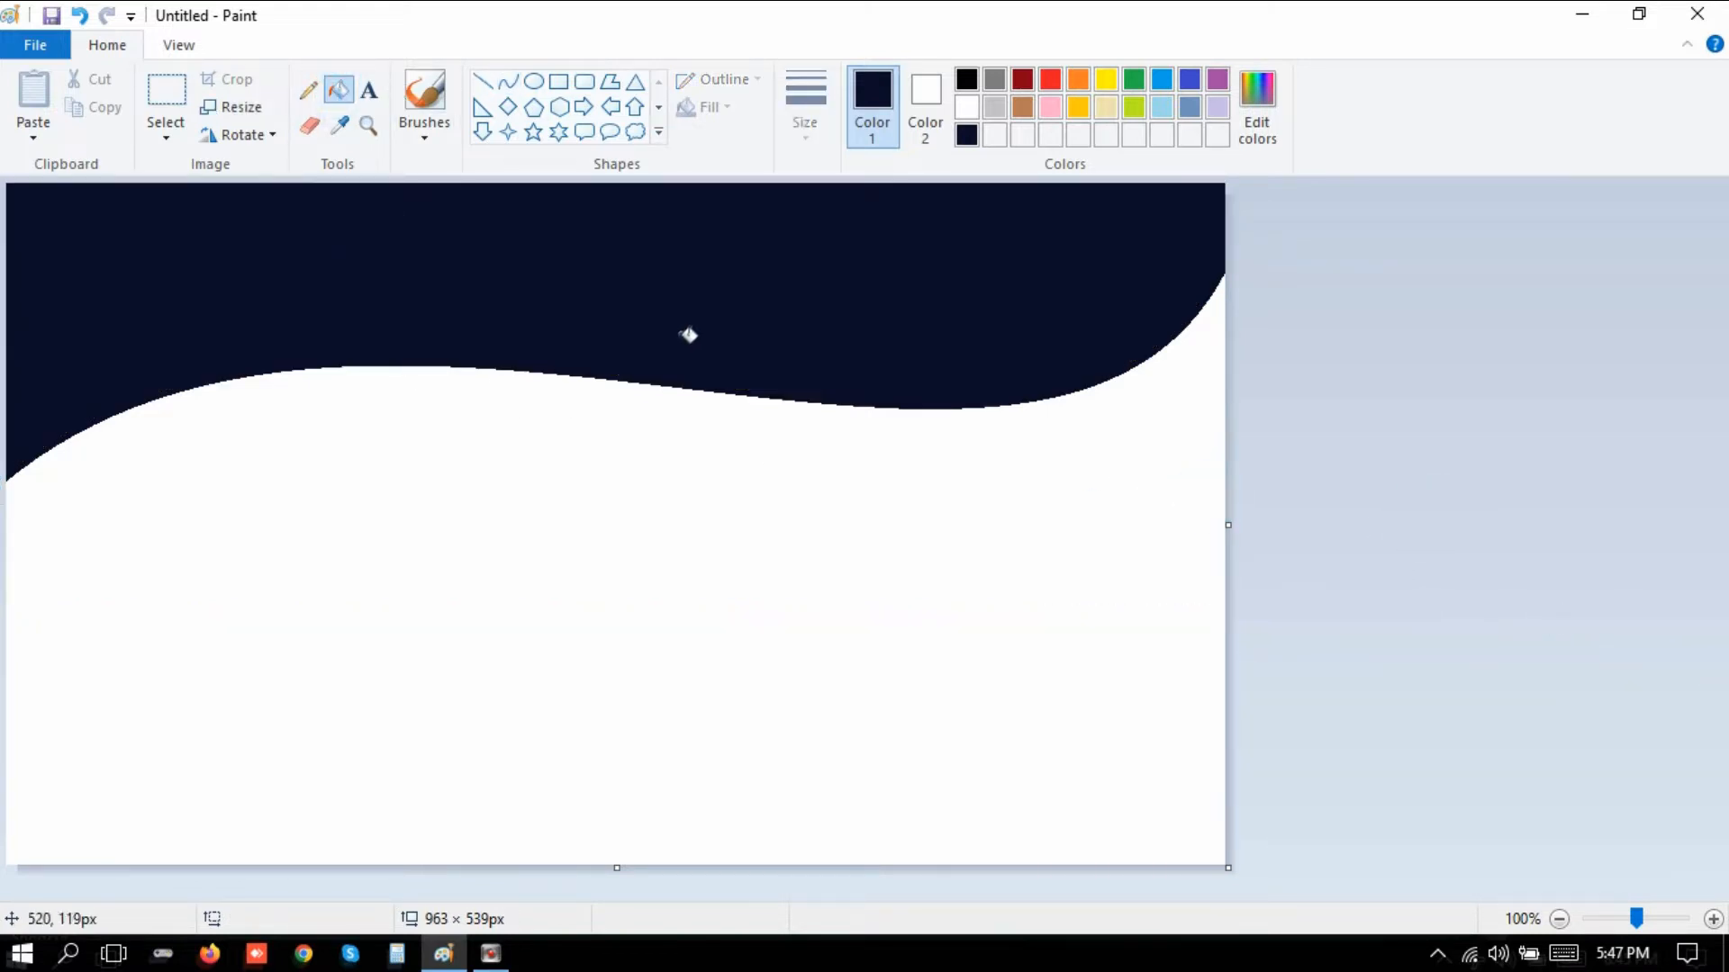
Draw a turquoise wavy curve across the full width of the lower canvas, dipping at the left and levelling out toward the right edge.
left_click(1262, 133)
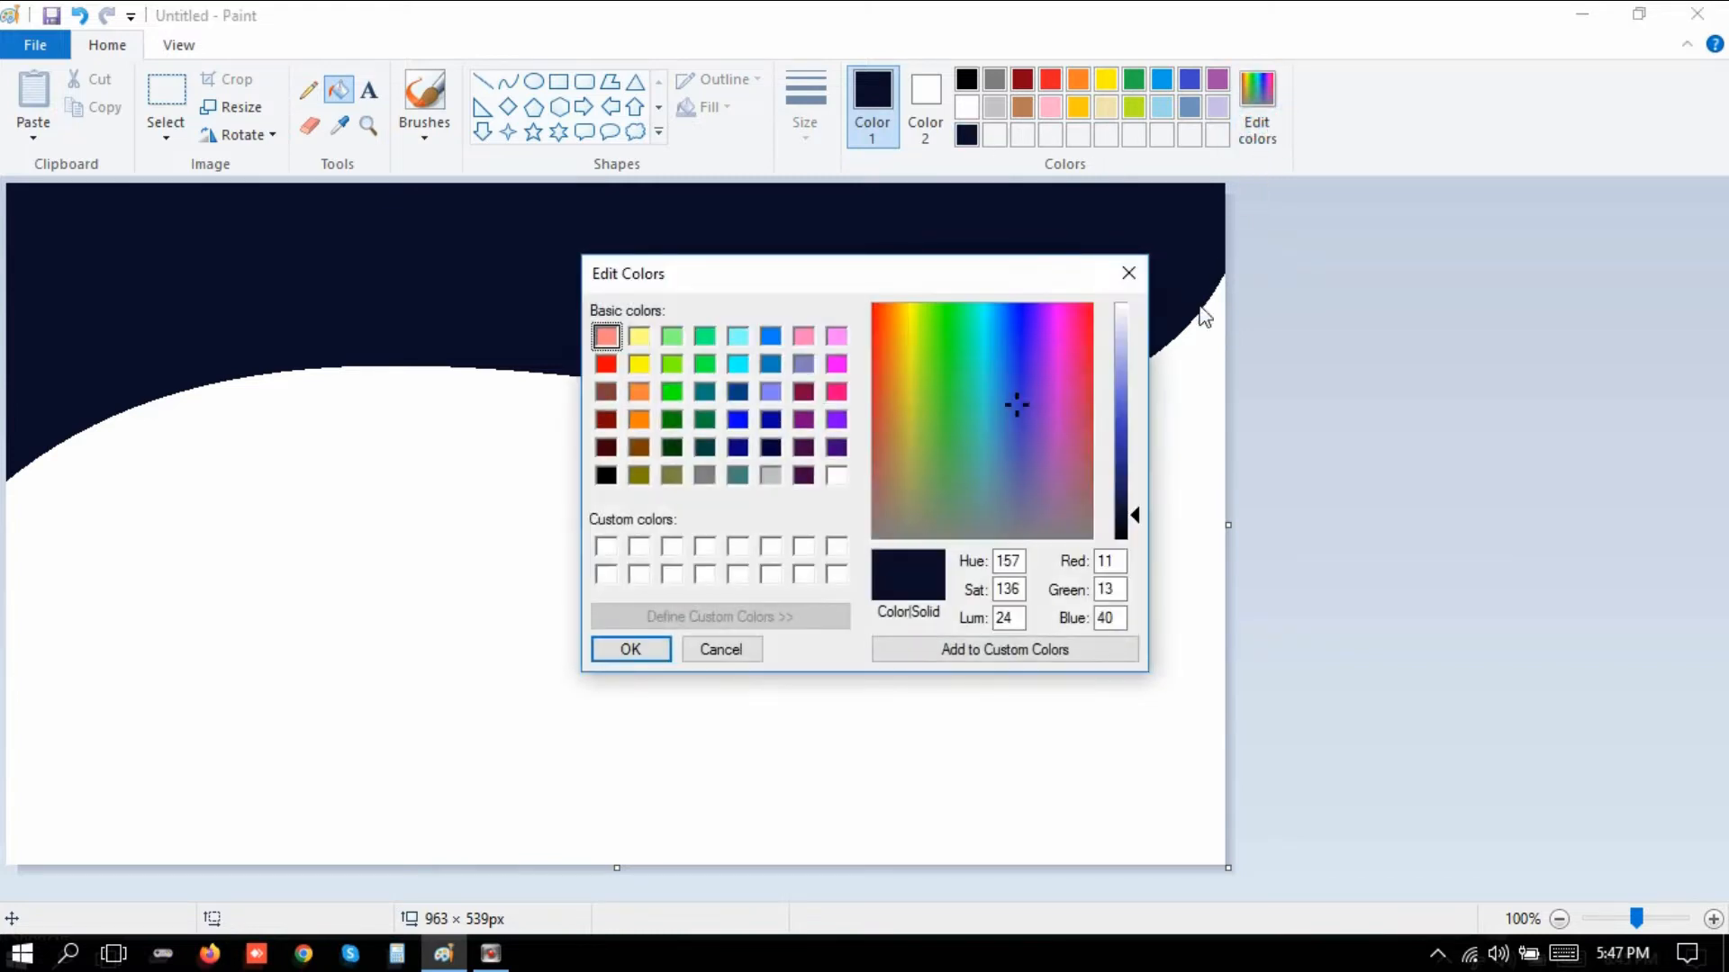
left_click(1129, 273)
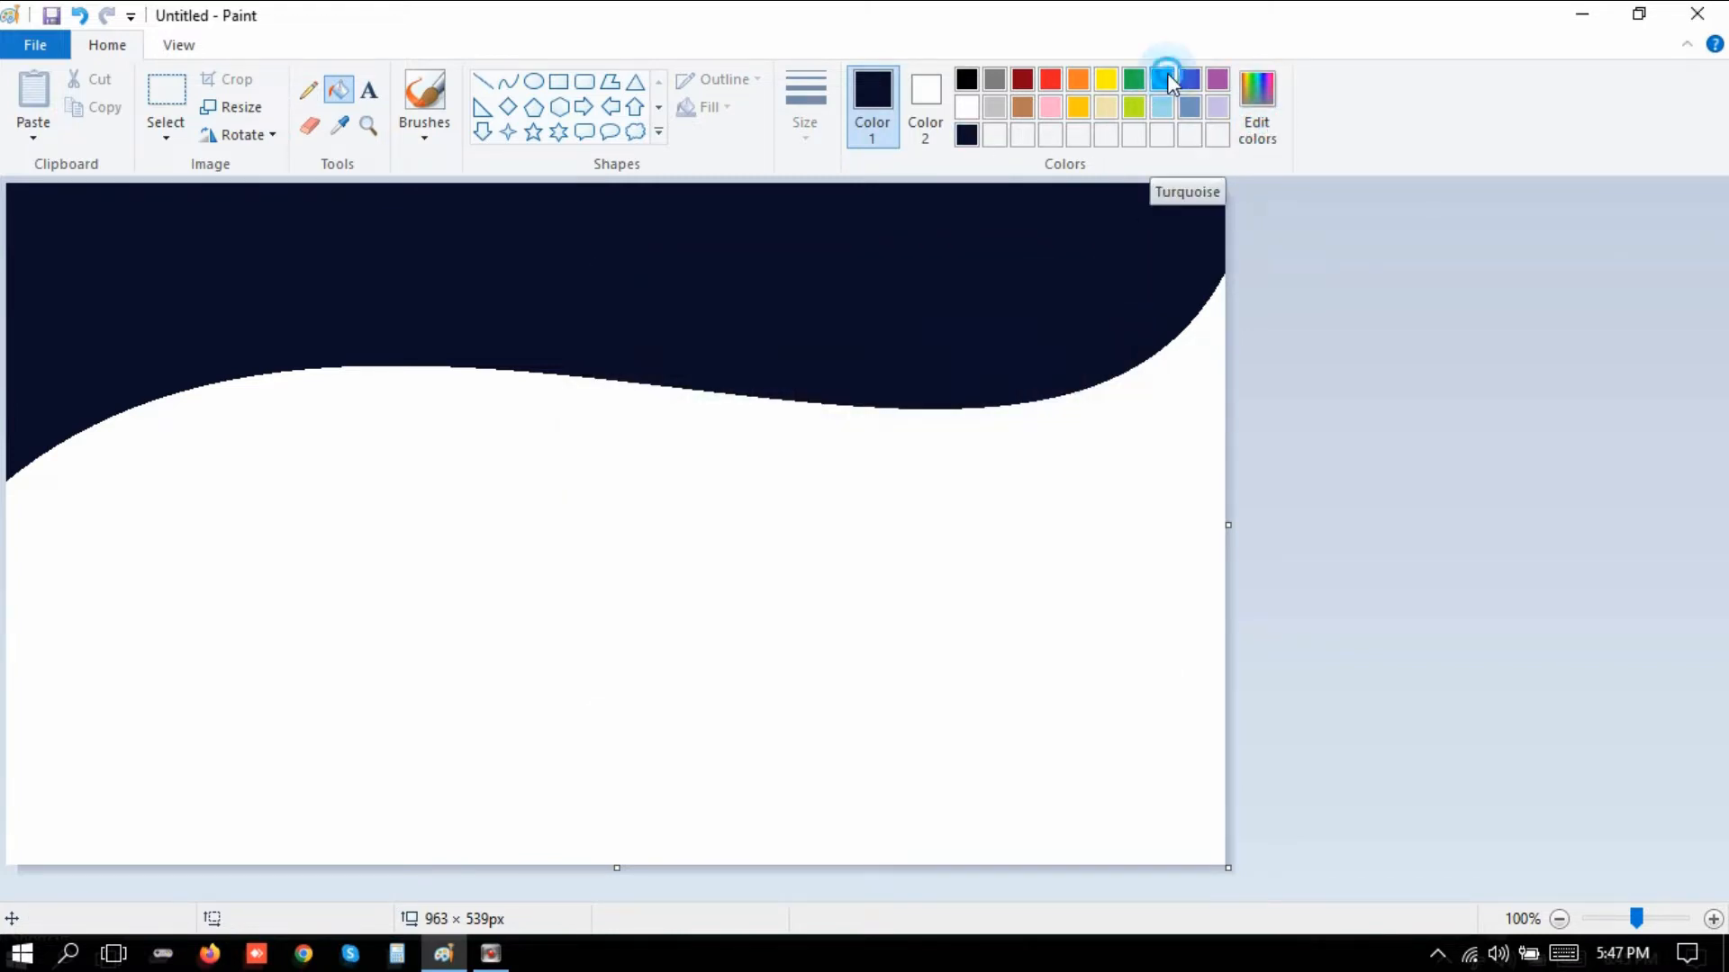
left_click(1168, 77)
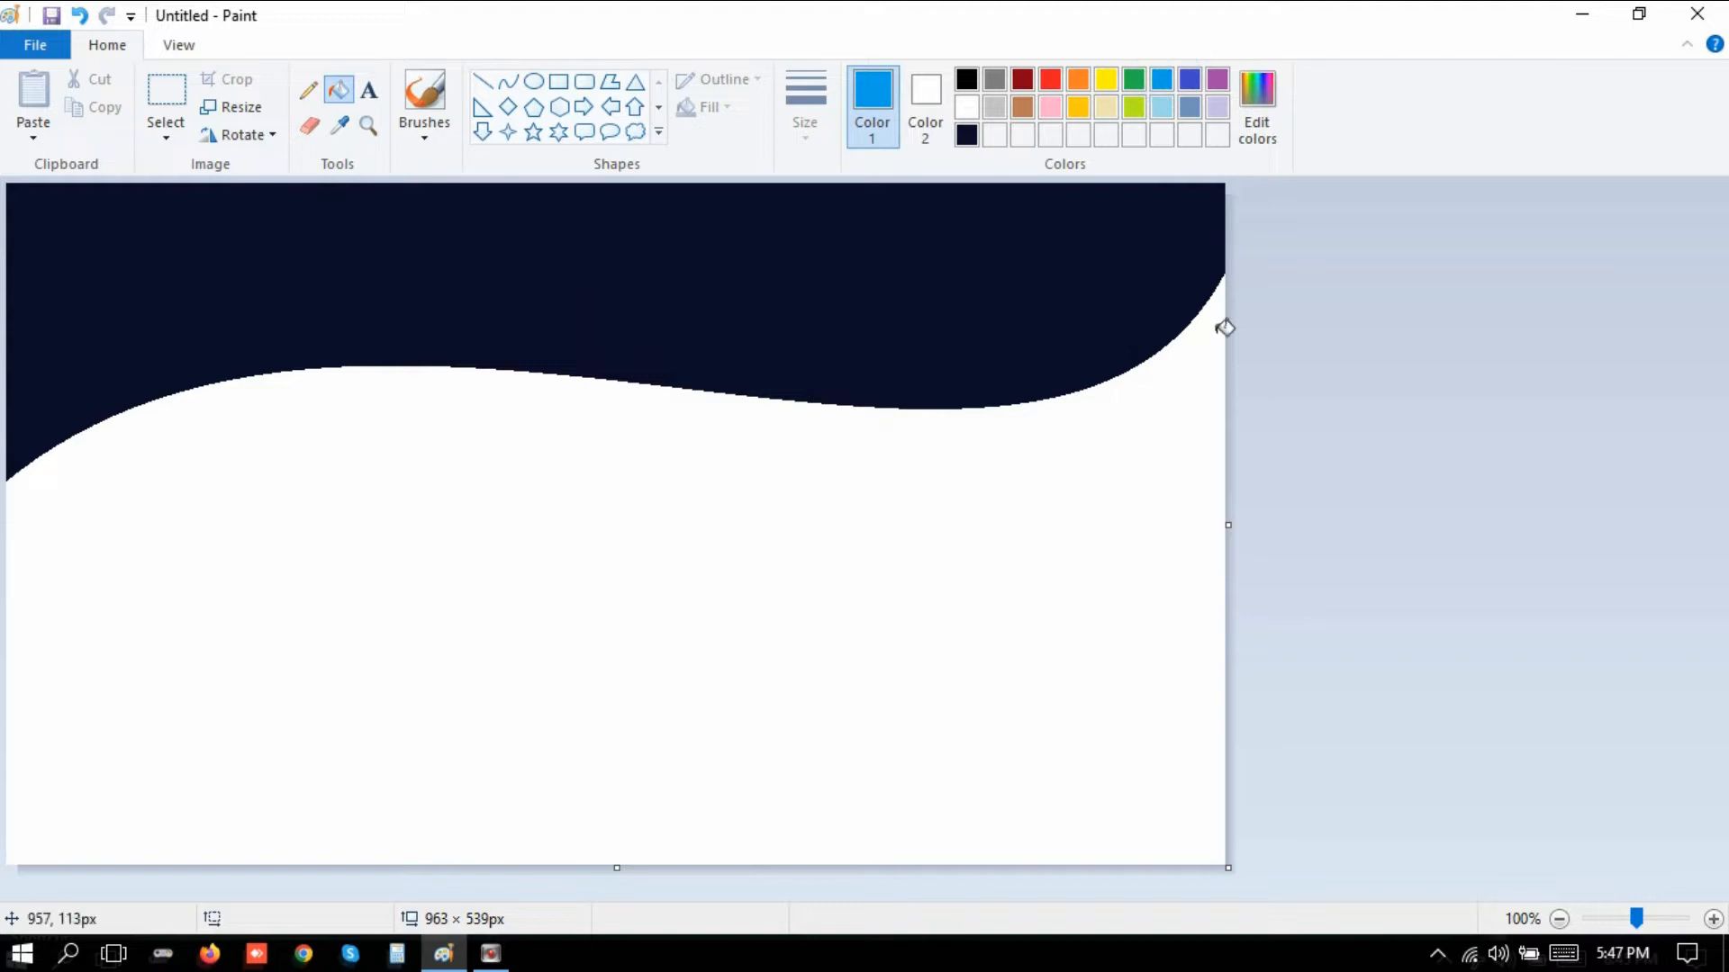
left_click(509, 85)
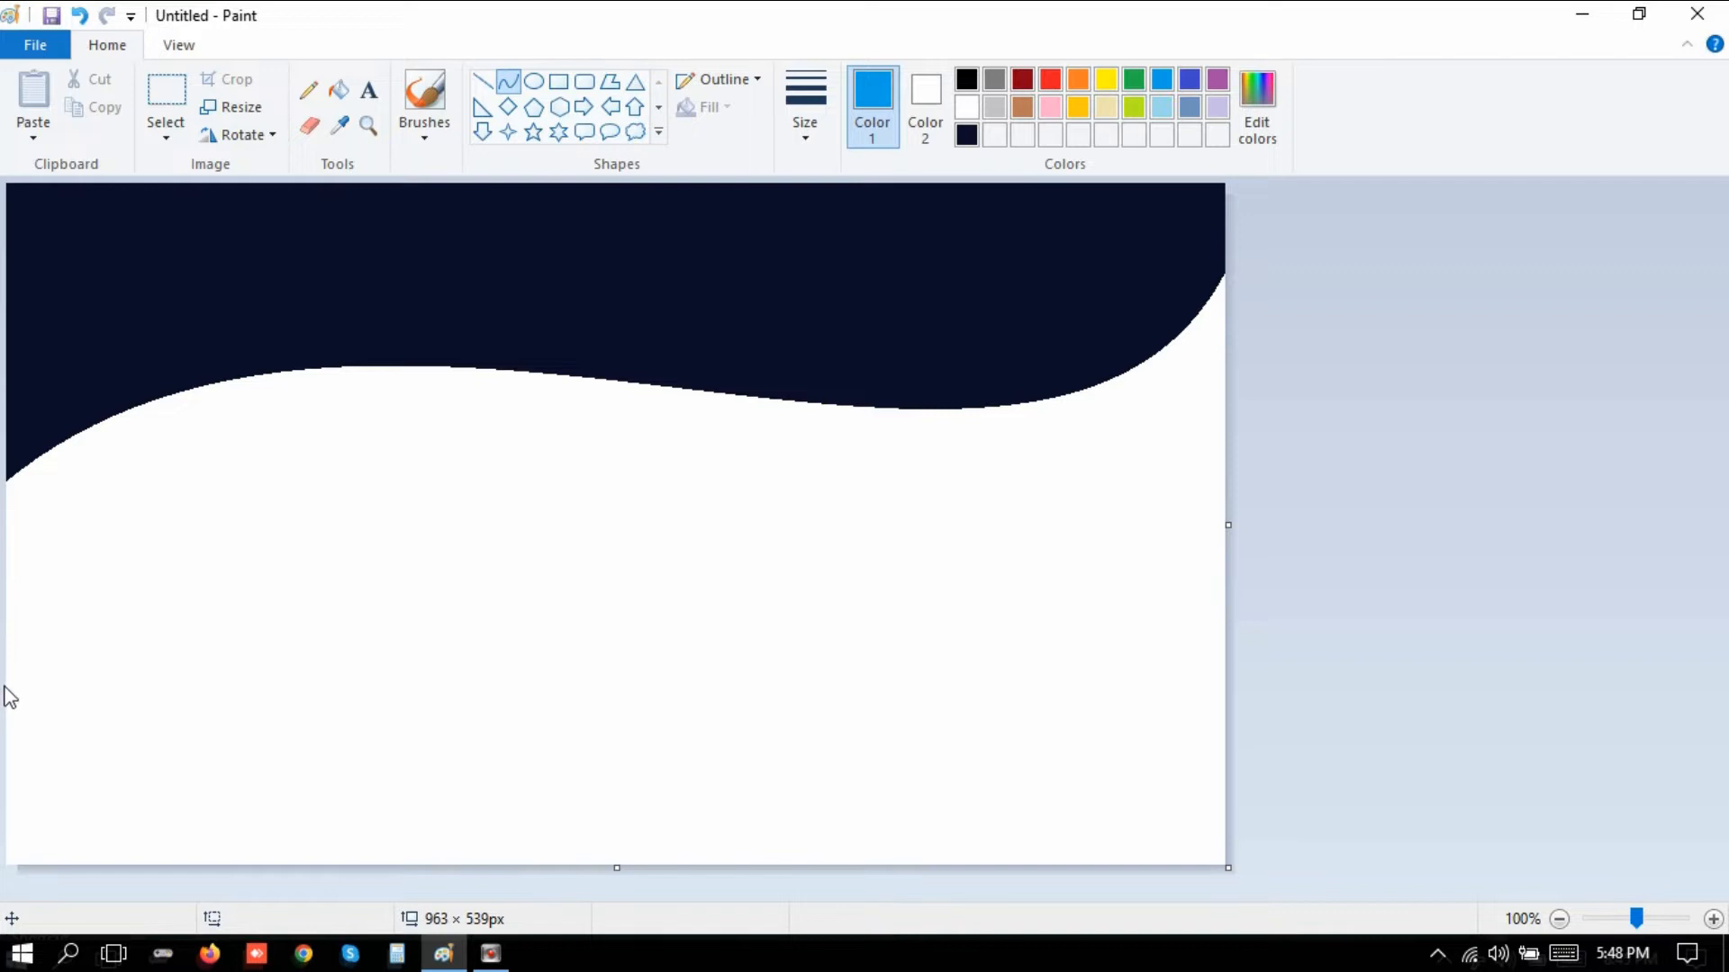
left_click_drag(7, 684, 1717, 686)
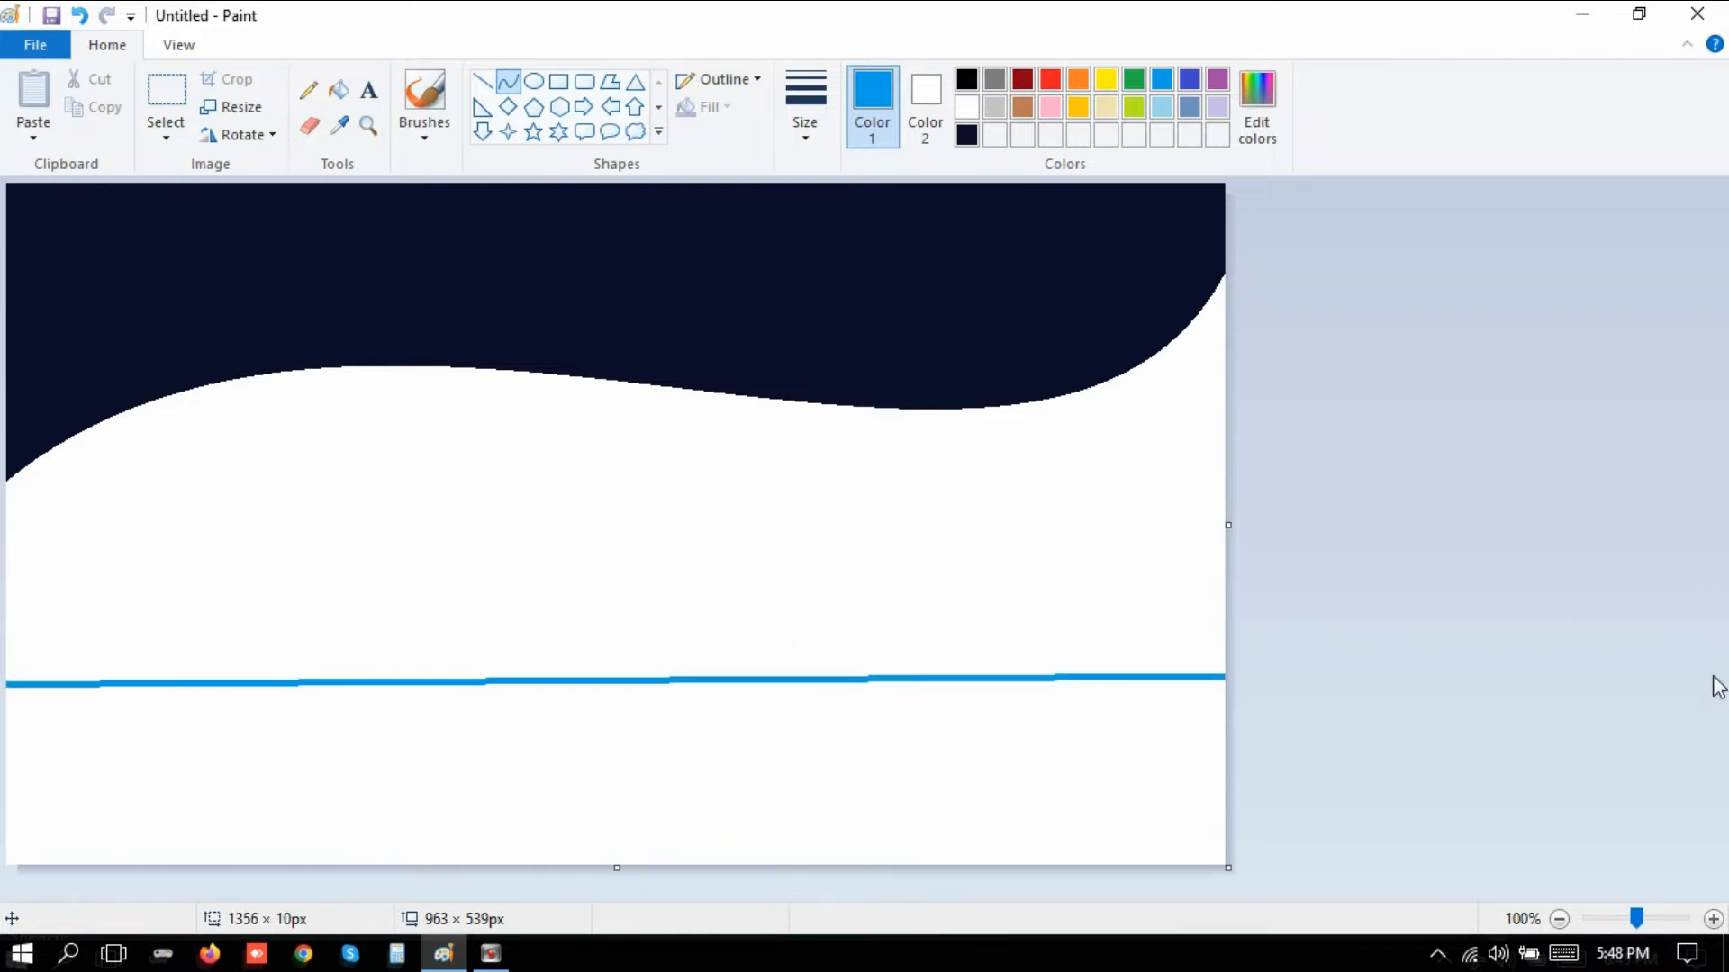
left_click_drag(998, 677, 998, 872)
left_click_drag(324, 731, 282, 635)
left_click_drag(263, 726, 5, 656)
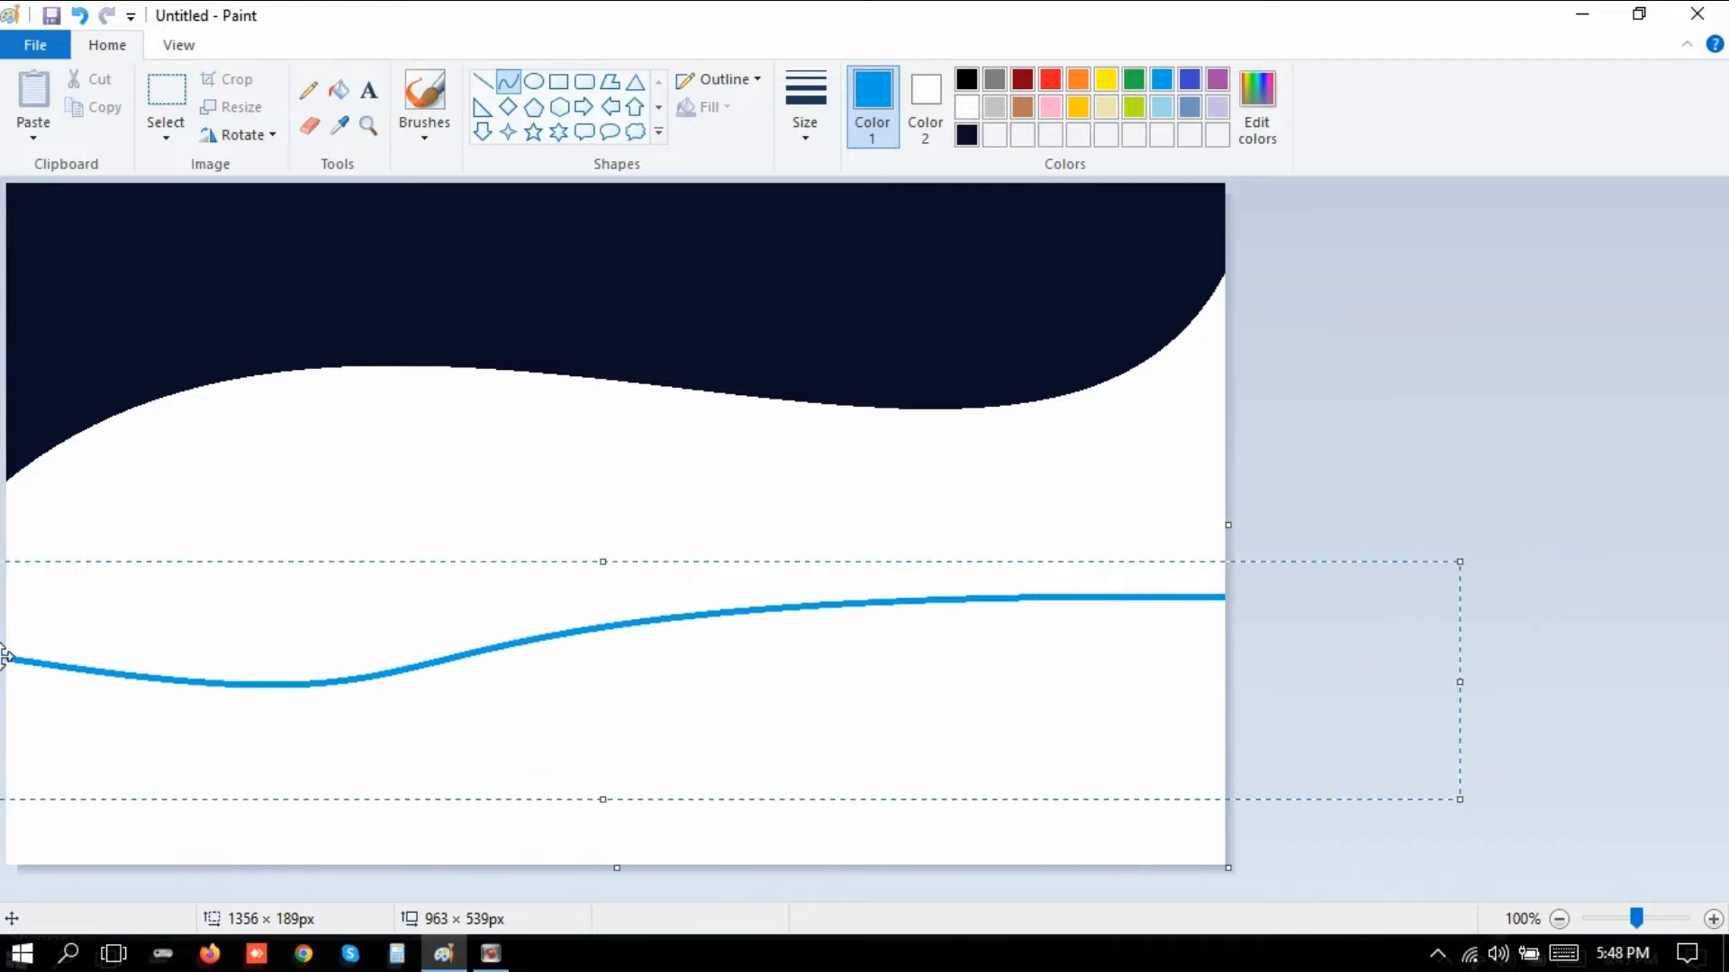
left_click(251, 552)
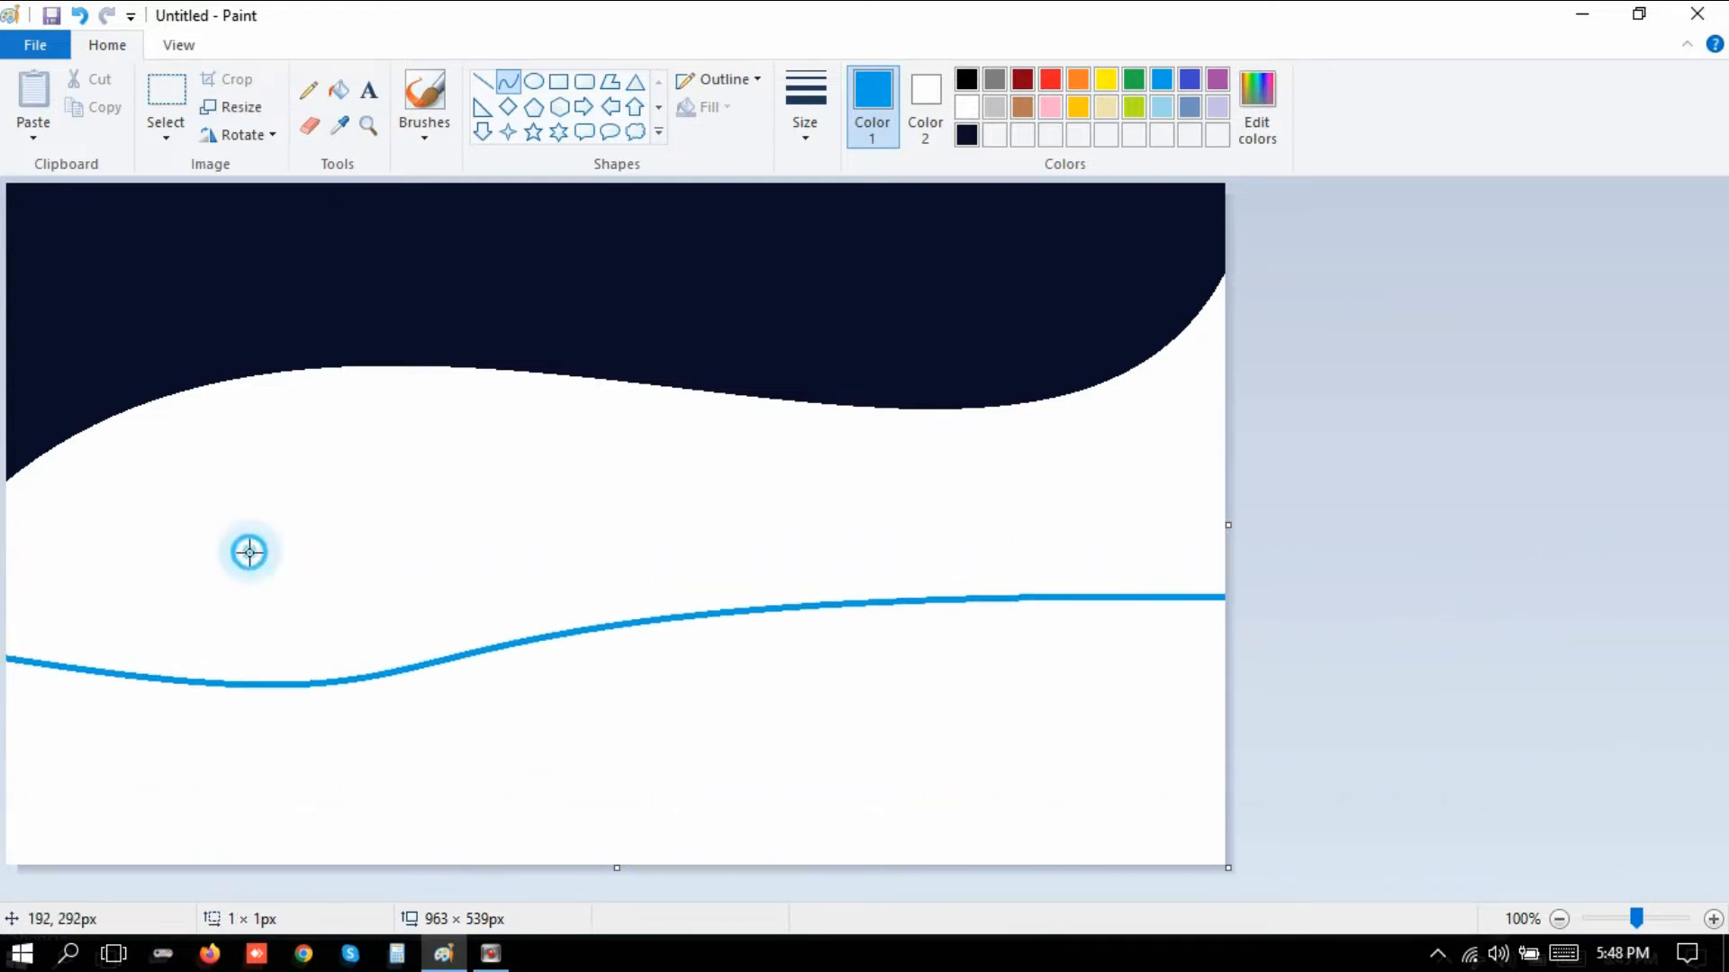
Fill the white band between the two curves with turquoise and the area below the lower curve with light turquoise.
left_click(339, 89)
left_click(336, 444)
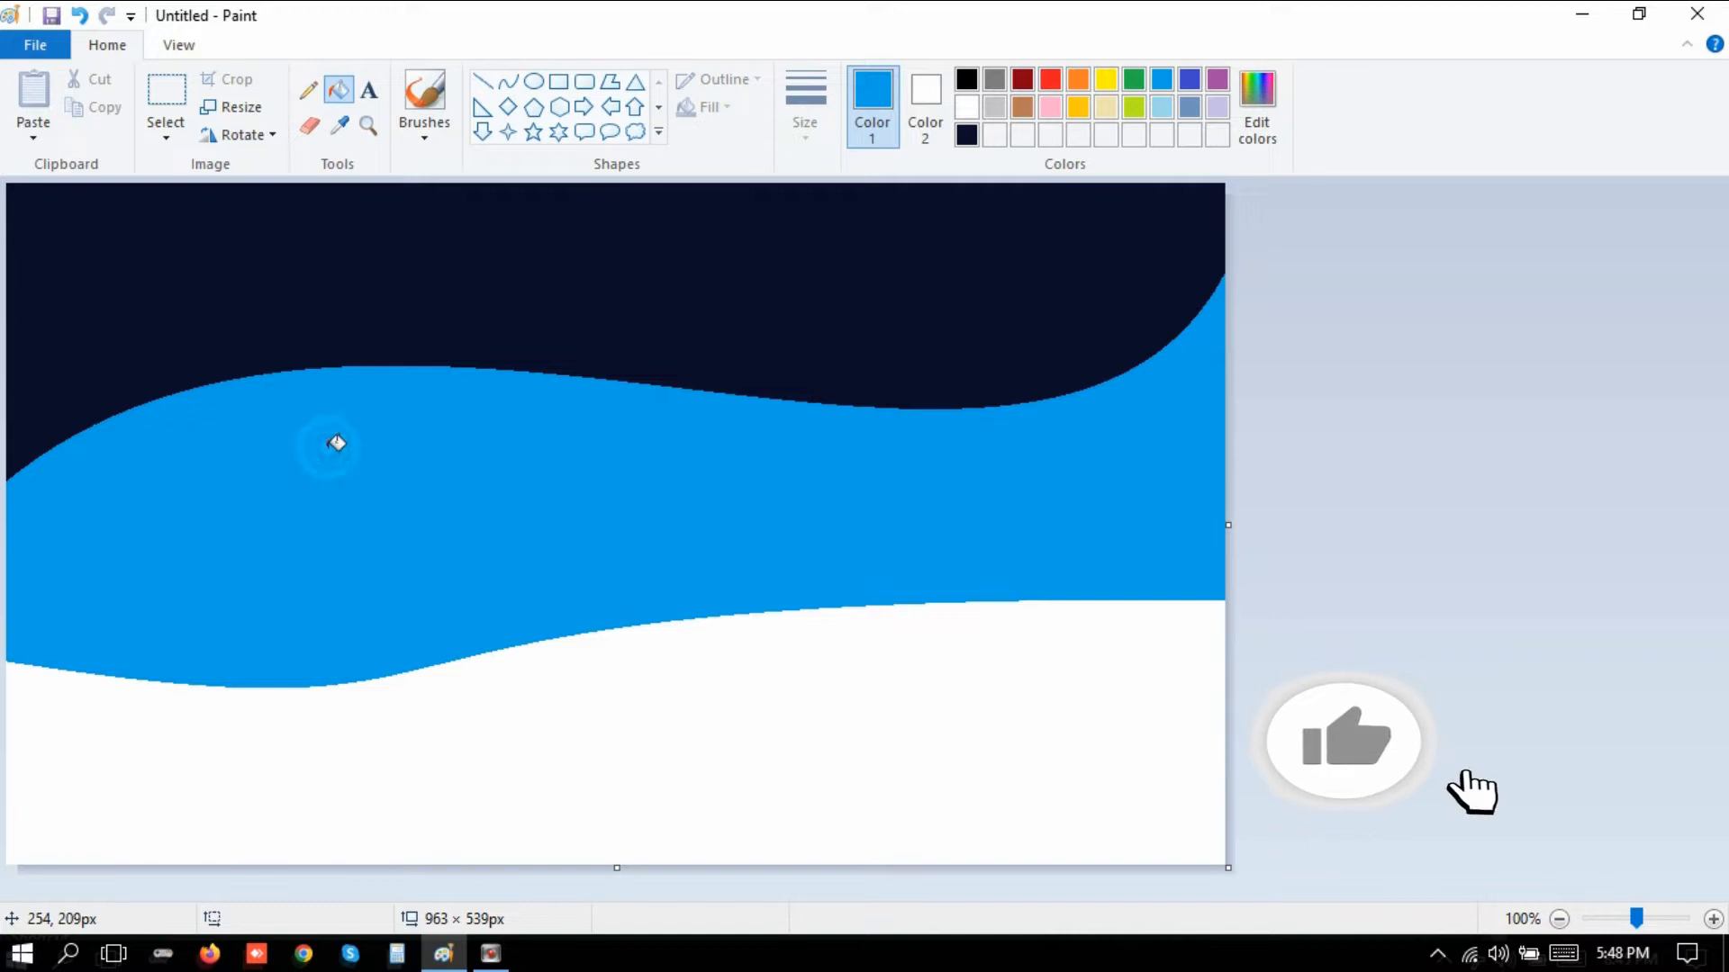
left_click(1162, 106)
left_click(982, 687)
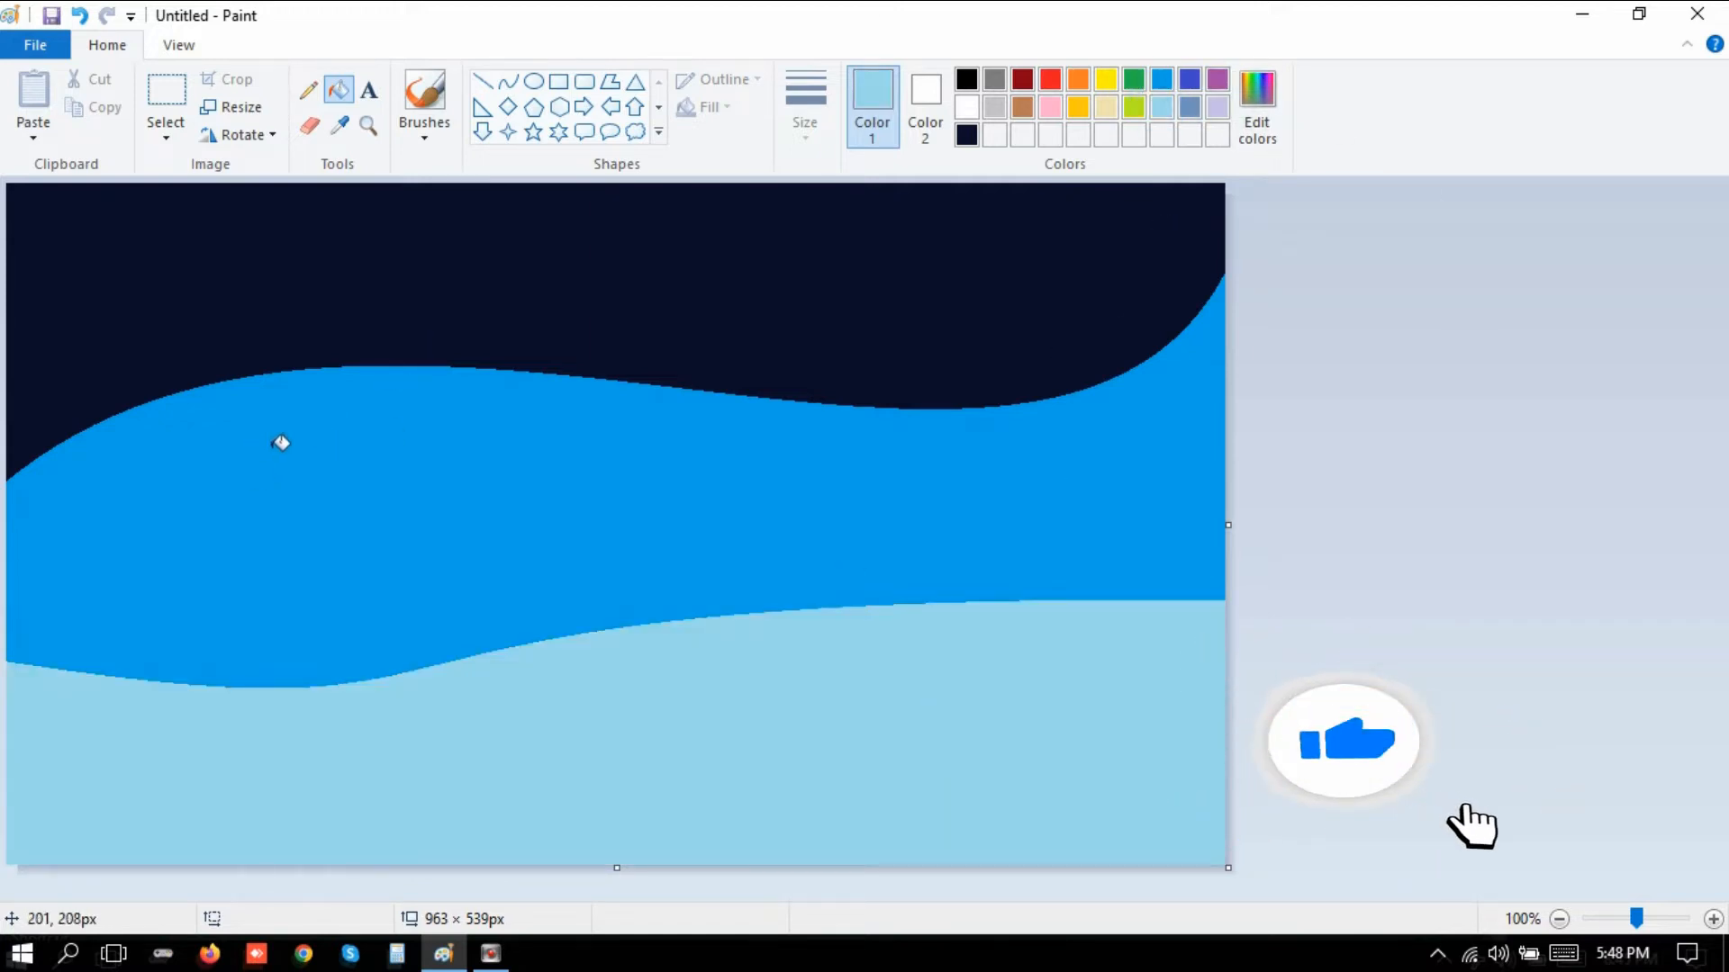
Resize the image to 1 pixel horizontally, without maintaining the aspect ratio.
left_click(249, 110)
left_click(278, 200)
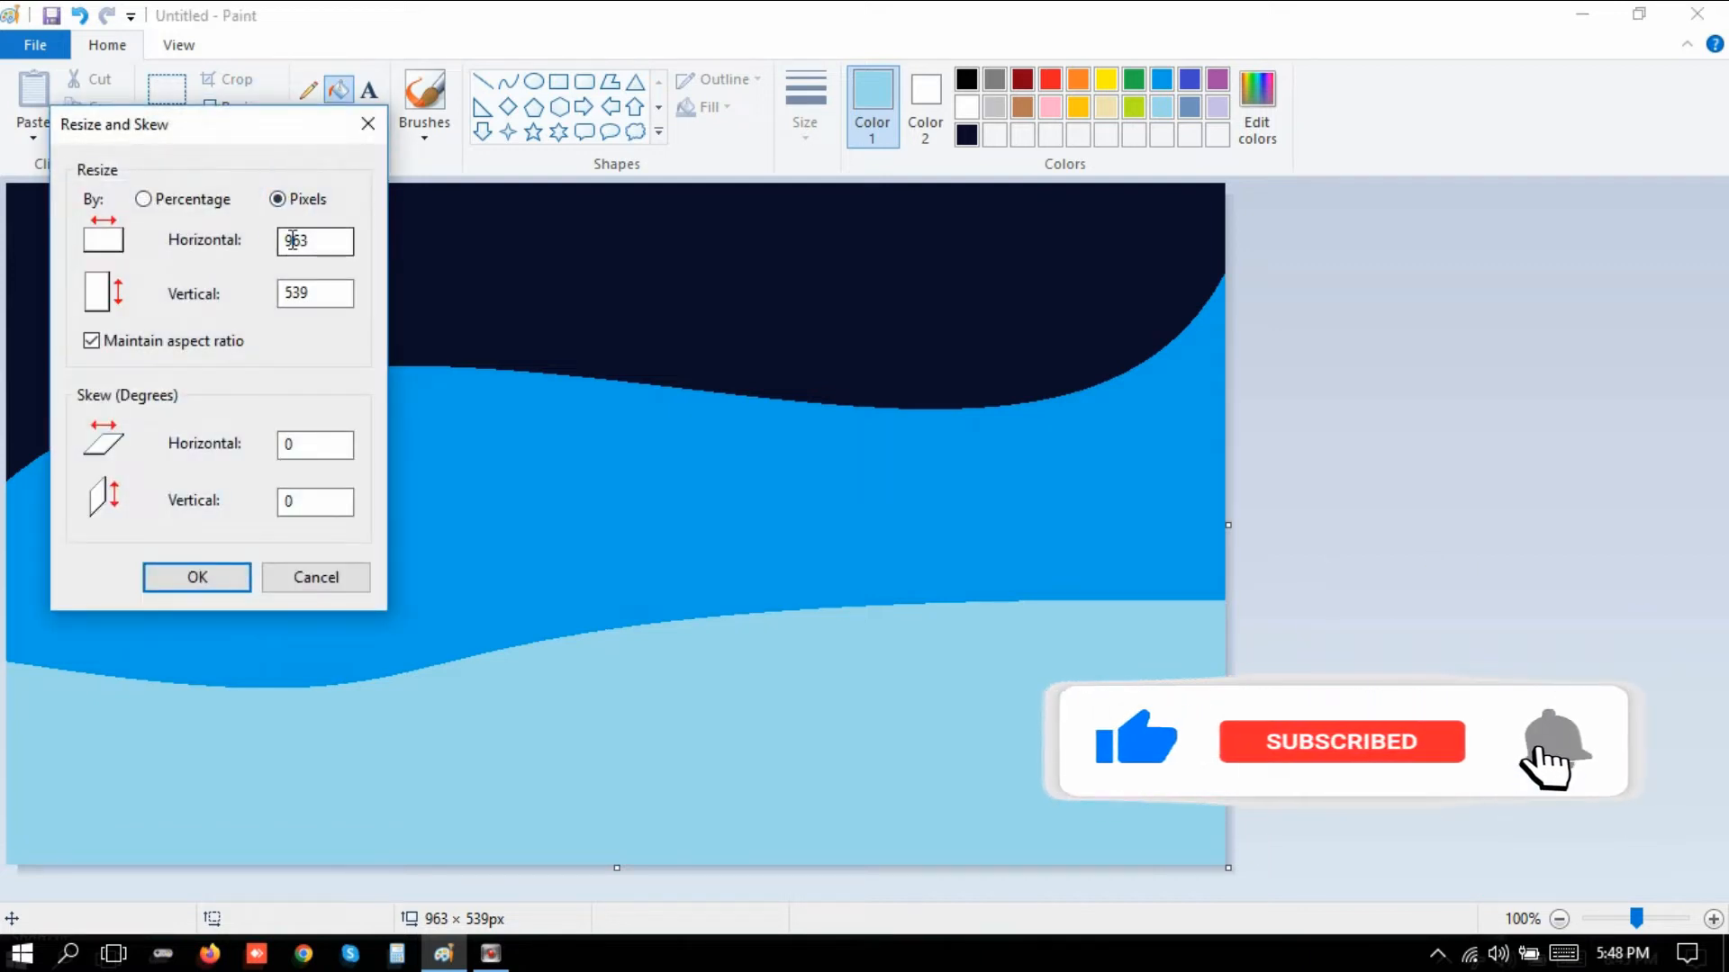
left_click(91, 342)
left_click(91, 341)
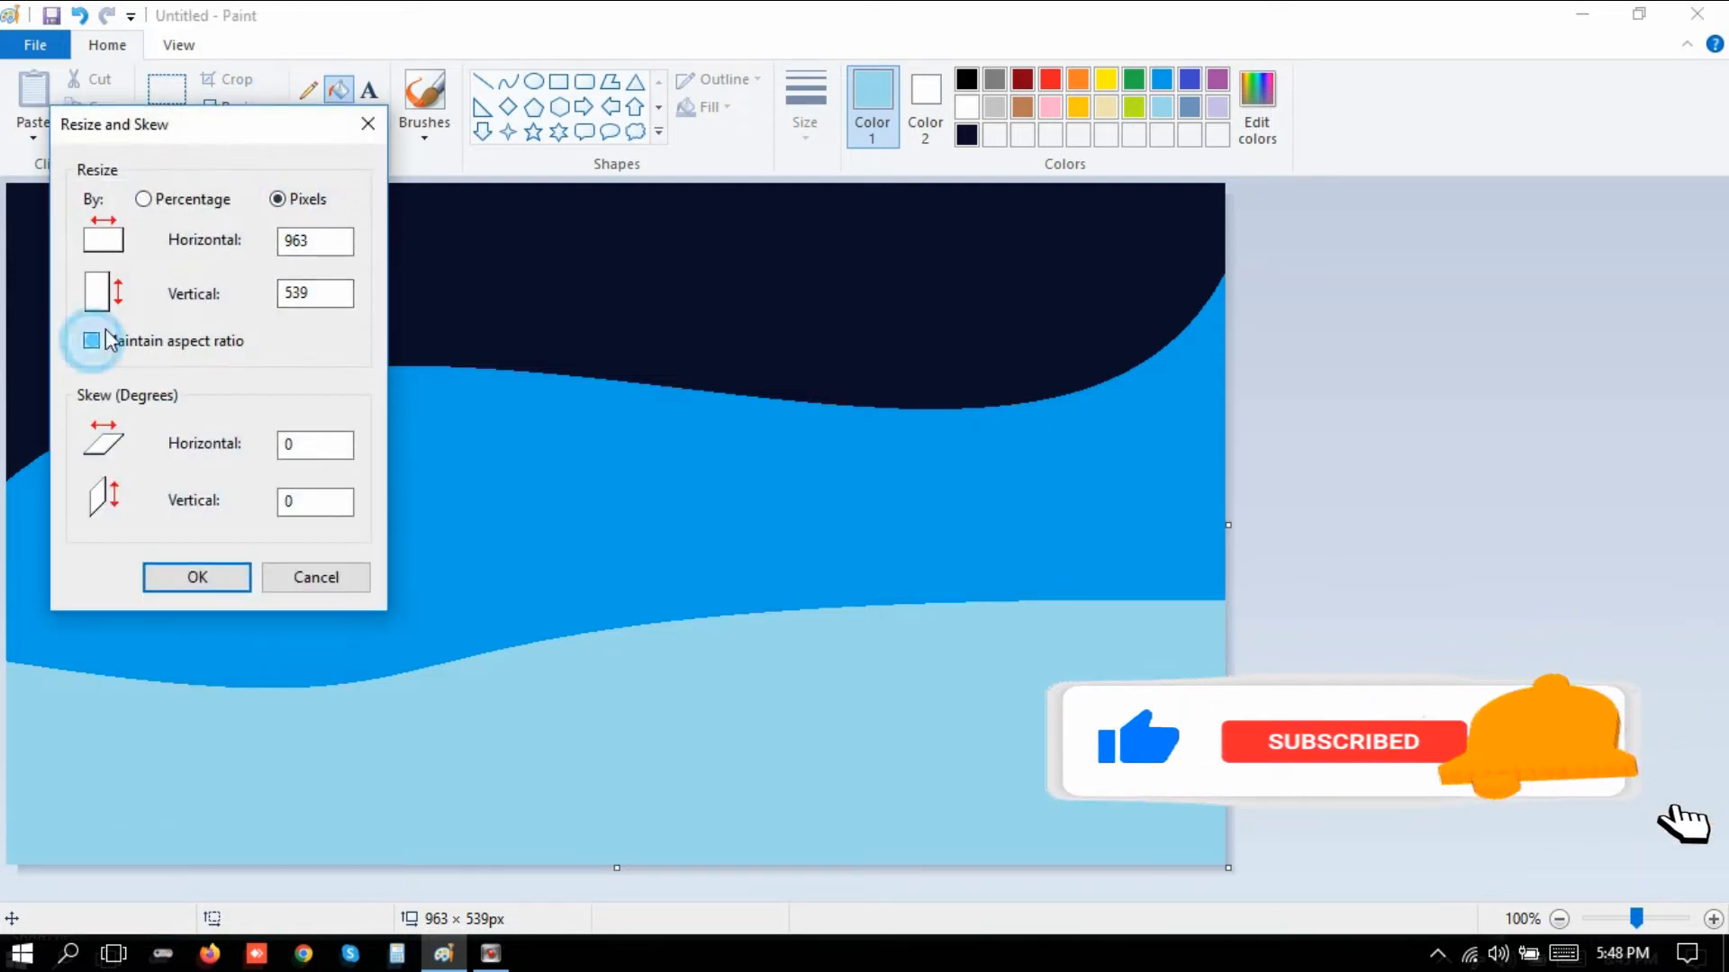
double_click(340, 239)
type("1")
left_click(189, 577)
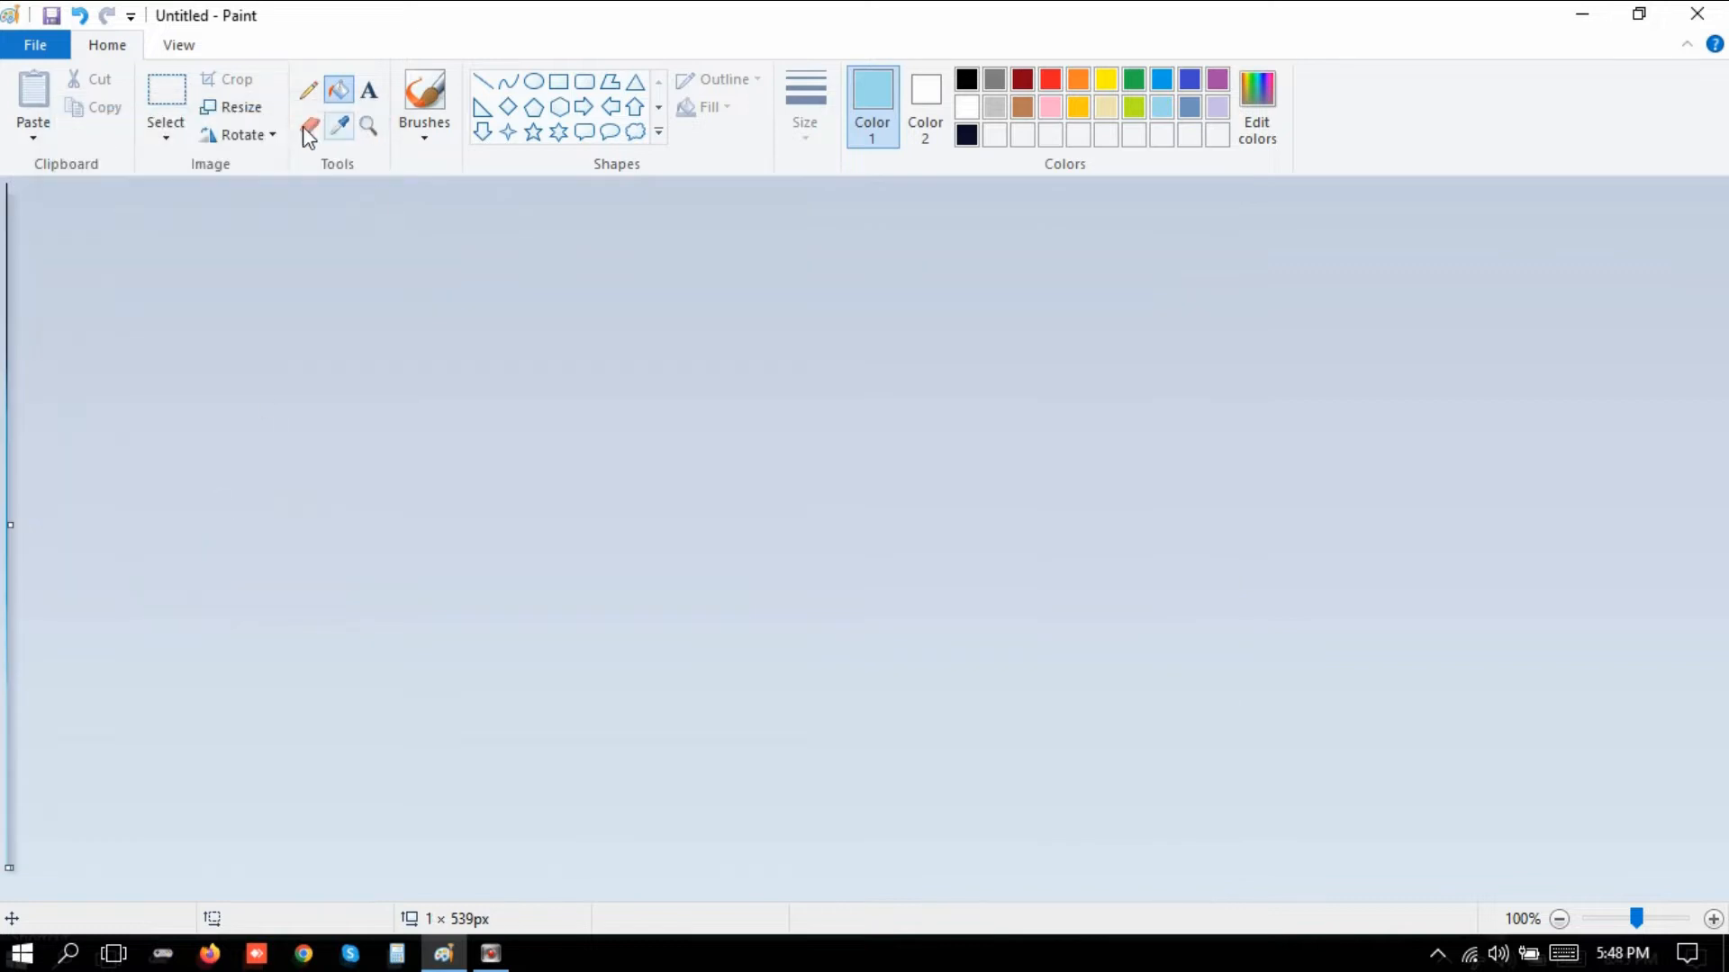
Stretch the image to 963 pixels horizontally with the aspect ratio unlocked, blending the colours into horizontal bands.
left_click(236, 105)
left_click(277, 200)
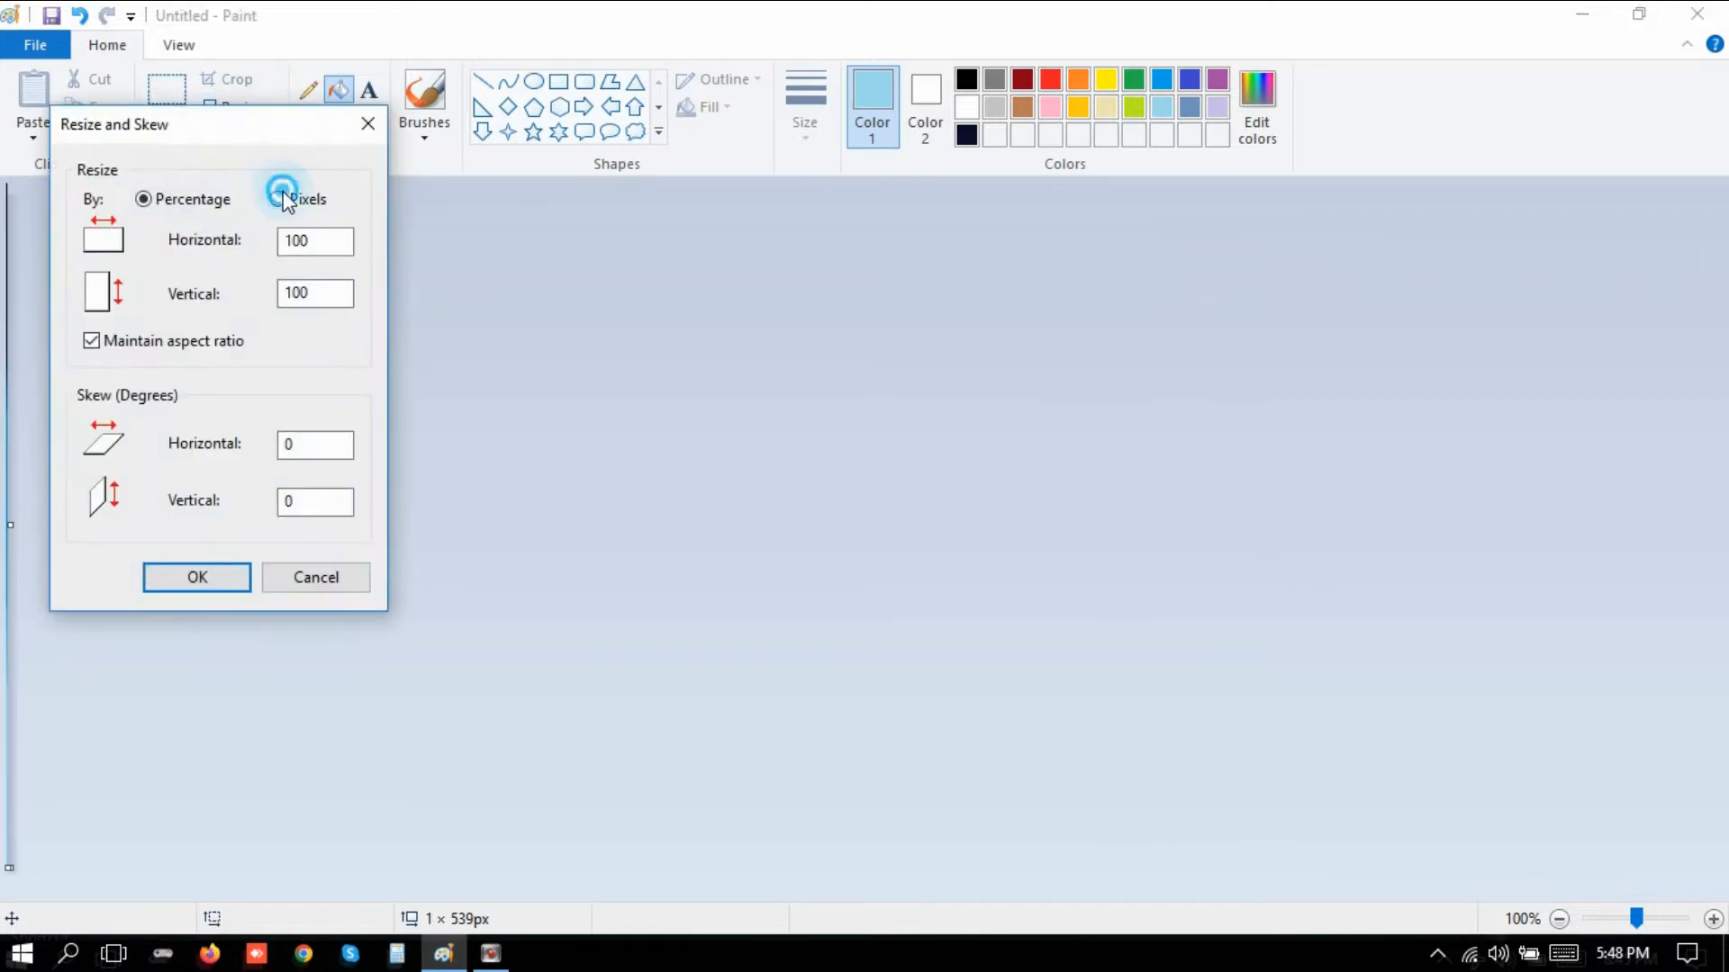
left_click(91, 341)
left_click_drag(306, 245, 270, 246)
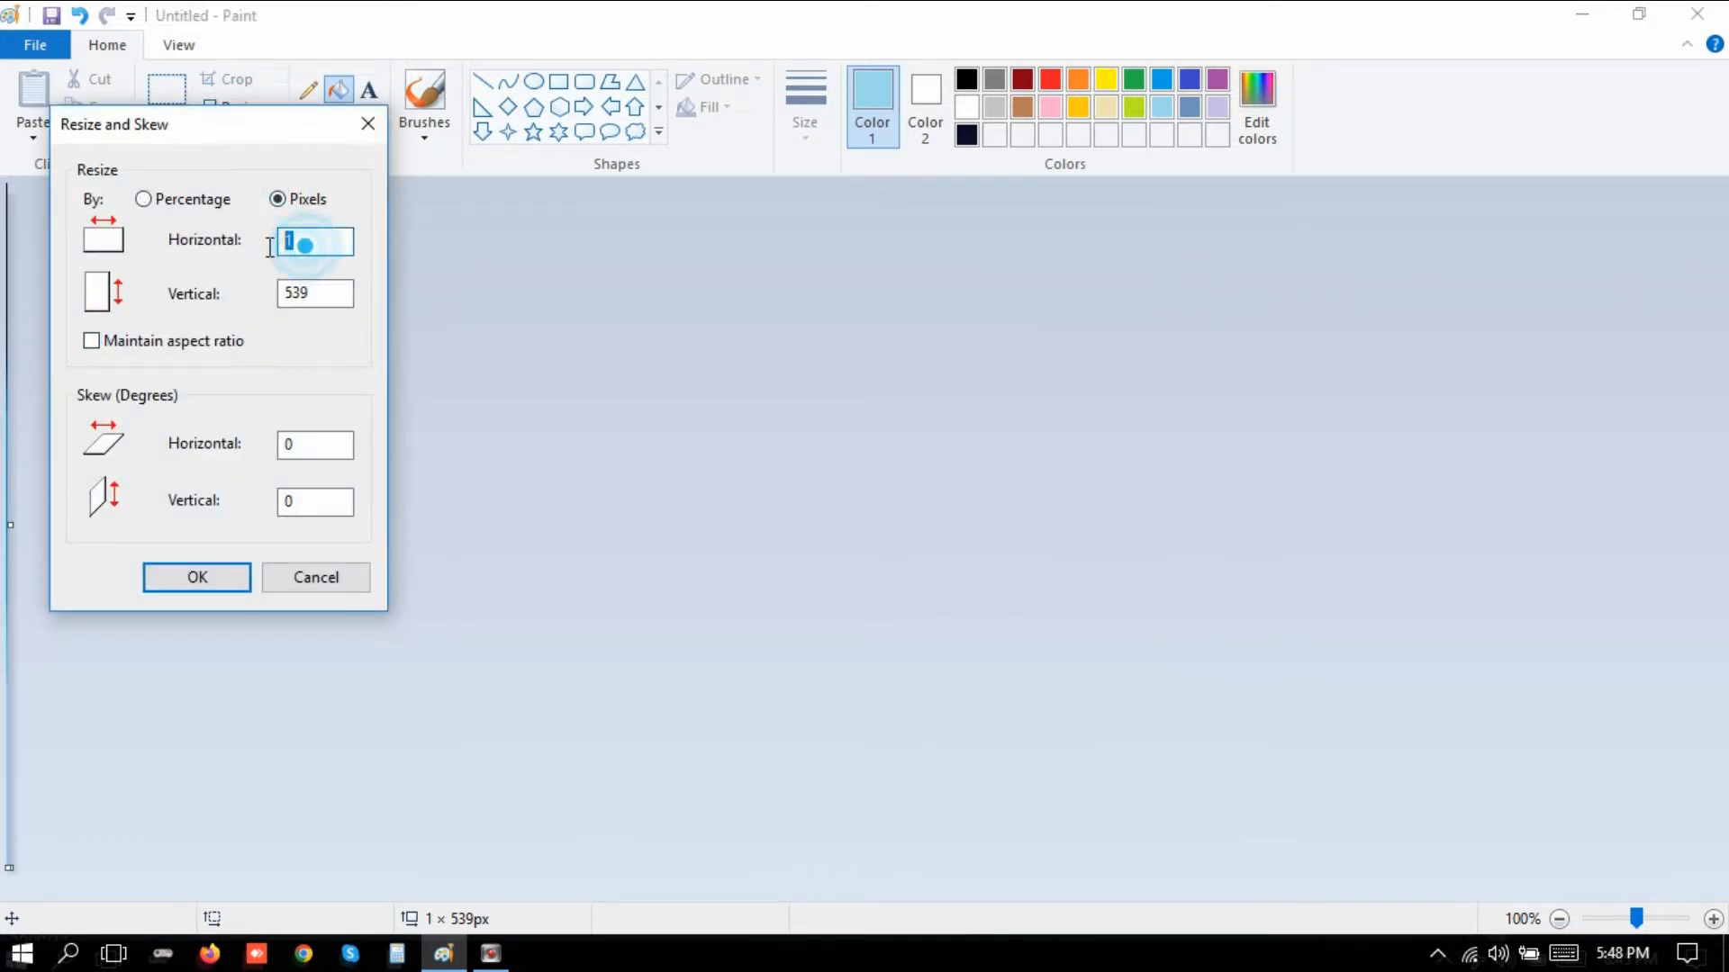
type("963")
key("Return")
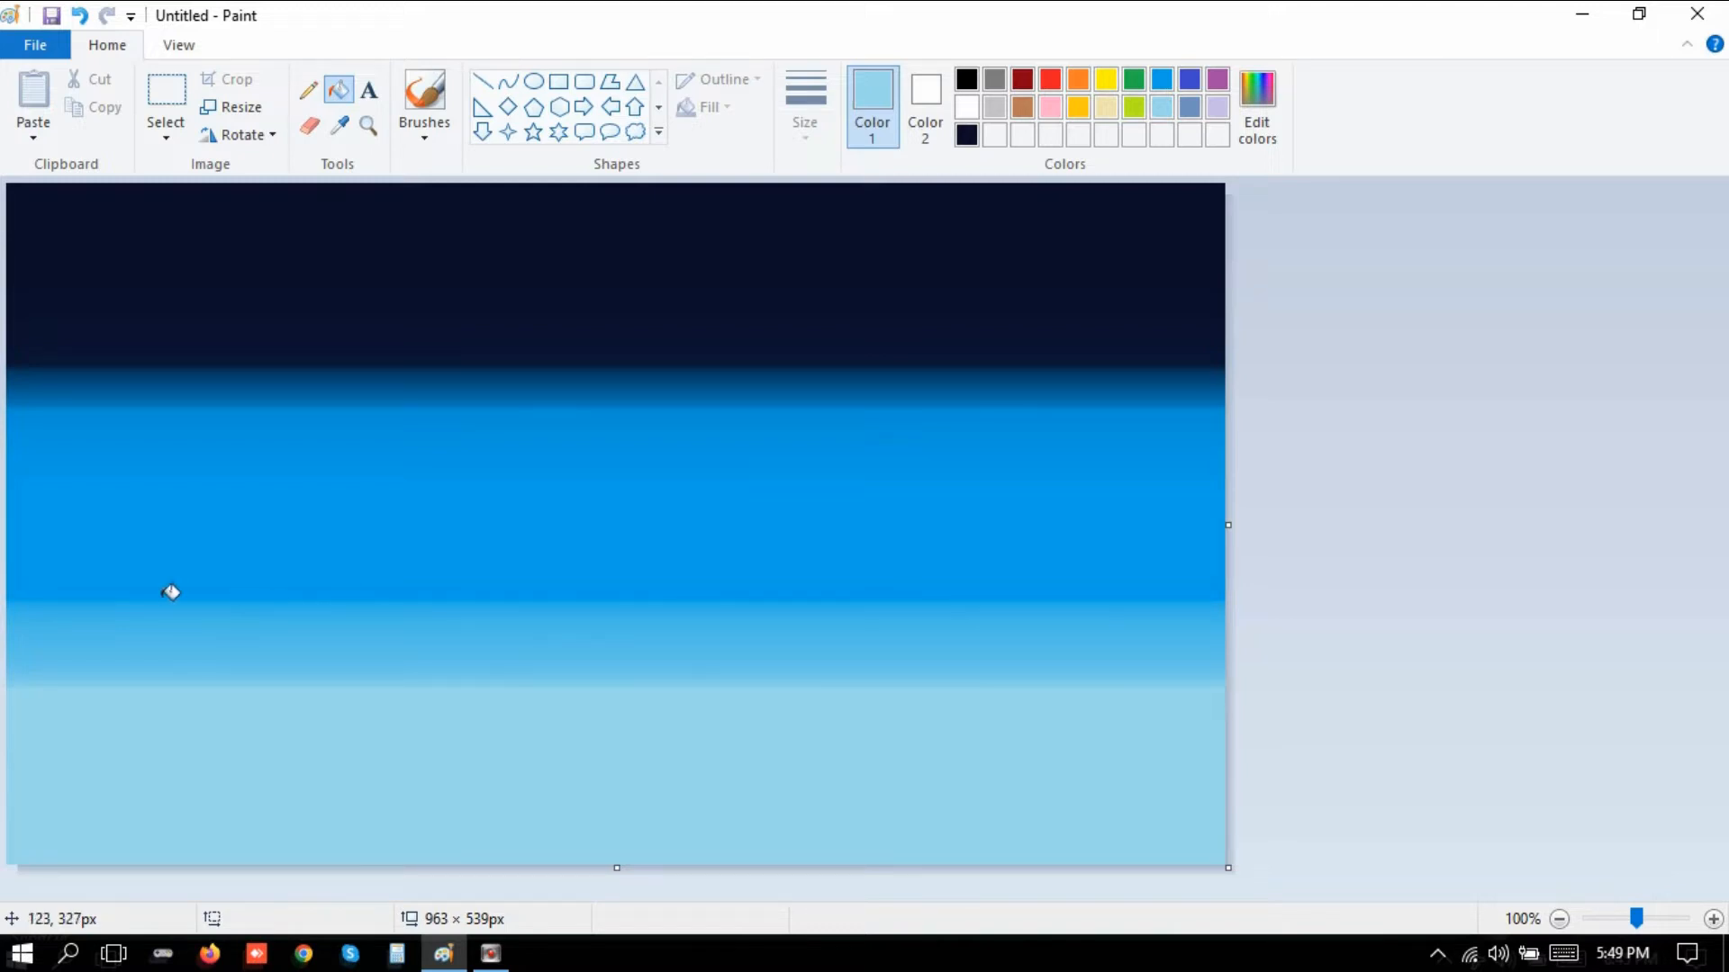
Draw a black horizontal straight line across the full canvas width near the lower edge of the bright blue band.
left_click(482, 82)
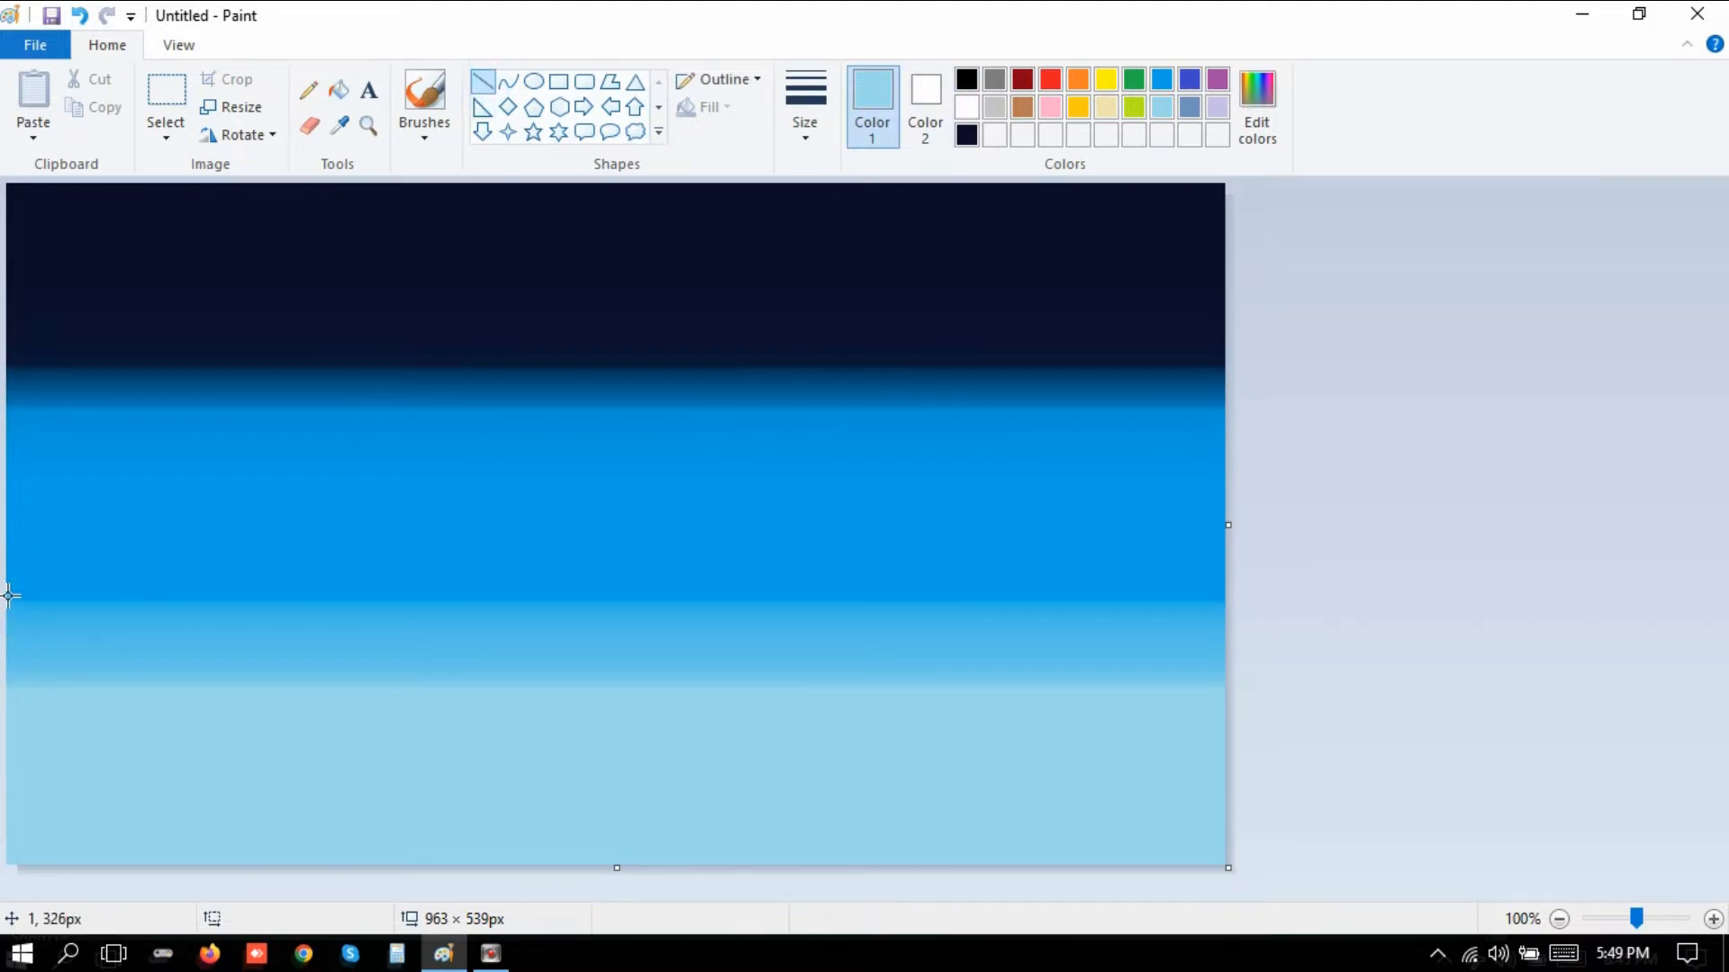
left_click_drag(9, 594, 1387, 595)
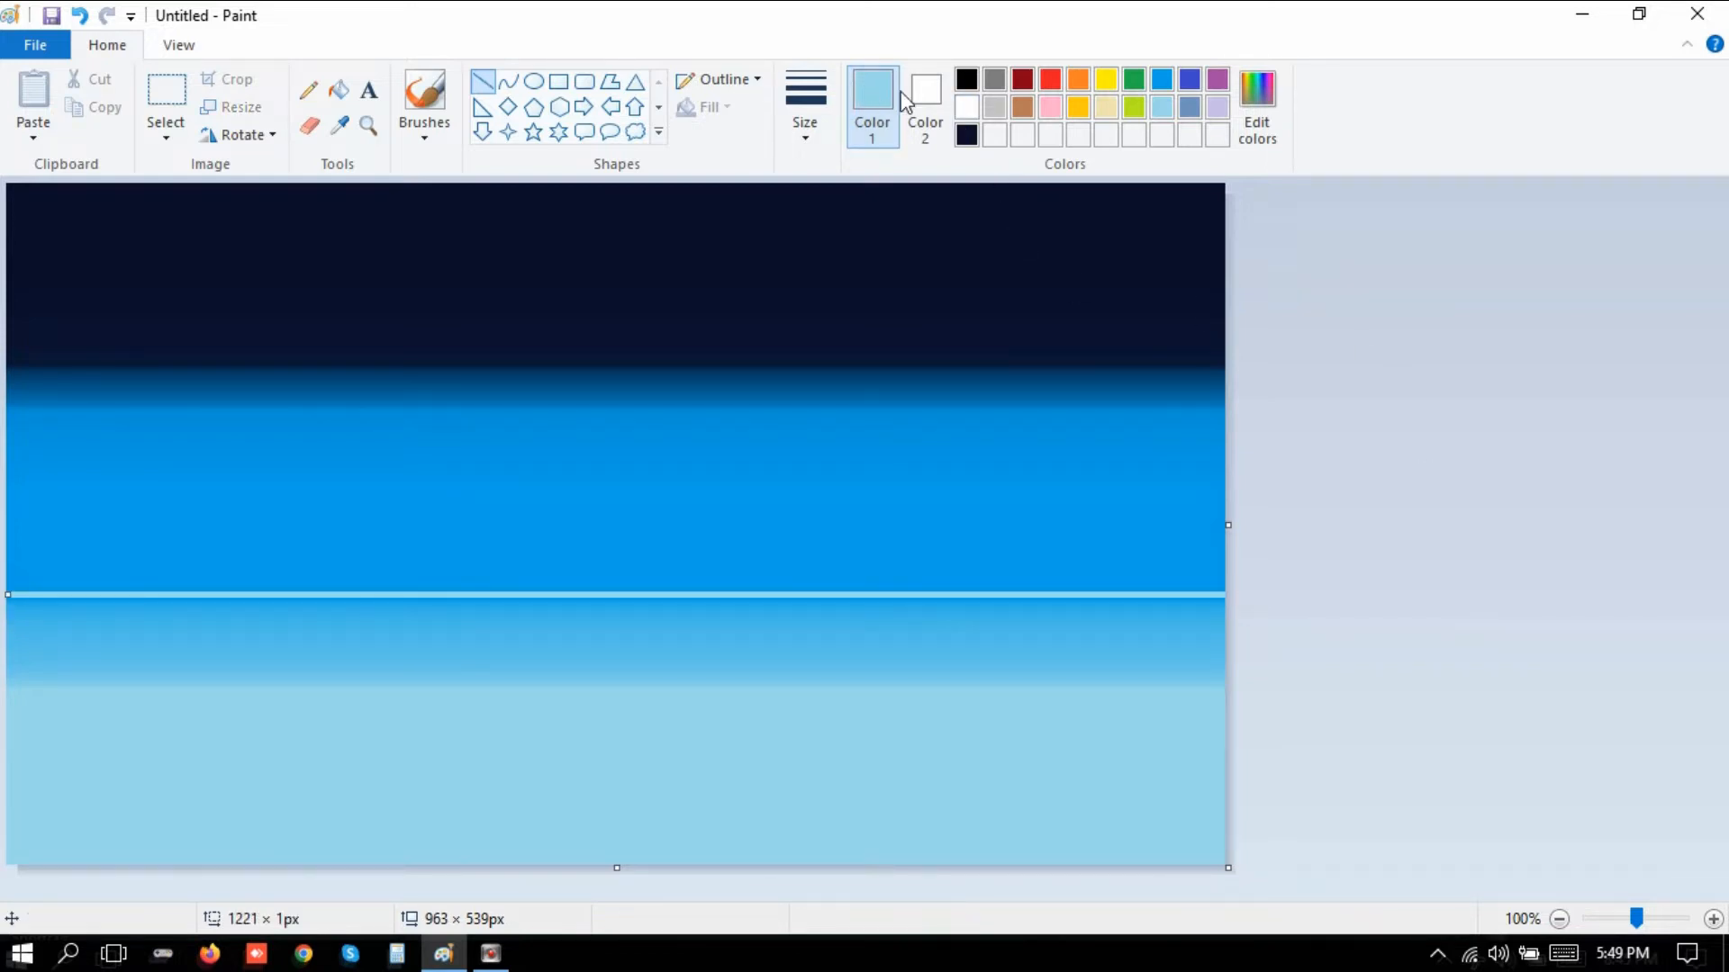
left_click(967, 79)
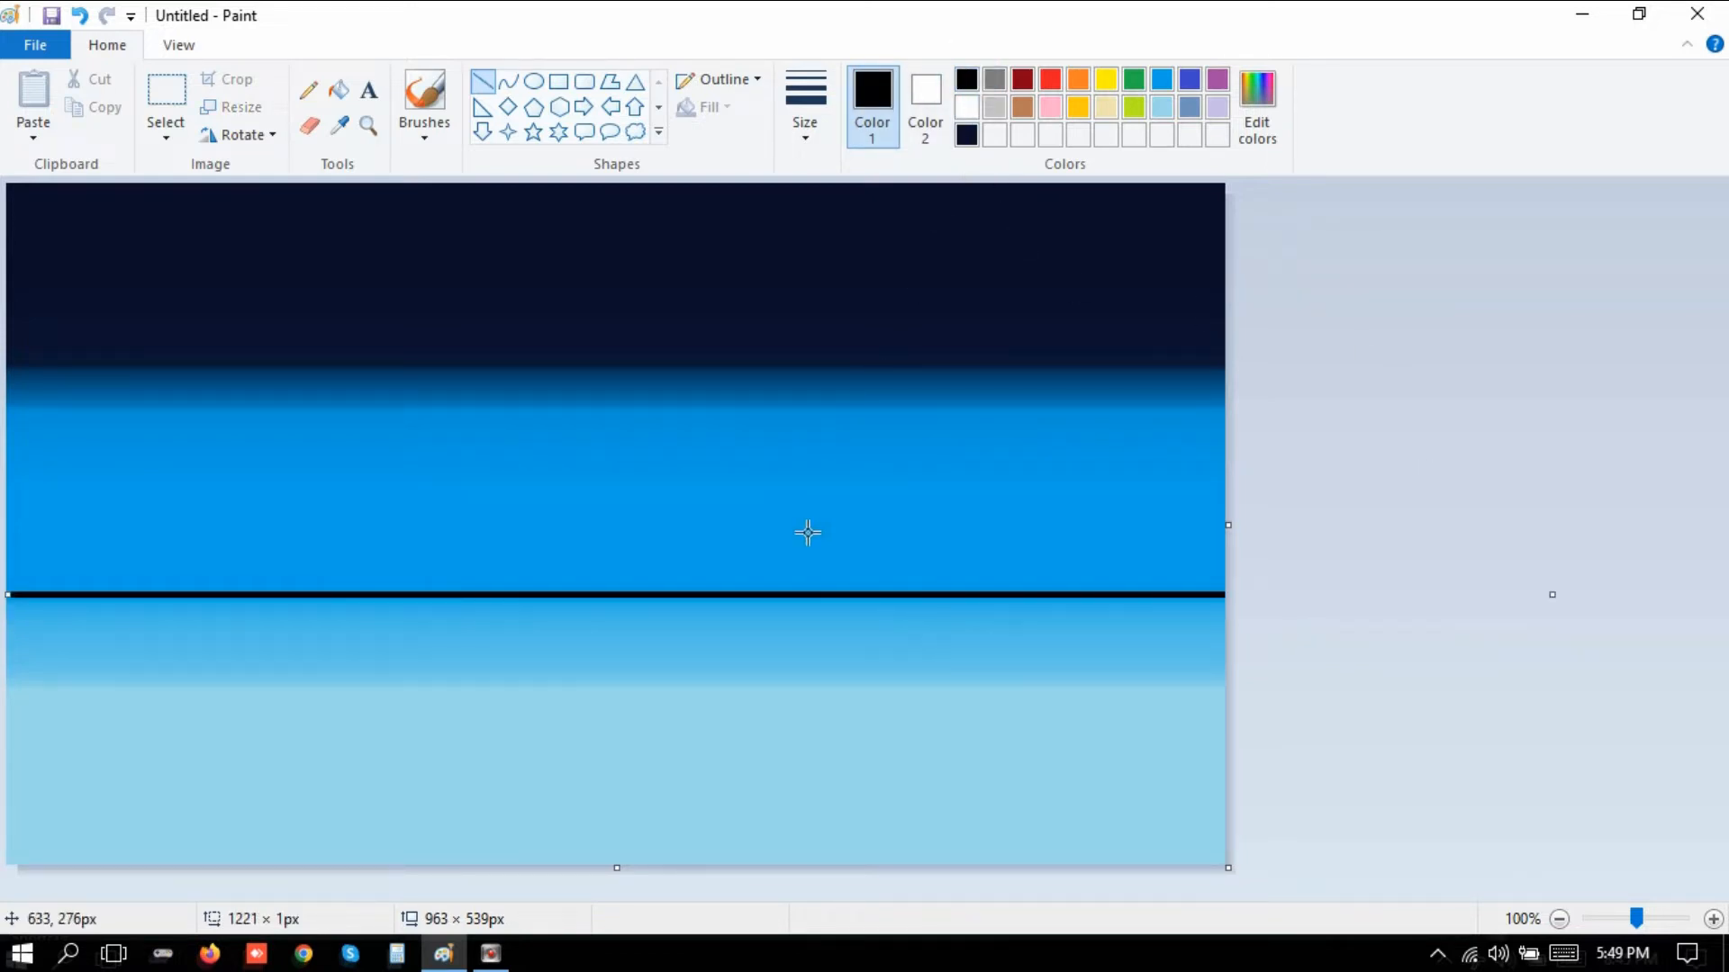
Thicken the black horizontal line into a rail and shift it slightly down, still spanning the canvas.
key("ctrl+plus")
key("ctrl+plus")
key("ctrl+plus")
key("ctrl+plus")
key("ctrl+plus")
key("ctrl+plus")
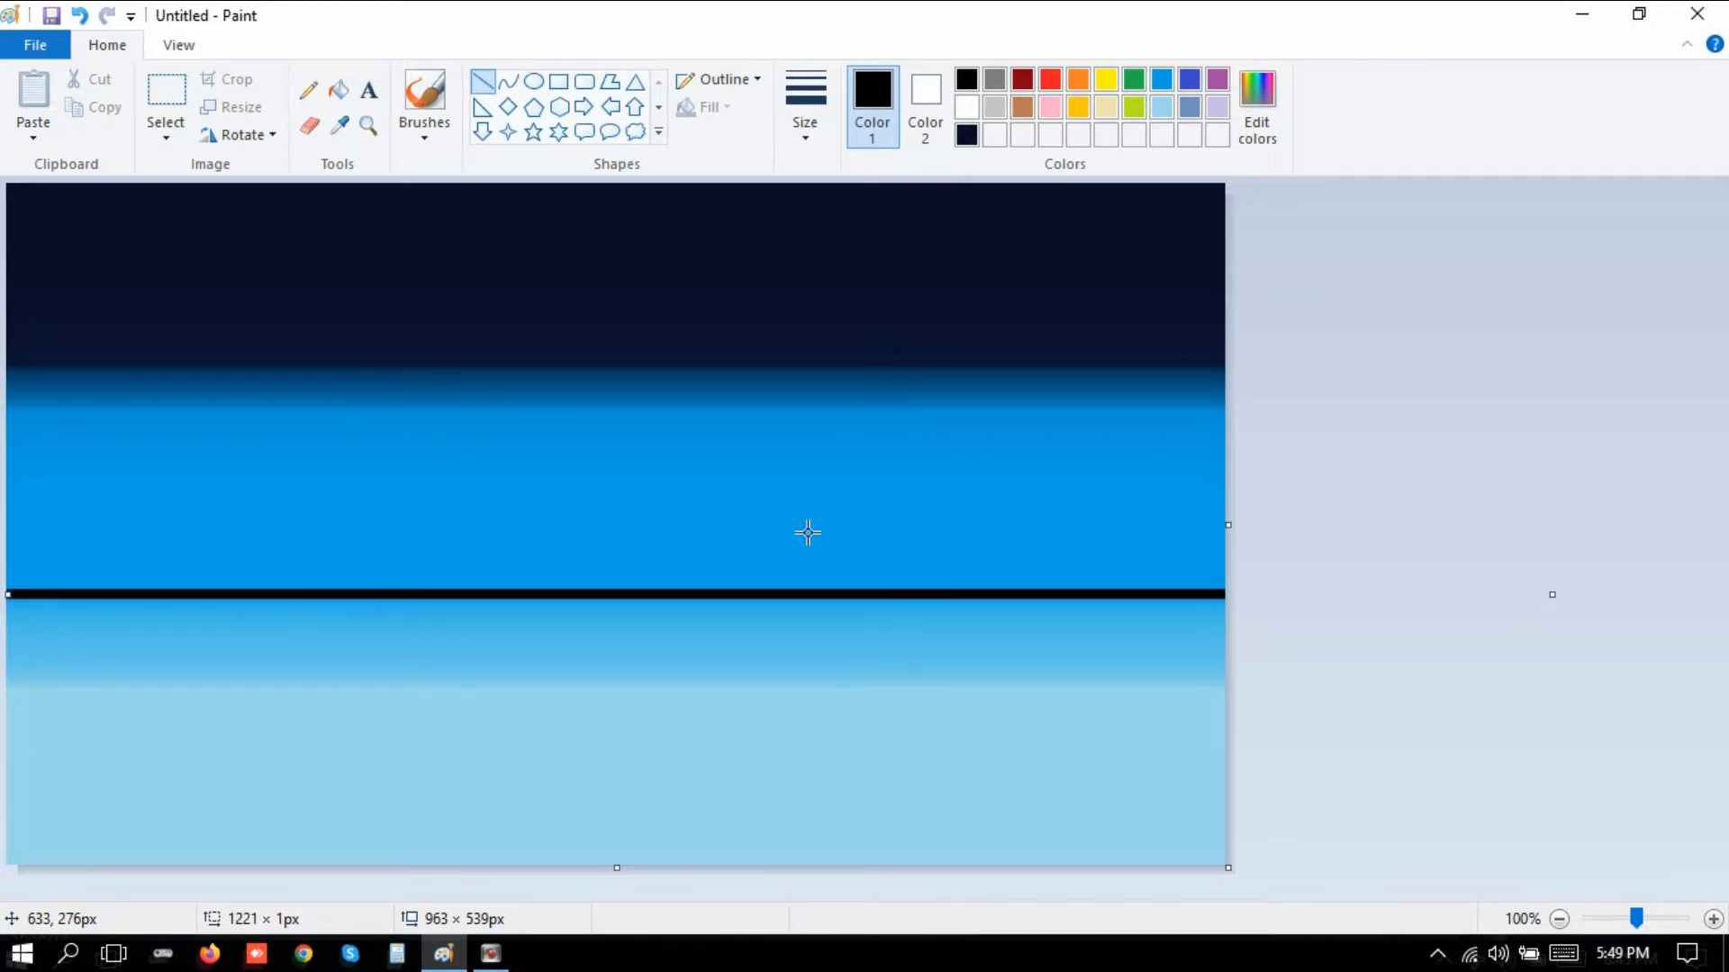
key("ctrl+plus")
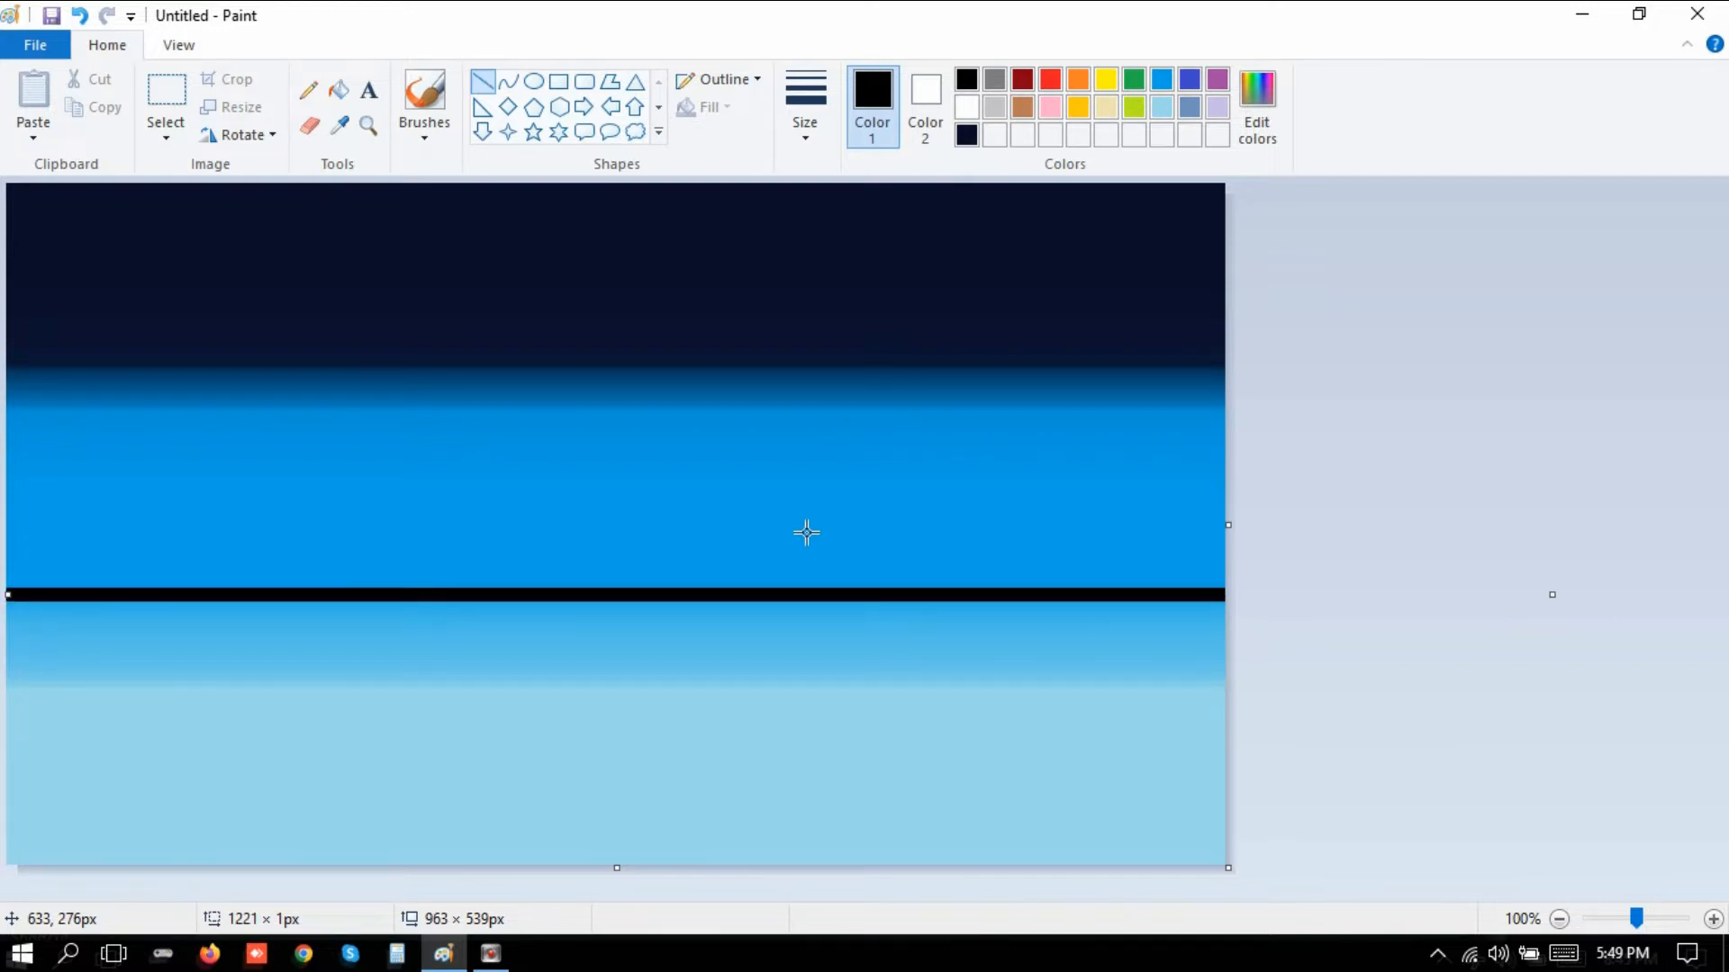
left_click_drag(748, 586, 504, 592)
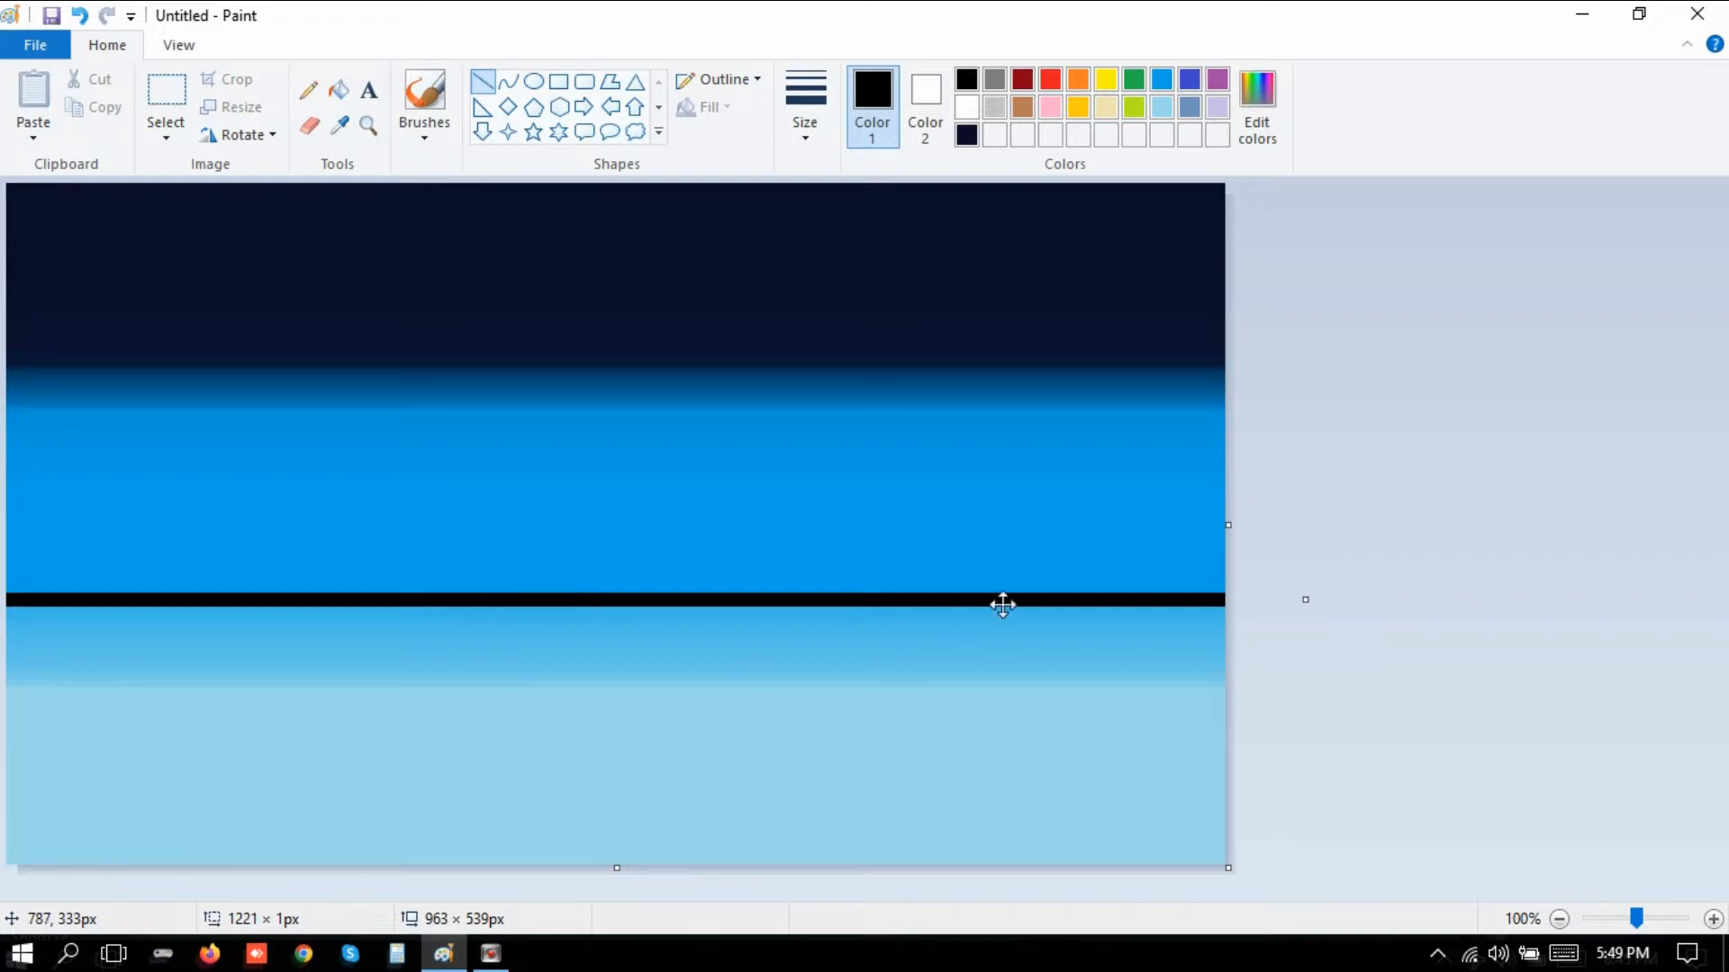
left_click(984, 728)
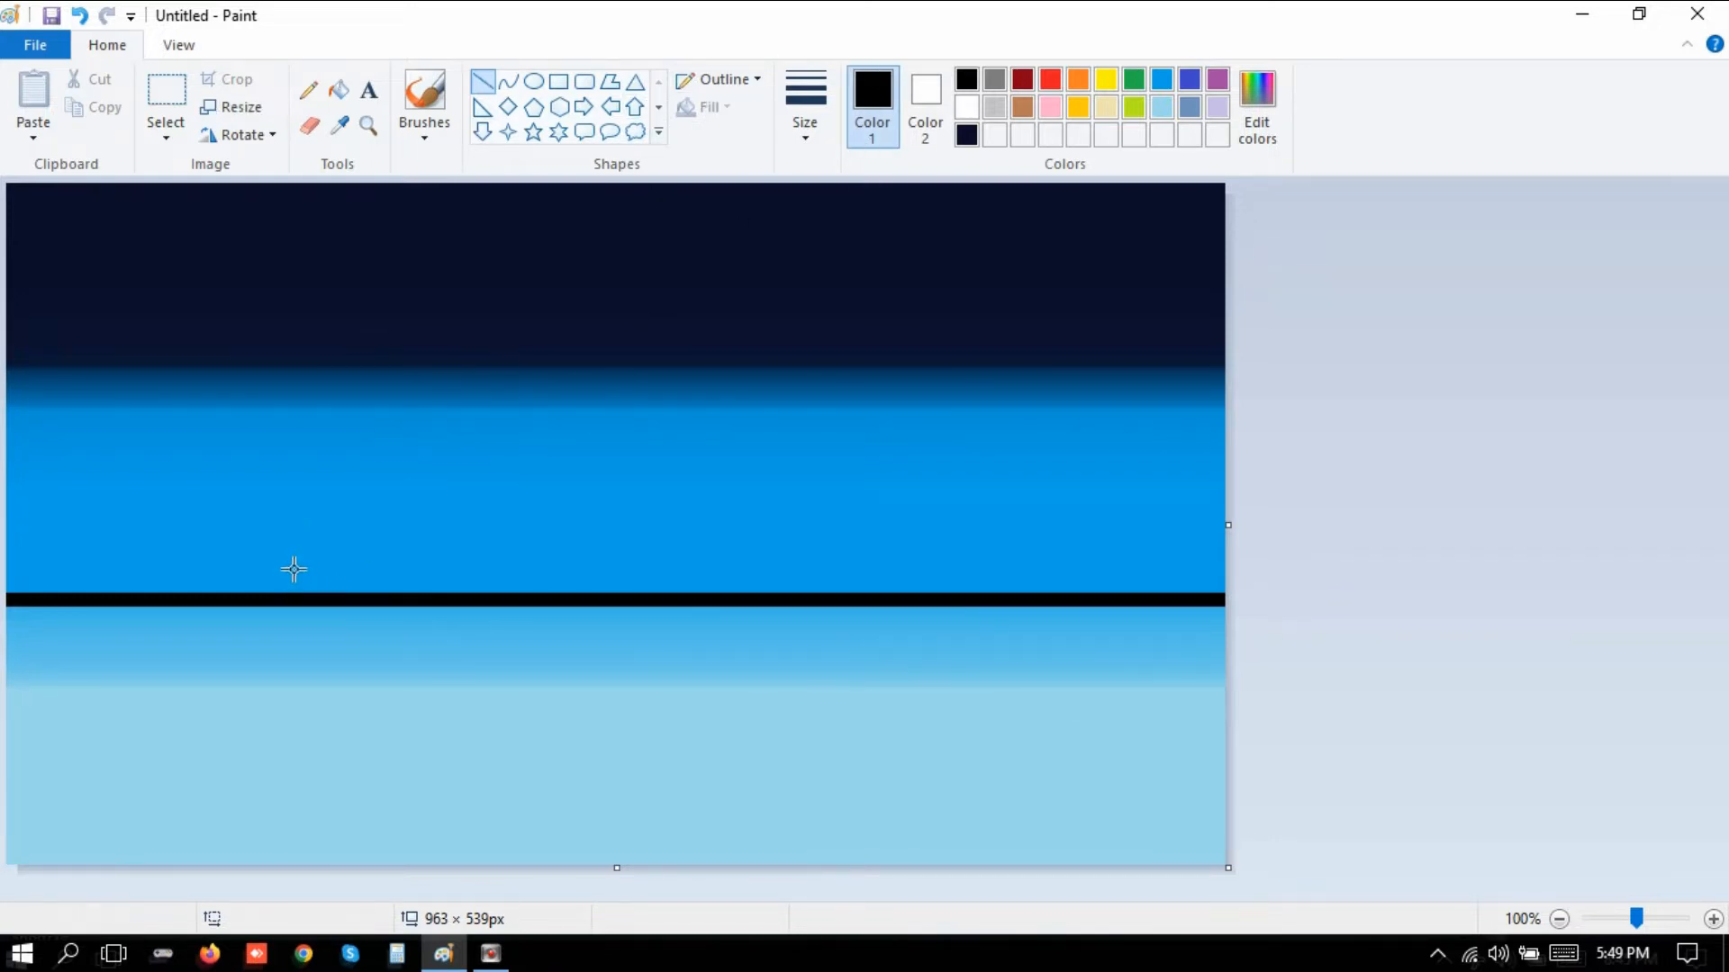
Draw a black vertical post about 262 px long from just above the rail past the canvas's bottom edge at the left, and thicken it well beyond the rail.
left_click_drag(305, 567, 316, 897)
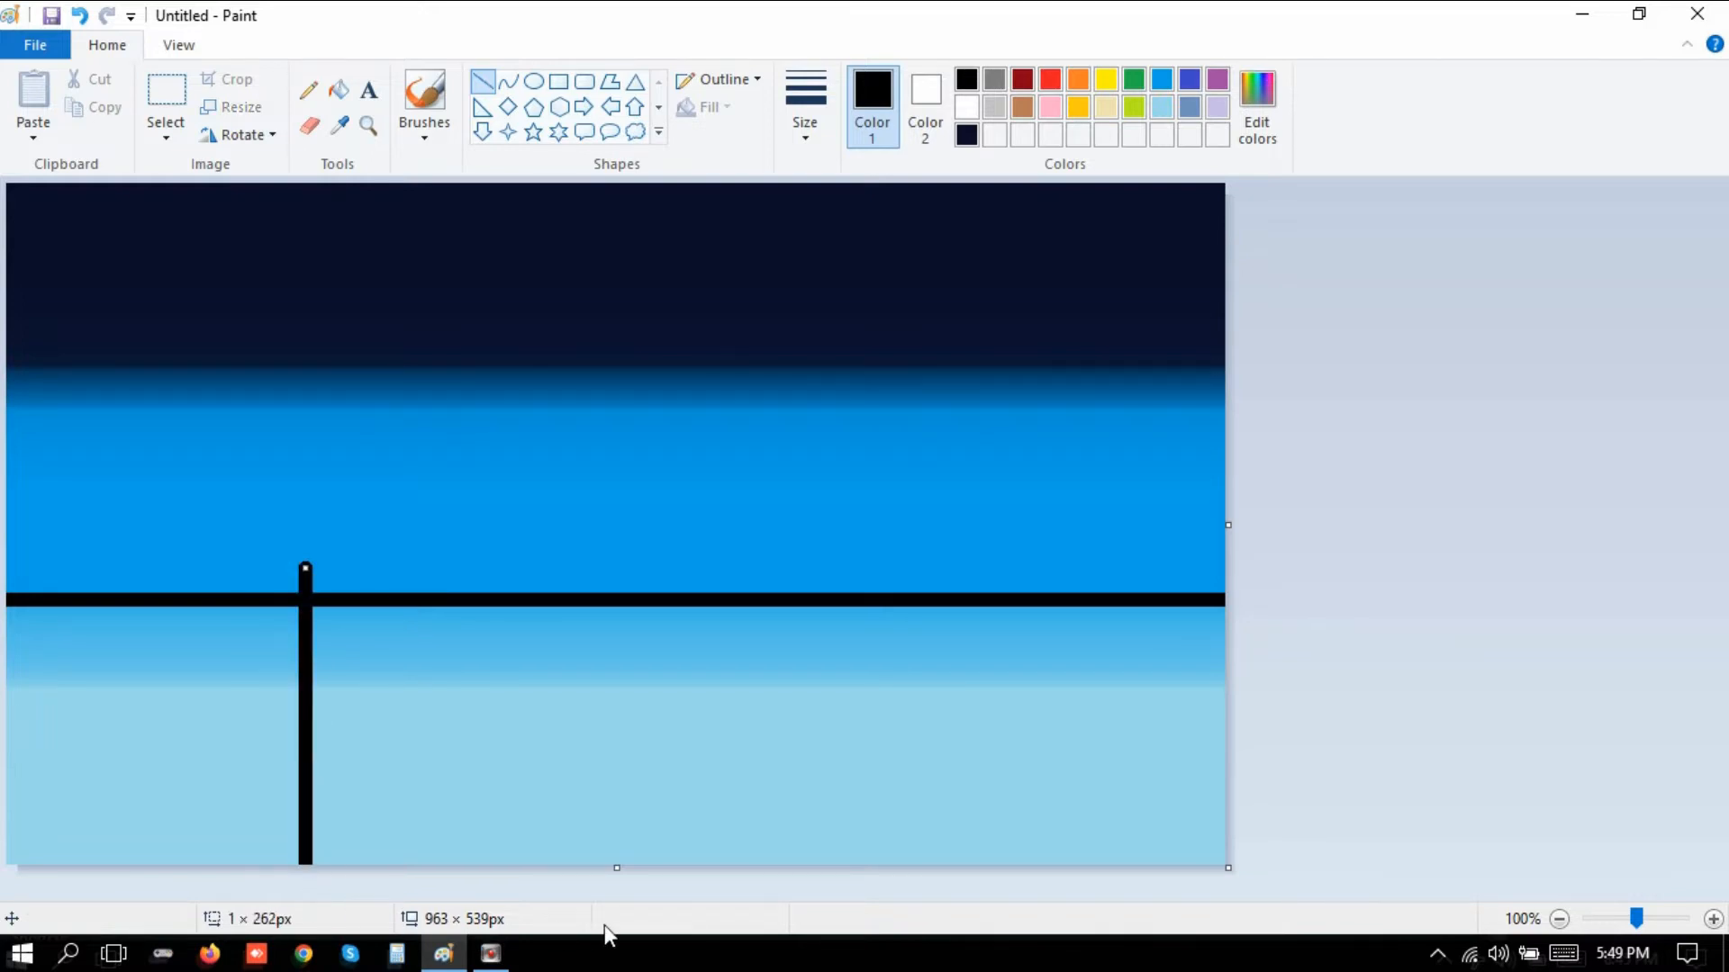
key("ctrl+plus")
key("ctrl+plus")
key("ctrl+plus")
key("ctrl+plus")
key("ctrl+plus")
key("ctrl+plus")
key("ctrl+plus")
key("ctrl+plus")
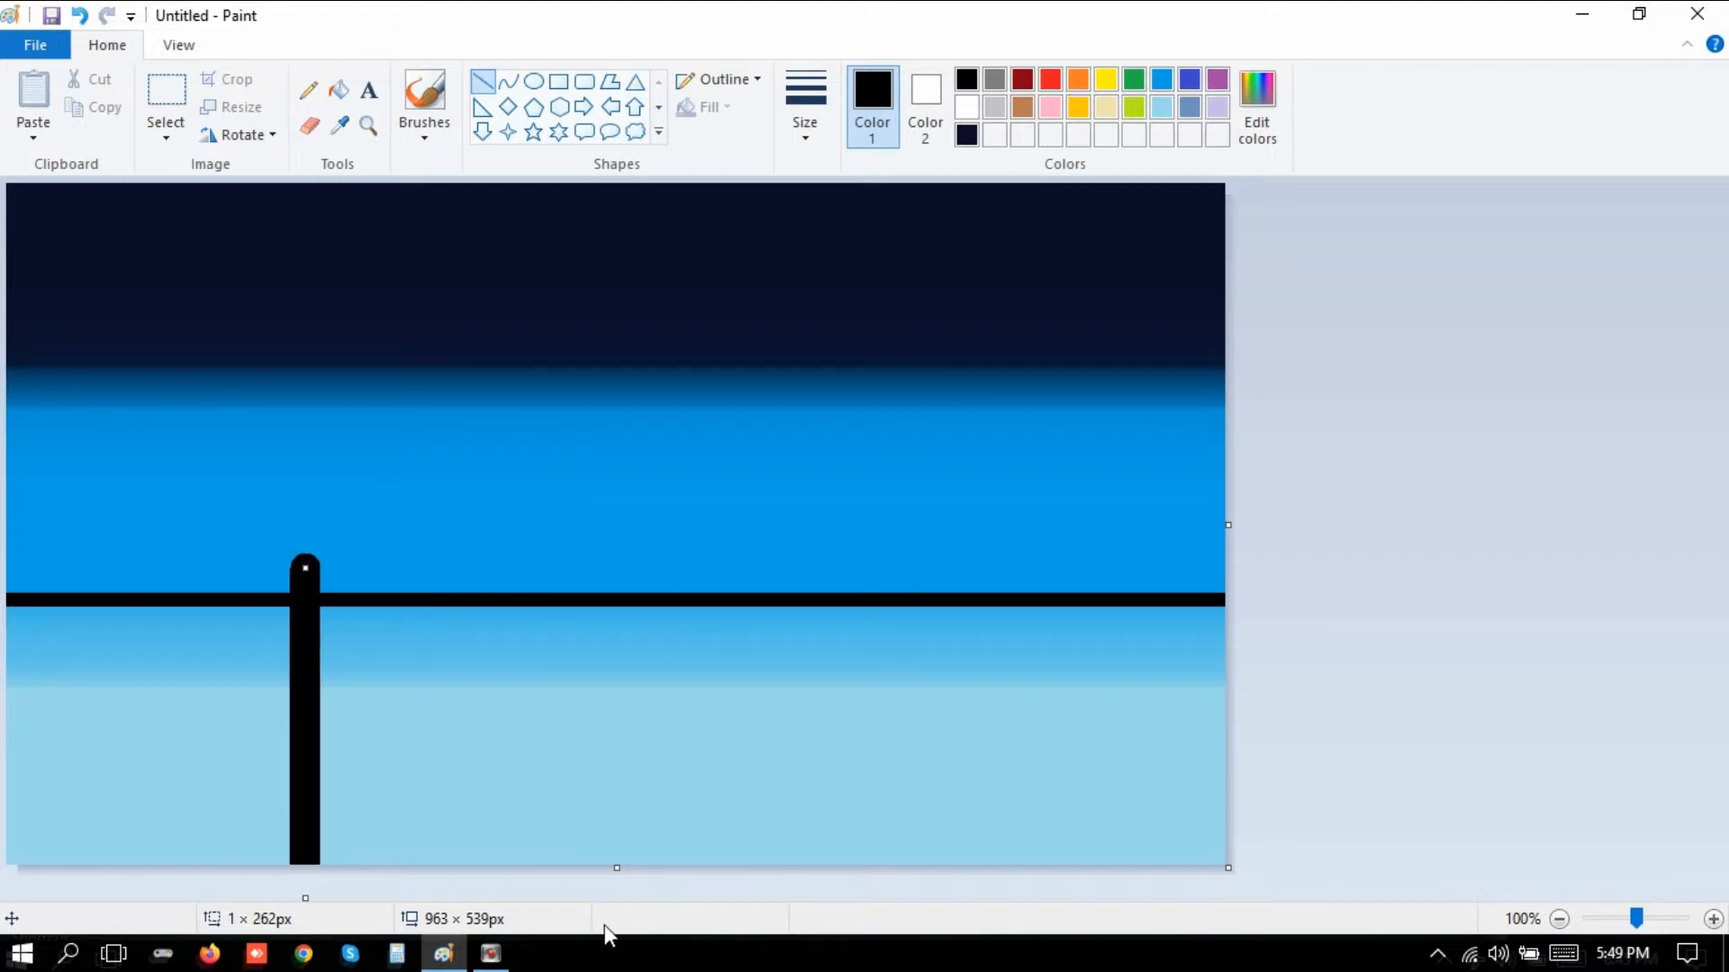
key("ctrl+plus")
key("ctrl+plus")
key("ctrl+plus")
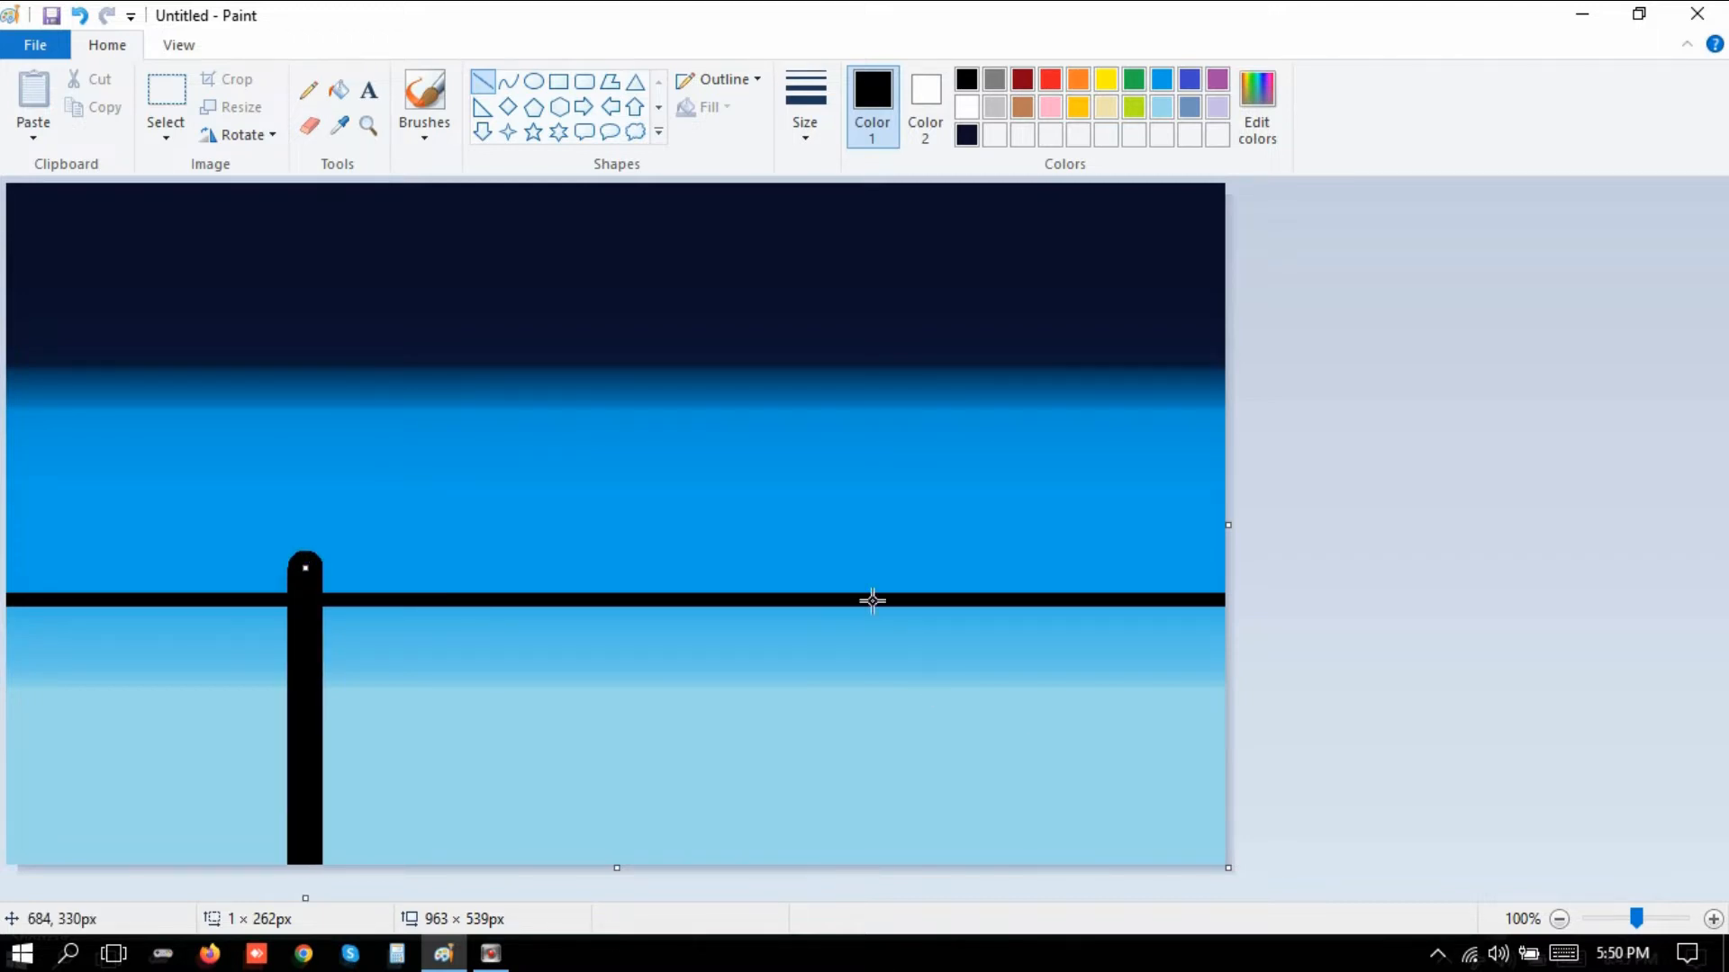
Draw a second thick black vertical post about 271 px long, crossing the rail right of the canvas centre down past the bottom edge.
left_click(853, 569)
left_click_drag(872, 562, 884, 905)
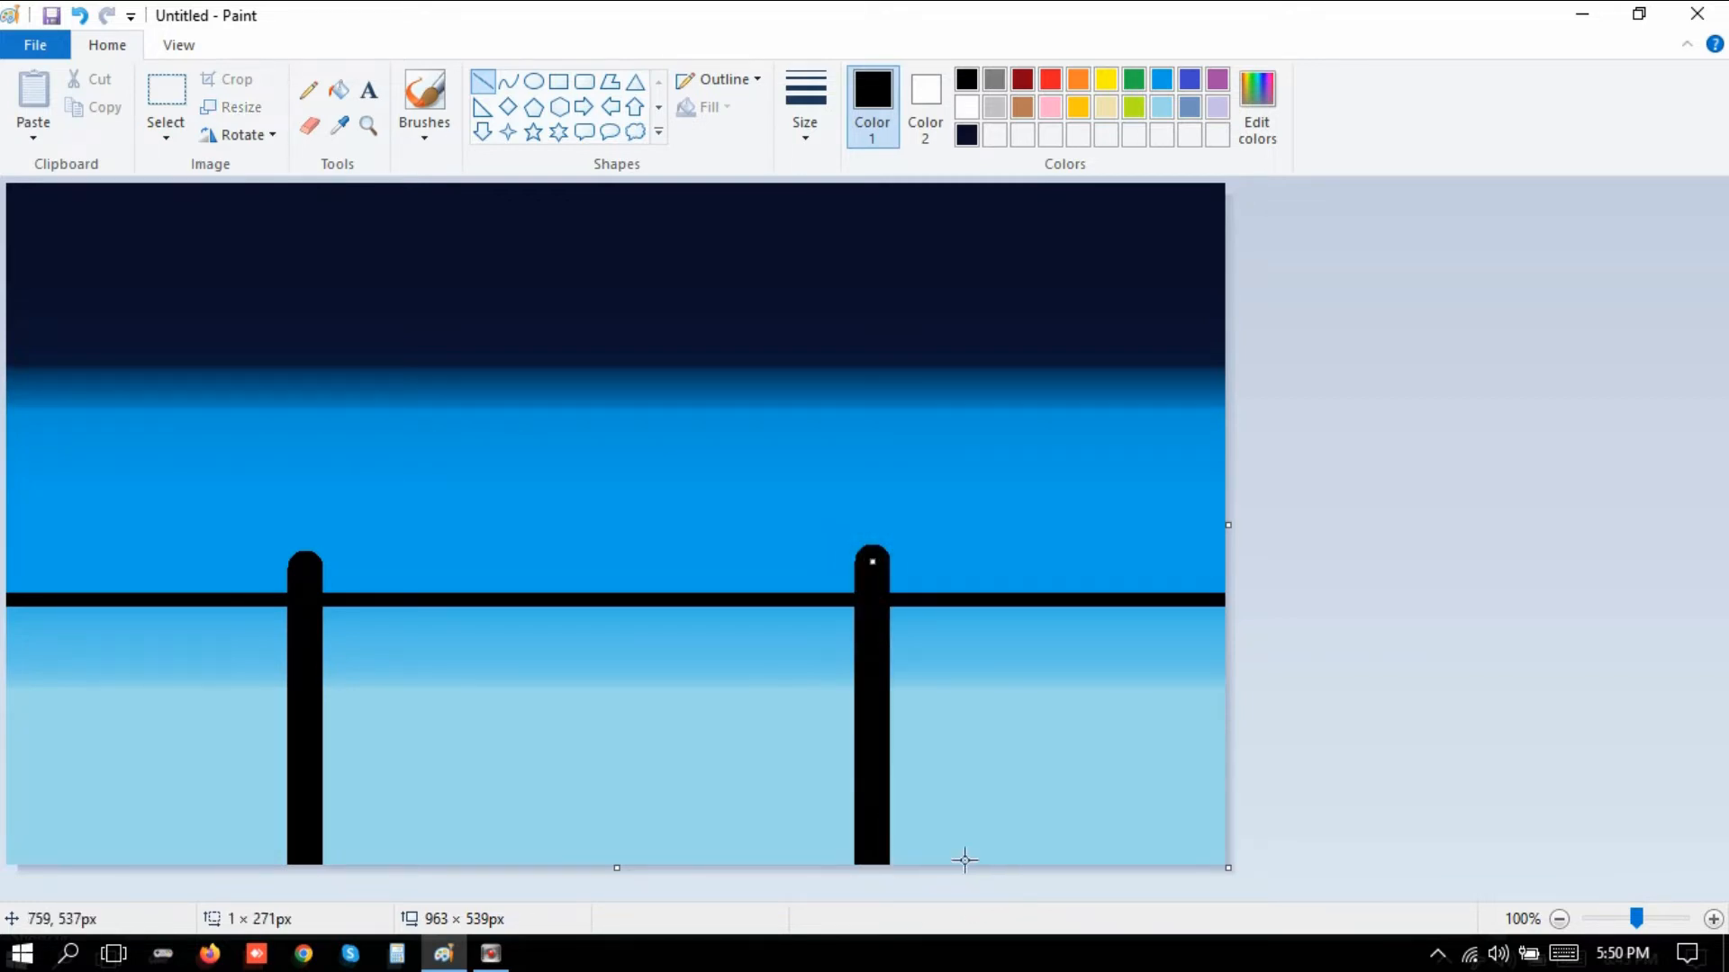
Draw a black vertical baluster about 235 px long from the rail past the canvas's bottom edge at the far left, about half as thick as the posts.
left_click(1099, 748)
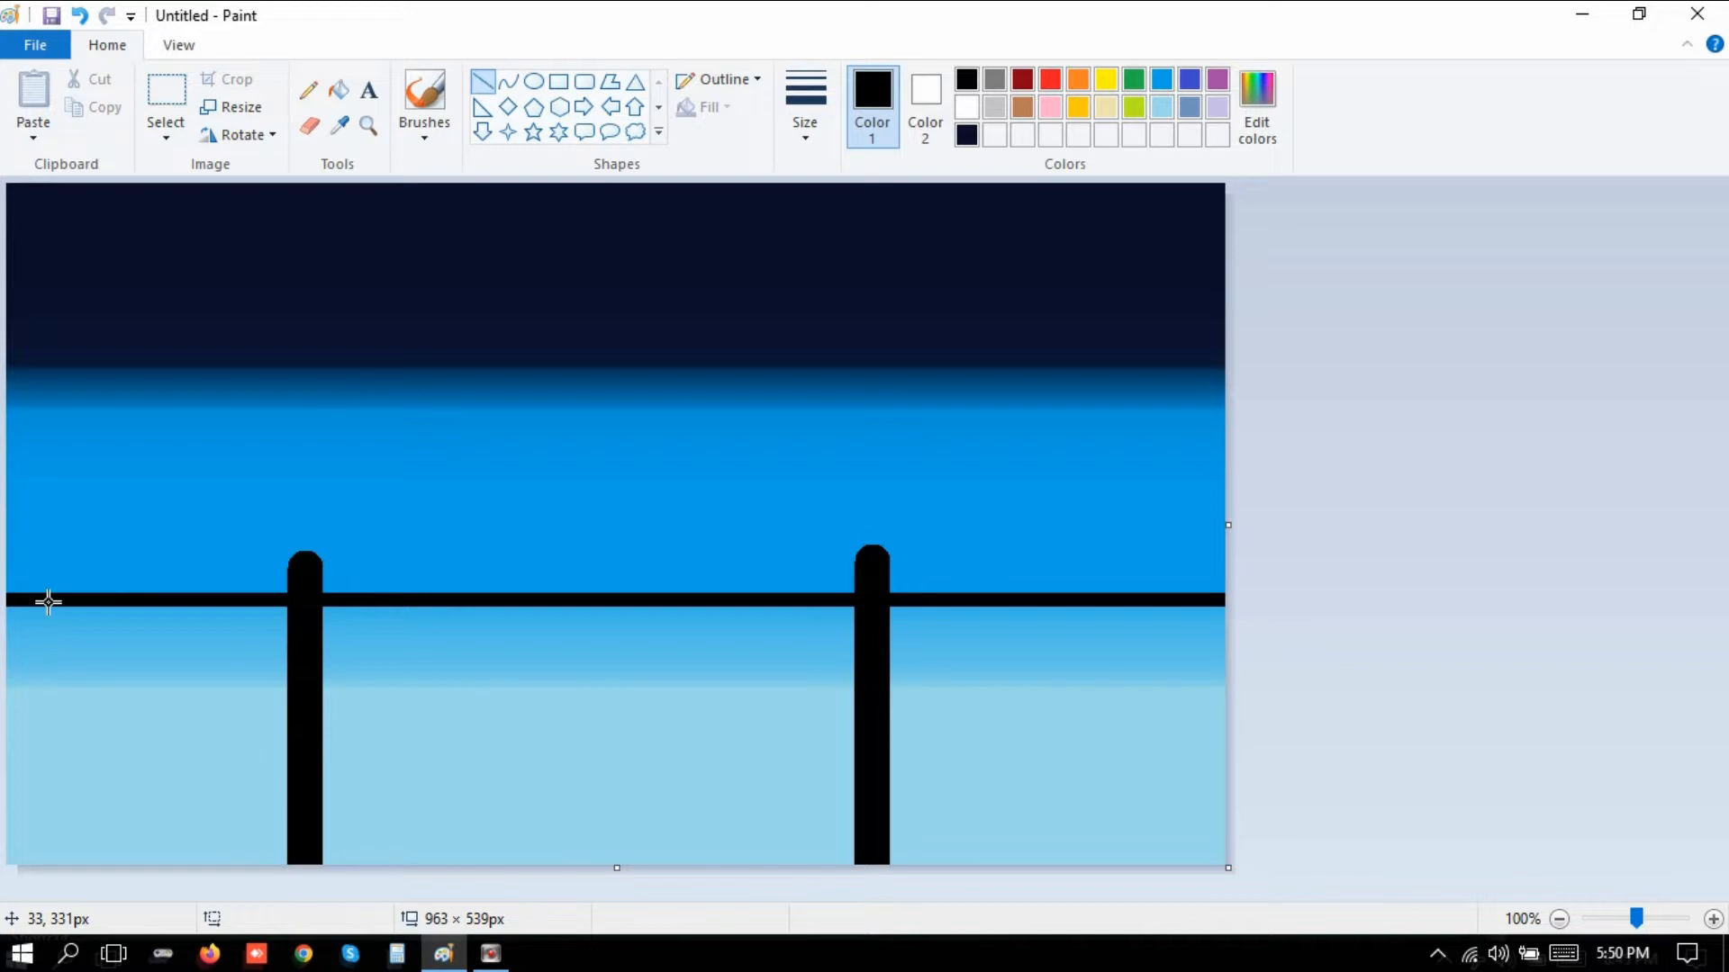
left_click_drag(48, 602, 48, 897)
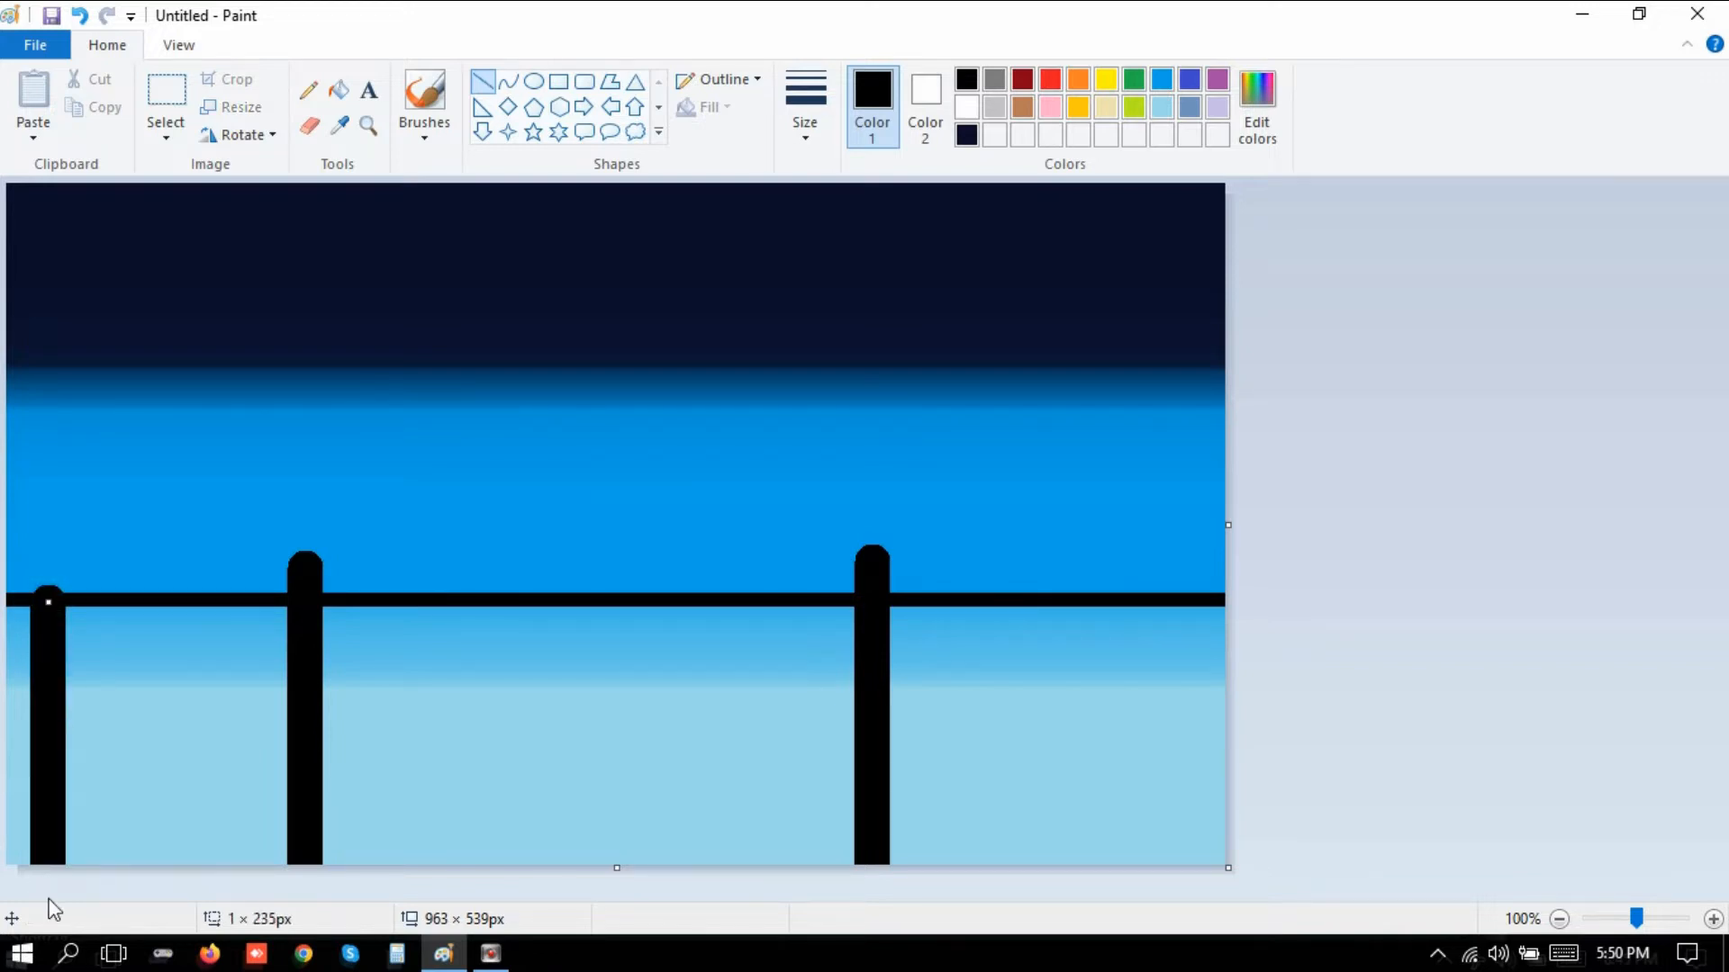
key("ctrl+minus")
key("ctrl+minus")
key("ctrl+minus")
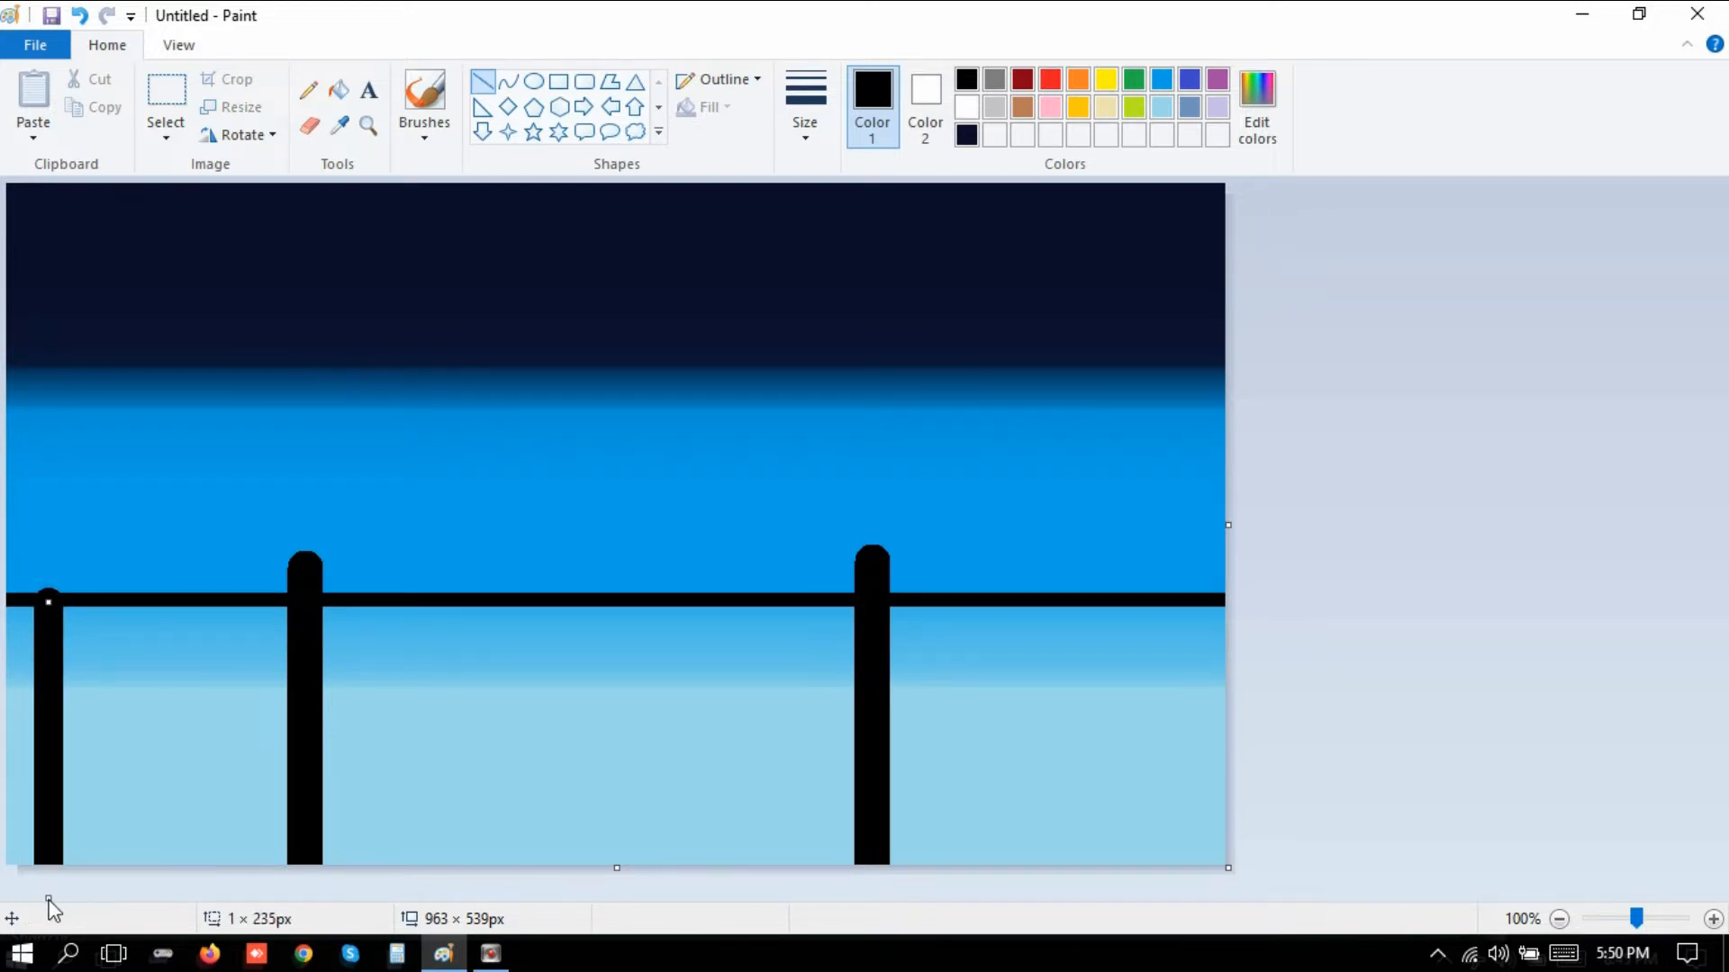
key("ctrl+minus")
key("ctrl+minus")
key("ctrl+minus")
key("ctrl+minus")
key("ctrl+minus")
key("ctrl+minus")
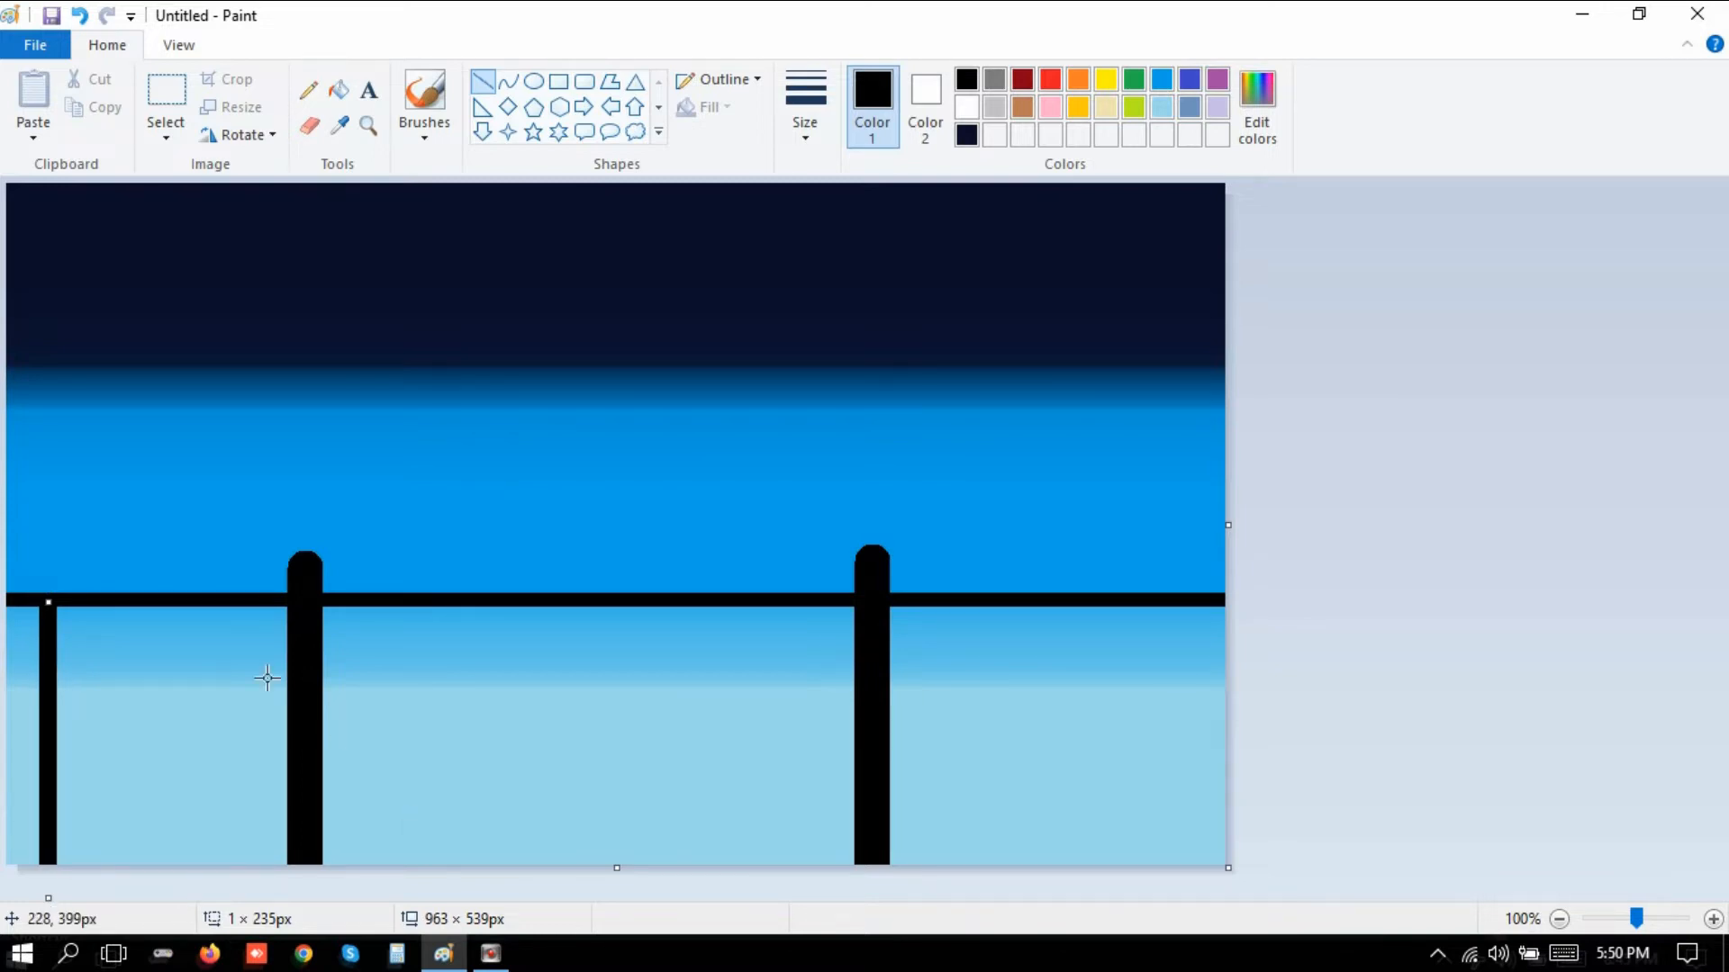
left_click(134, 705)
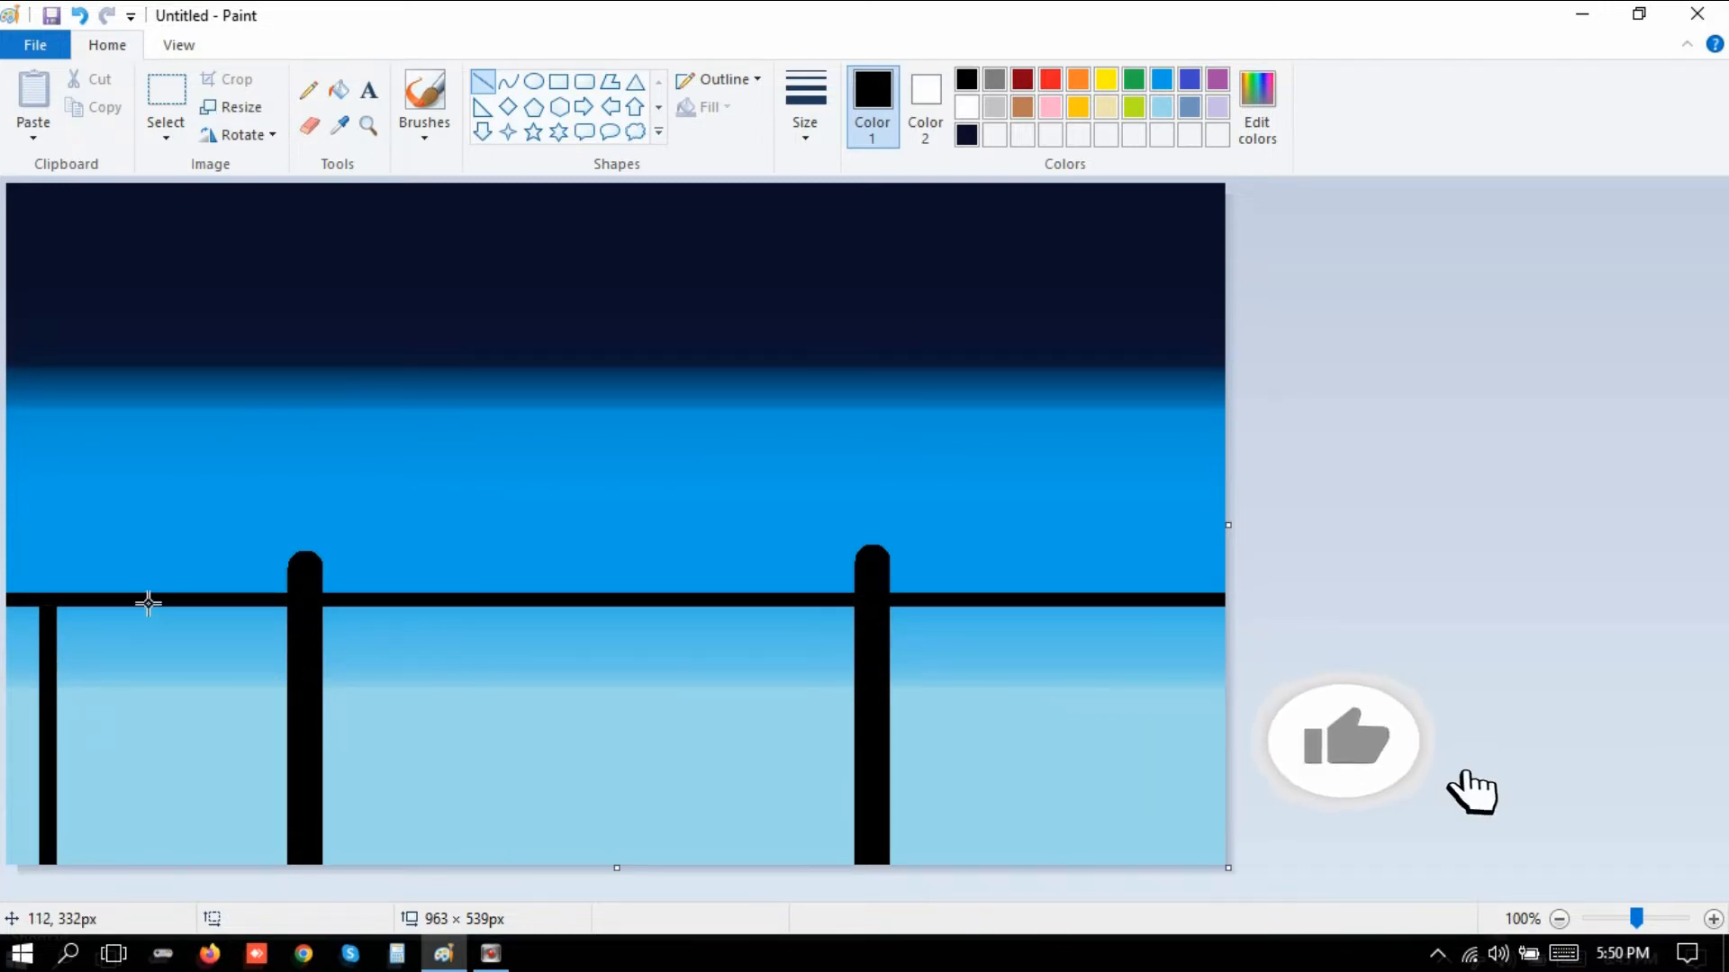
Draw five more thin black vertical balusters from the rail past the bottom edge, two left of the first post and three to its right.
left_click_drag(118, 603, 118, 922)
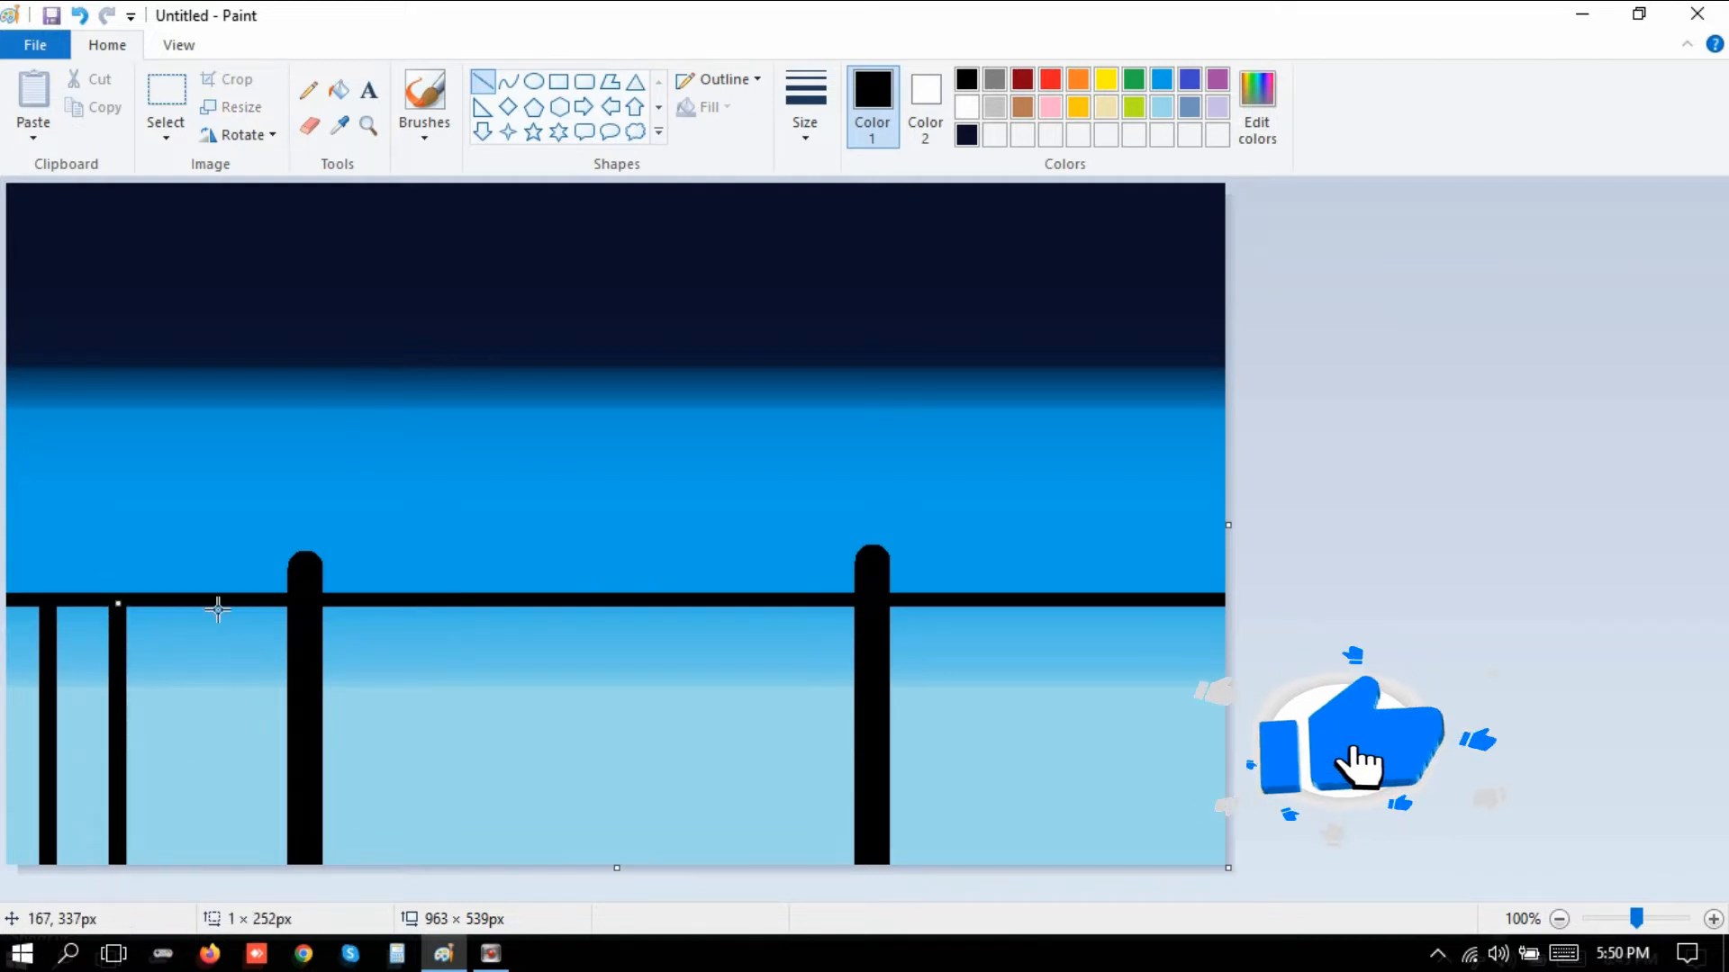
left_click_drag(205, 603, 202, 899)
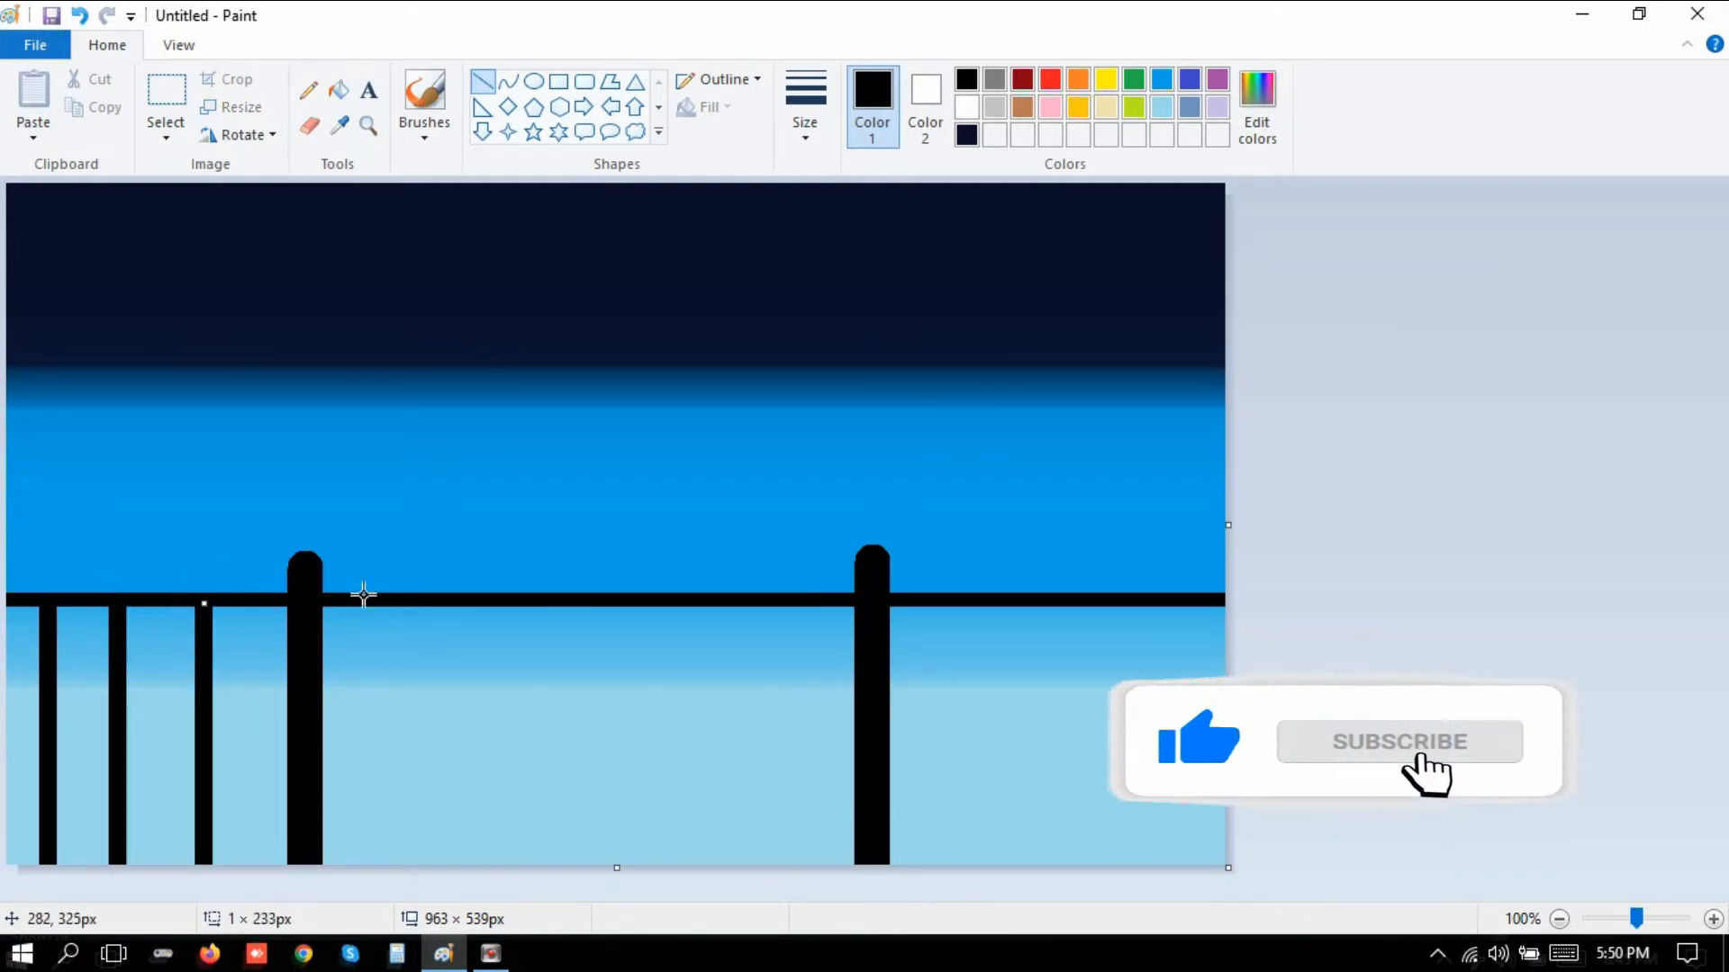
left_click_drag(387, 603, 385, 887)
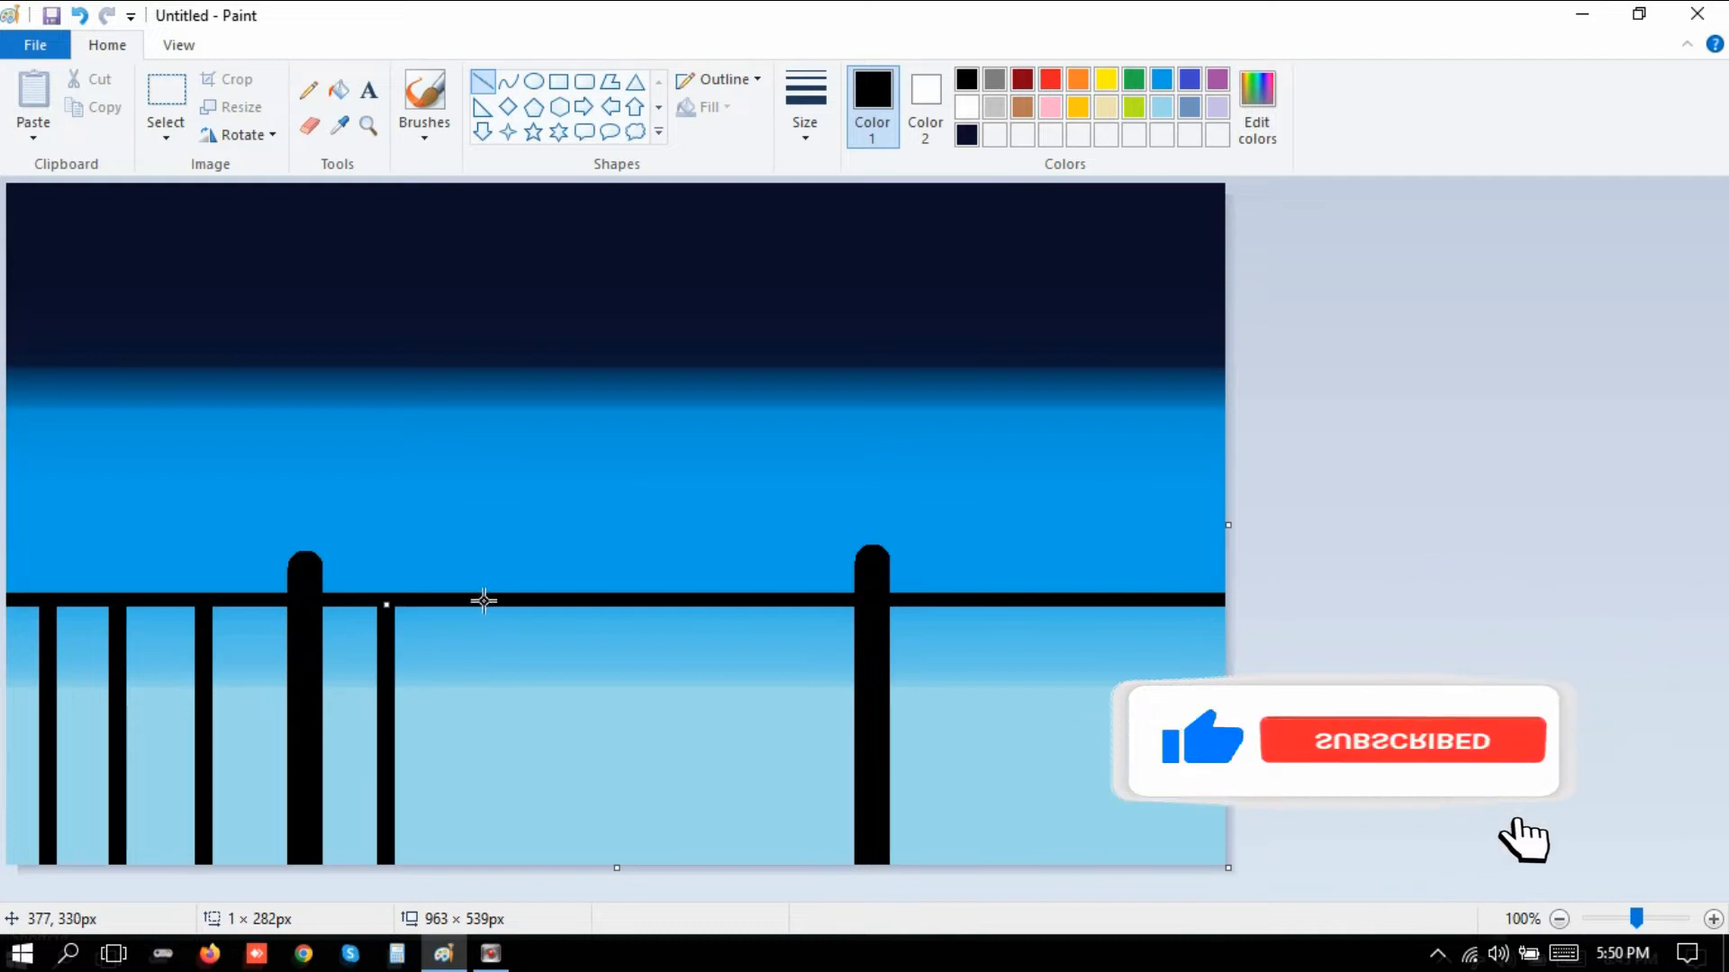
left_click_drag(483, 598, 492, 941)
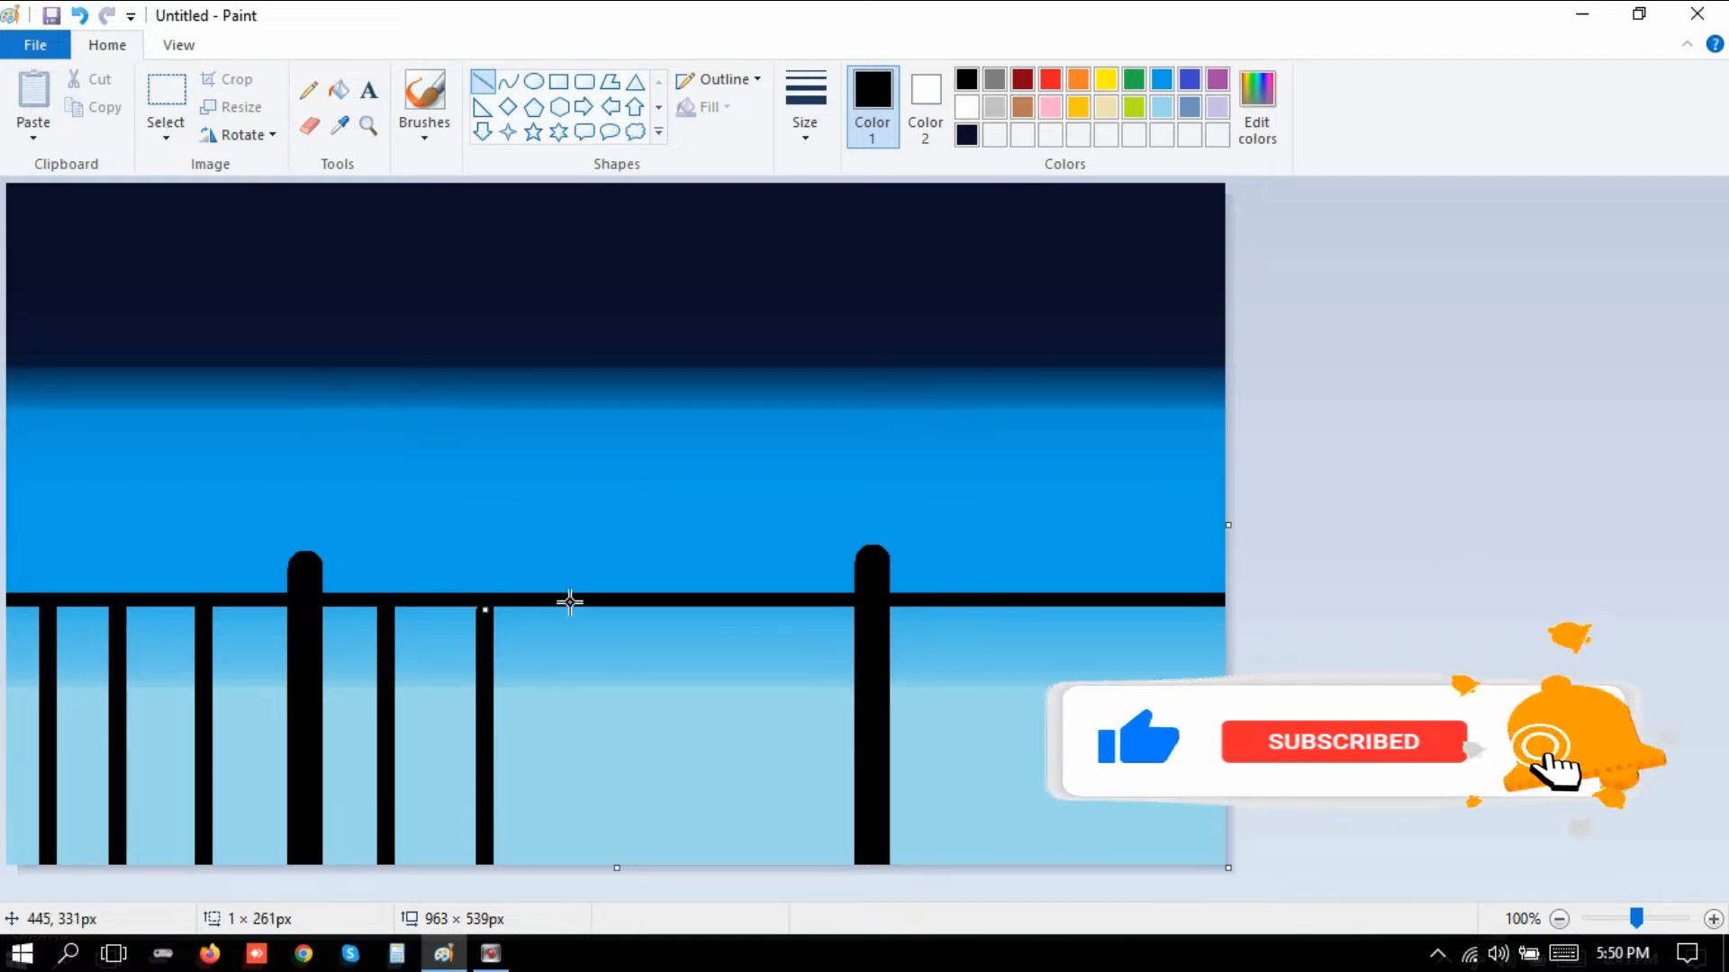
left_click_drag(569, 602, 564, 964)
Add two more thin balusters between the third one after the first post and the second post, nudging the first right for even spacing.
left_click_drag(641, 603, 642, 925)
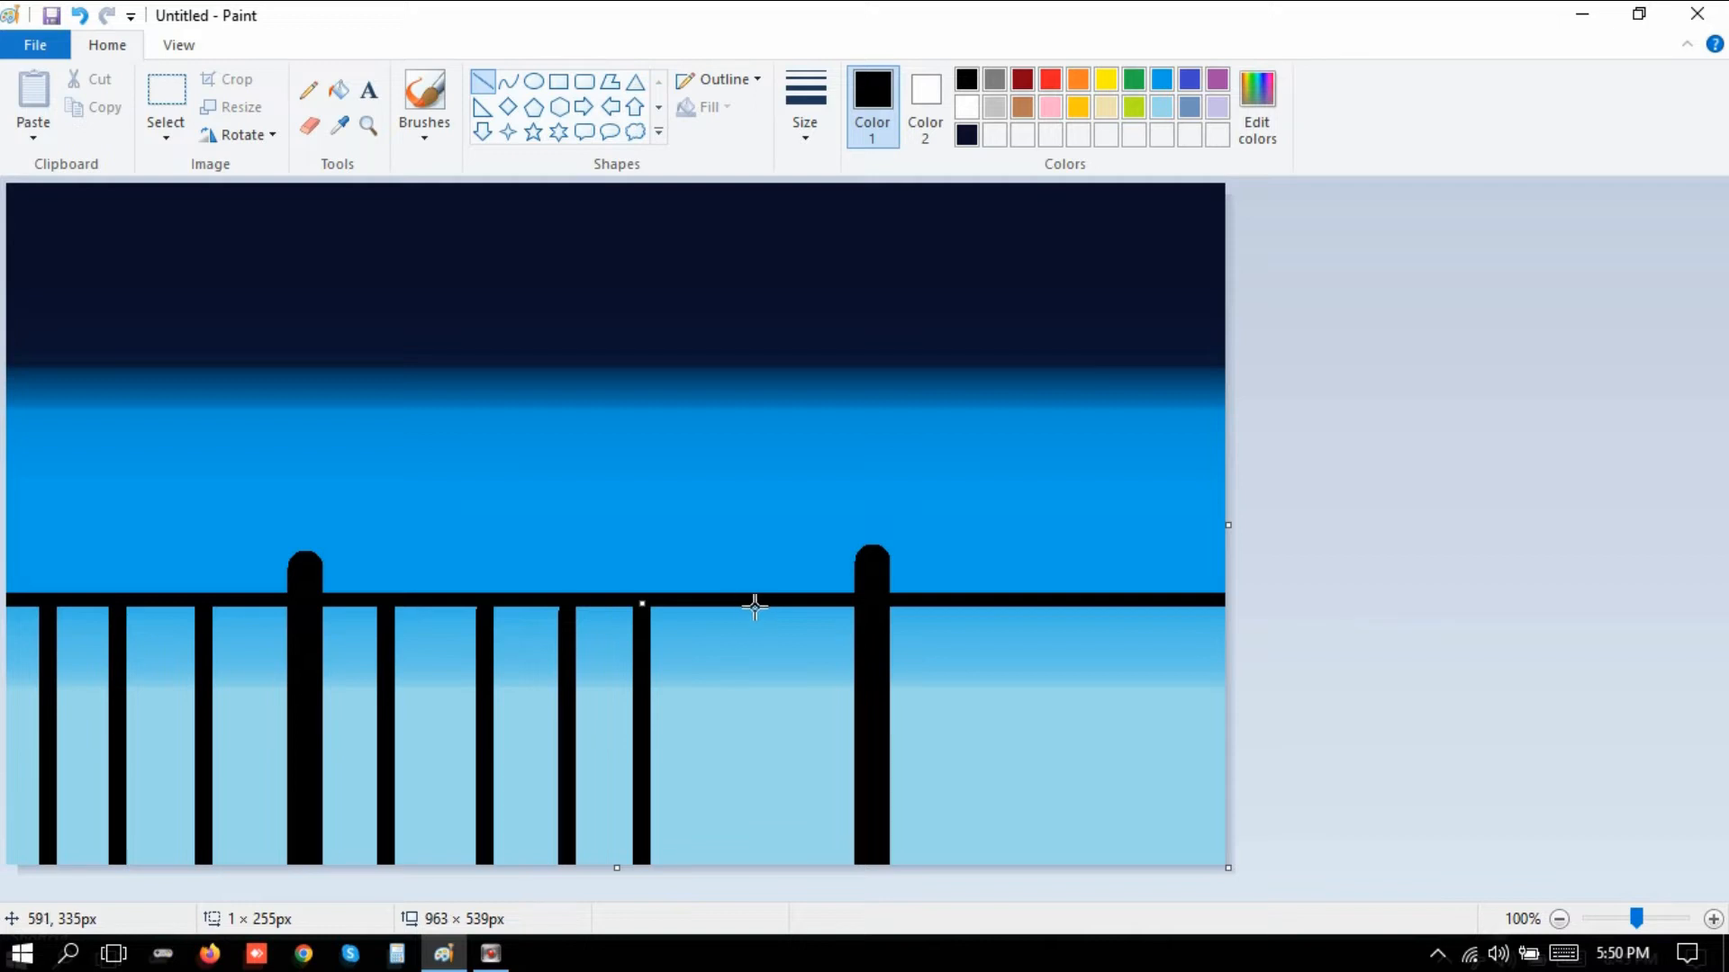
key("Right")
key("Right")
key("Right")
key("Right")
key("Right")
key("Right")
key("Right")
key("Right")
key("Right")
key("Right")
key("Right")
key("Right")
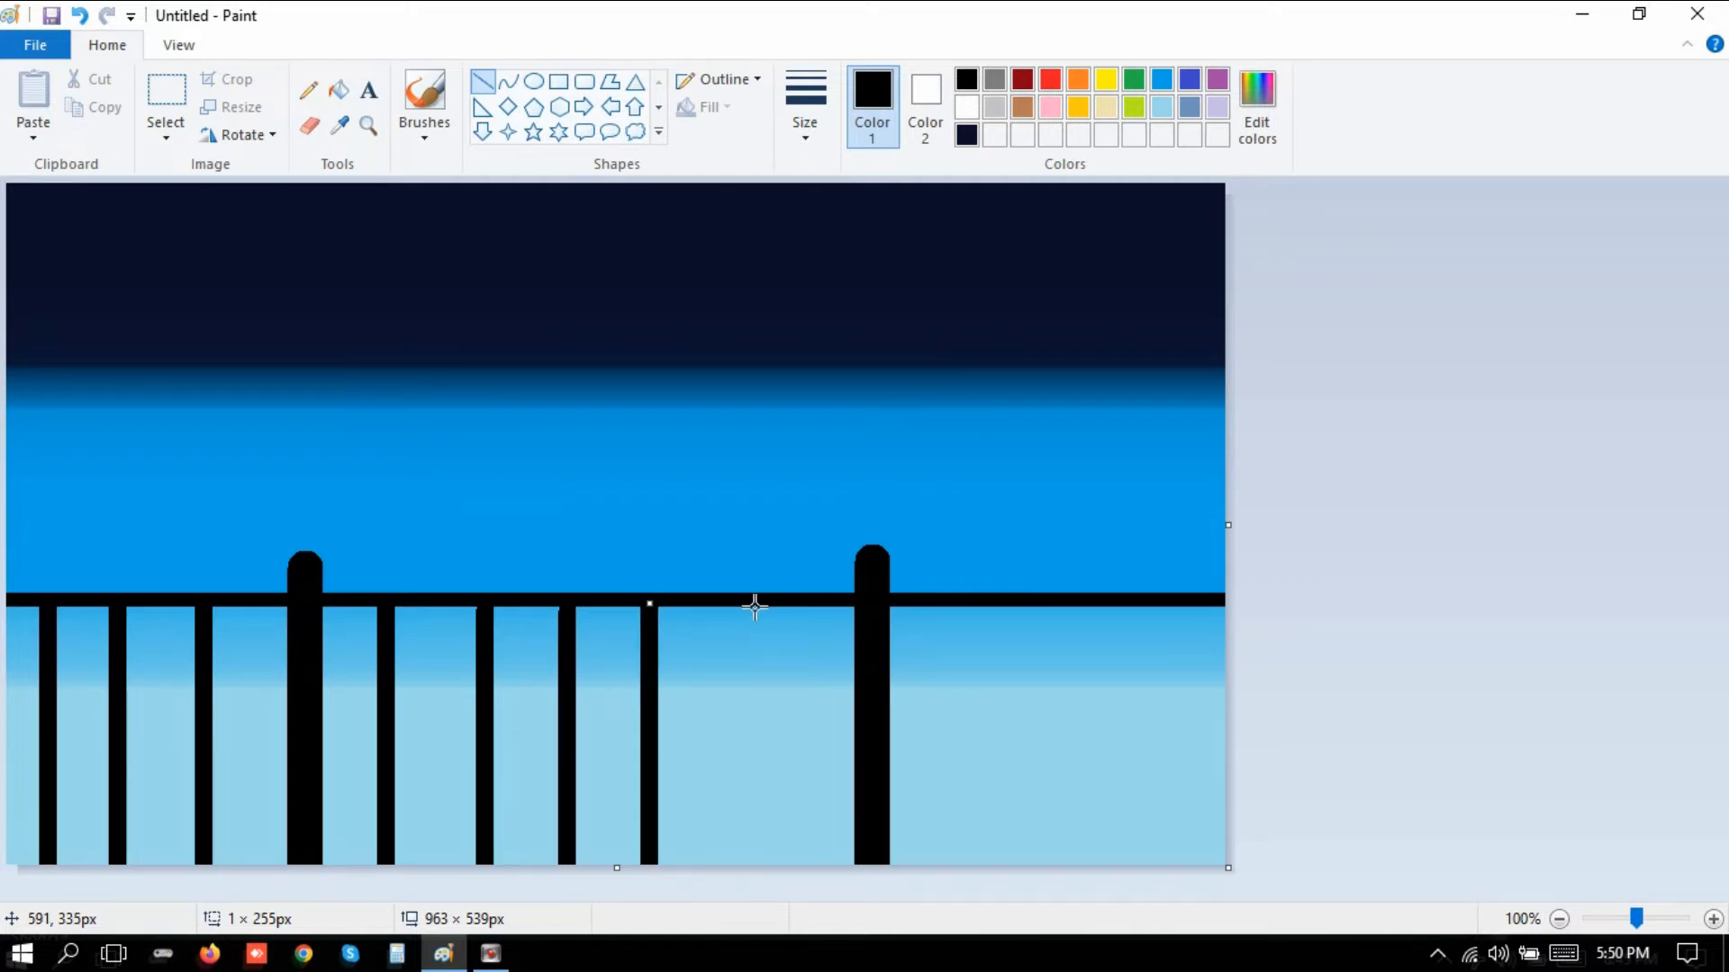
key("Right")
key("Right")
key("Right")
key("Right")
key("Right")
key("Right")
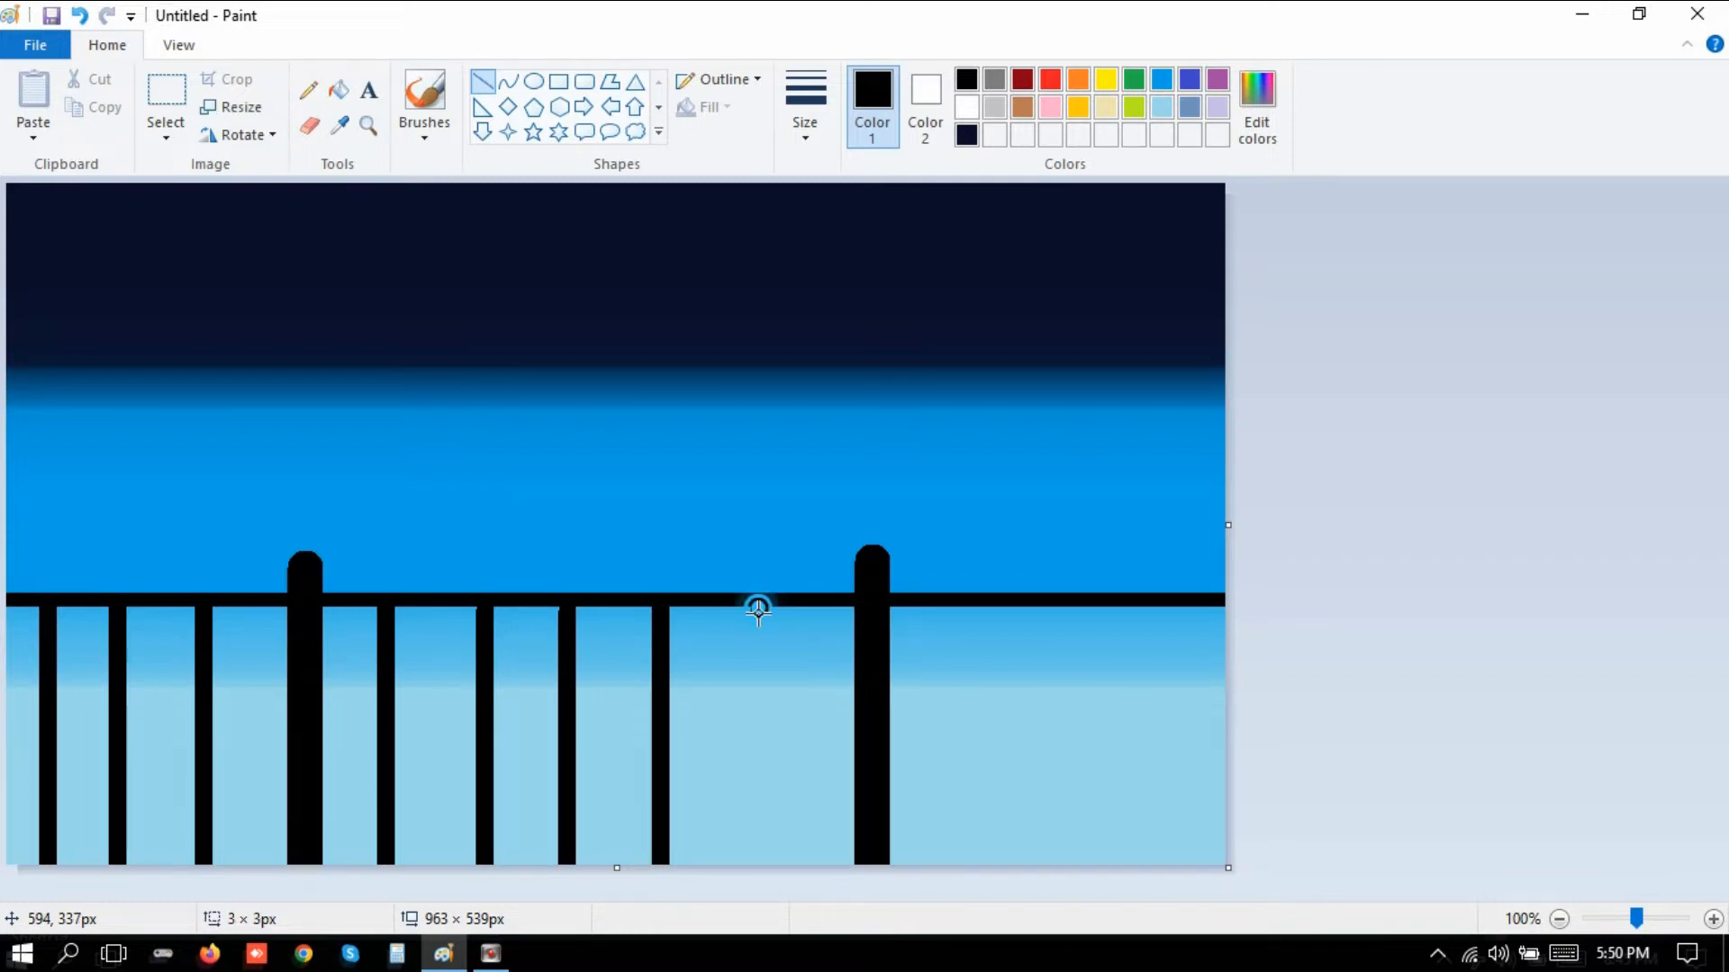
left_click_drag(761, 605, 780, 945)
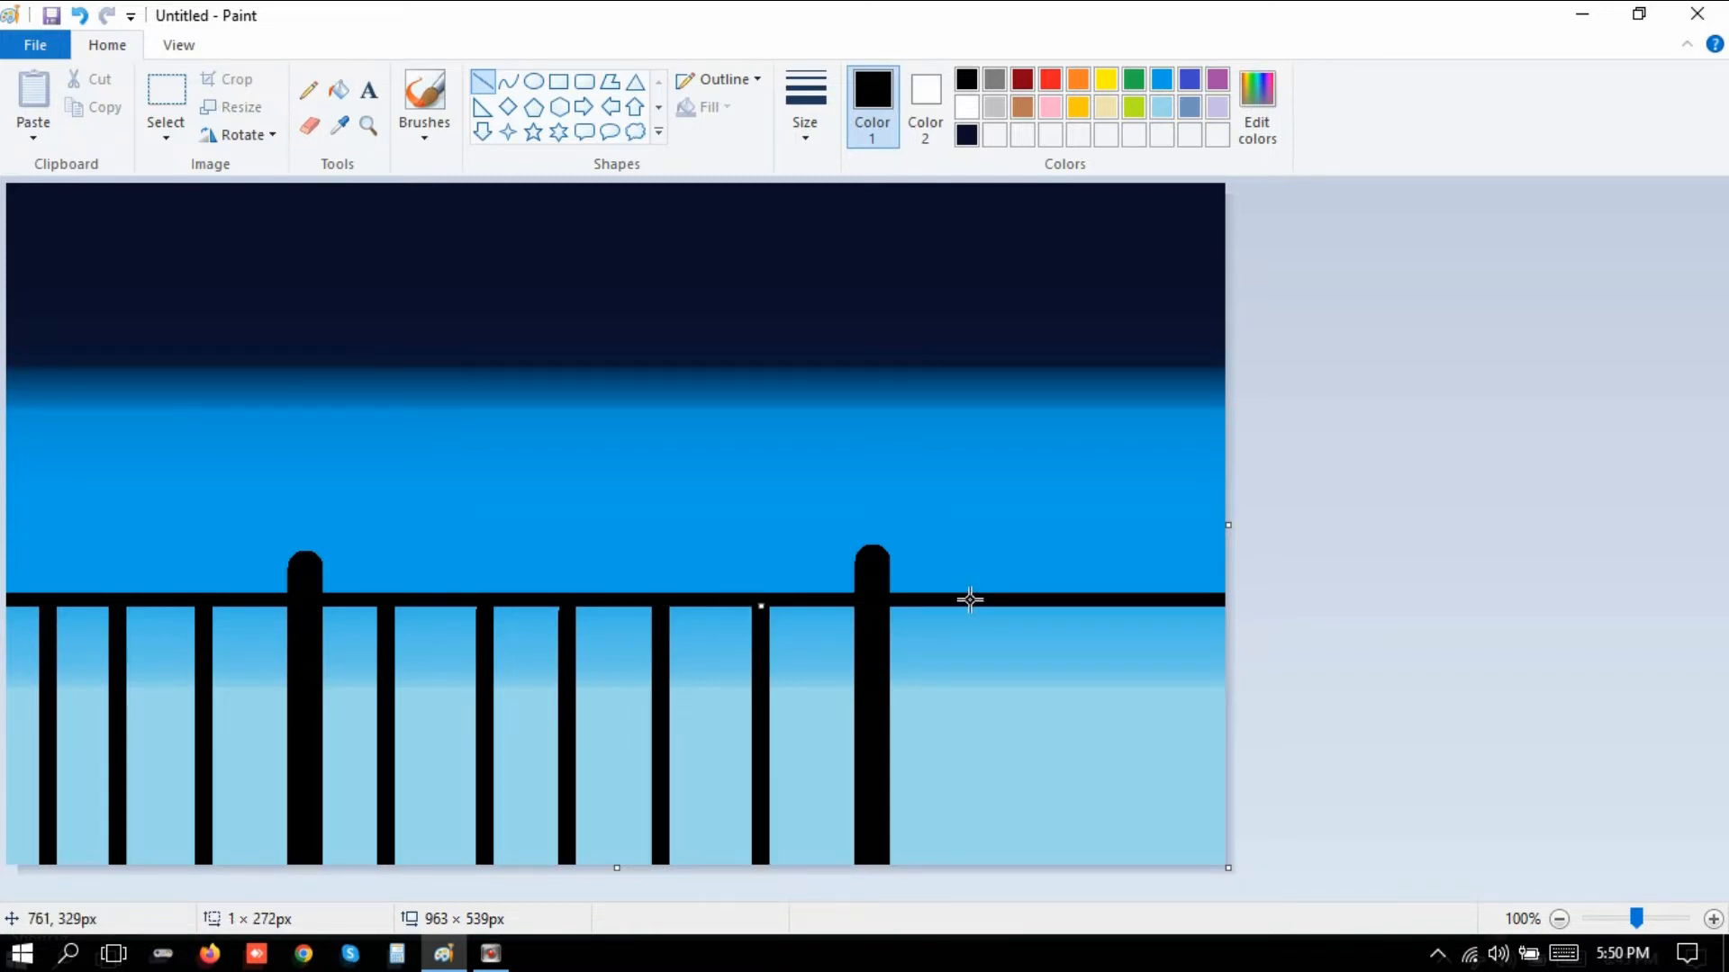
Draw four thin black vertical balusters from the rail to the bottom edge, spaced between the second post and the canvas's right edge.
left_click_drag(969, 602, 976, 849)
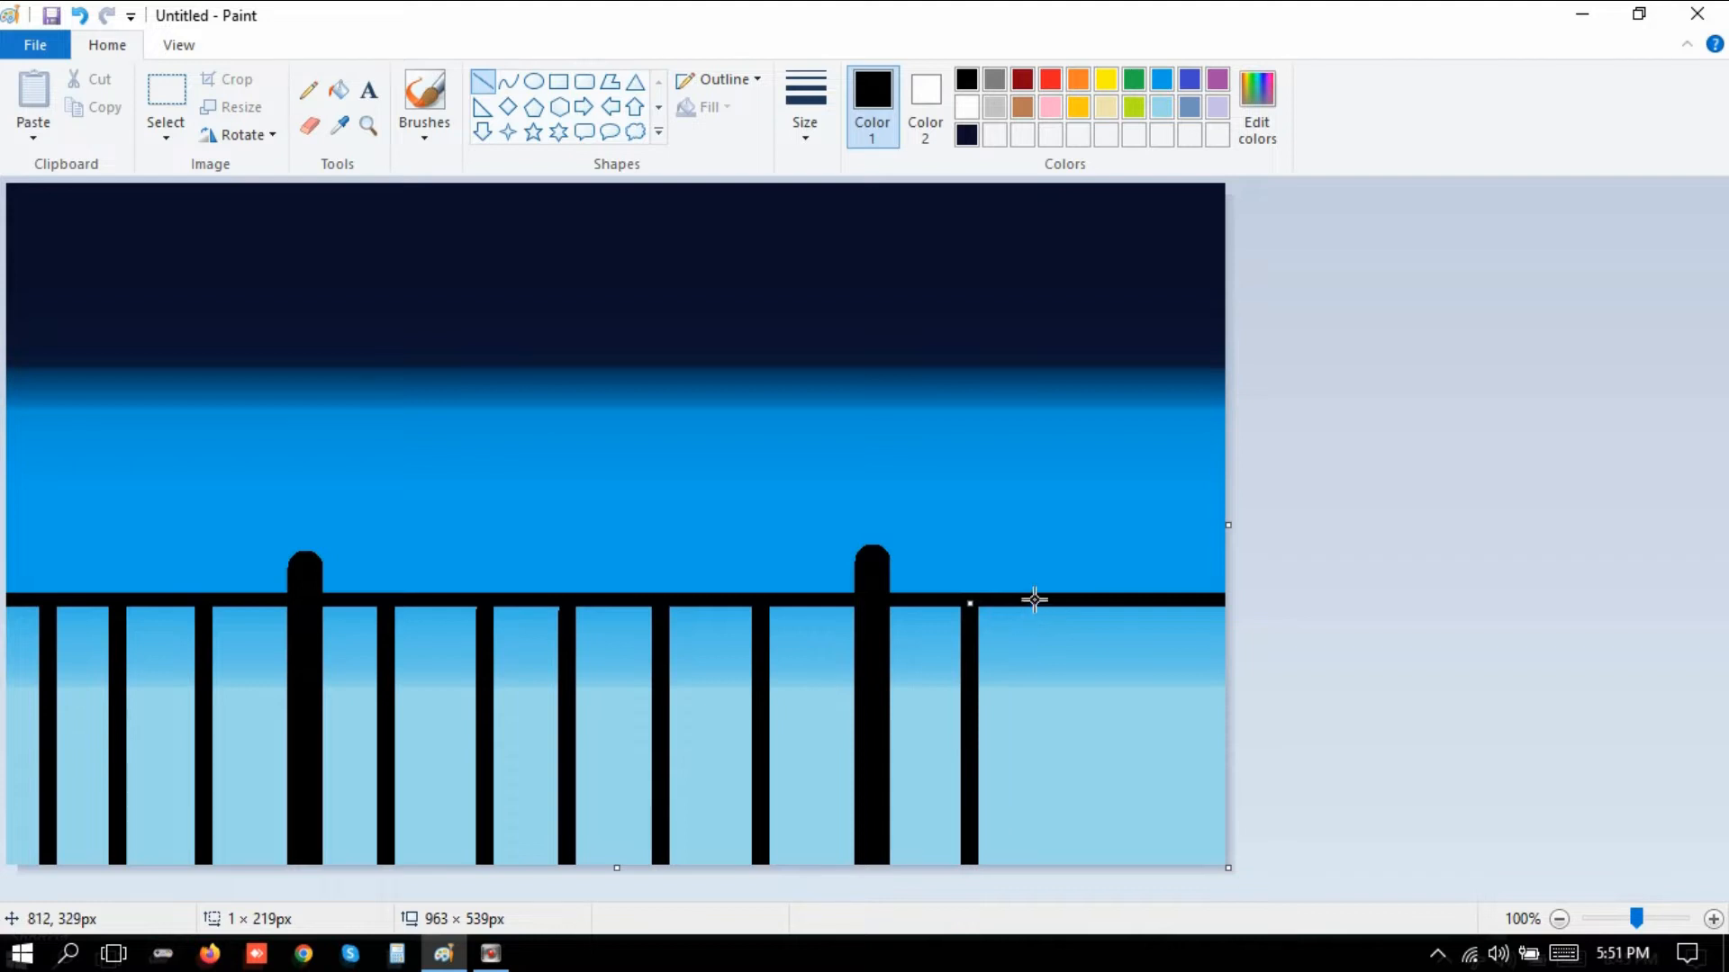
left_click_drag(1041, 600, 1081, 910)
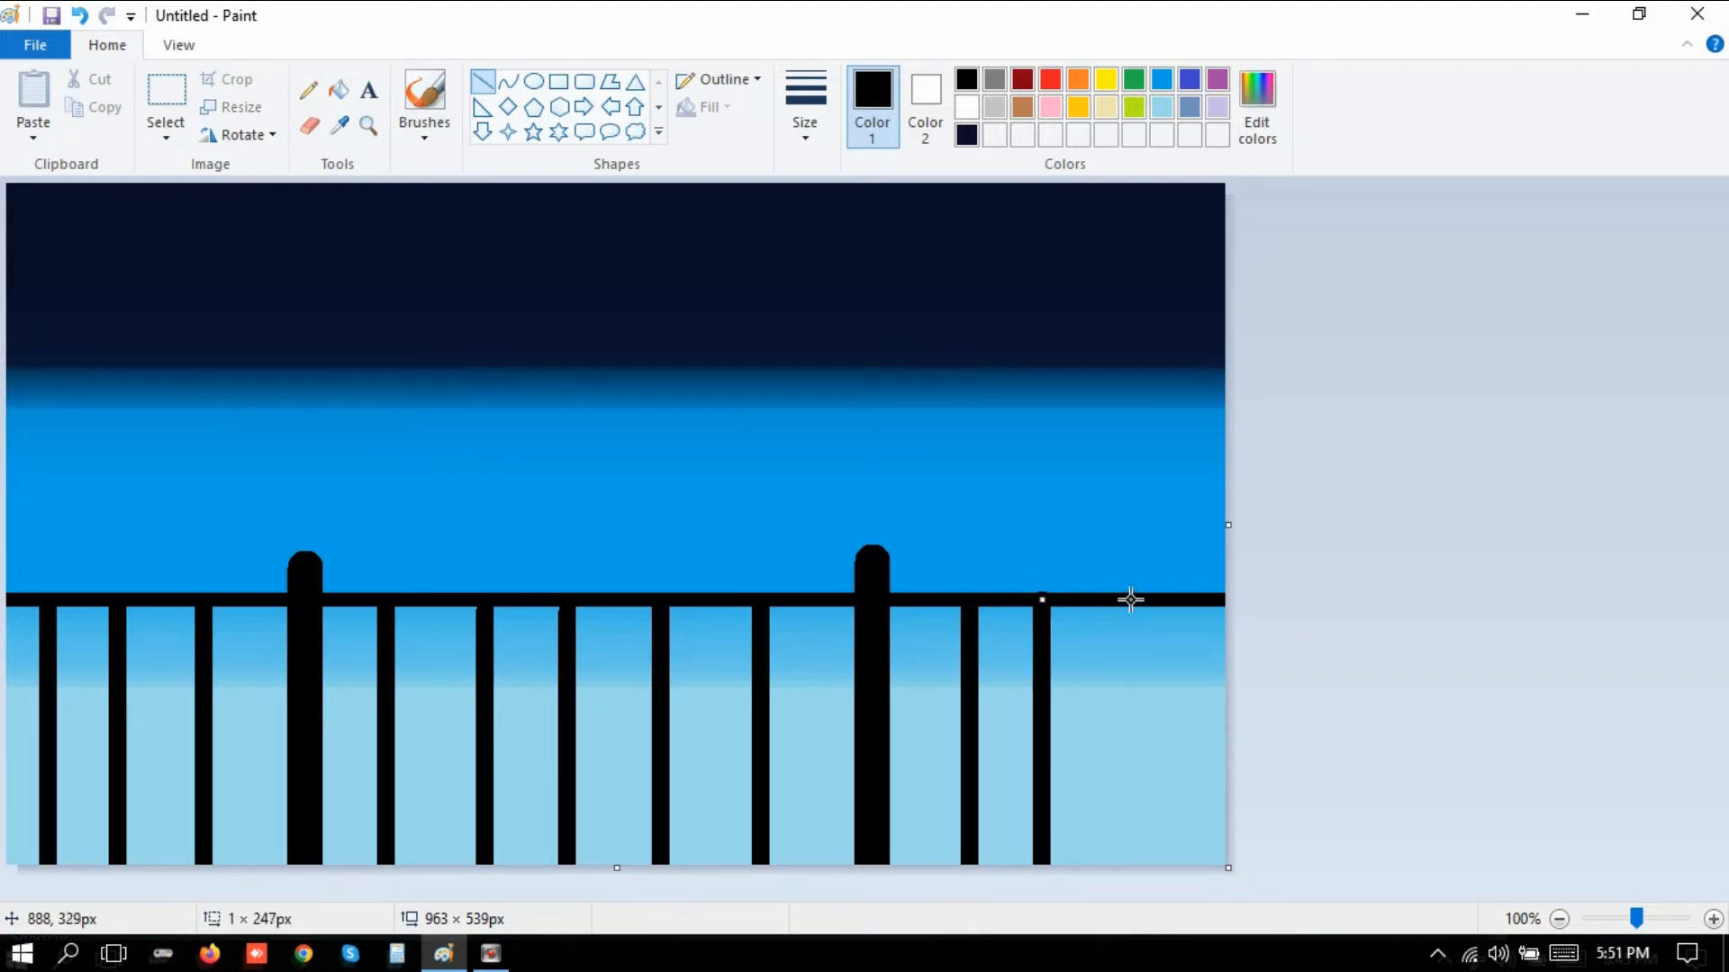
left_click_drag(1131, 600, 1173, 915)
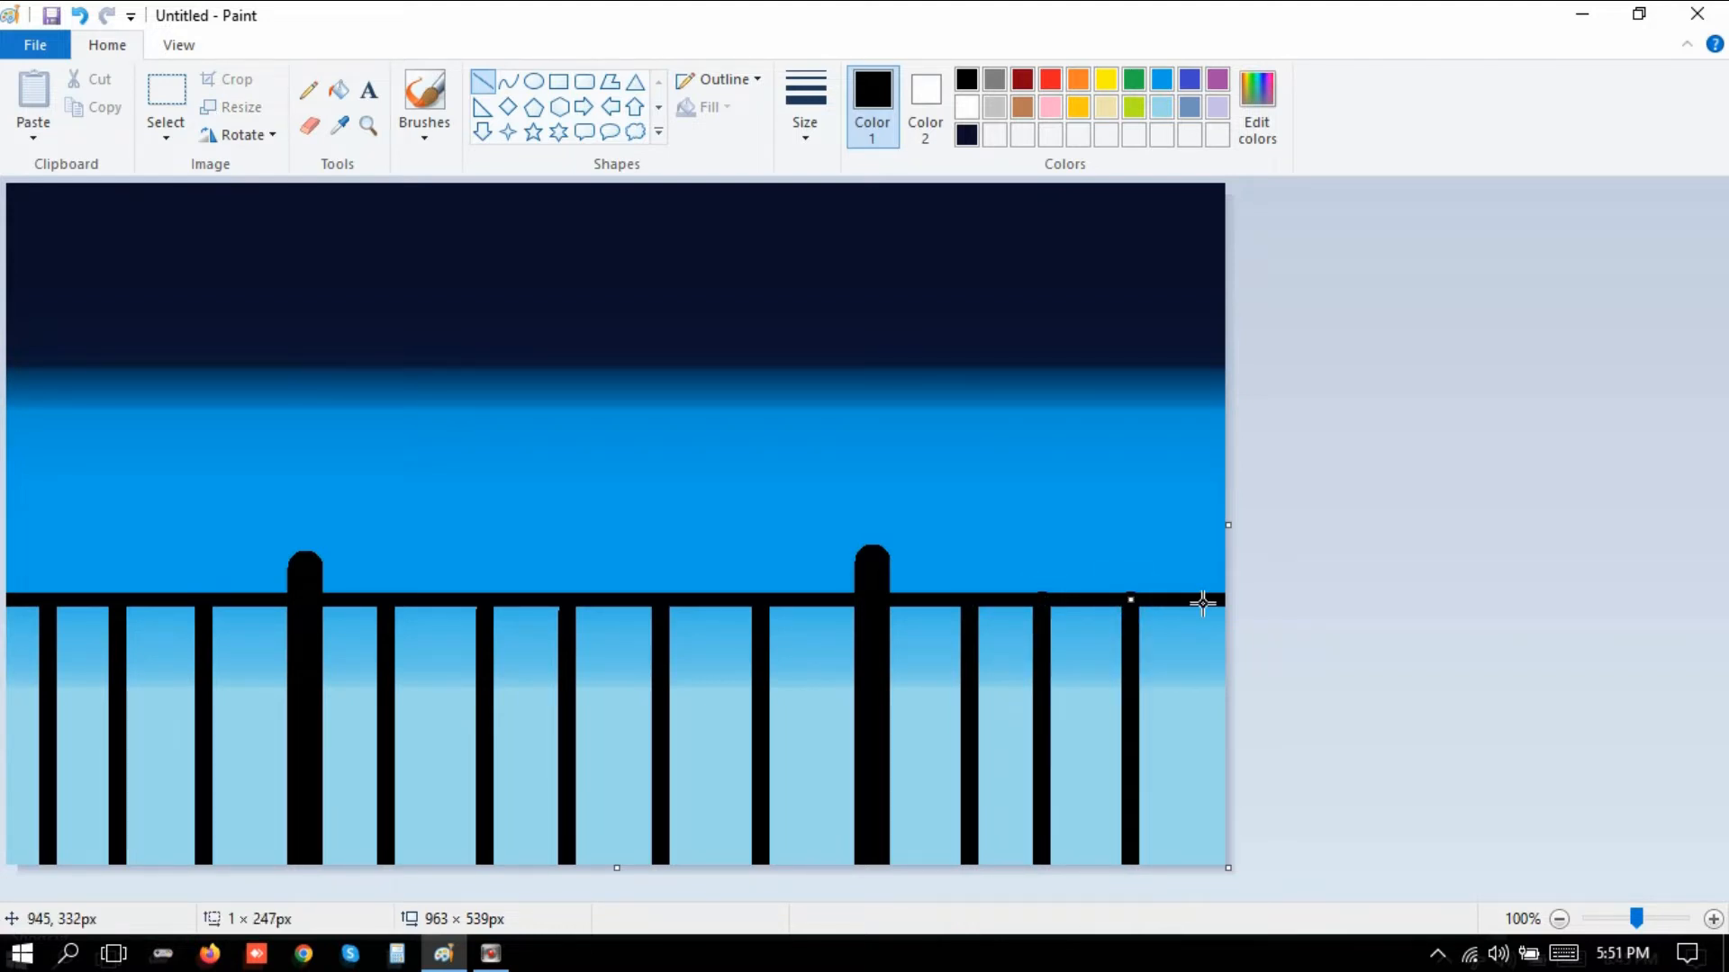
left_click_drag(1208, 601, 1208, 890)
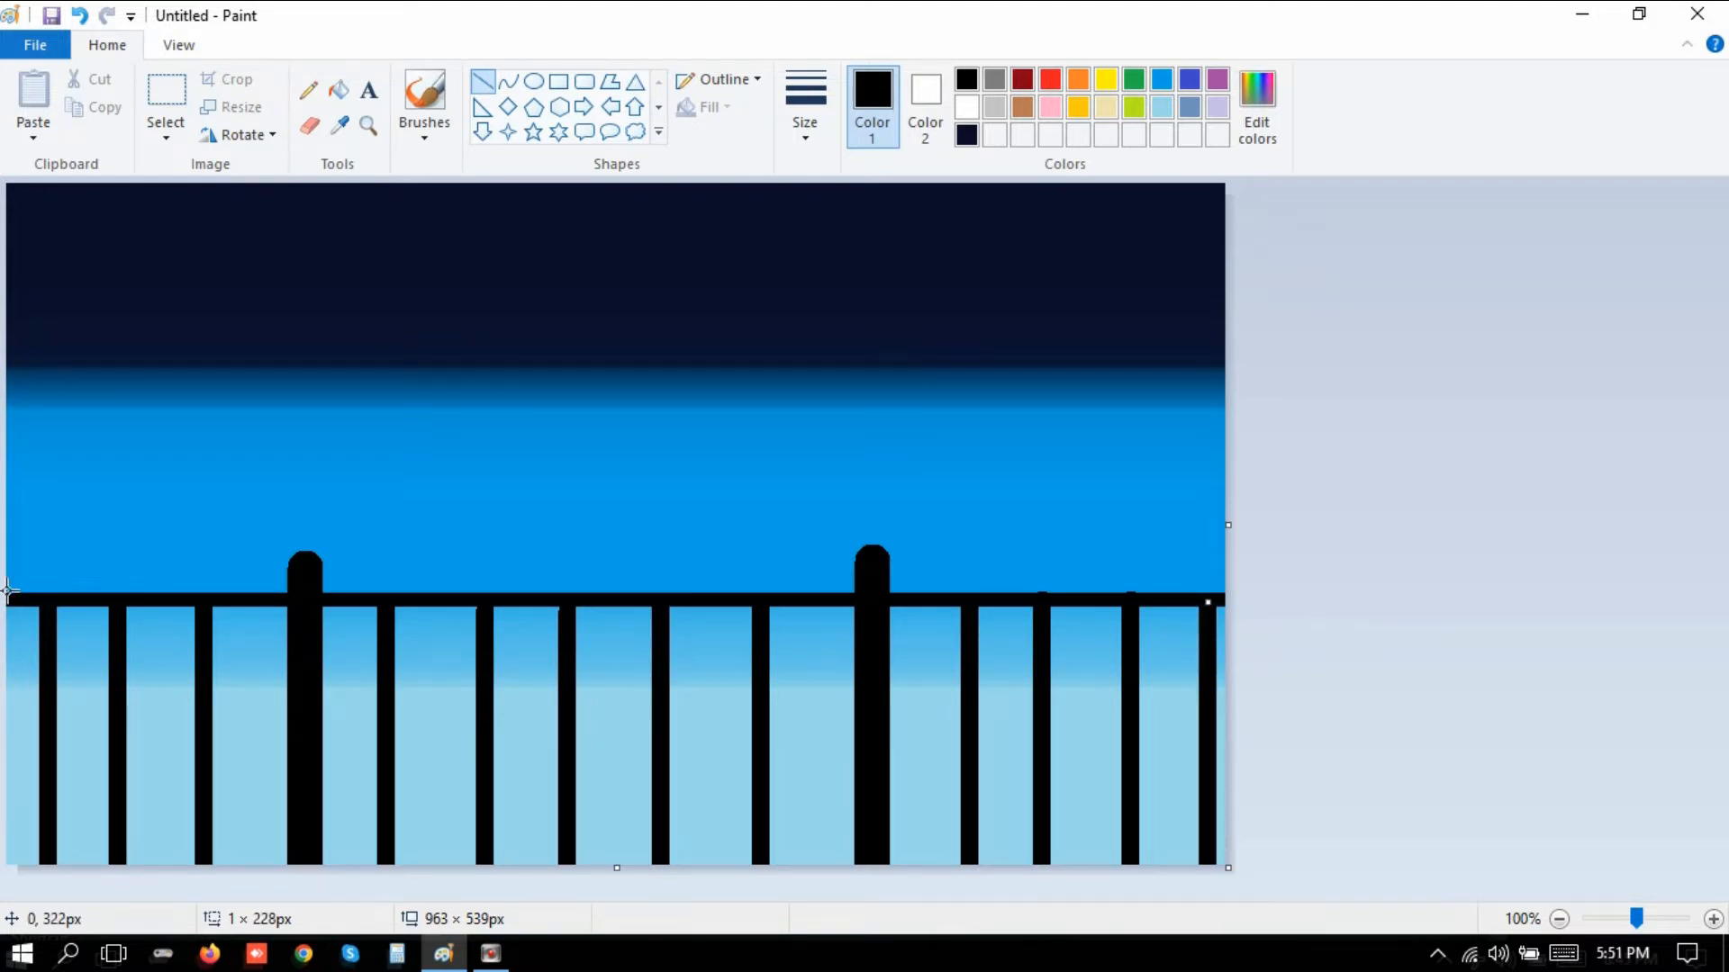
Thicken the rail with two black horizontal lines across the full canvas width, one along its upper edge and one along its lower edge.
mouse_move(11, 615)
left_mouse_down()
mouse_move(715, 621)
mouse_move(1356, 724)
left_mouse_up()
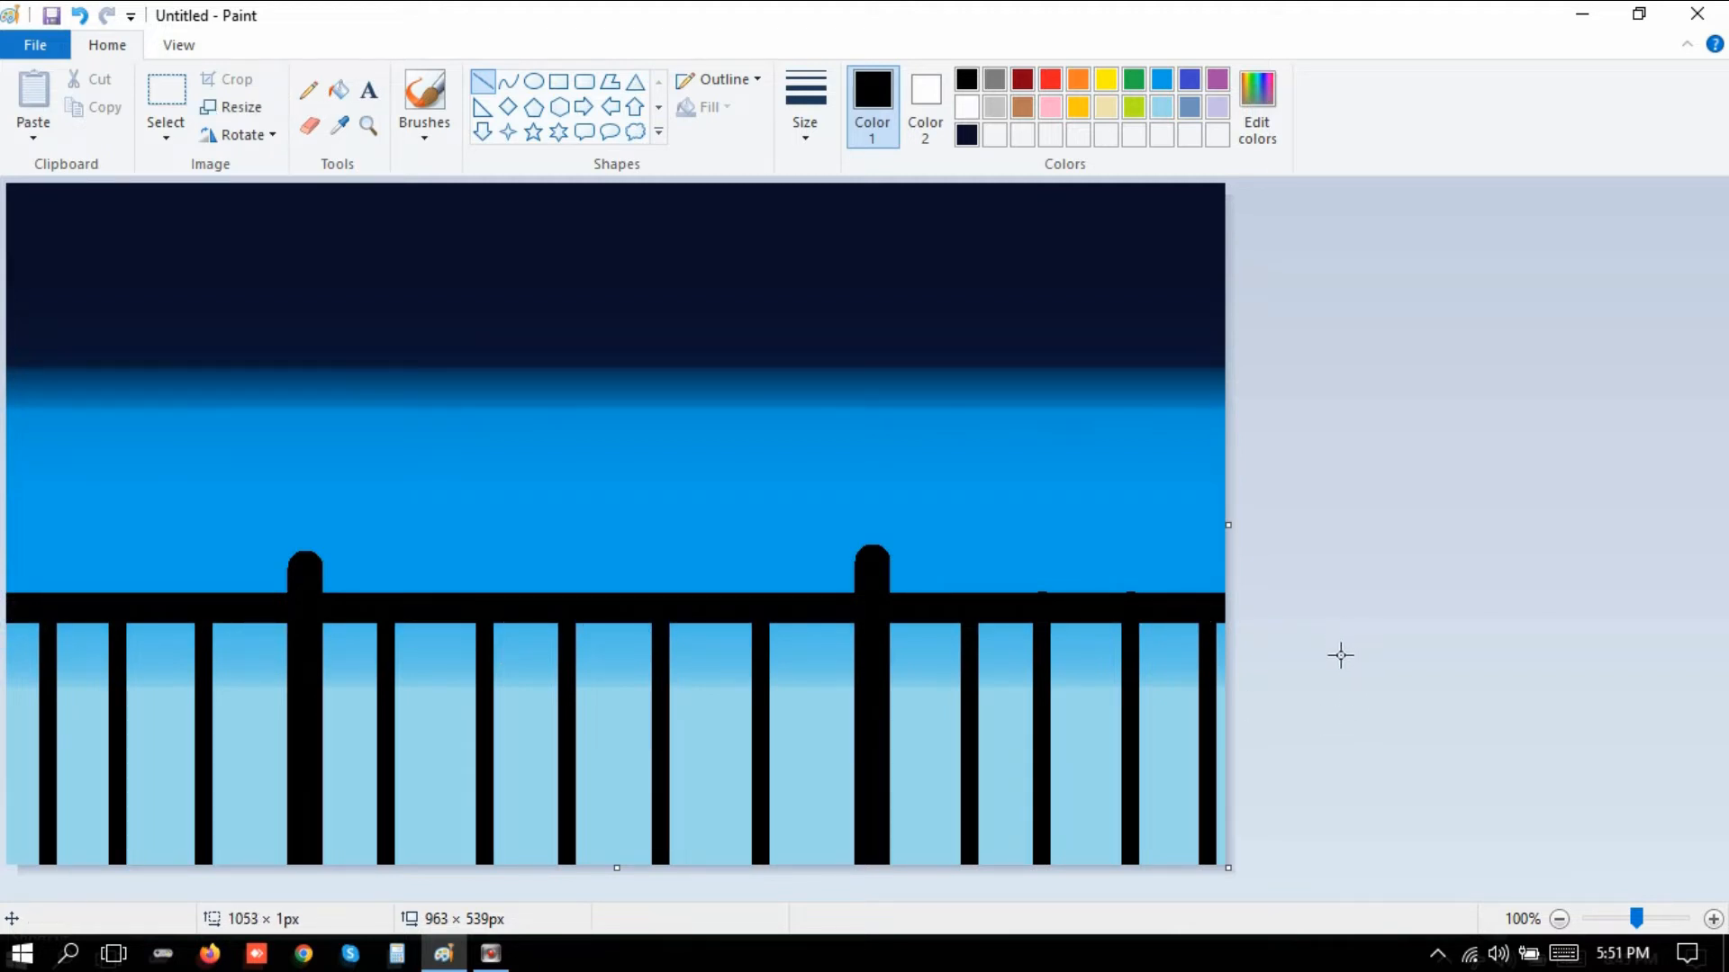
left_click_drag(942, 617, 945, 597)
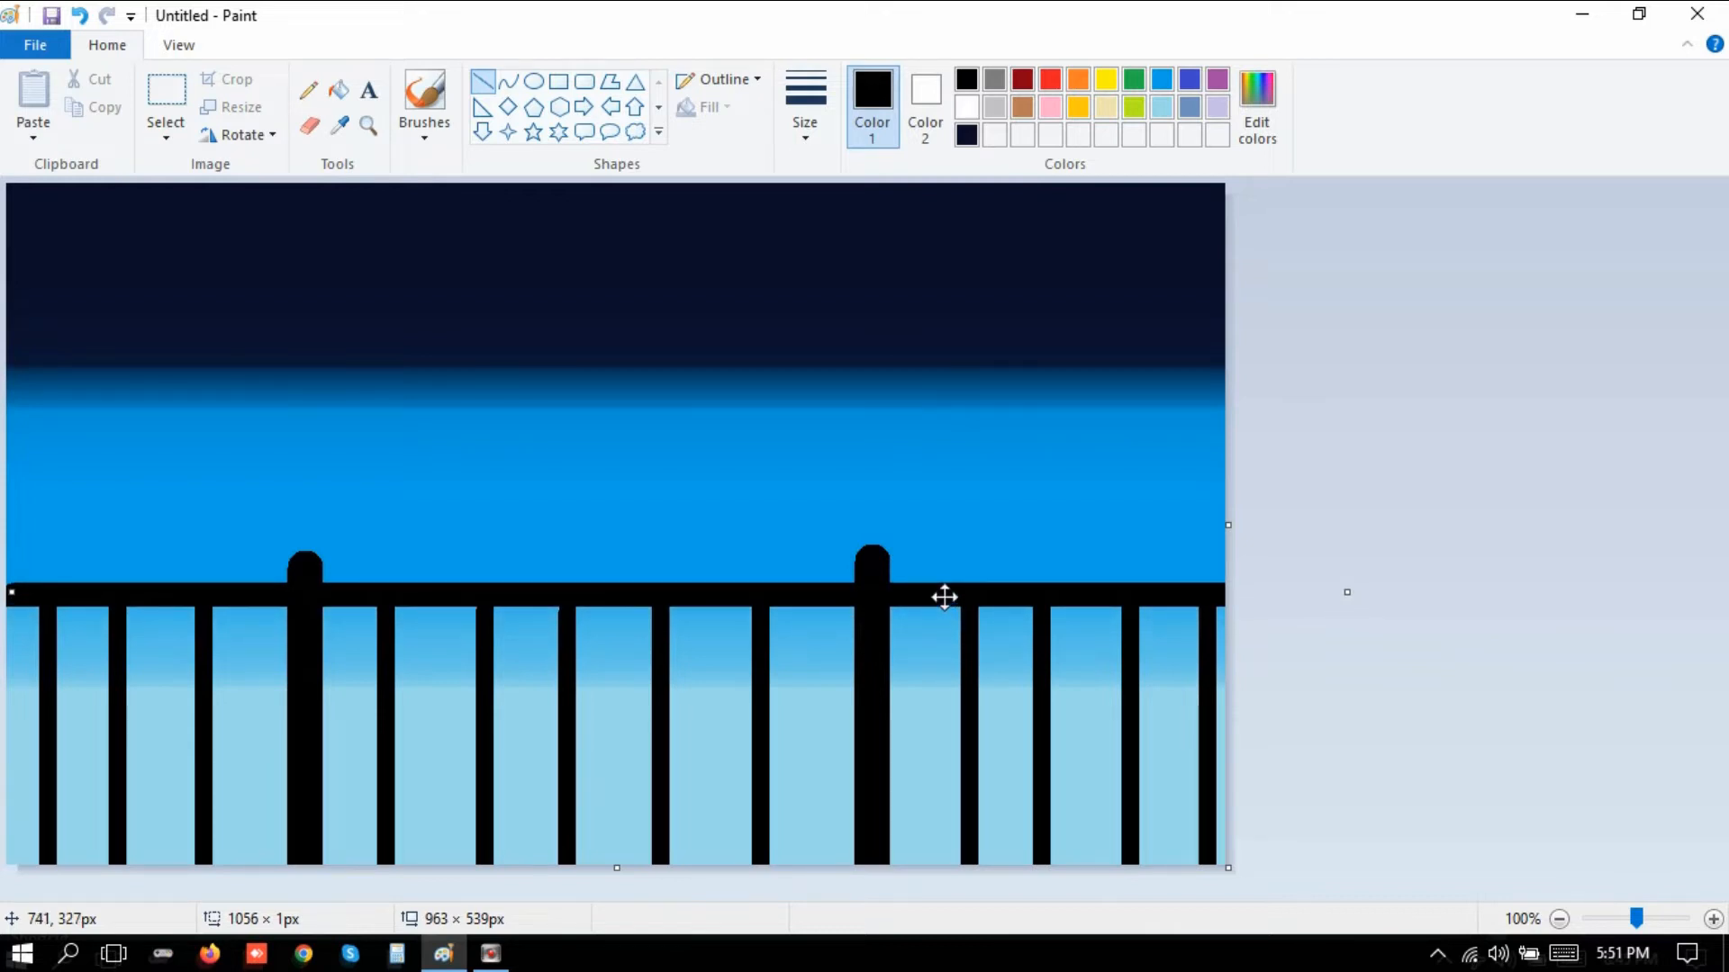
left_click(1480, 640)
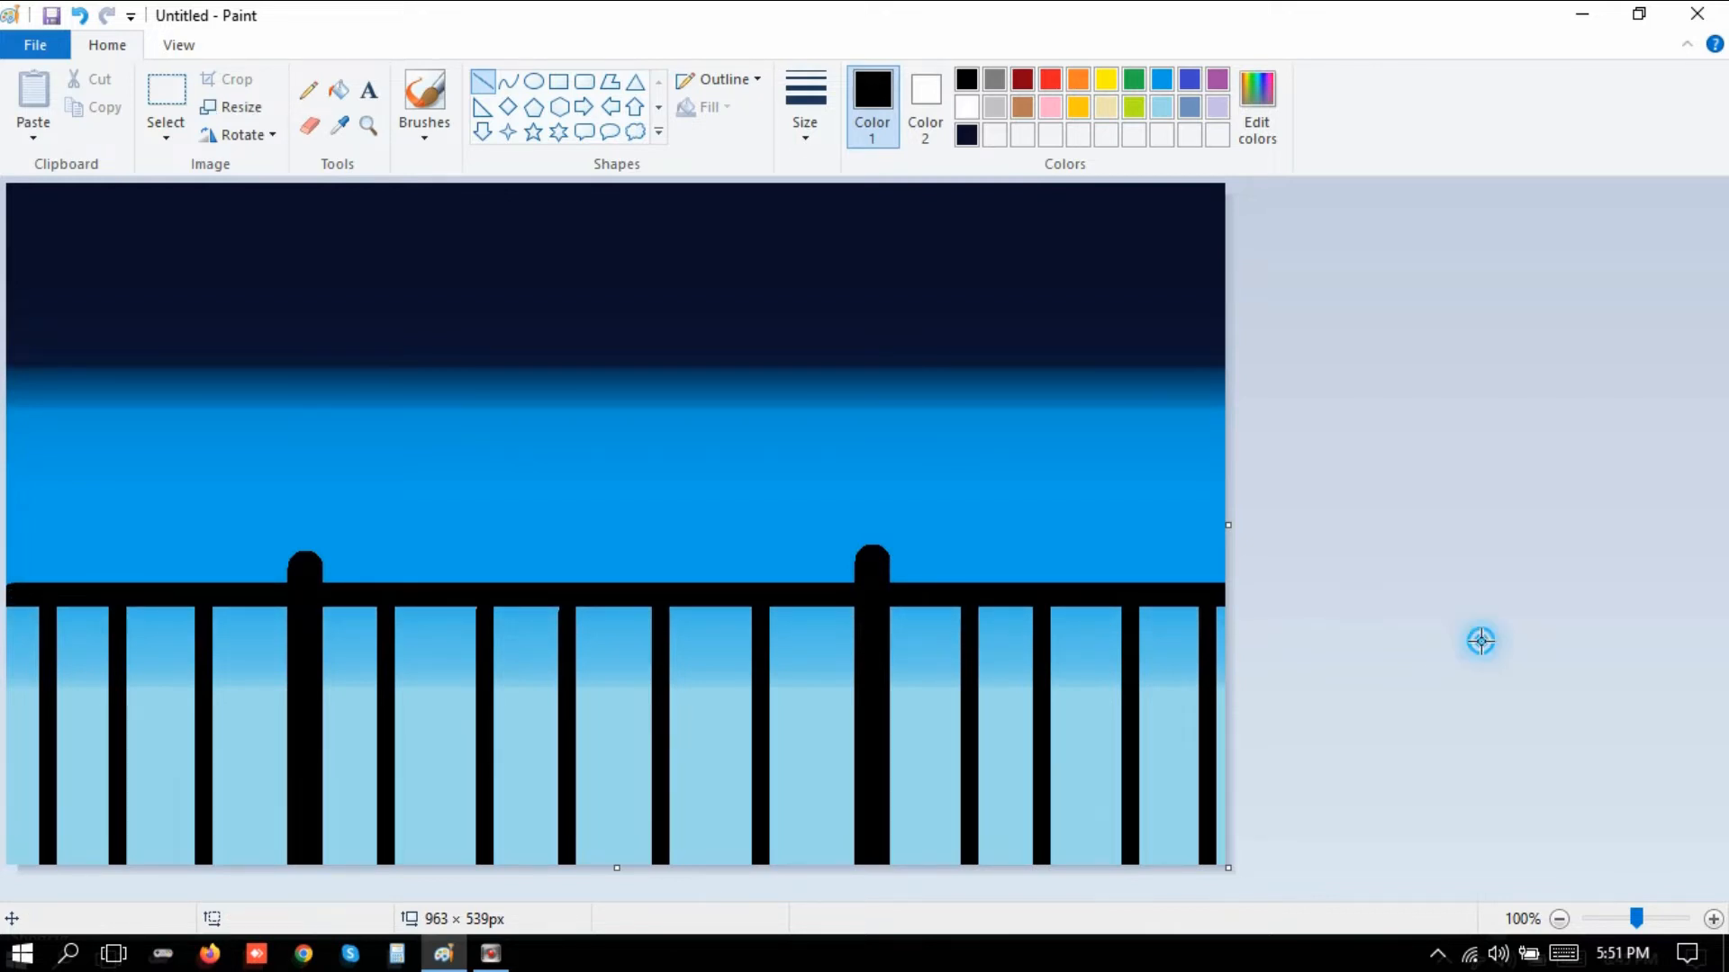
left_click_drag(11, 615, 1421, 714)
left_click_drag(804, 621, 791, 615)
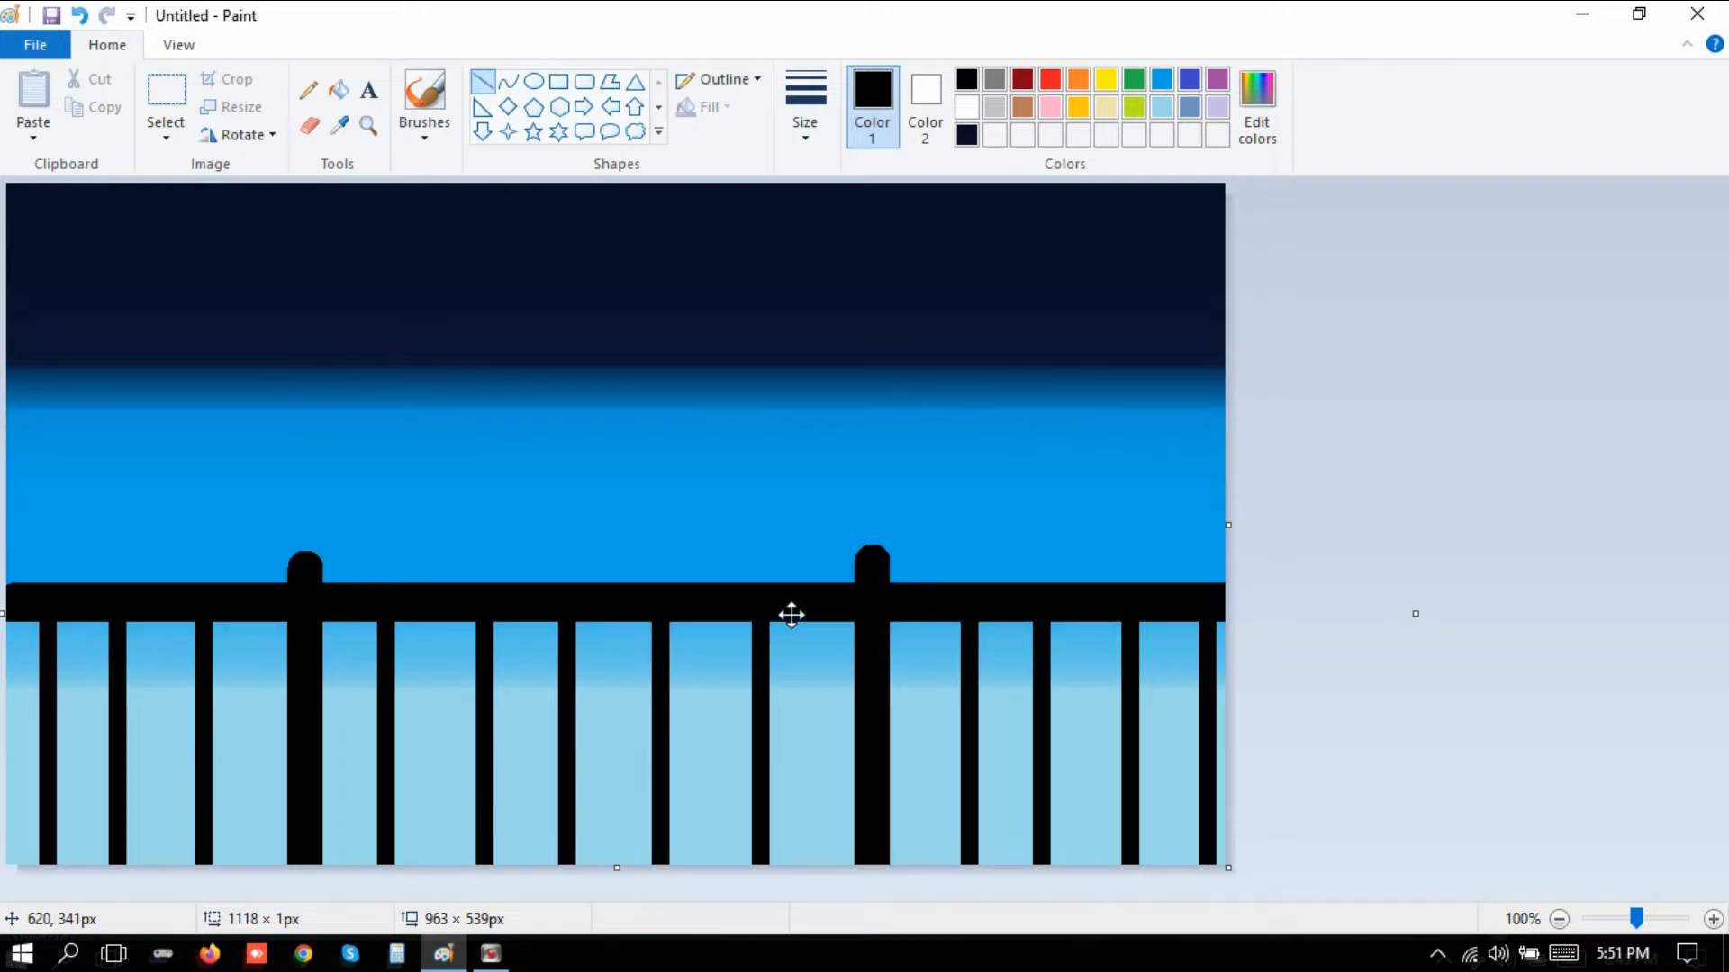
left_click(1452, 633)
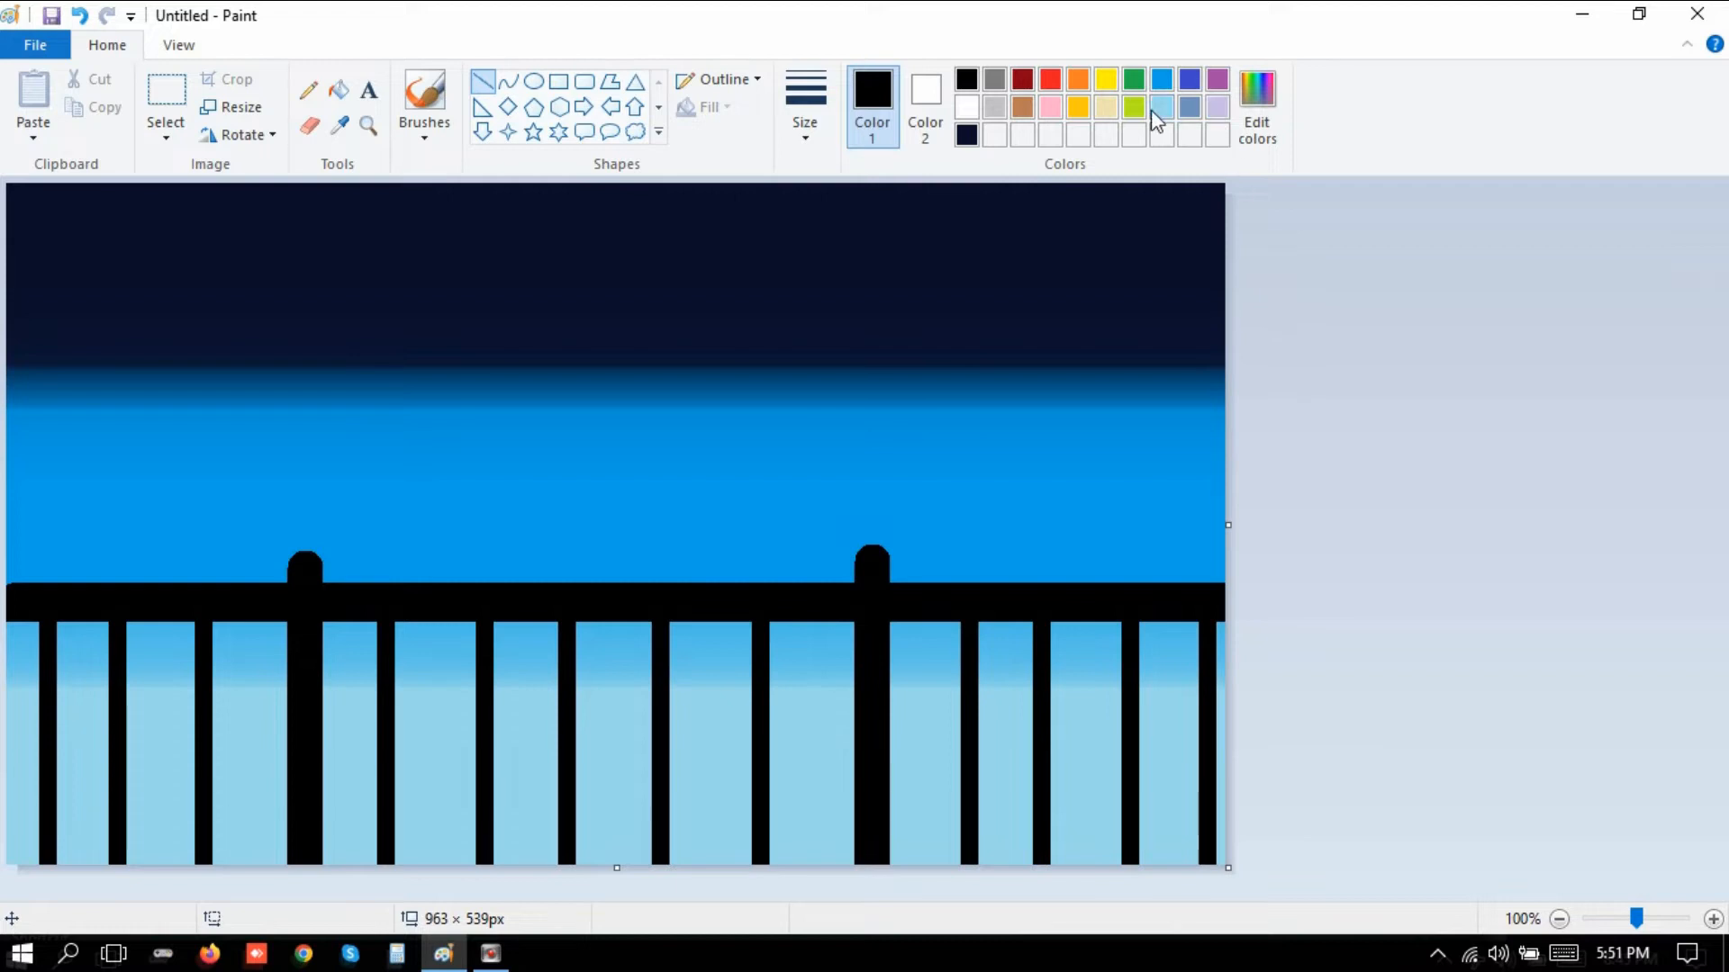
Darken the palette green to a near-black custom drawing colour with red 3, green 18 and blue 7.
left_click(1134, 81)
left_click(1261, 99)
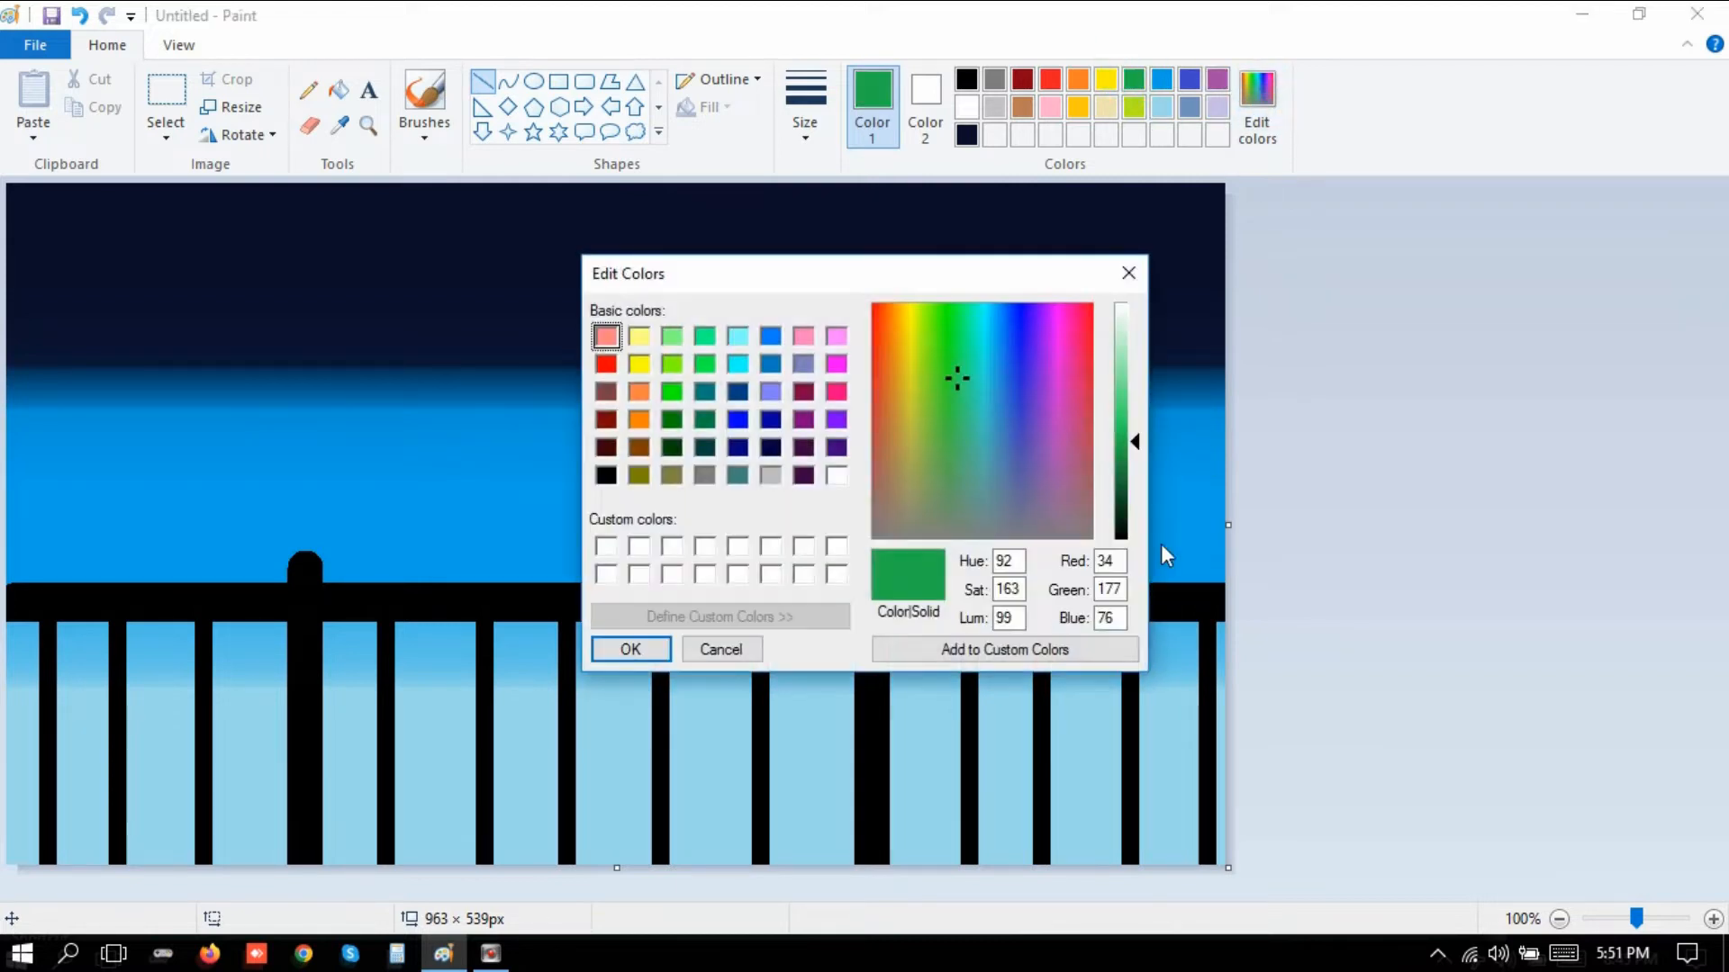
left_click_drag(1123, 519, 1127, 529)
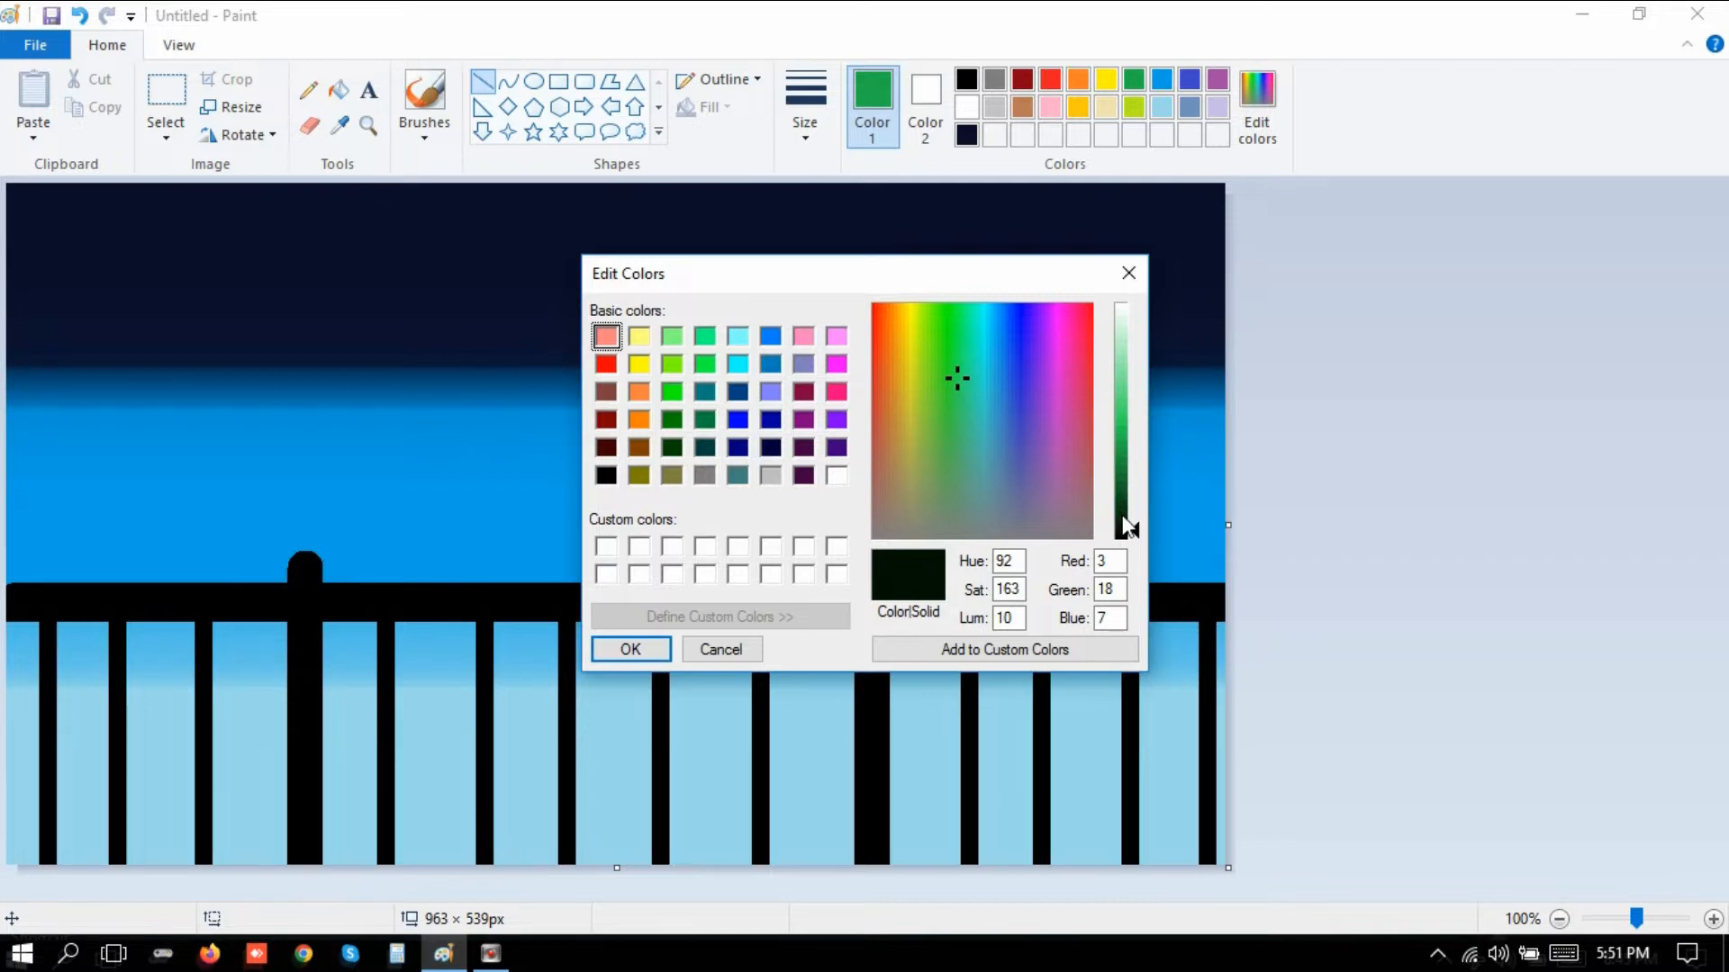
left_click(630, 649)
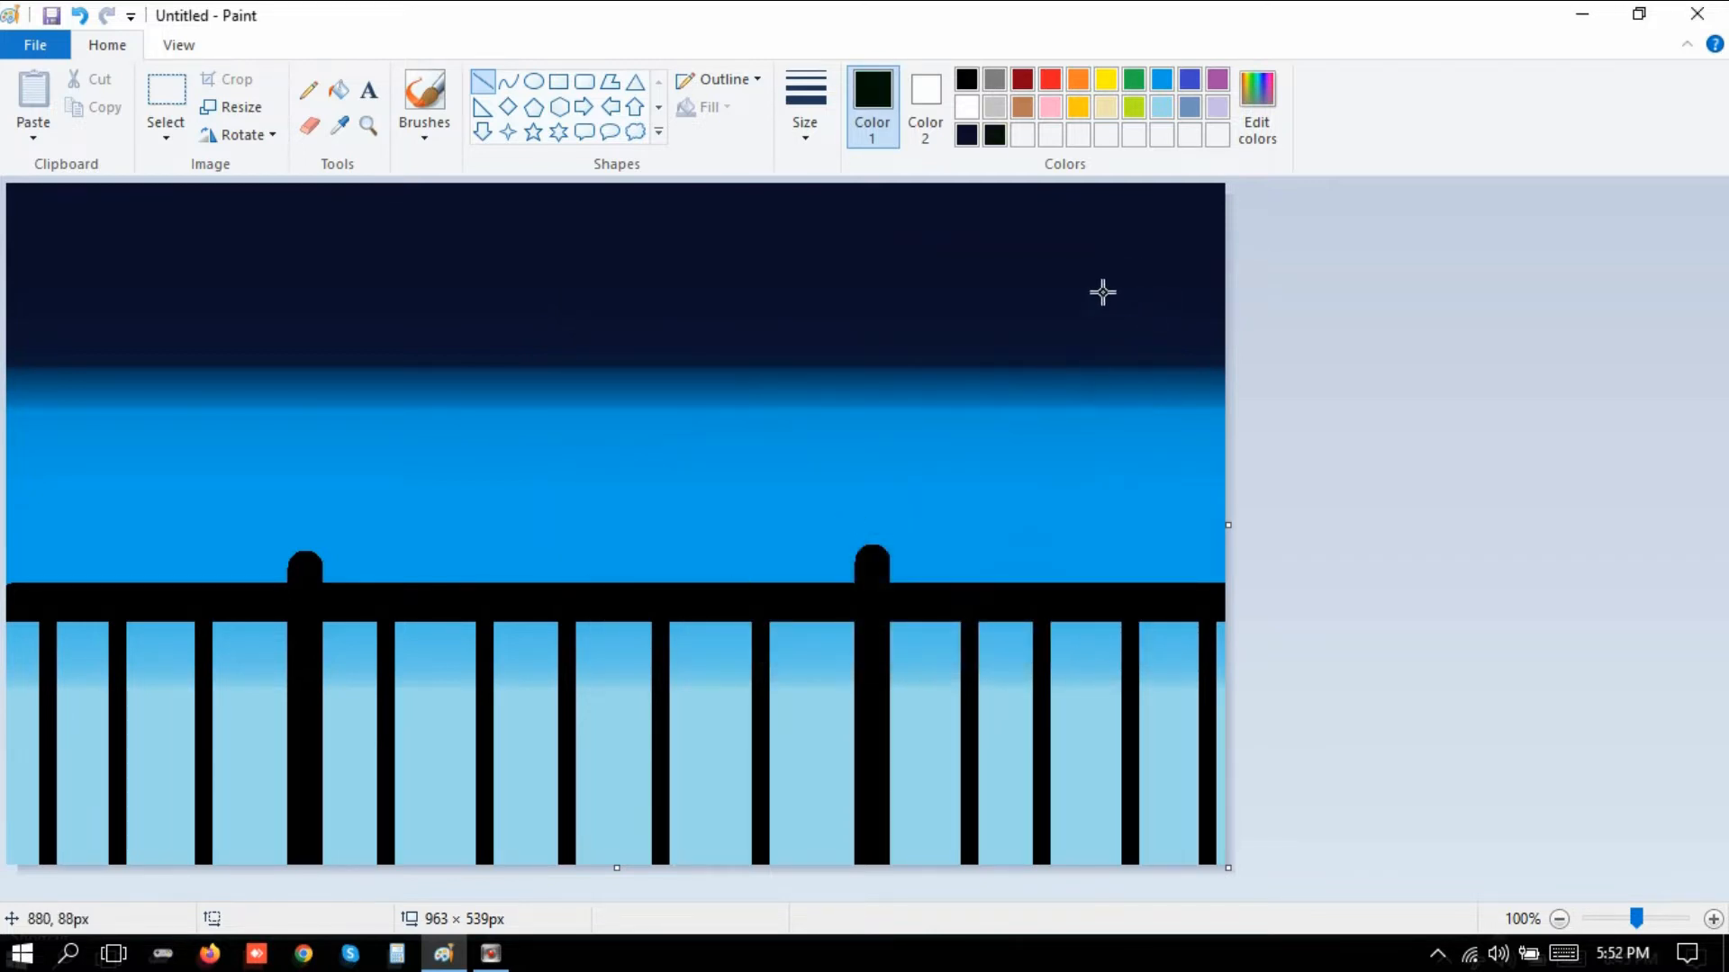
Spray dark green foliage with the Airbrush at the canvas's right edge, from the lower navy sky down to just above the rail.
left_click(424, 135)
left_click(573, 183)
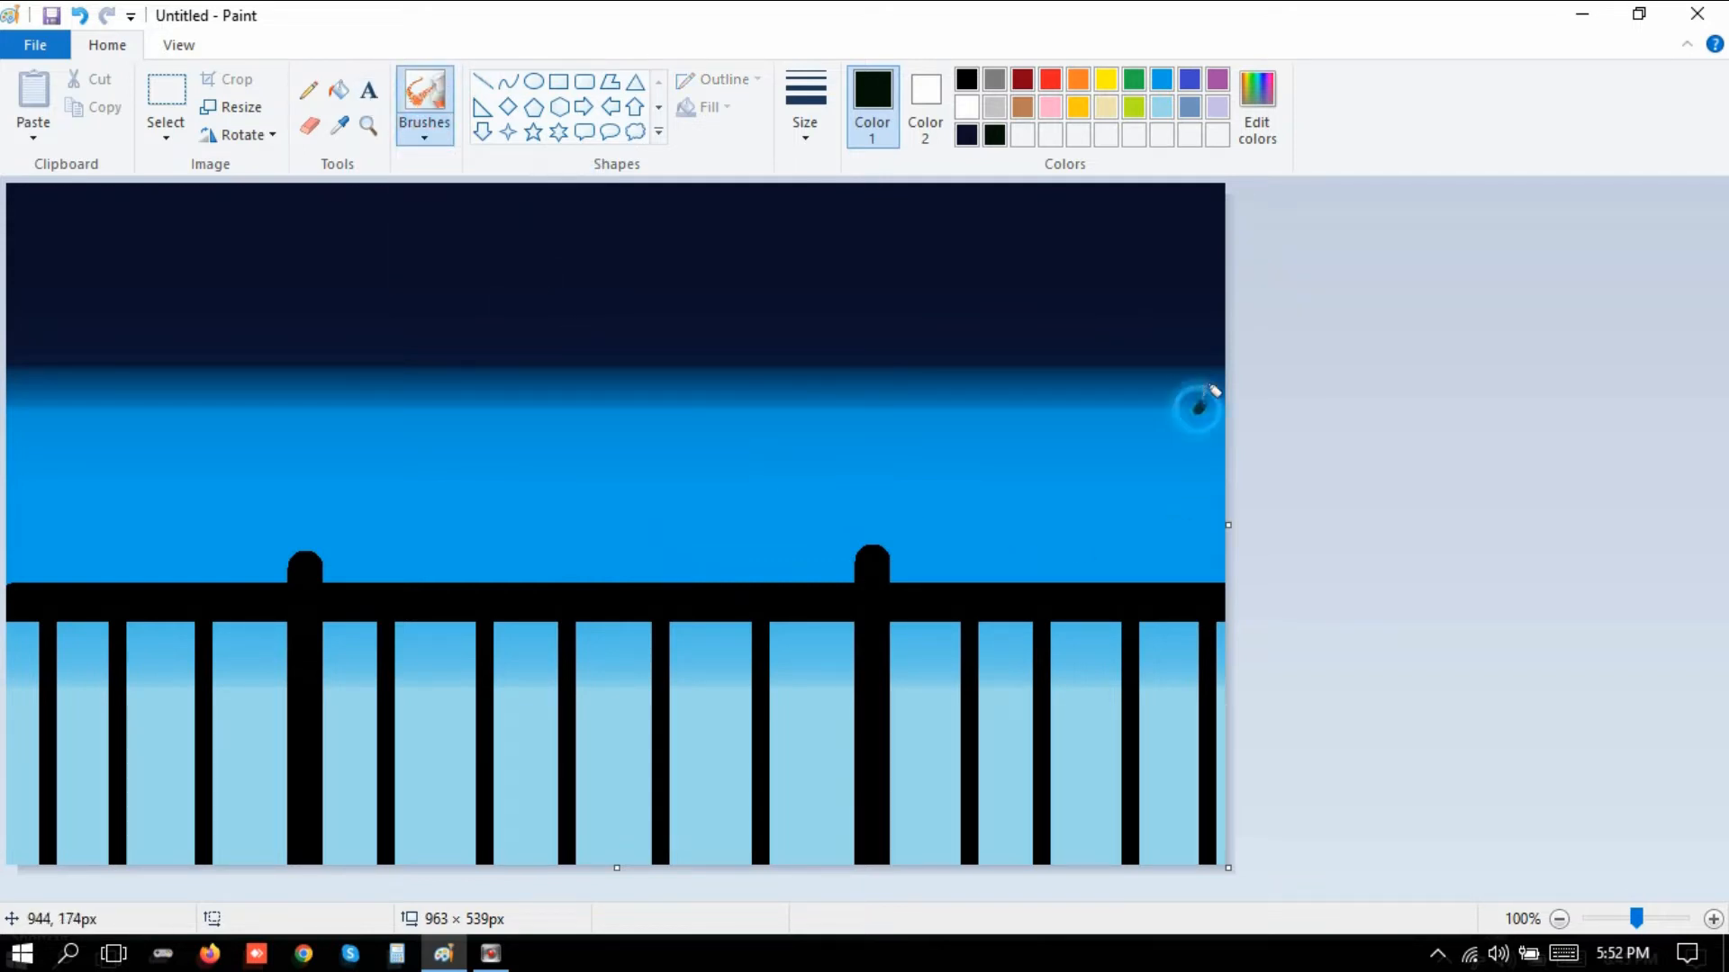
left_click_drag(1198, 412, 1212, 383)
mouse_move(1217, 400)
left_mouse_down()
mouse_move(1148, 374)
mouse_move(1094, 401)
left_mouse_up()
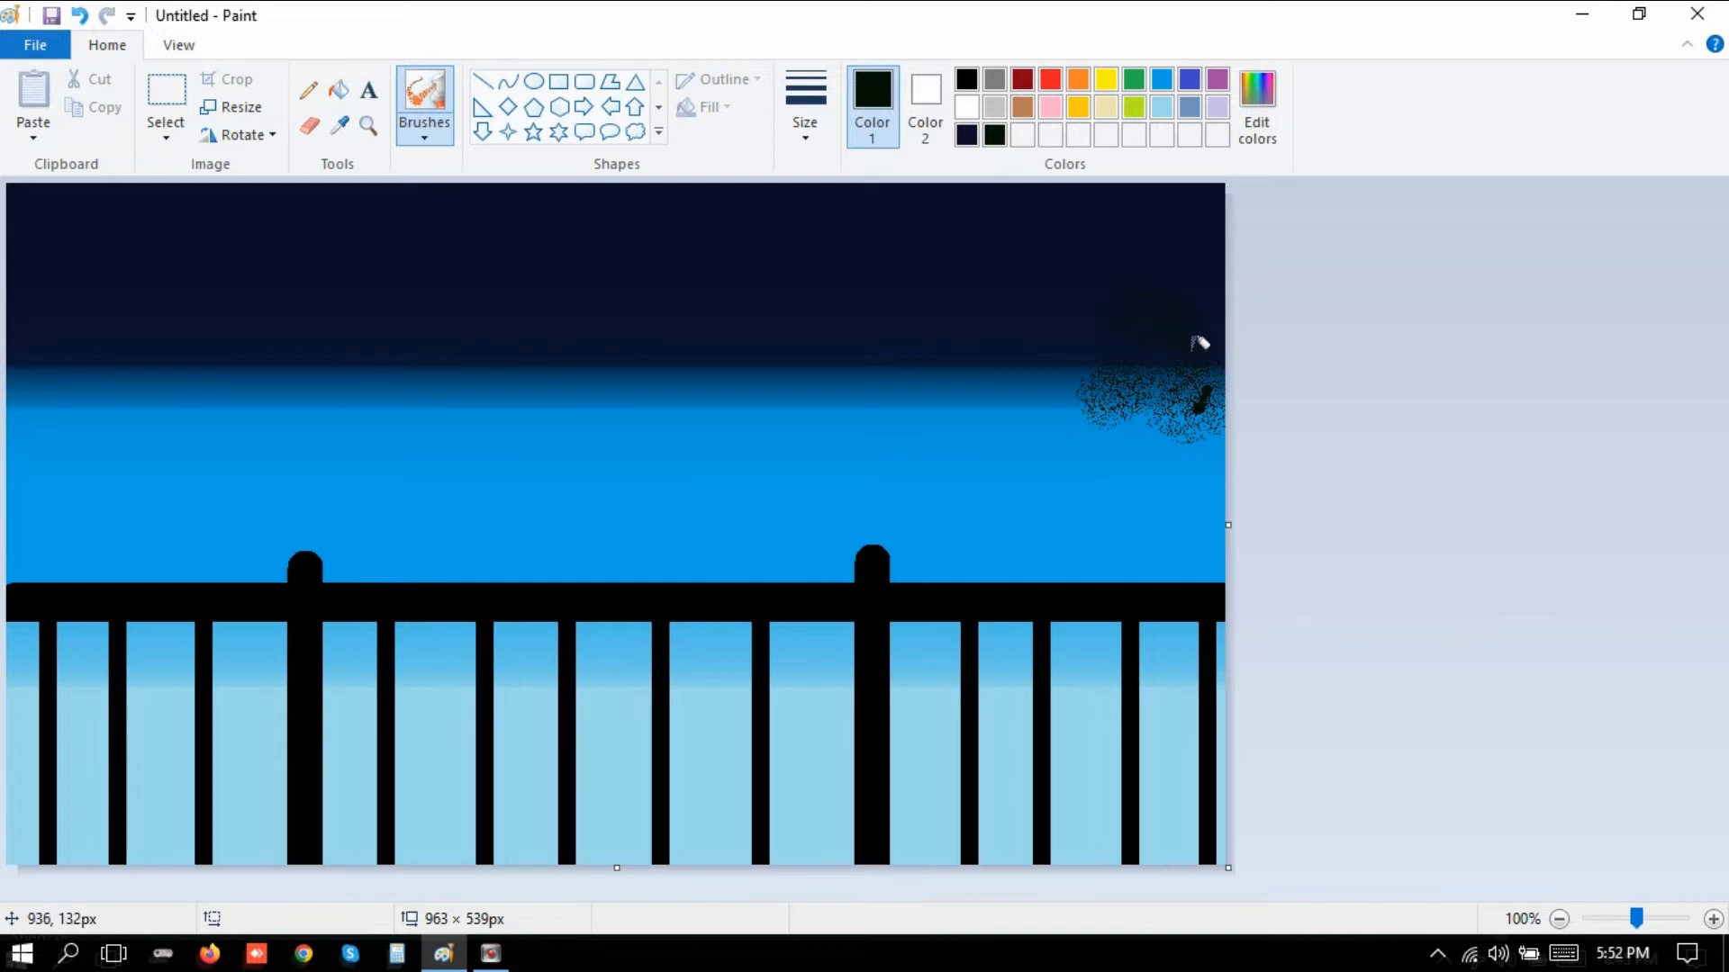
mouse_move(1087, 409)
left_mouse_down()
mouse_move(1111, 450)
mouse_move(1167, 422)
mouse_move(1196, 435)
mouse_move(1193, 488)
mouse_move(1219, 514)
left_mouse_up()
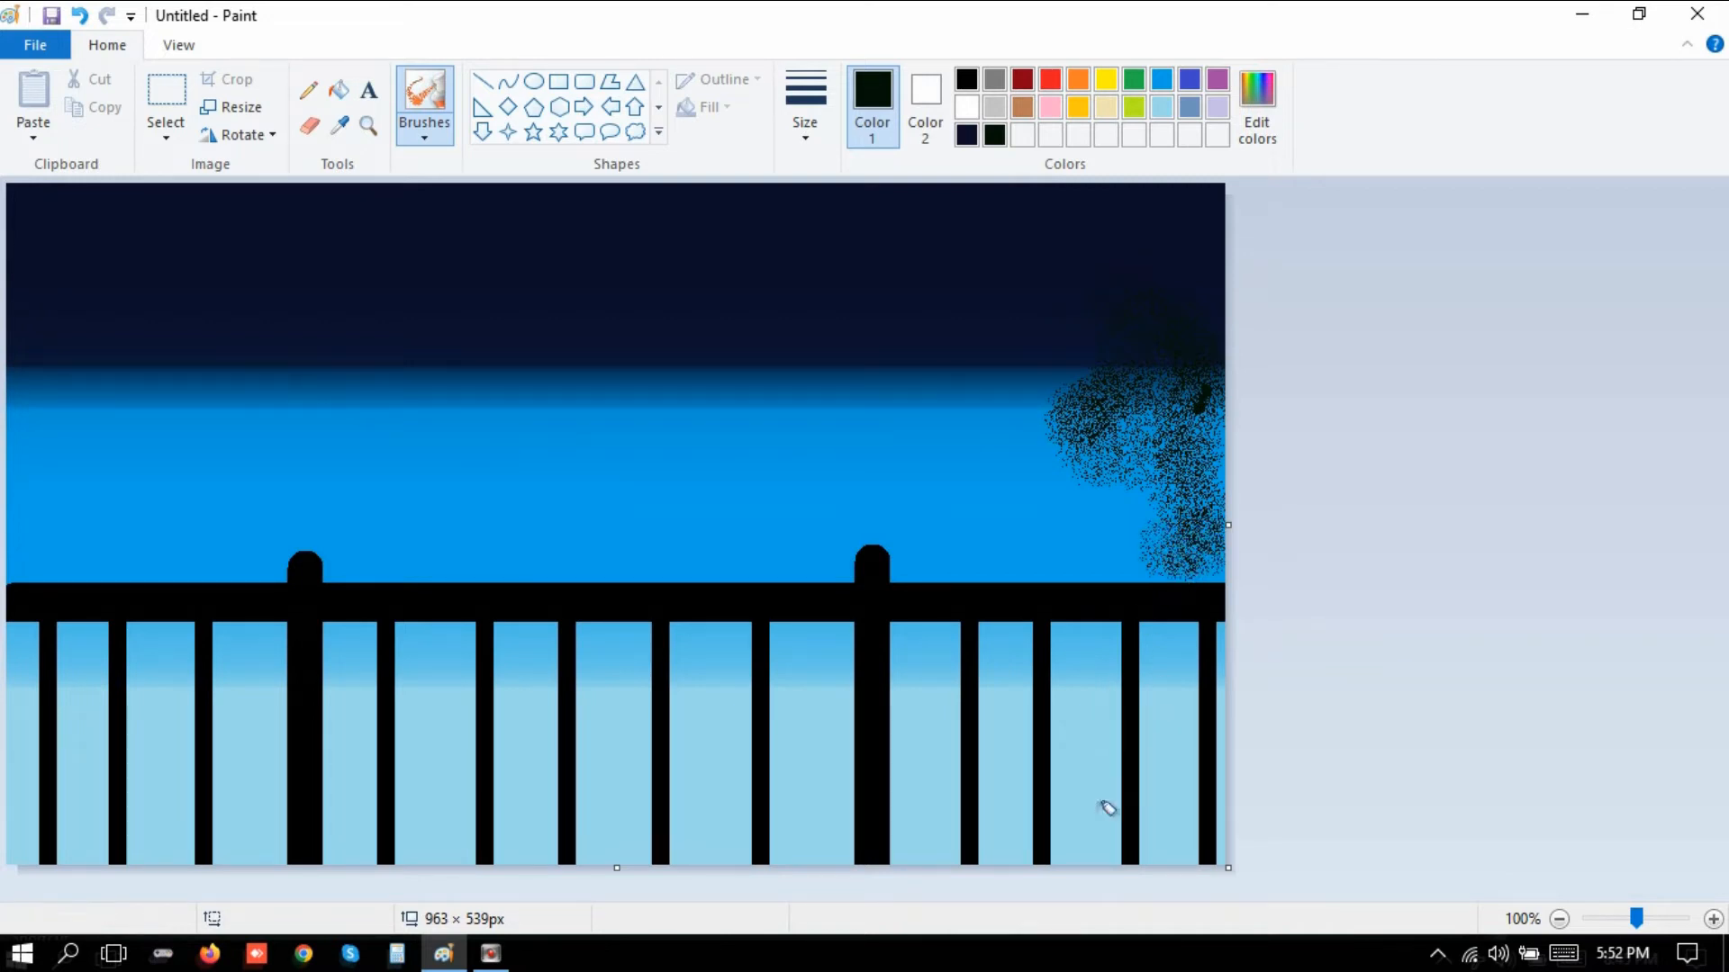
Spray uneven dark green bushes behind the fence along the whole bottom edge, tallest near the right, and fill the gaps beneath them.
mouse_move(932, 851)
left_mouse_down()
mouse_move(1006, 740)
mouse_move(1069, 709)
mouse_move(1112, 709)
mouse_move(1187, 760)
mouse_move(1220, 815)
mouse_move(1111, 755)
mouse_move(1081, 779)
mouse_move(1034, 779)
mouse_move(999, 747)
mouse_move(997, 696)
mouse_move(1109, 724)
mouse_move(1144, 682)
mouse_move(1119, 683)
mouse_move(1093, 631)
mouse_move(1096, 666)
mouse_move(1172, 744)
mouse_move(1188, 807)
mouse_move(1032, 823)
mouse_move(1182, 840)
mouse_move(953, 824)
mouse_move(919, 788)
mouse_move(953, 735)
mouse_move(961, 757)
mouse_move(897, 831)
mouse_move(964, 844)
left_mouse_up()
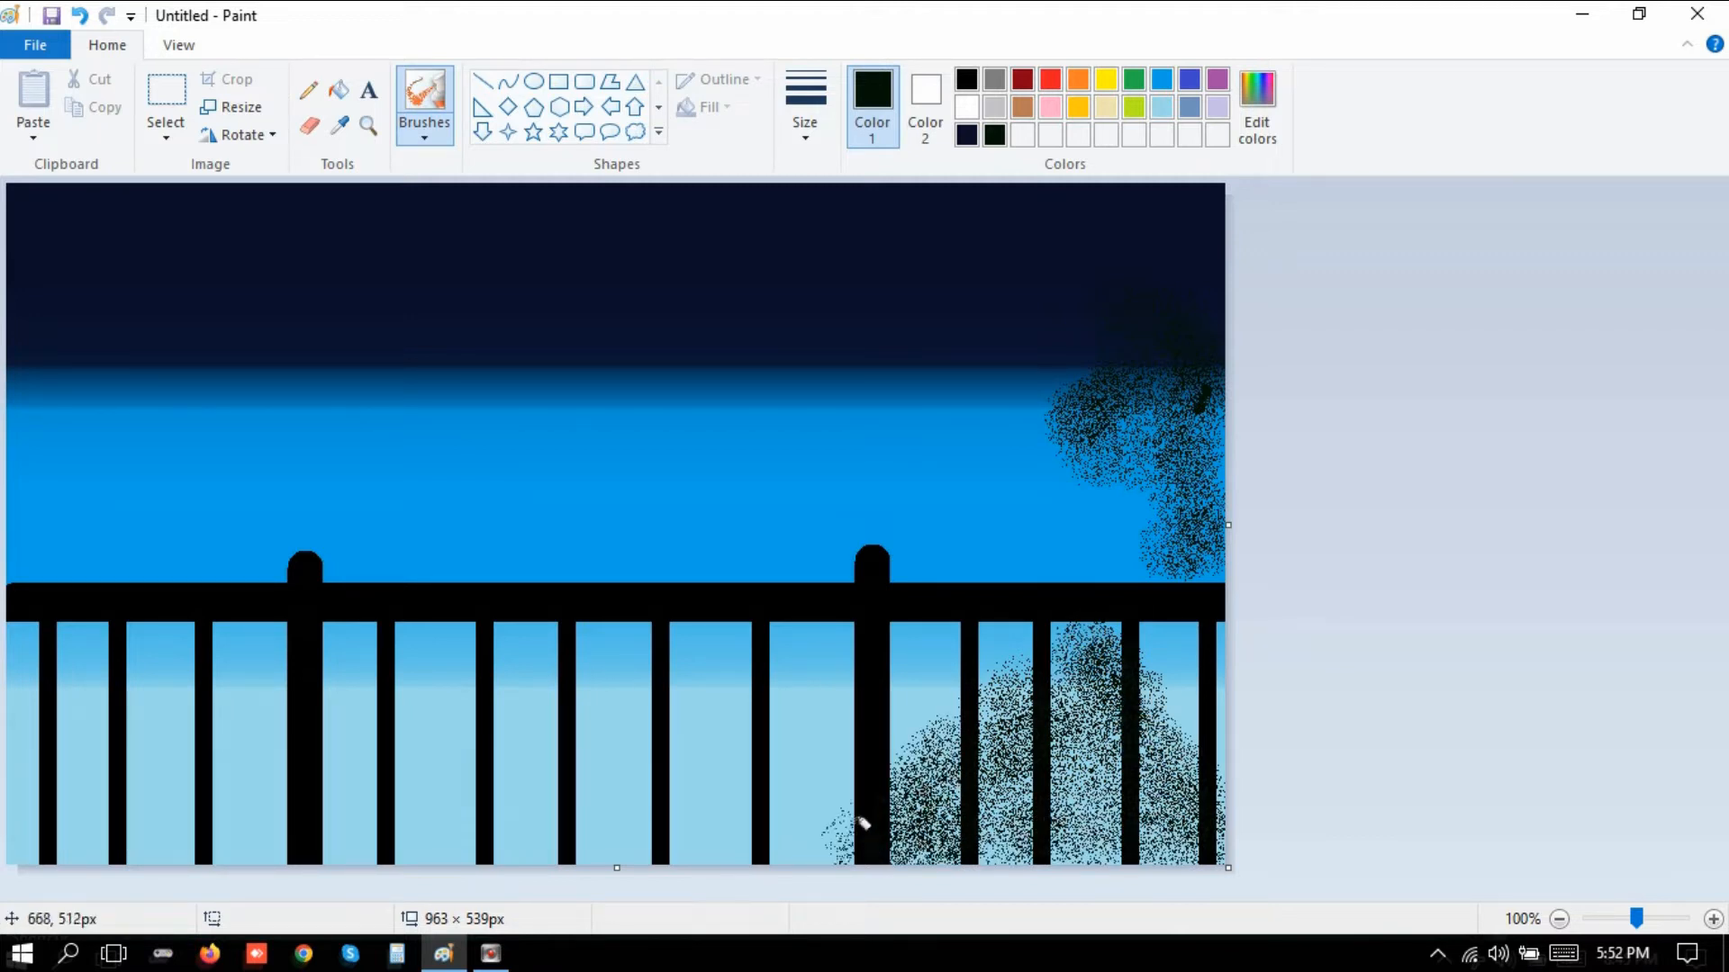
mouse_move(862, 823)
left_mouse_down()
mouse_move(724, 742)
mouse_move(751, 757)
mouse_move(767, 820)
mouse_move(795, 826)
mouse_move(746, 757)
mouse_move(295, 832)
mouse_move(178, 813)
mouse_move(102, 769)
mouse_move(94, 738)
mouse_move(18, 737)
left_mouse_up()
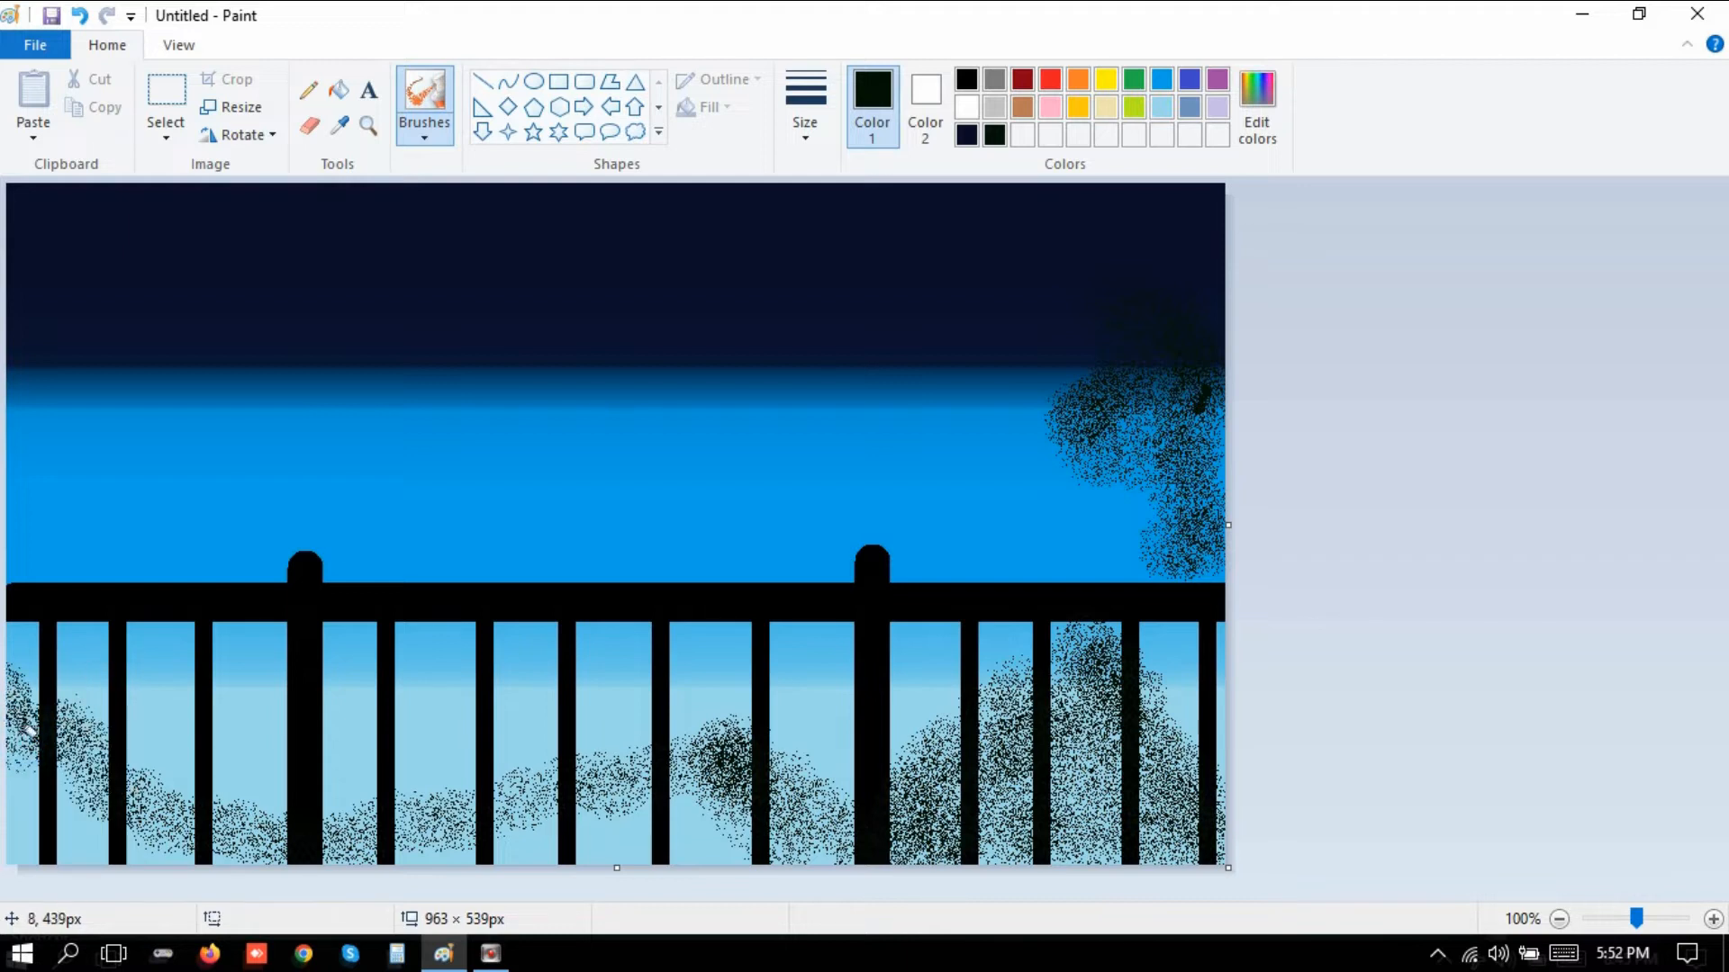
mouse_move(24, 837)
left_mouse_down()
mouse_move(45, 778)
mouse_move(82, 848)
mouse_move(200, 862)
left_mouse_up()
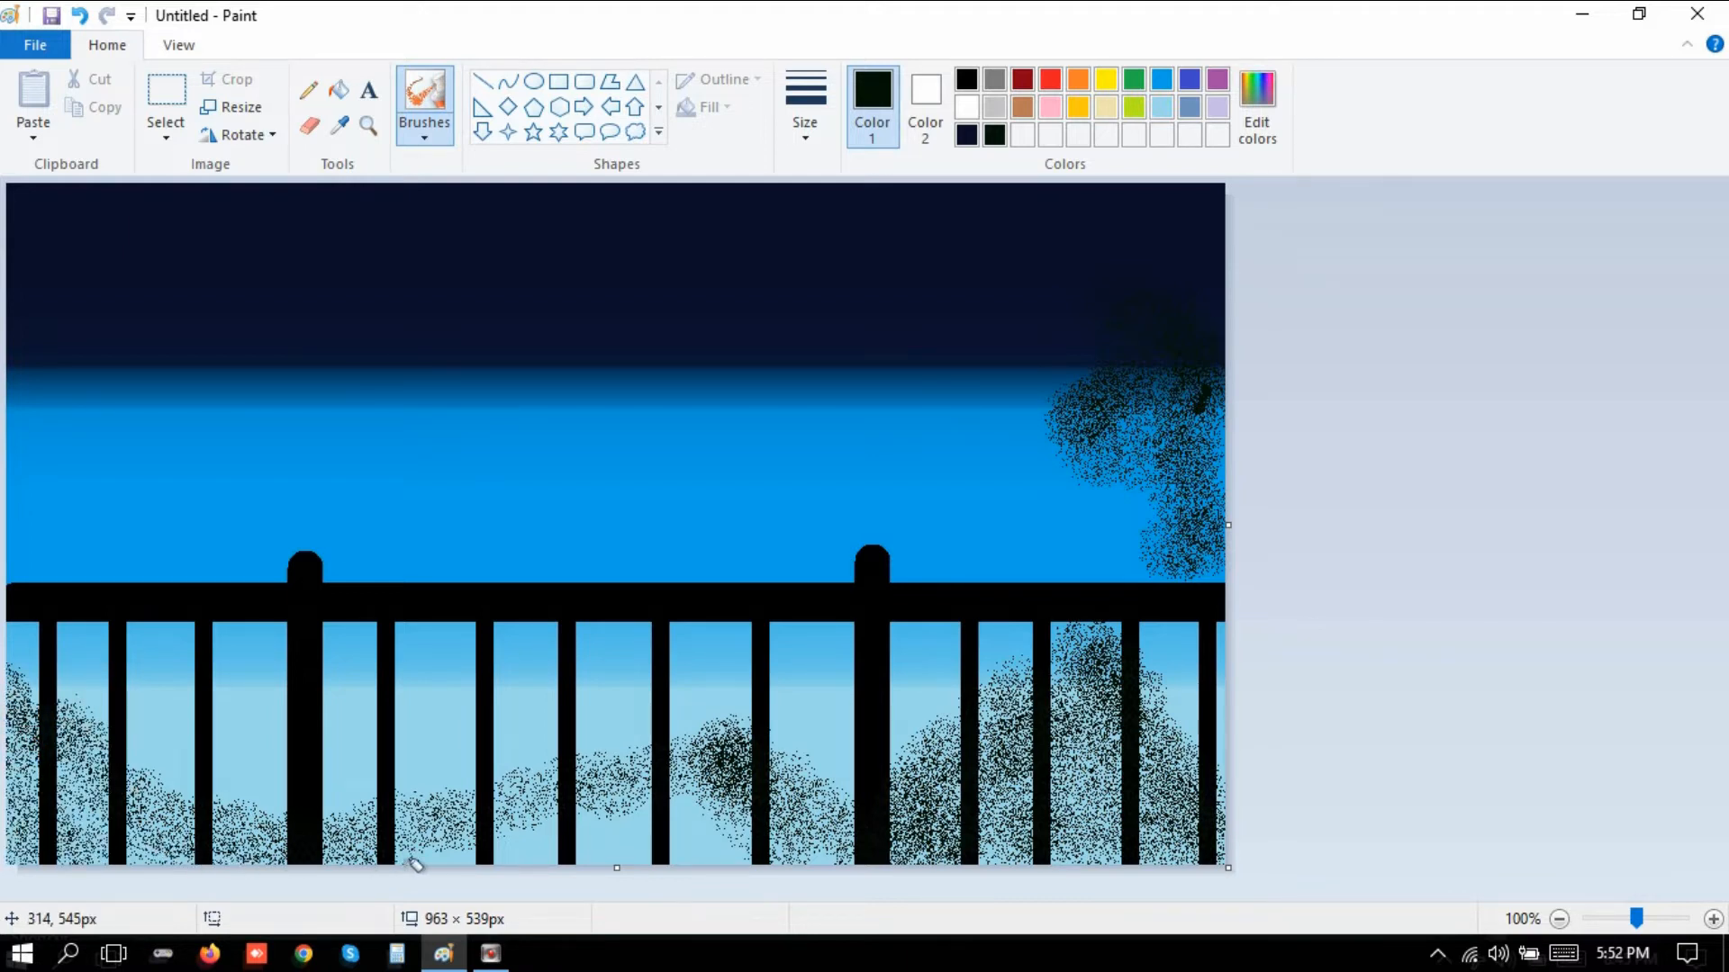
mouse_move(409, 867)
left_mouse_down()
mouse_move(479, 846)
mouse_move(346, 853)
mouse_move(542, 843)
mouse_move(725, 782)
mouse_move(626, 838)
mouse_move(783, 838)
left_mouse_up()
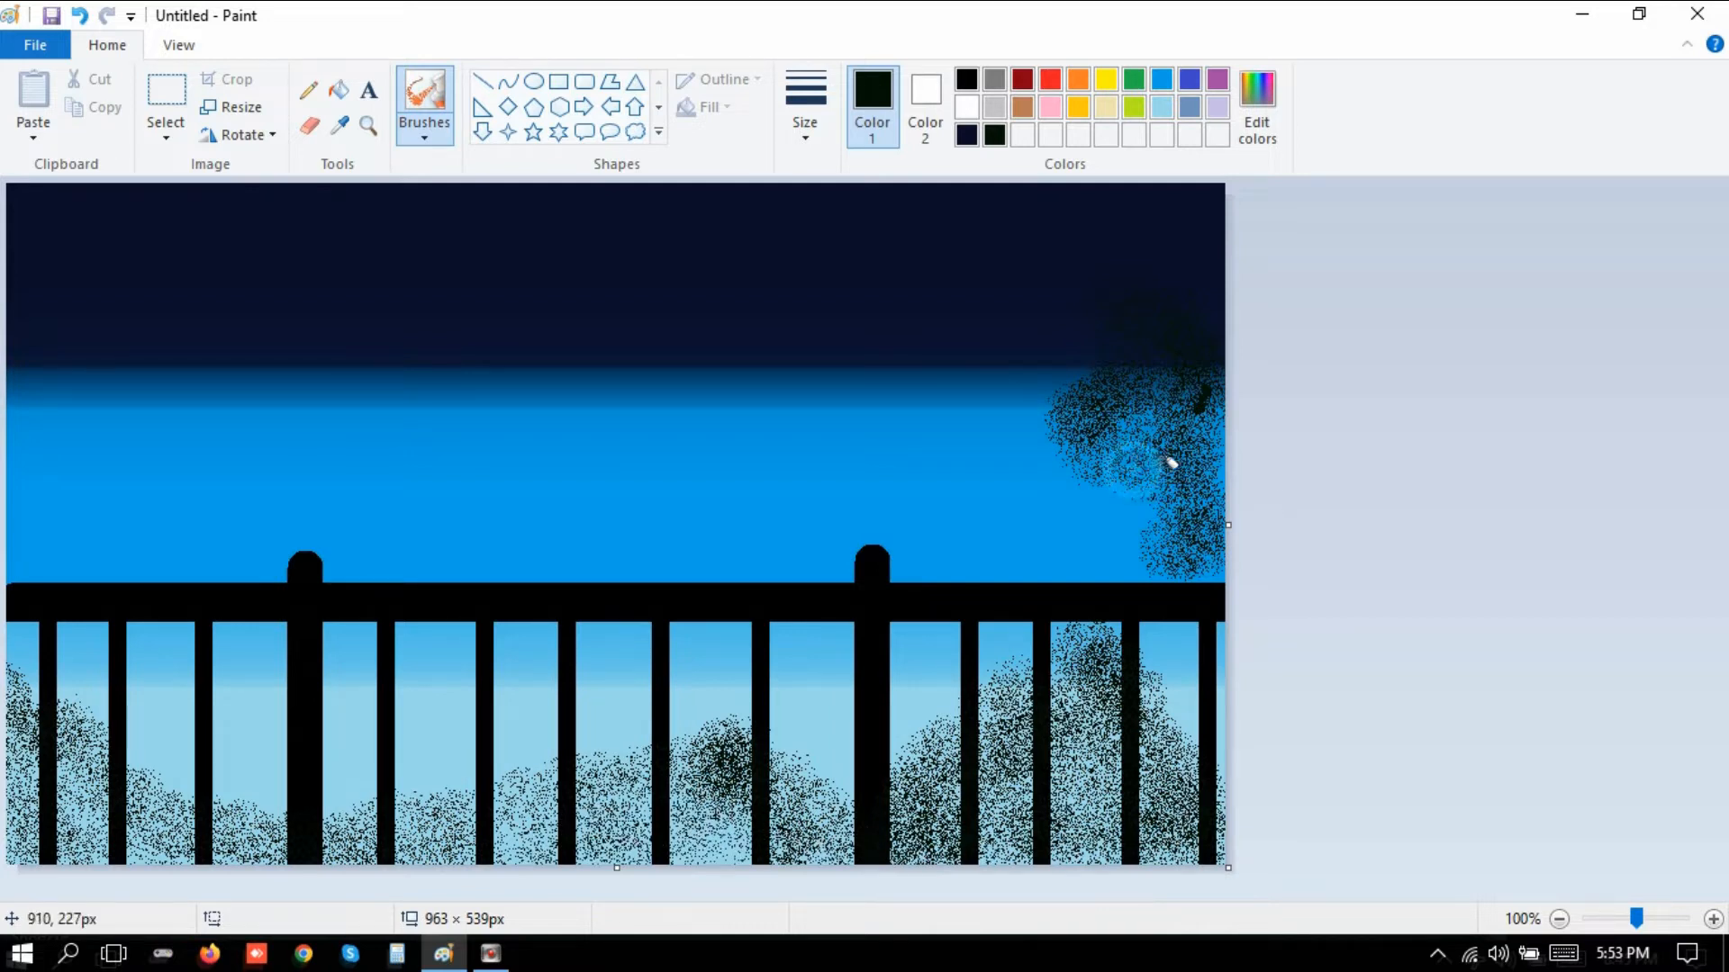
Extend and thicken the sprayed foliage along the right edge down across the rail, joining it to the bushes below.
mouse_move(1169, 463)
left_mouse_down()
mouse_move(1171, 545)
mouse_move(1154, 564)
mouse_move(1222, 568)
mouse_move(1191, 582)
mouse_move(1192, 641)
mouse_move(1223, 729)
left_mouse_up()
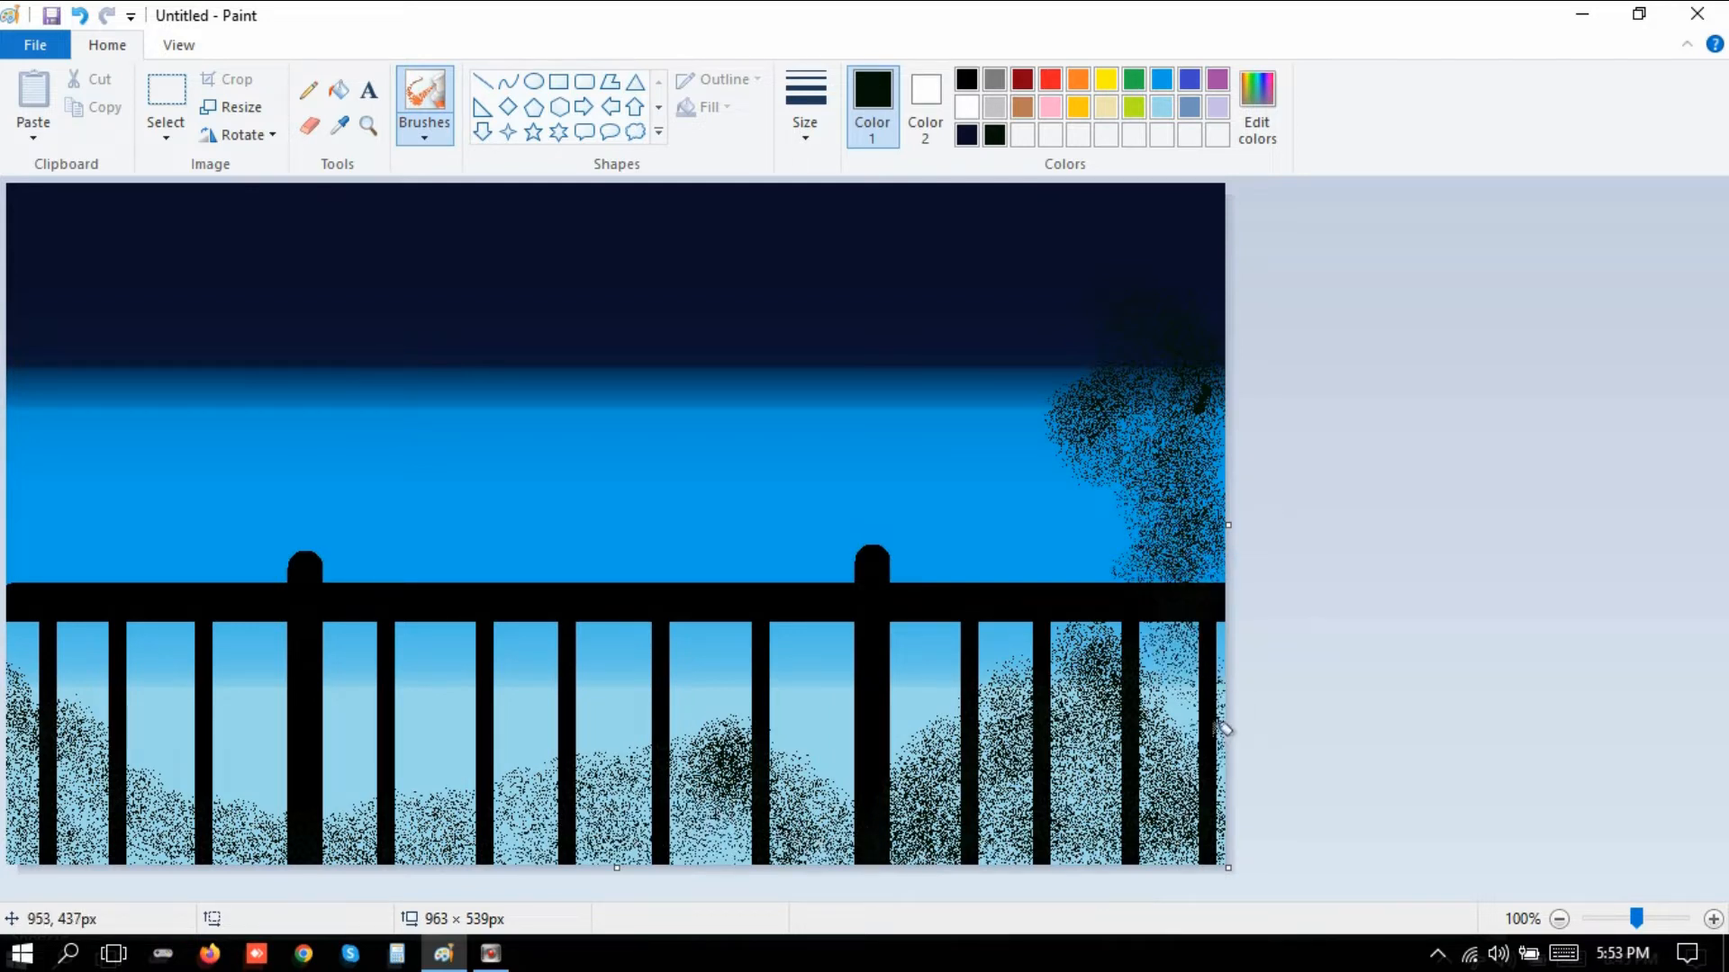
left_click_drag(1226, 660, 1211, 605)
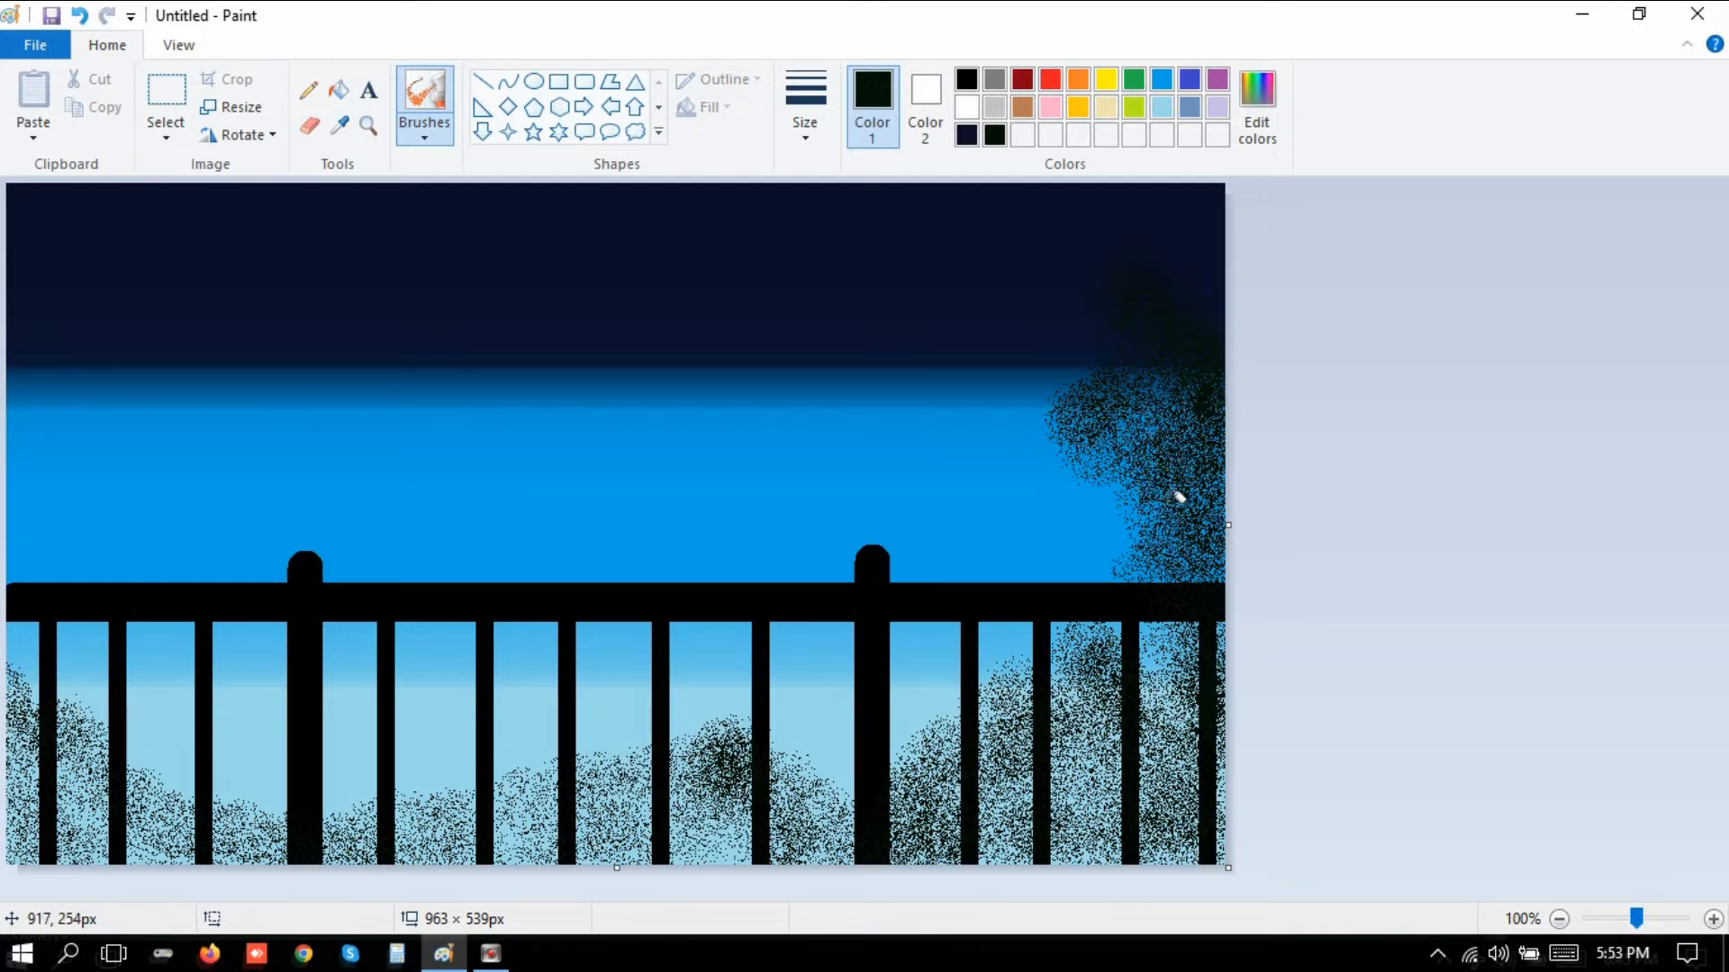
mouse_move(1189, 581)
left_mouse_down()
mouse_move(1177, 657)
mouse_move(1169, 639)
left_mouse_up()
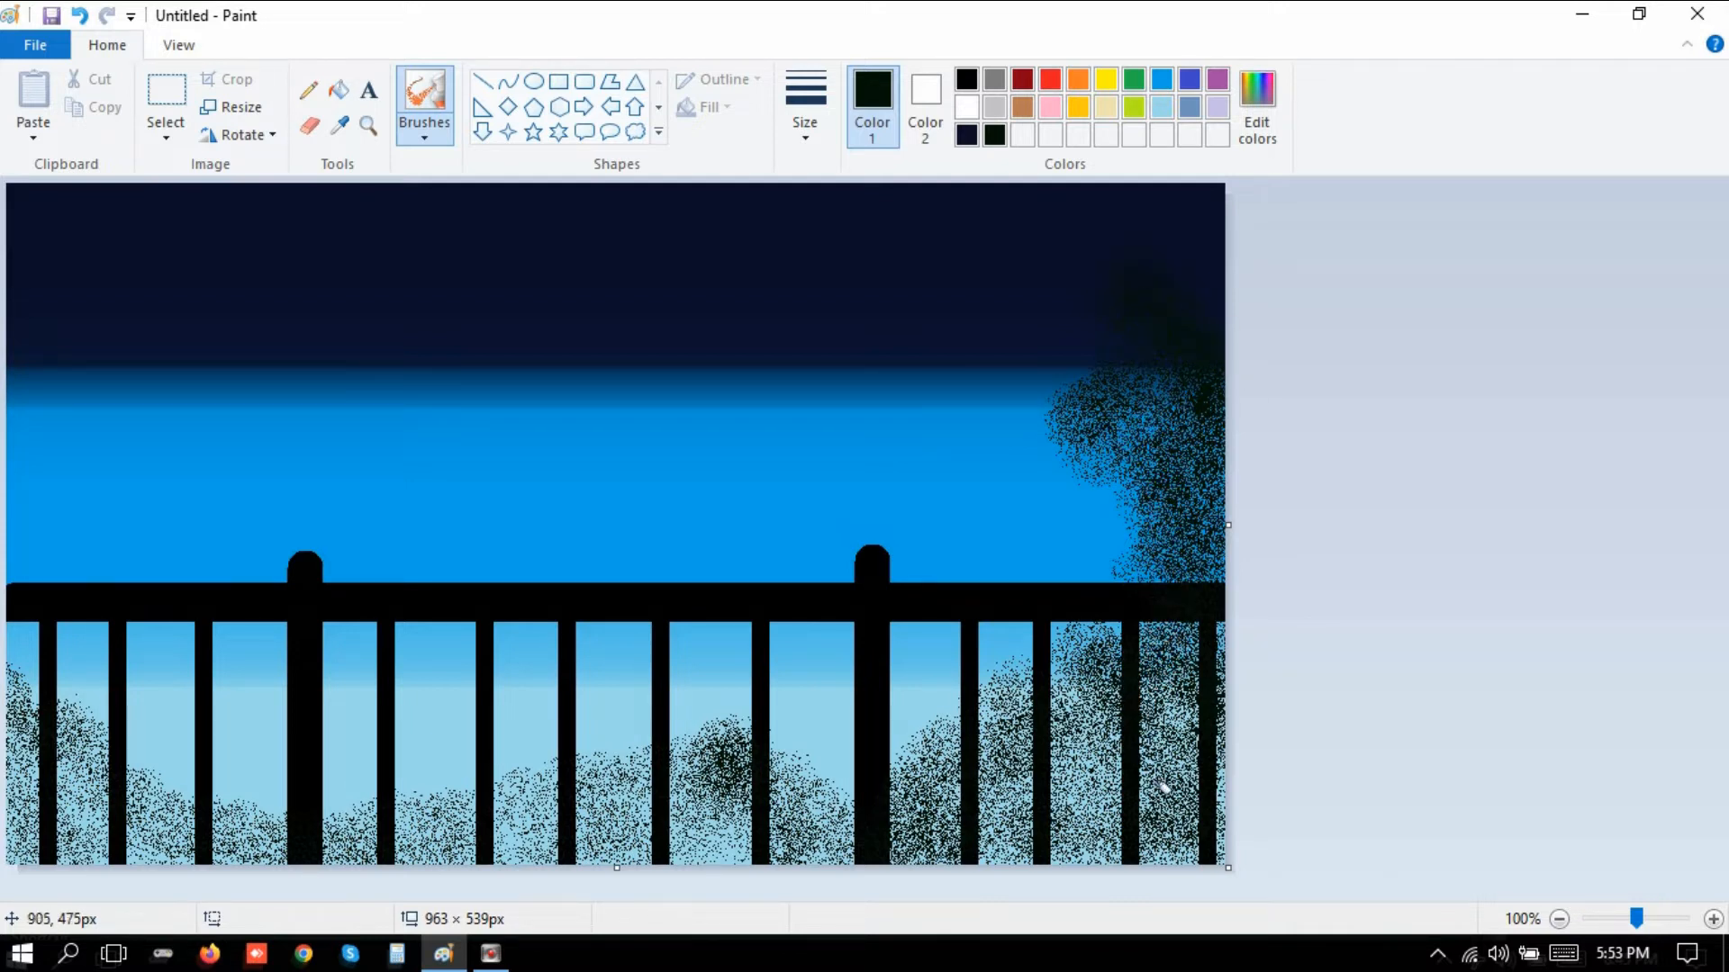
Darken the lower right bushes, and spray the palette's medium green over the right-edge foliage and all the bushes along the bottom edge.
left_click_drag(1164, 789, 1055, 822)
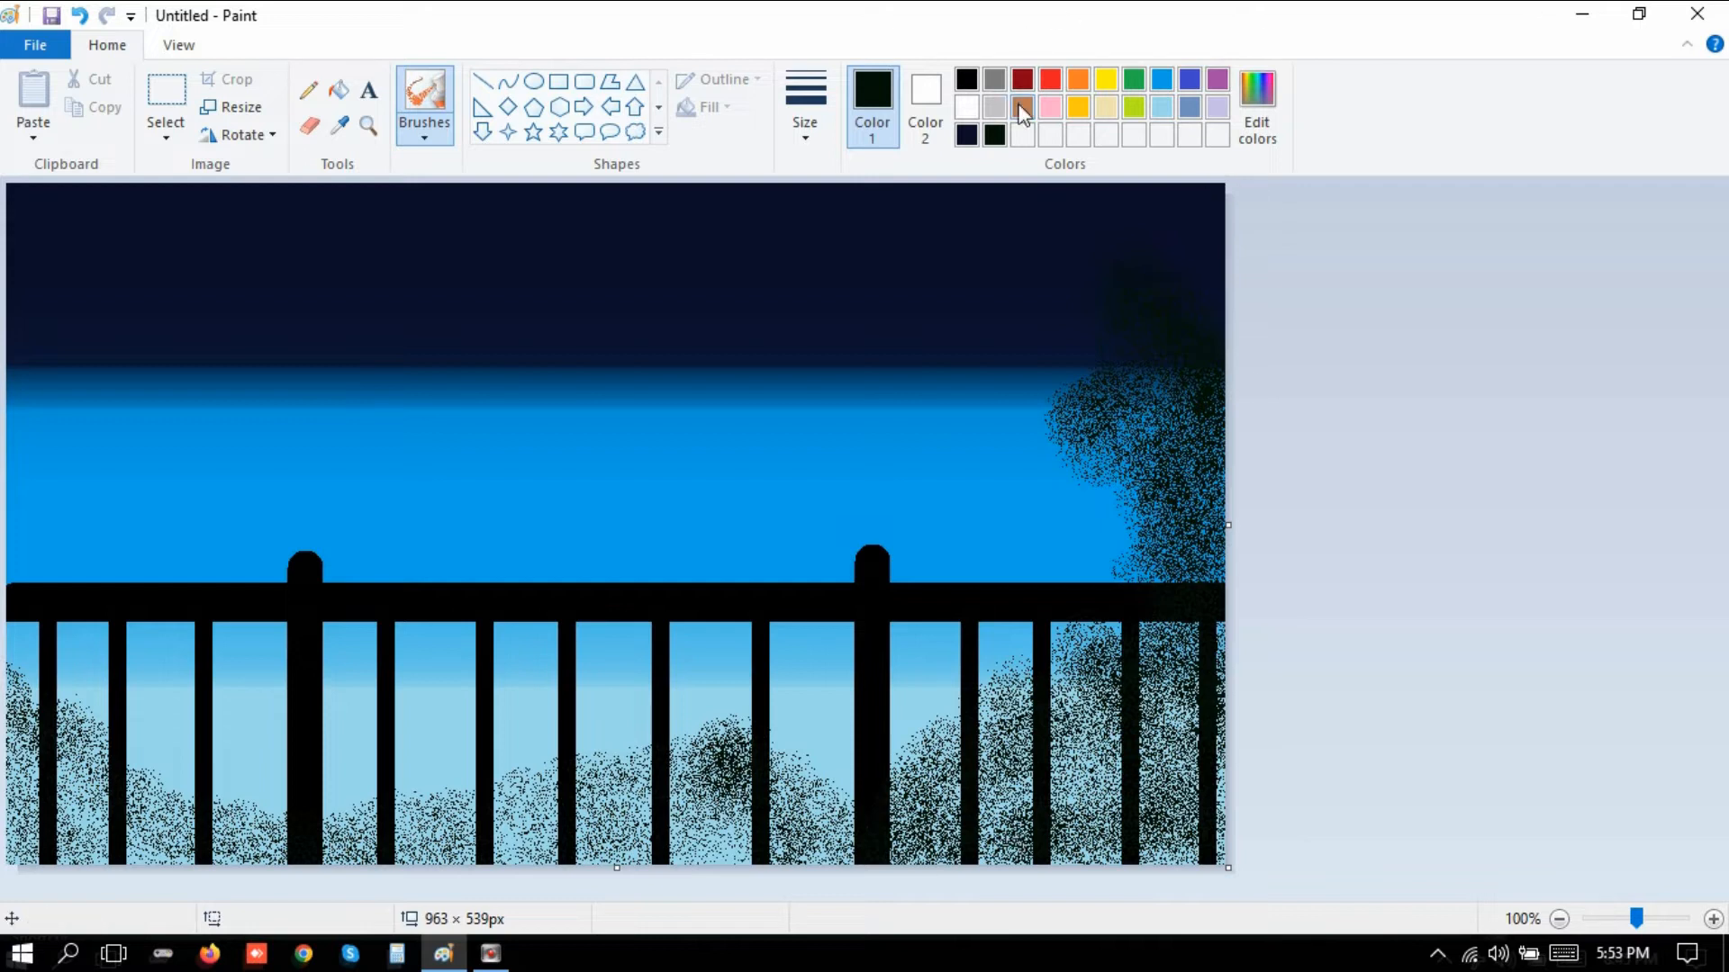
left_click(1133, 81)
mouse_move(1126, 328)
left_mouse_down()
mouse_move(1156, 370)
mouse_move(1164, 350)
mouse_move(1137, 317)
mouse_move(1211, 246)
mouse_move(1195, 284)
mouse_move(1214, 343)
mouse_move(1180, 391)
mouse_move(1072, 410)
mouse_move(1188, 431)
mouse_move(1192, 463)
mouse_move(1135, 455)
mouse_move(1199, 427)
mouse_move(1220, 384)
mouse_move(1211, 511)
mouse_move(1167, 500)
mouse_move(1158, 526)
mouse_move(1111, 497)
mouse_move(1128, 554)
mouse_move(1215, 552)
mouse_move(1199, 582)
mouse_move(1223, 591)
mouse_move(1121, 624)
mouse_move(1149, 646)
mouse_move(1208, 643)
mouse_move(1200, 677)
mouse_move(1222, 654)
mouse_move(1218, 685)
mouse_move(1124, 694)
mouse_move(1060, 650)
mouse_move(1091, 646)
mouse_move(1044, 652)
mouse_move(900, 757)
mouse_move(944, 783)
left_mouse_up()
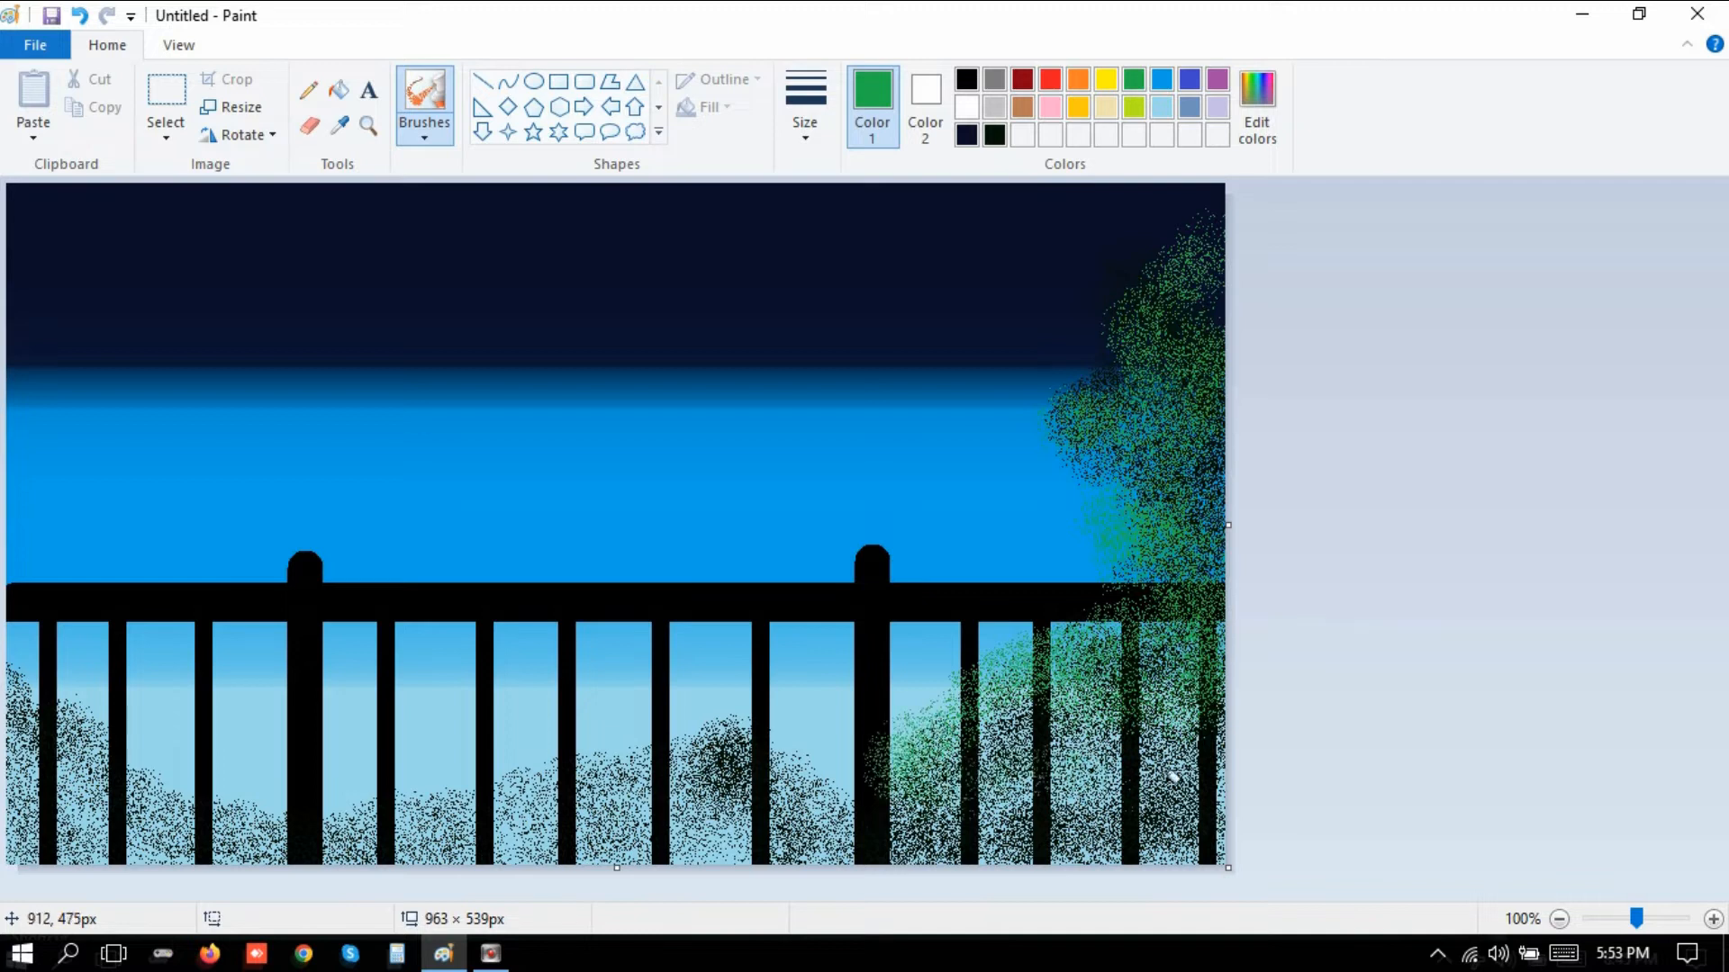
mouse_move(1173, 778)
left_mouse_down()
mouse_move(1143, 736)
mouse_move(1199, 787)
mouse_move(1201, 835)
mouse_move(1189, 818)
mouse_move(937, 840)
mouse_move(836, 824)
mouse_move(803, 748)
mouse_move(845, 812)
mouse_move(718, 751)
mouse_move(708, 718)
mouse_move(749, 701)
mouse_move(353, 820)
mouse_move(201, 774)
mouse_move(11, 646)
mouse_move(80, 727)
mouse_move(20, 797)
mouse_move(126, 858)
mouse_move(396, 858)
left_mouse_up()
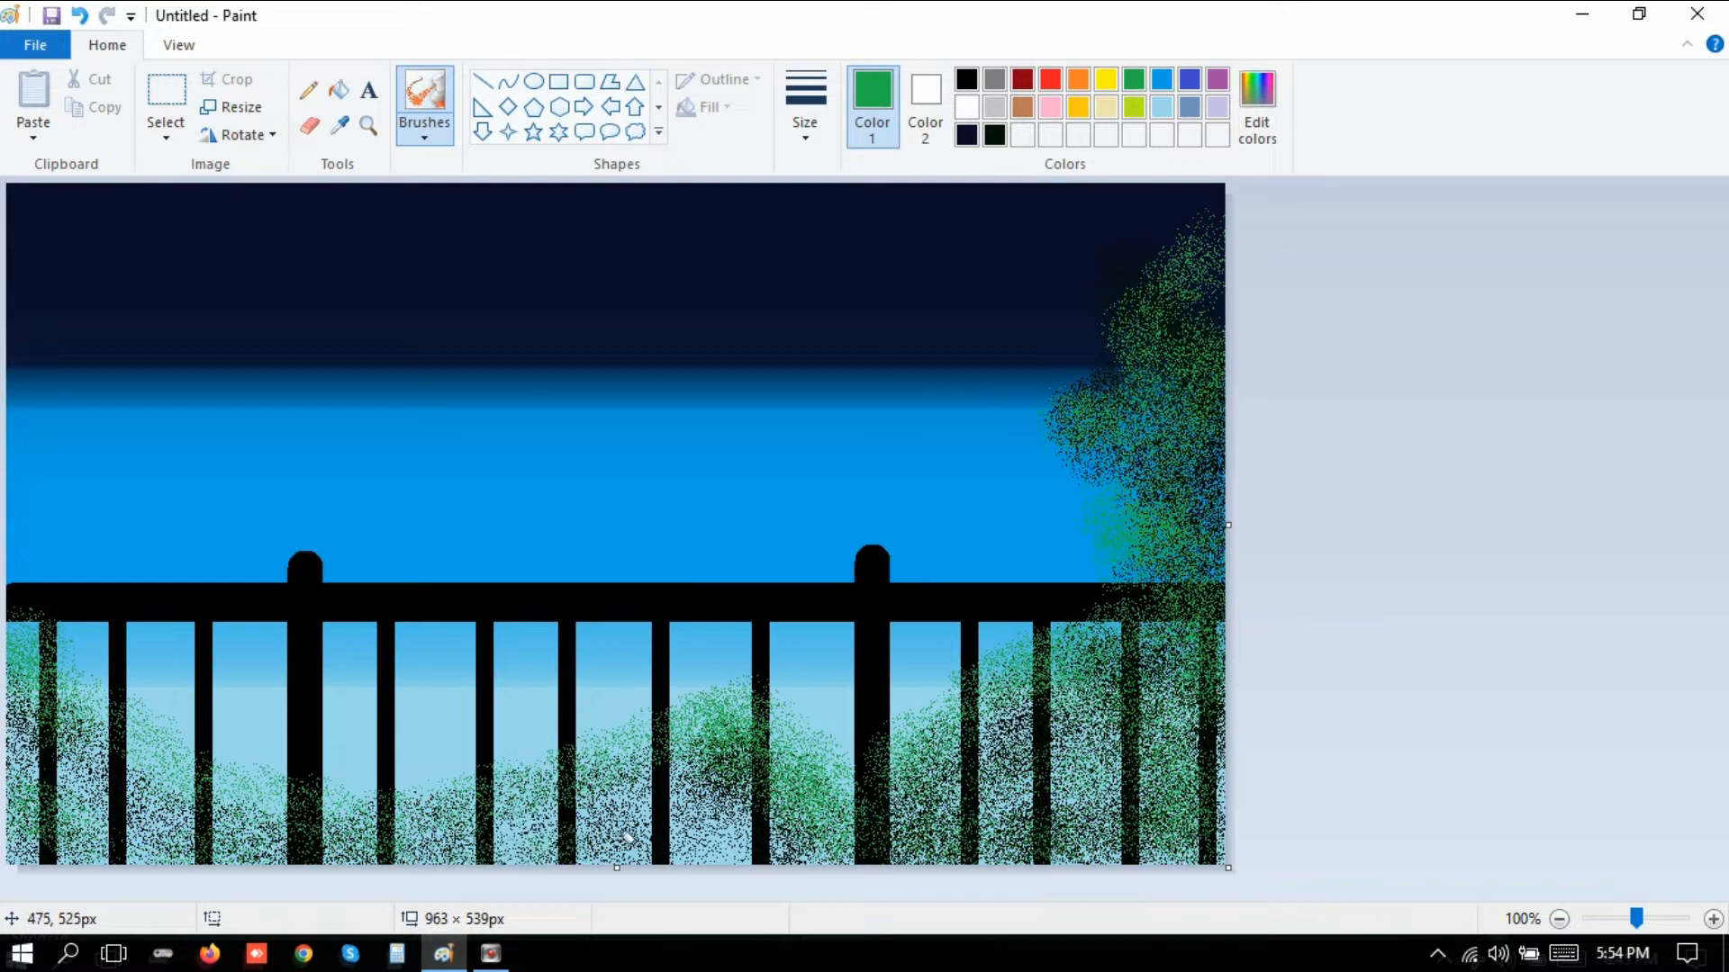
left_click_drag(627, 838, 737, 811)
left_click_drag(1093, 822, 1195, 753)
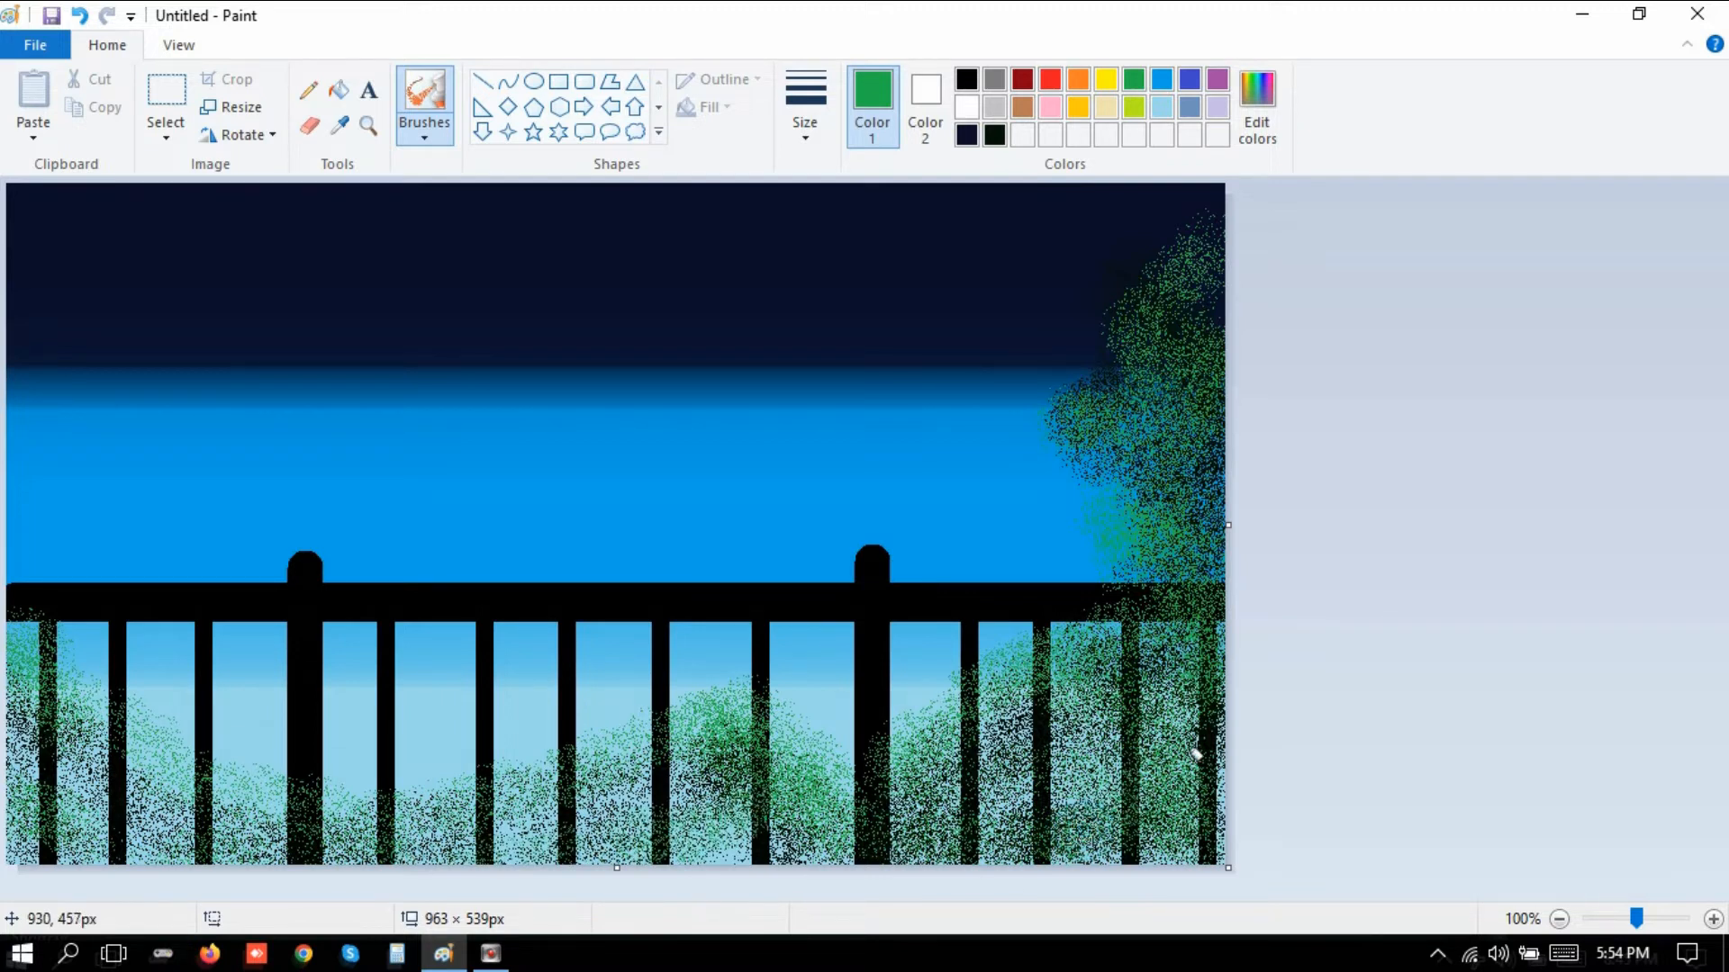
Extend the right-edge tree inward with medium green spray, building a rounded lobe of foliage across the navy and blue sky.
mouse_move(1128, 351)
left_mouse_down()
mouse_move(1172, 364)
mouse_move(1055, 395)
left_mouse_up()
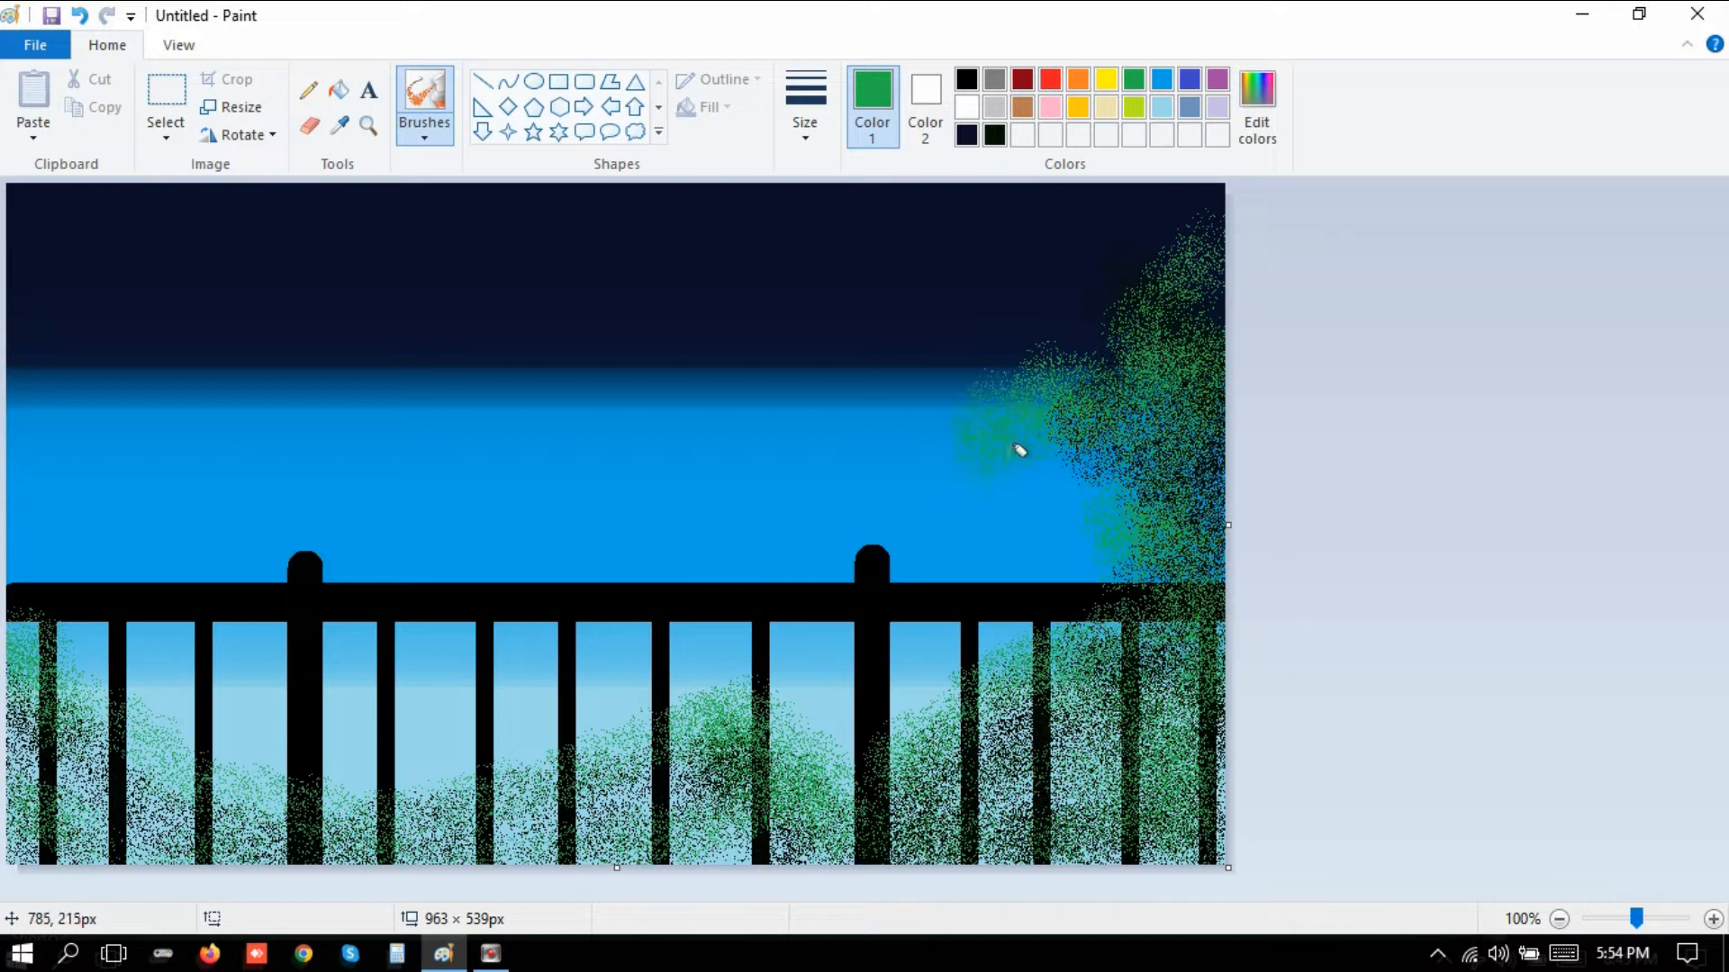
mouse_move(1107, 388)
left_mouse_down()
mouse_move(1060, 297)
mouse_move(1028, 335)
mouse_move(1061, 367)
mouse_move(1080, 326)
mouse_move(1111, 358)
mouse_move(1111, 311)
mouse_move(1081, 299)
mouse_move(1041, 321)
mouse_move(999, 306)
mouse_move(986, 354)
left_mouse_up()
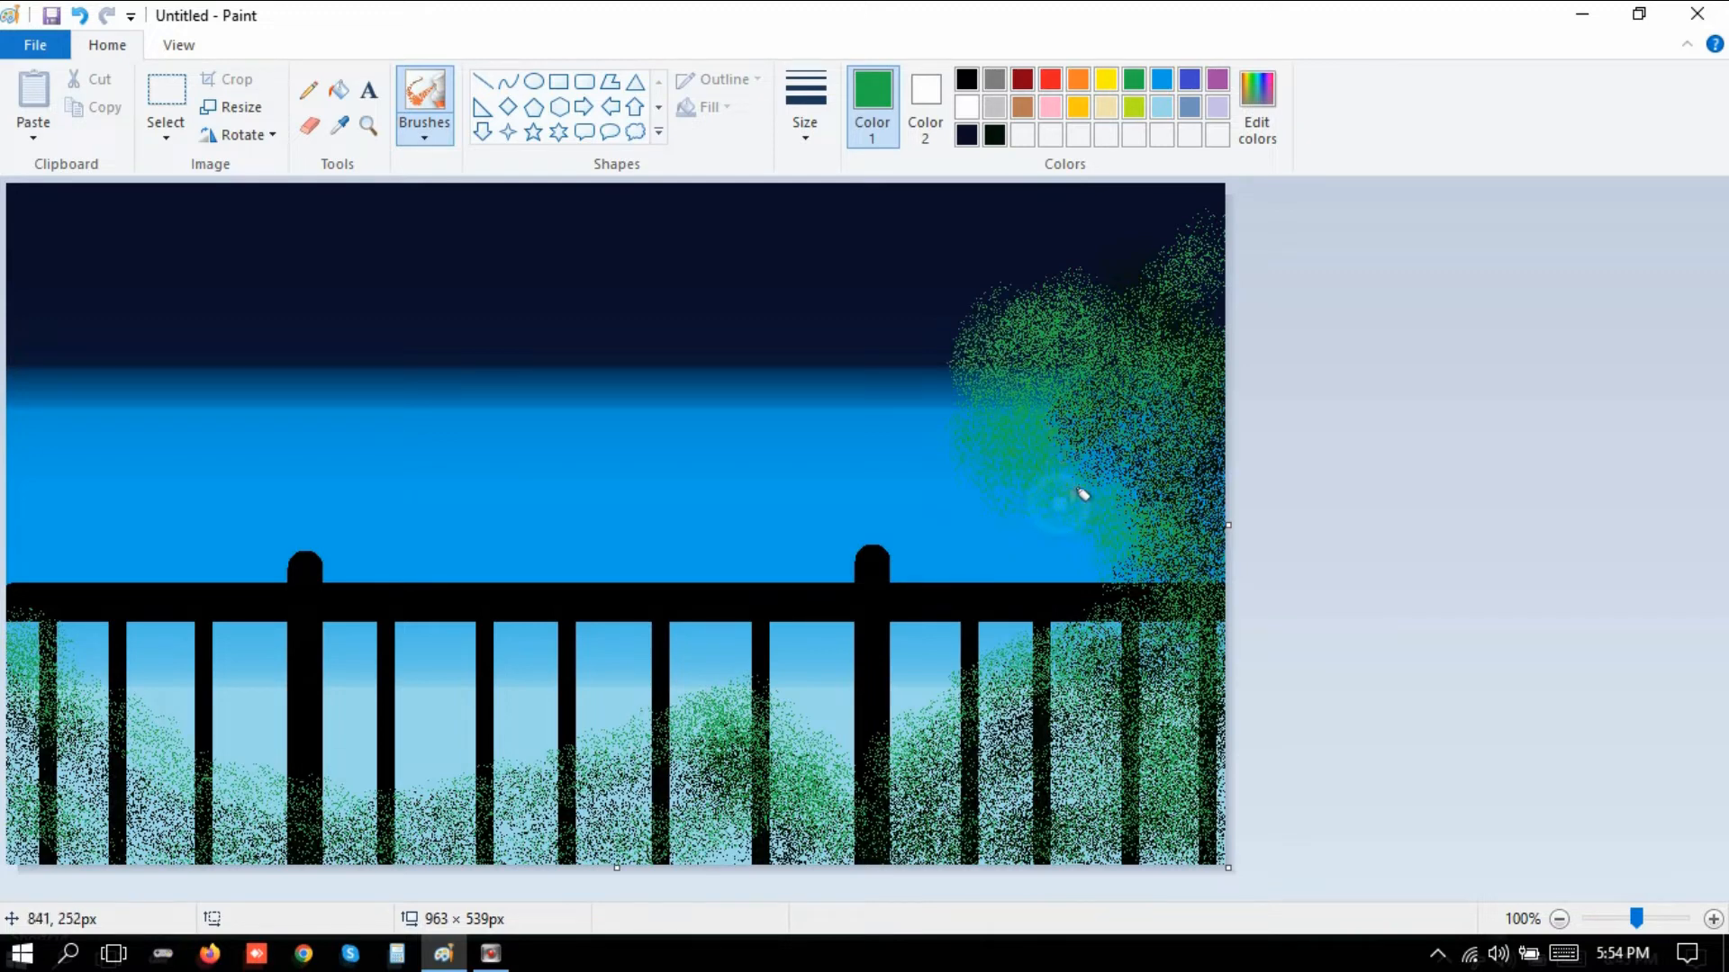
Spray lime highlights over the tree crown and along the bushes from the right edge to the left end of the rail.
left_click(1134, 107)
mouse_move(1111, 289)
left_mouse_down()
mouse_move(1067, 373)
mouse_move(1032, 389)
mouse_move(1035, 461)
mouse_move(1065, 485)
mouse_move(1032, 481)
mouse_move(1093, 490)
mouse_move(1103, 515)
mouse_move(1120, 501)
mouse_move(1108, 451)
mouse_move(1168, 408)
mouse_move(1118, 421)
mouse_move(1128, 443)
mouse_move(1211, 302)
mouse_move(1210, 323)
mouse_move(1113, 361)
mouse_move(1056, 268)
mouse_move(1026, 288)
mouse_move(1143, 297)
mouse_move(1163, 258)
mouse_move(1188, 256)
mouse_move(1201, 500)
mouse_move(1183, 533)
mouse_move(1205, 575)
mouse_move(1176, 622)
mouse_move(1142, 616)
mouse_move(1129, 686)
mouse_move(1210, 672)
mouse_move(1215, 717)
mouse_move(1189, 542)
mouse_move(1176, 742)
mouse_move(1129, 694)
mouse_move(1098, 716)
mouse_move(1071, 645)
mouse_move(1184, 591)
mouse_move(1215, 601)
mouse_move(1138, 678)
mouse_move(987, 717)
mouse_move(945, 688)
mouse_move(902, 712)
mouse_move(879, 762)
left_mouse_up()
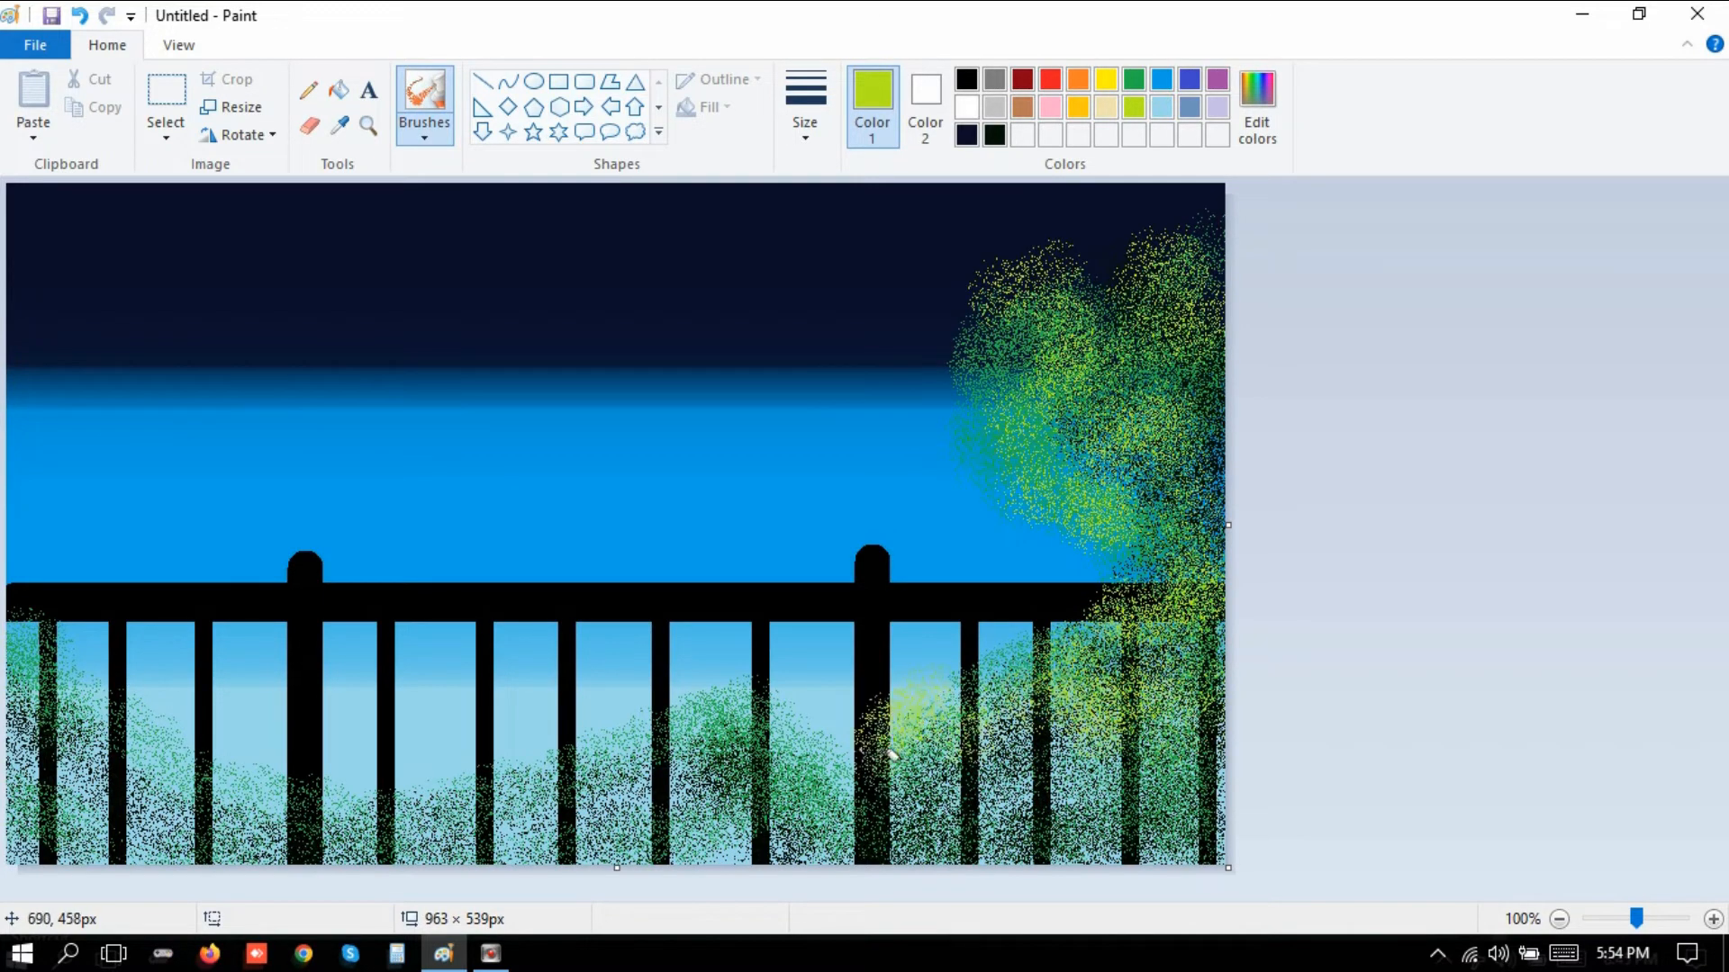
mouse_move(1005, 651)
left_mouse_down()
mouse_move(1002, 775)
mouse_move(1164, 809)
mouse_move(1178, 839)
mouse_move(1108, 832)
mouse_move(1158, 839)
mouse_move(1119, 844)
mouse_move(979, 808)
mouse_move(1075, 744)
mouse_move(1044, 796)
mouse_move(1165, 695)
mouse_move(918, 799)
mouse_move(805, 799)
mouse_move(739, 760)
mouse_move(722, 685)
mouse_move(785, 713)
mouse_move(823, 758)
mouse_move(729, 694)
mouse_move(484, 781)
mouse_move(319, 808)
mouse_move(183, 741)
mouse_move(30, 598)
left_mouse_up()
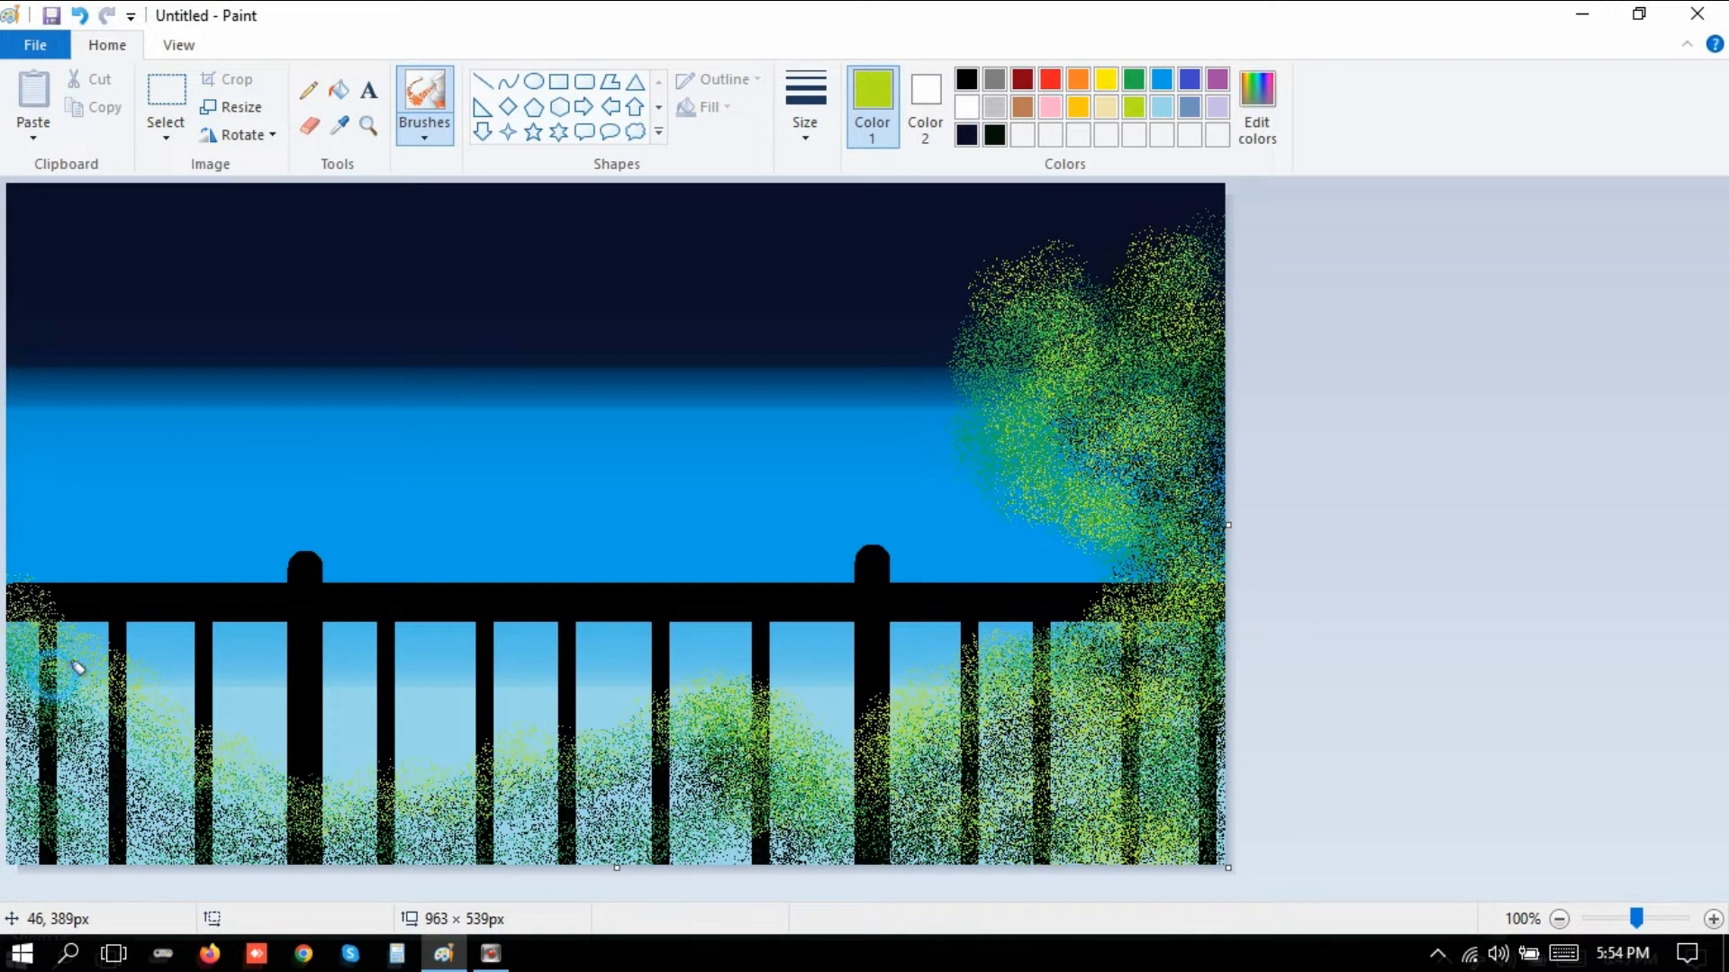
mouse_move(65, 675)
left_mouse_down()
mouse_move(73, 793)
mouse_move(16, 841)
mouse_move(91, 834)
mouse_move(69, 774)
mouse_move(181, 833)
mouse_move(389, 850)
mouse_move(660, 850)
mouse_move(689, 822)
mouse_move(749, 810)
mouse_move(845, 820)
mouse_move(756, 860)
left_mouse_up()
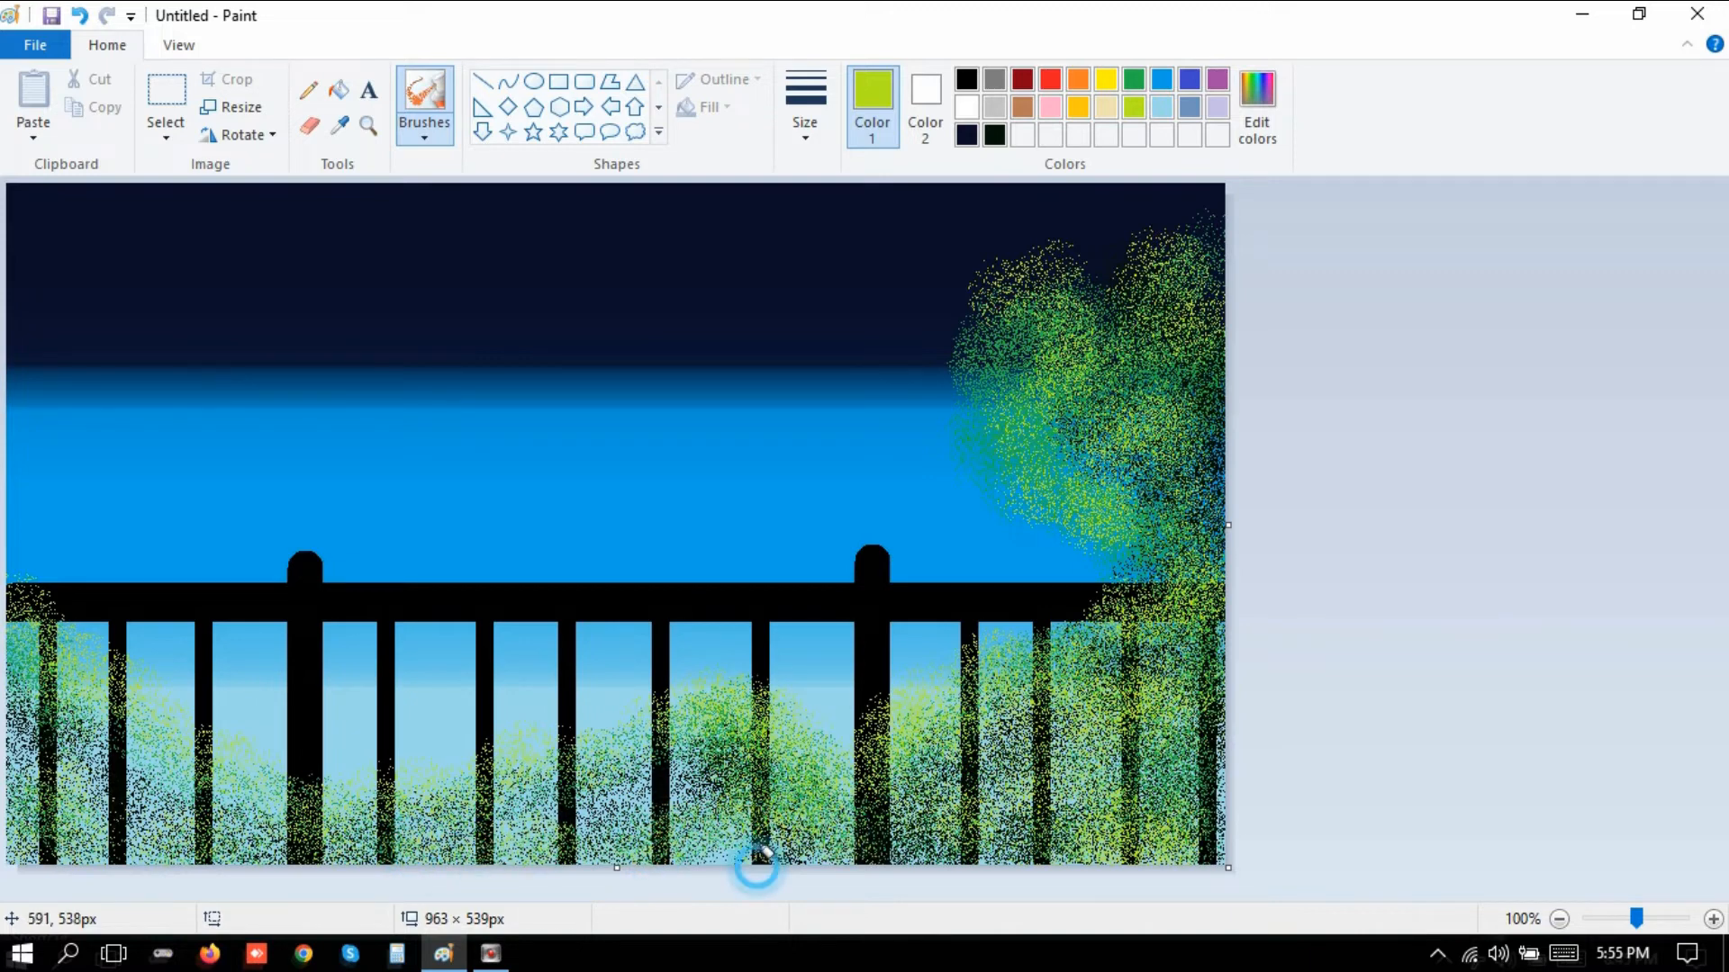
Spray near-black green shadows into the lower right bushes and between the lobes of the tree crown.
left_click(994, 134)
mouse_move(1085, 769)
left_mouse_down()
mouse_move(1142, 805)
mouse_move(977, 809)
mouse_move(1000, 852)
left_mouse_up()
mouse_move(1185, 849)
left_mouse_down()
mouse_move(1206, 827)
mouse_move(1233, 688)
left_mouse_up()
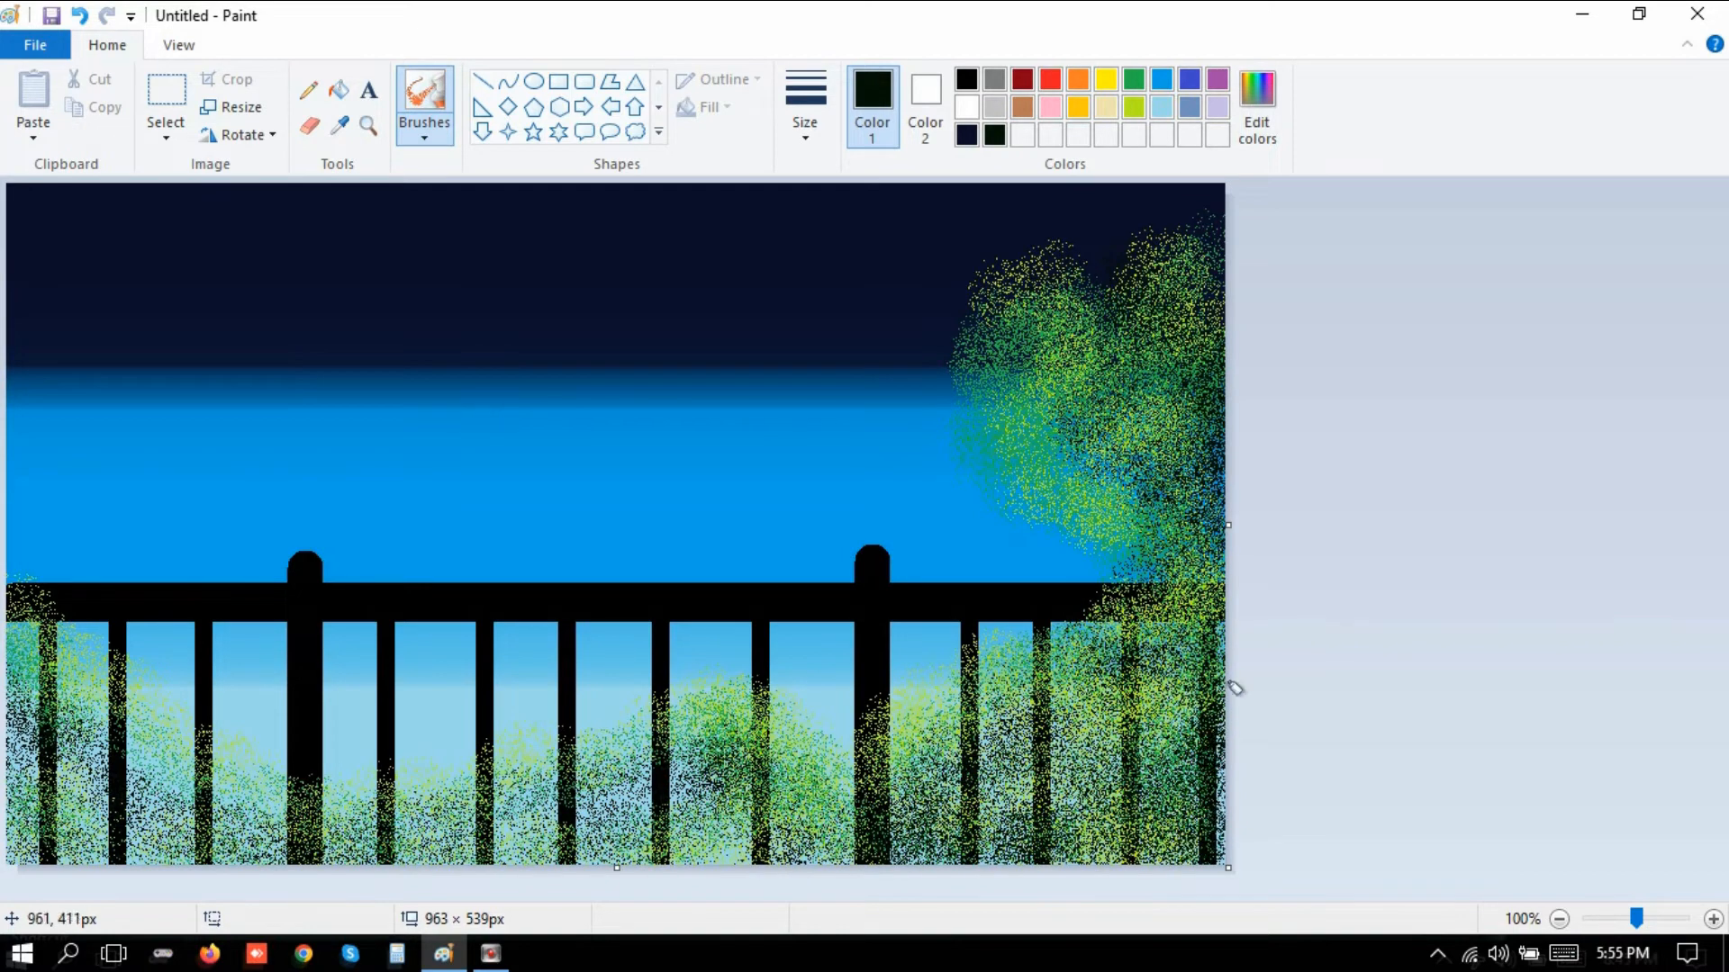
mouse_move(1051, 376)
left_mouse_down()
mouse_move(1099, 468)
mouse_move(1120, 436)
mouse_move(1120, 325)
left_mouse_up()
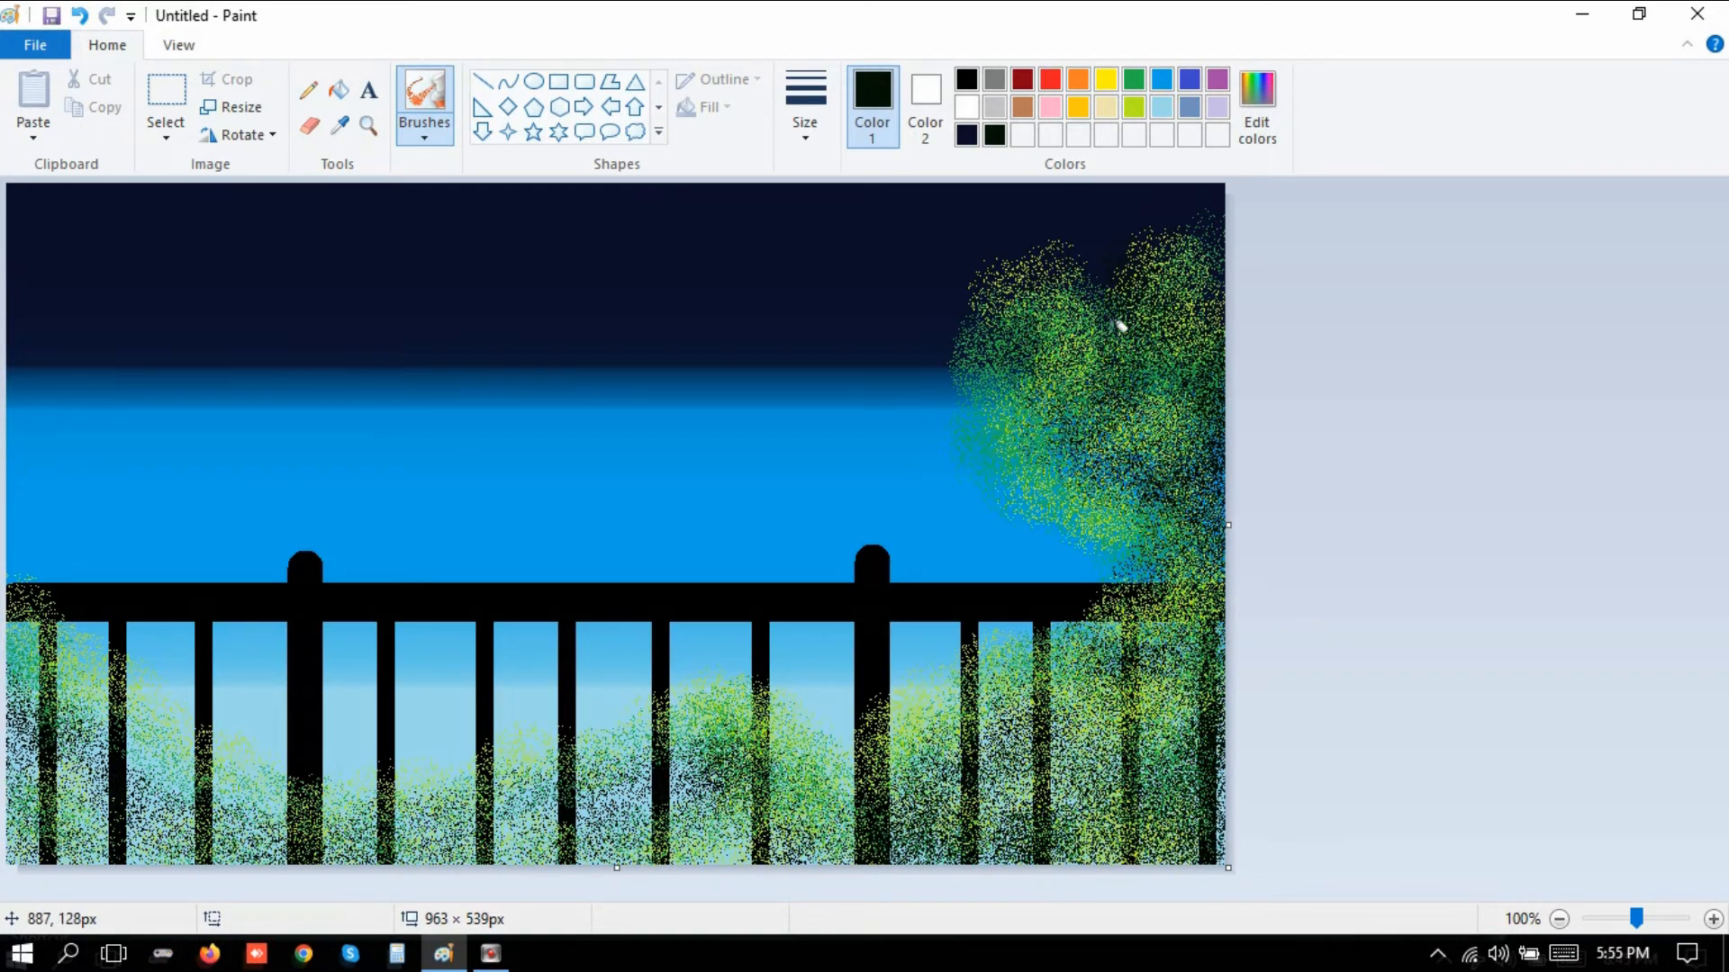
mouse_move(1230, 427)
left_mouse_down()
mouse_move(1220, 501)
mouse_move(1073, 428)
mouse_move(1042, 262)
mouse_move(1136, 286)
mouse_move(1215, 478)
mouse_move(1095, 497)
left_mouse_up()
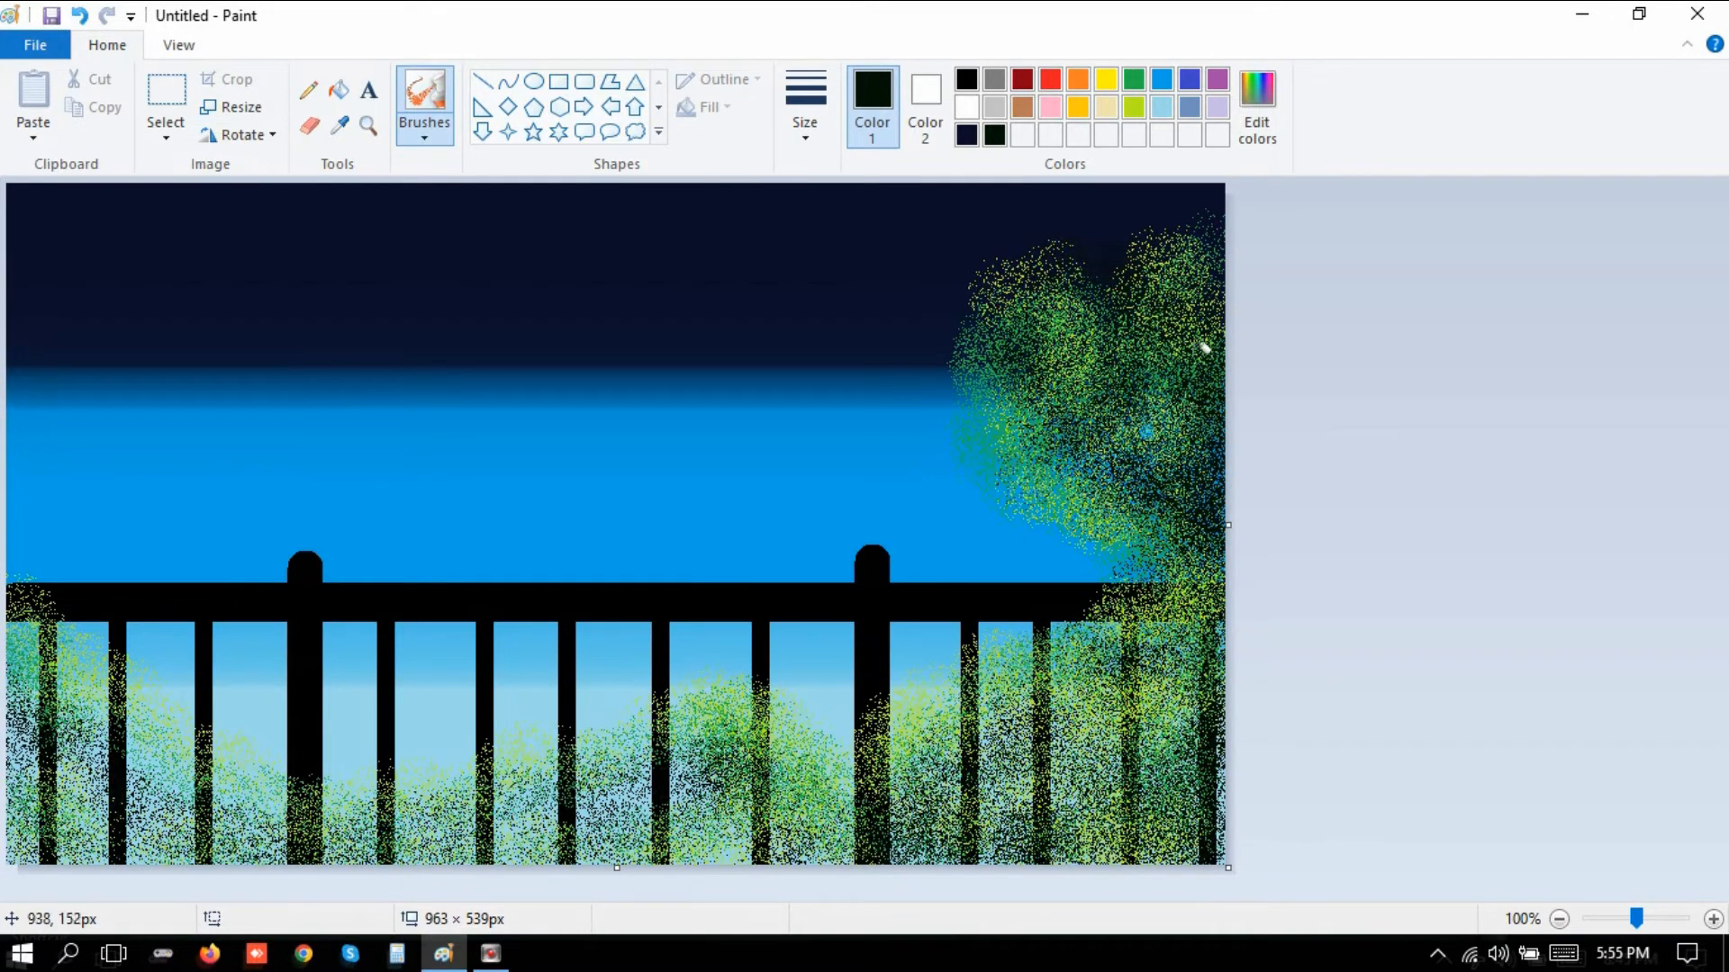
Shade the bushes with near-black green across the whole bottom edge, densest at the base and in both lower corners.
mouse_move(1200, 669)
left_mouse_down()
mouse_move(1155, 602)
mouse_move(1192, 645)
mouse_move(1079, 698)
mouse_move(973, 672)
mouse_move(926, 724)
mouse_move(812, 693)
mouse_move(795, 703)
mouse_move(877, 735)
mouse_move(754, 710)
mouse_move(419, 804)
mouse_move(199, 737)
mouse_move(25, 588)
mouse_move(2, 650)
mouse_move(23, 614)
mouse_move(64, 664)
mouse_move(29, 708)
mouse_move(35, 843)
mouse_move(83, 861)
mouse_move(97, 846)
mouse_move(42, 839)
mouse_move(132, 824)
mouse_move(150, 763)
mouse_move(177, 812)
mouse_move(270, 789)
mouse_move(292, 821)
mouse_move(97, 851)
mouse_move(308, 853)
mouse_move(258, 836)
mouse_move(784, 862)
left_mouse_up()
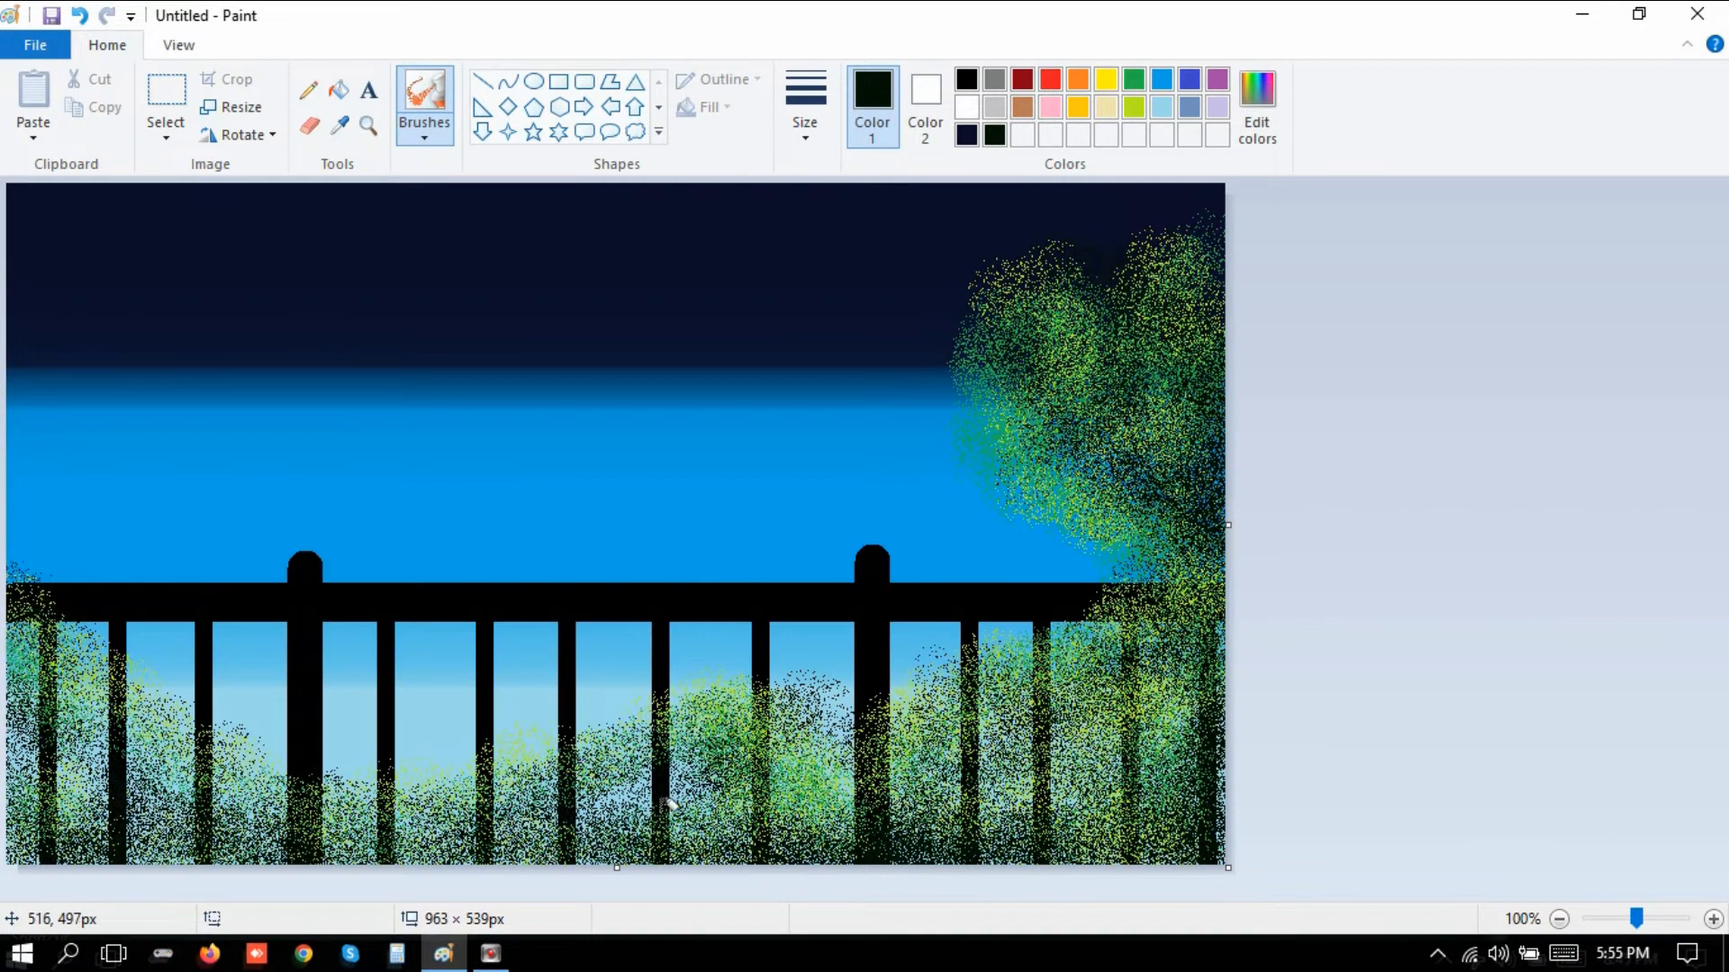
left_click_drag(669, 804, 1075, 780)
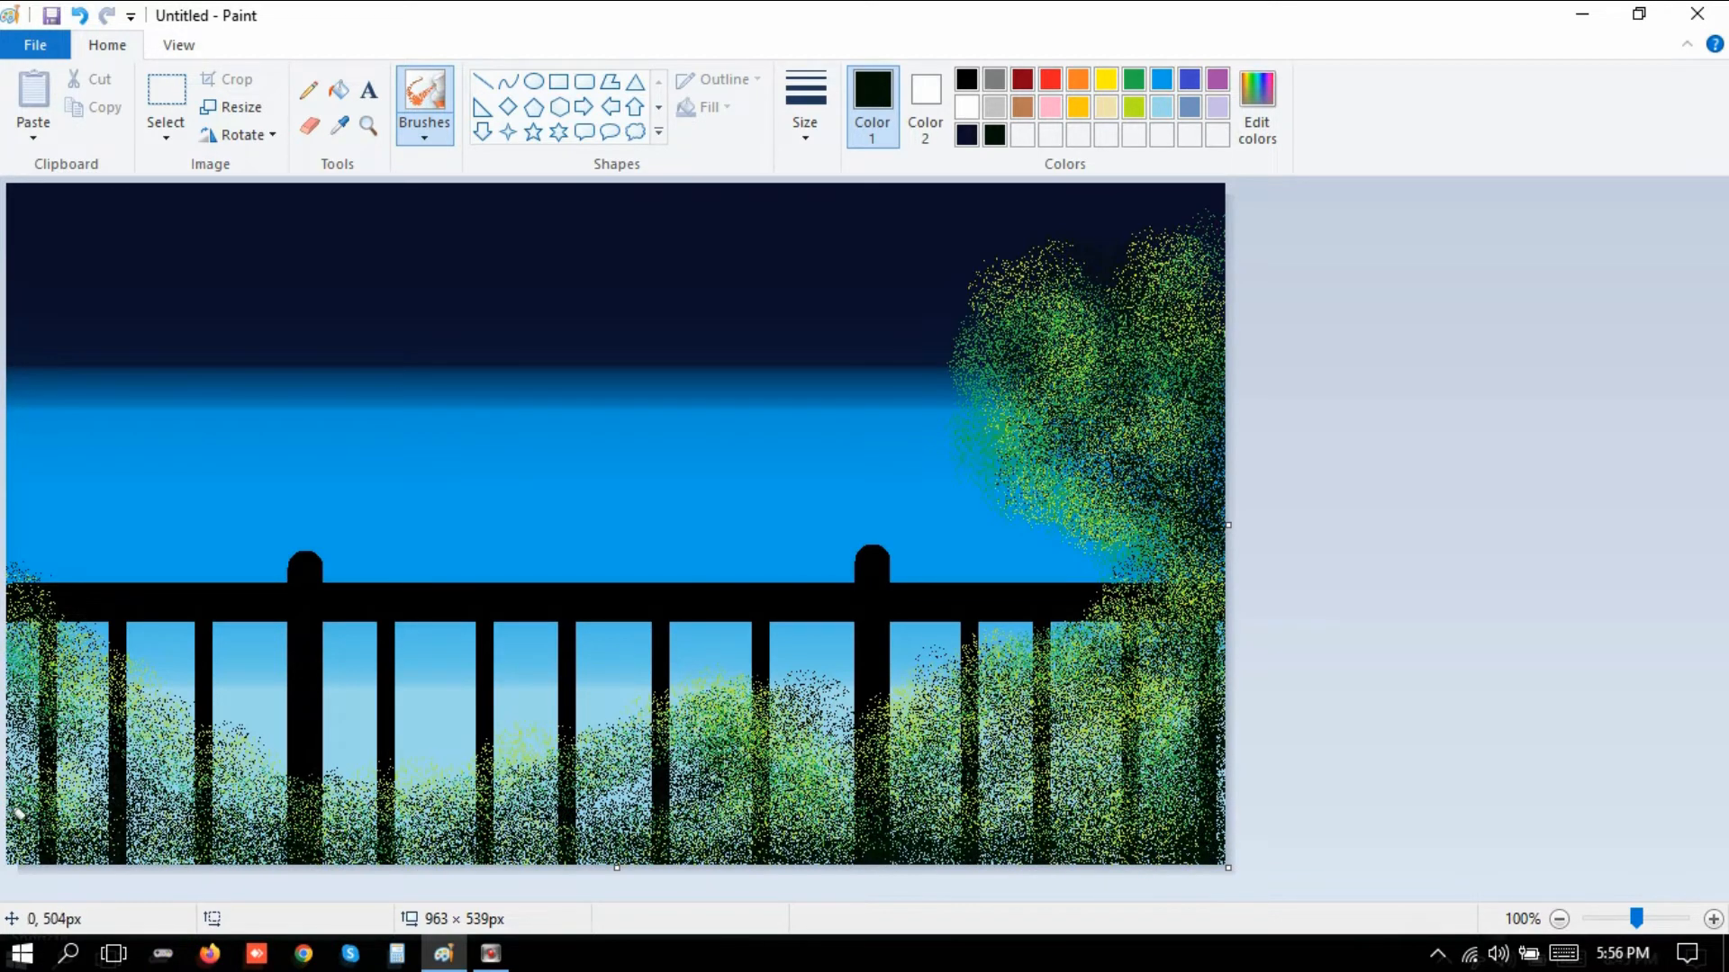
left_click_drag(18, 814, 202, 839)
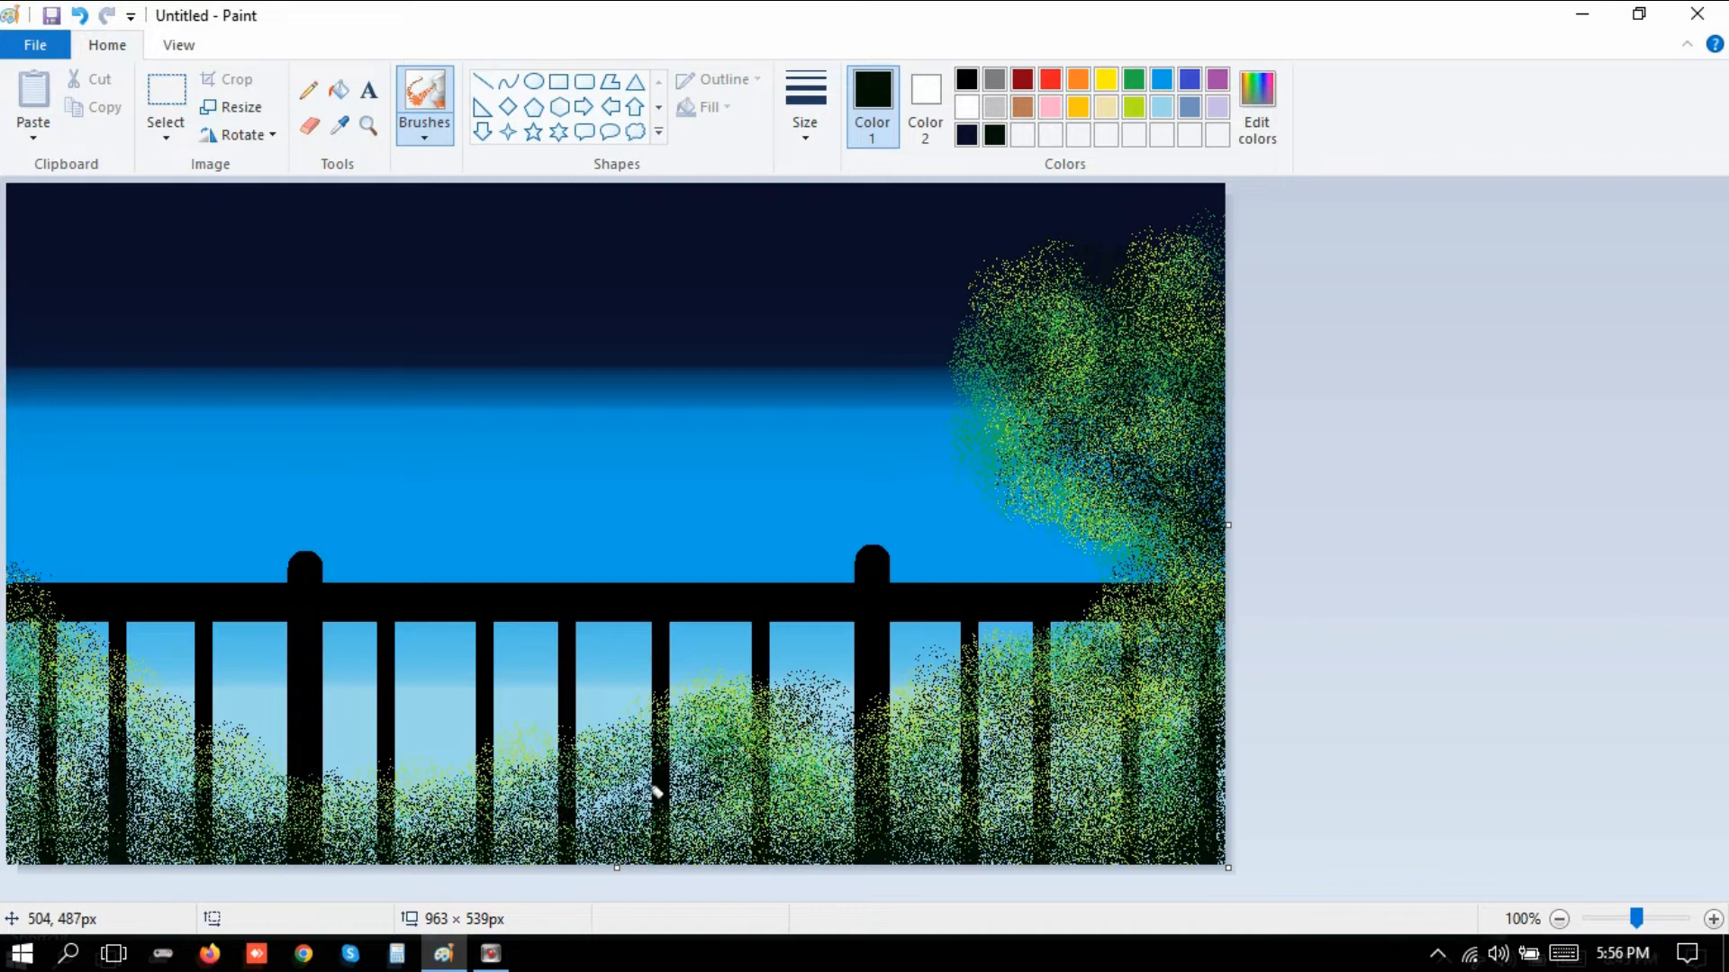
mouse_move(1076, 807)
left_mouse_down()
mouse_move(1060, 770)
mouse_move(1139, 683)
left_mouse_up()
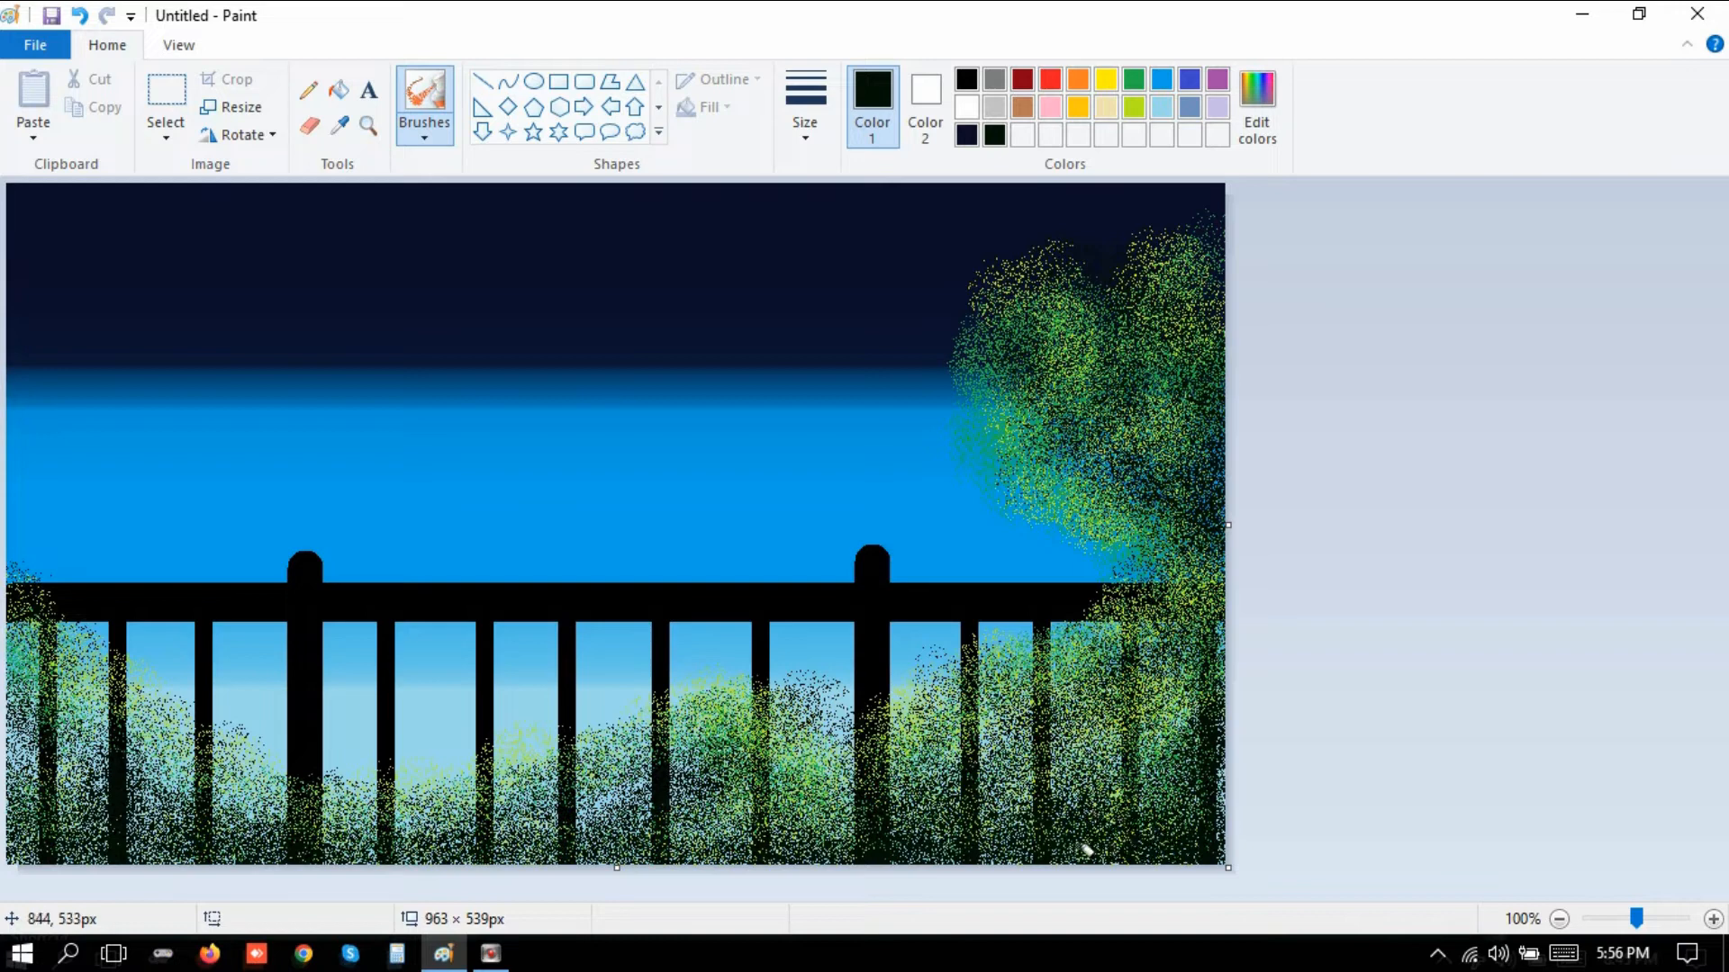
left_click(1164, 693)
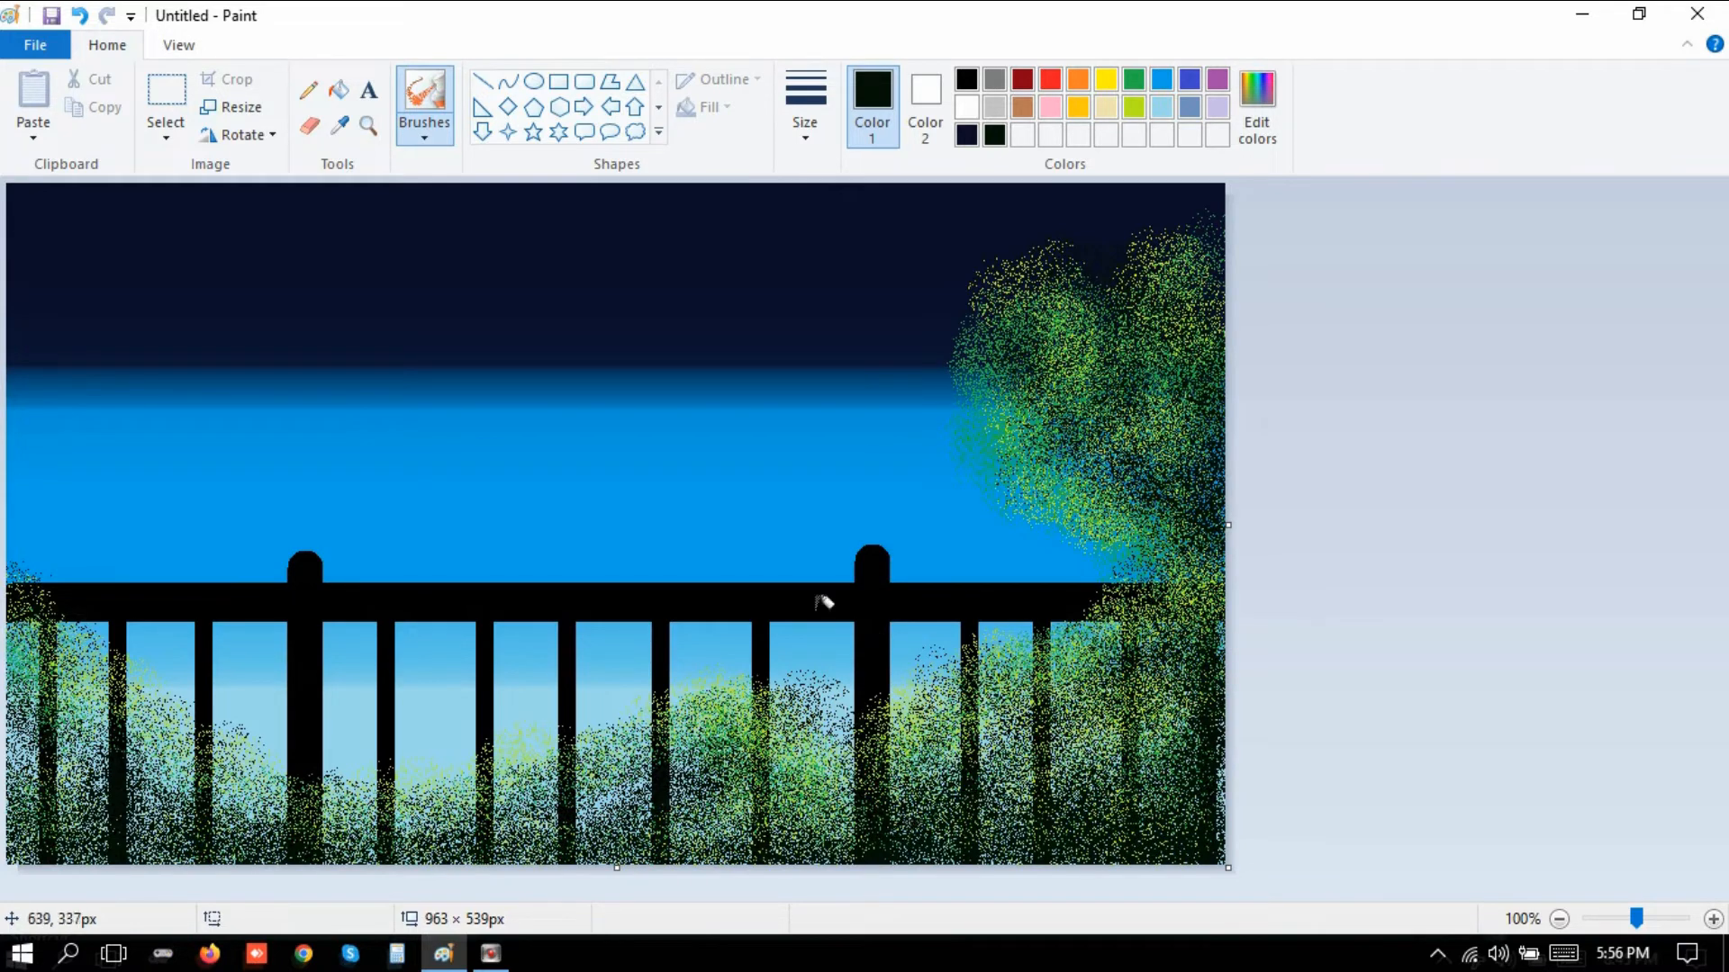
left_click_drag(504, 837, 410, 812)
mouse_move(268, 804)
left_mouse_down()
mouse_move(59, 702)
mouse_move(27, 650)
mouse_move(177, 772)
left_mouse_up()
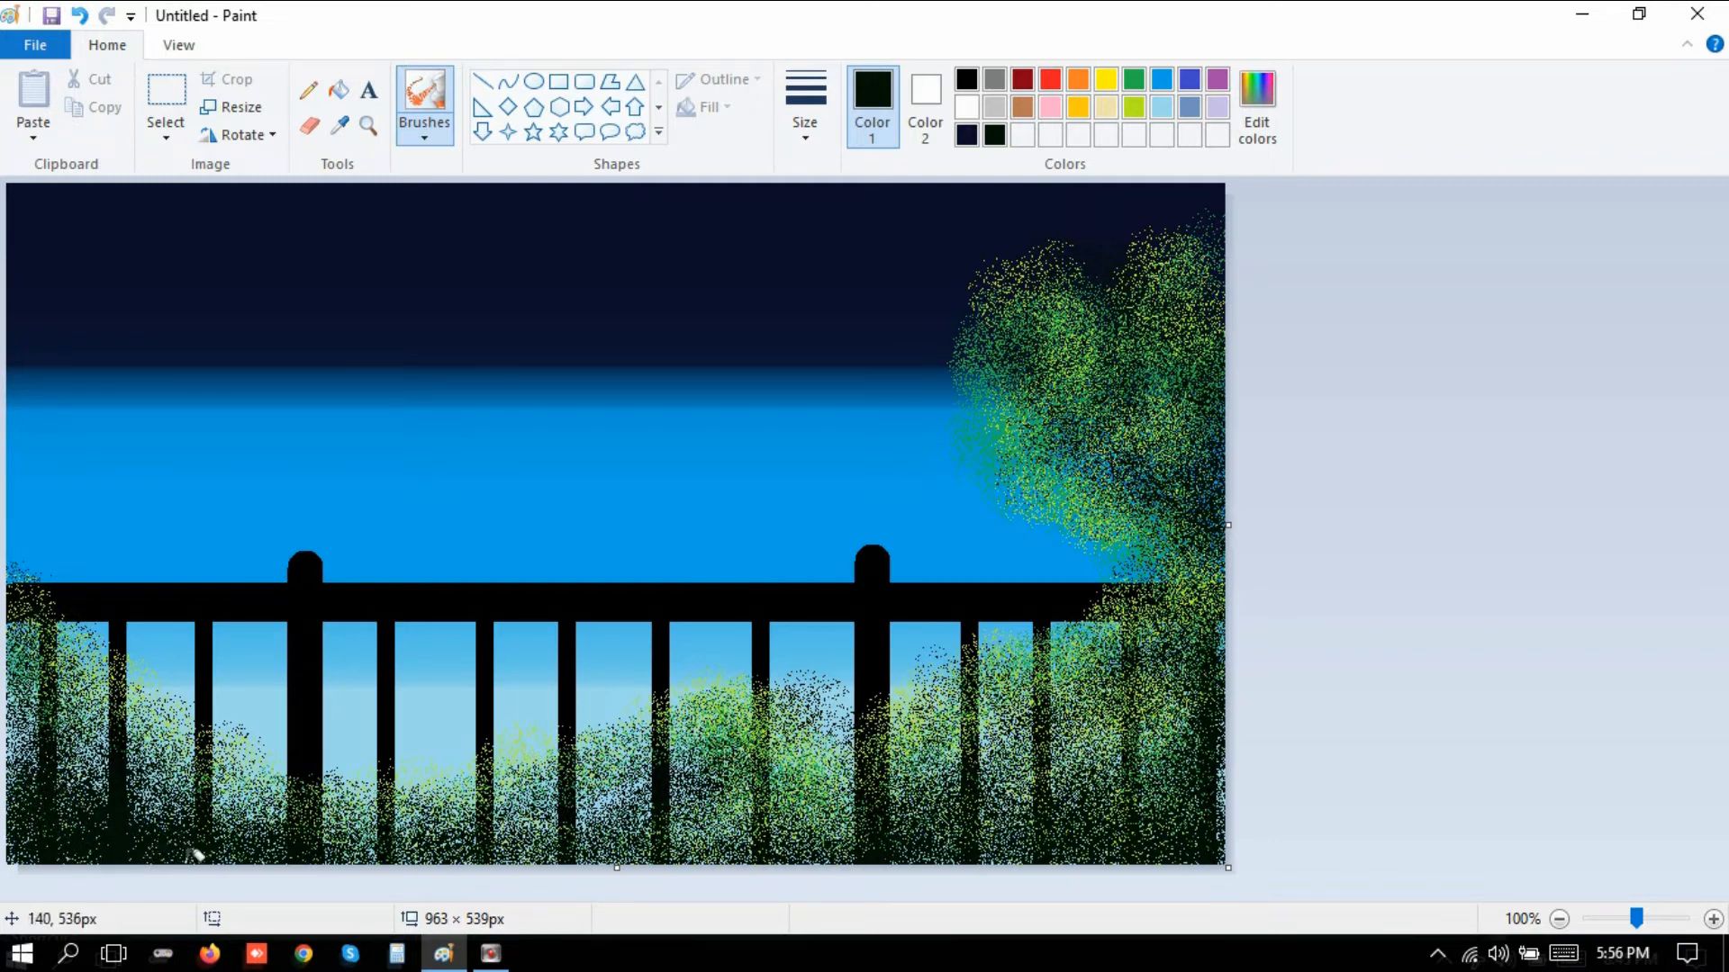
mouse_move(247, 846)
left_mouse_down()
mouse_move(487, 837)
mouse_move(767, 856)
mouse_move(847, 772)
mouse_move(916, 839)
mouse_move(837, 834)
mouse_move(855, 842)
mouse_move(955, 852)
mouse_move(1048, 822)
mouse_move(1231, 837)
left_mouse_up()
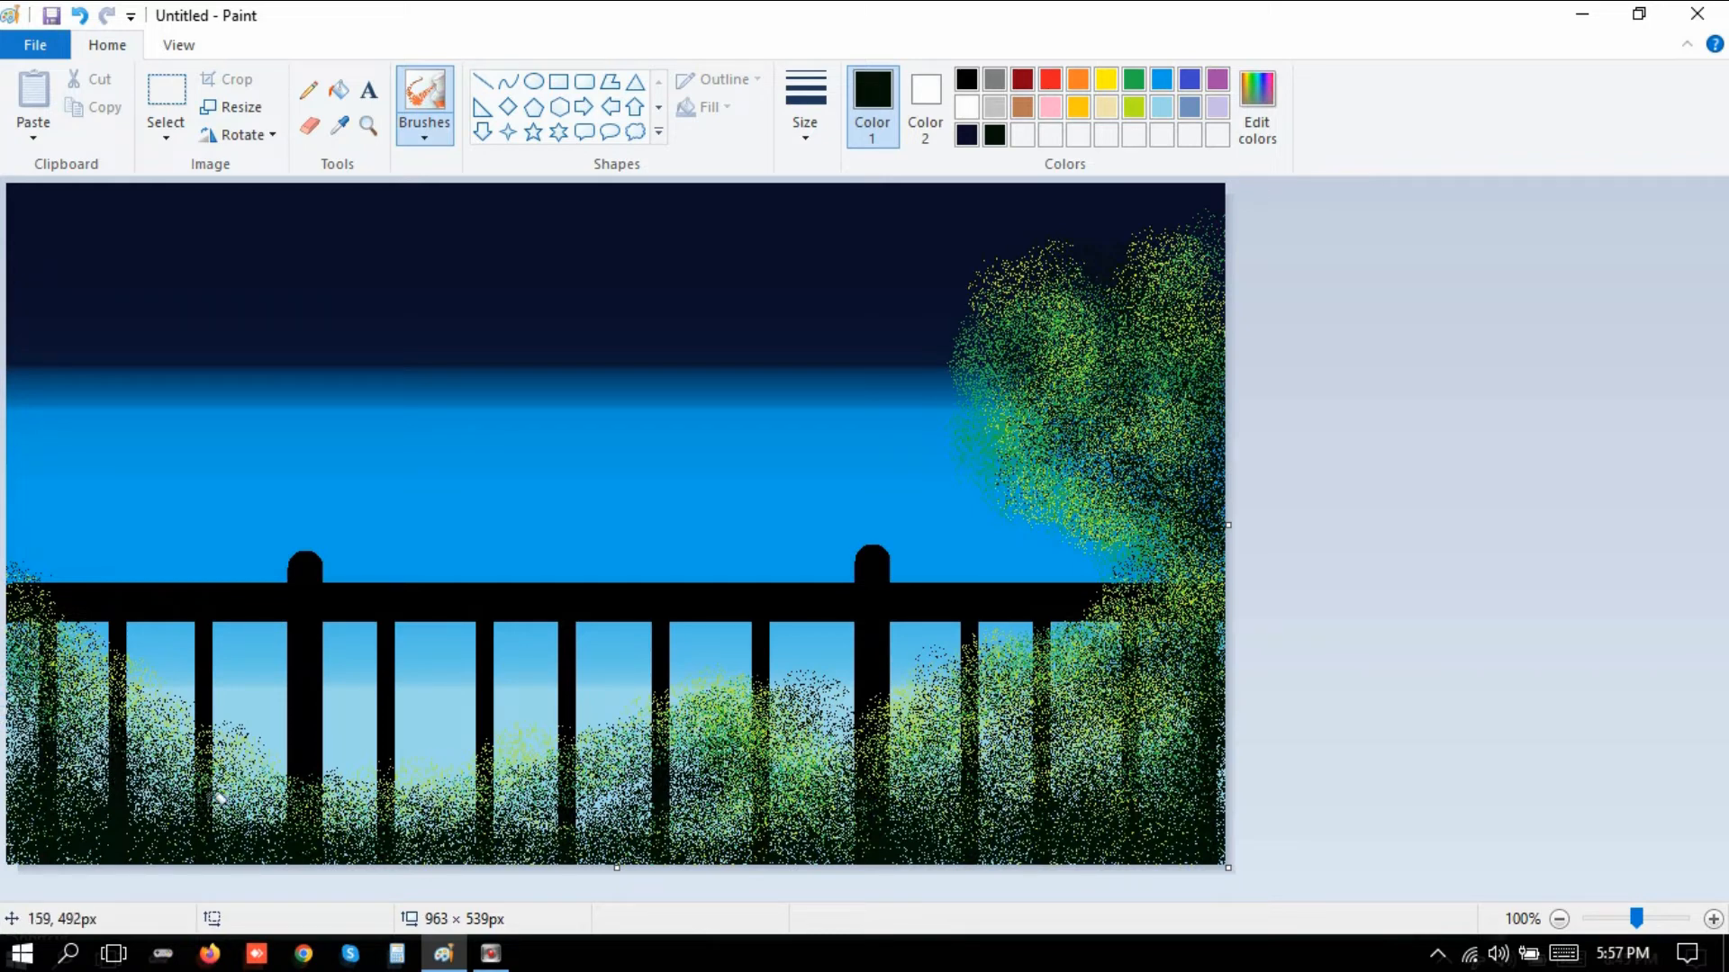
Dab the first rose-pink petal clusters on the left bushes with the plain Brush instead of the Airbrush.
left_click(1051, 107)
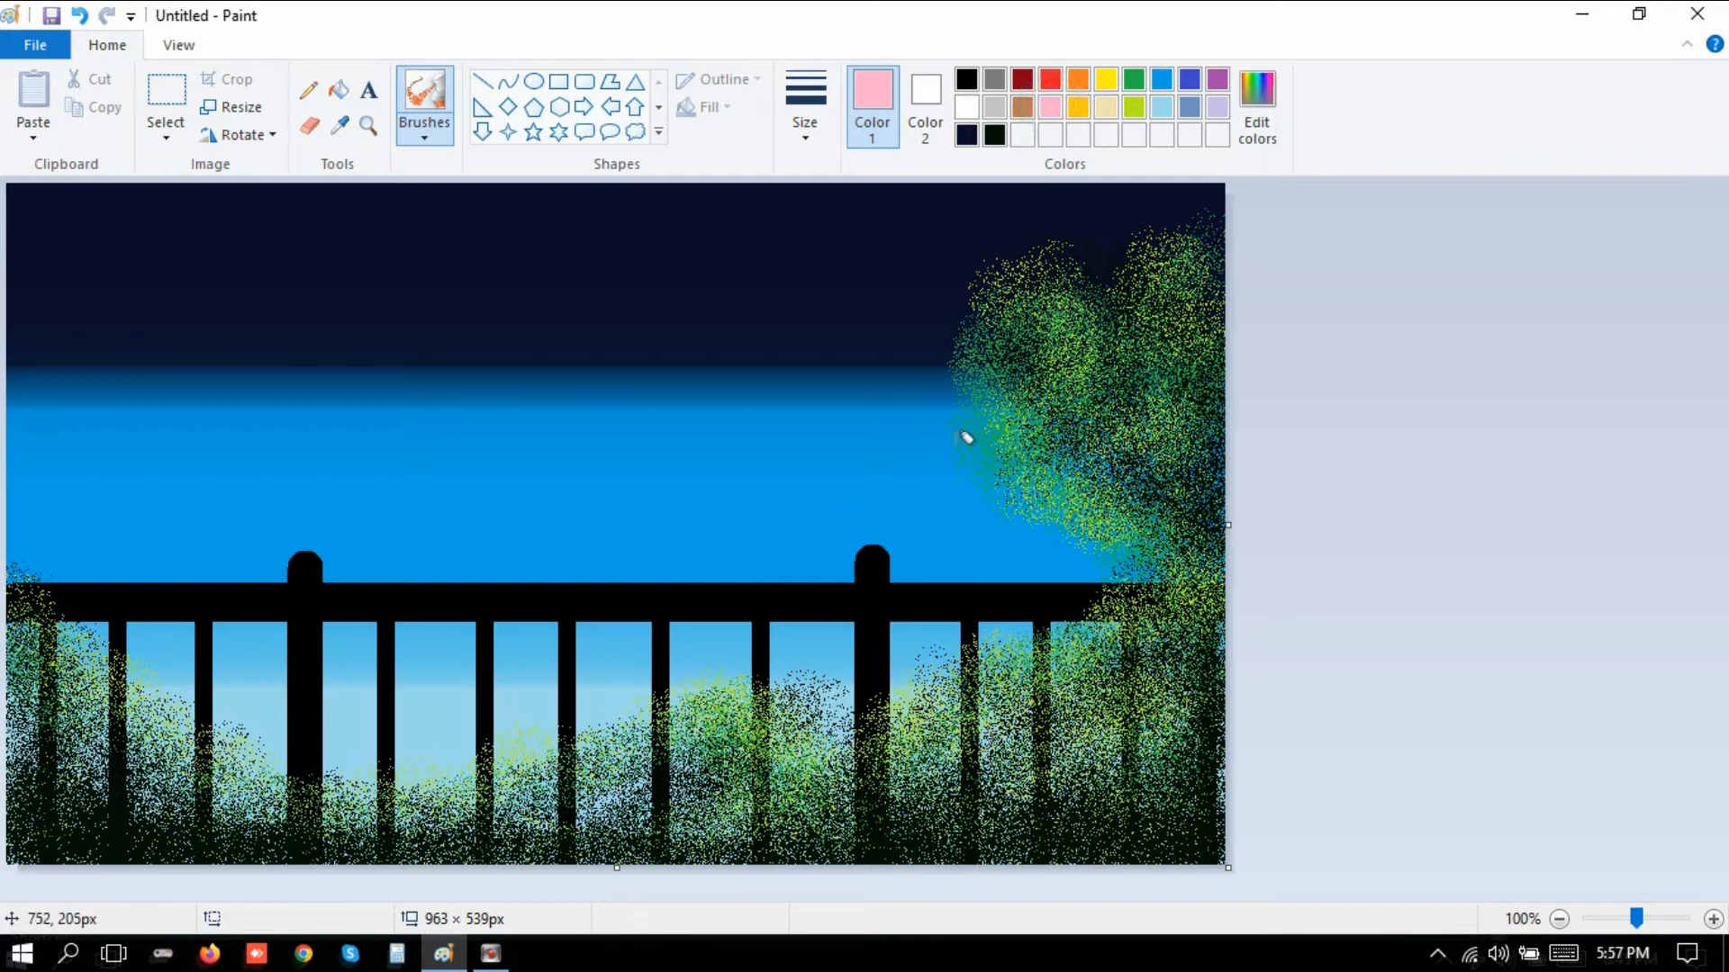
left_click(427, 135)
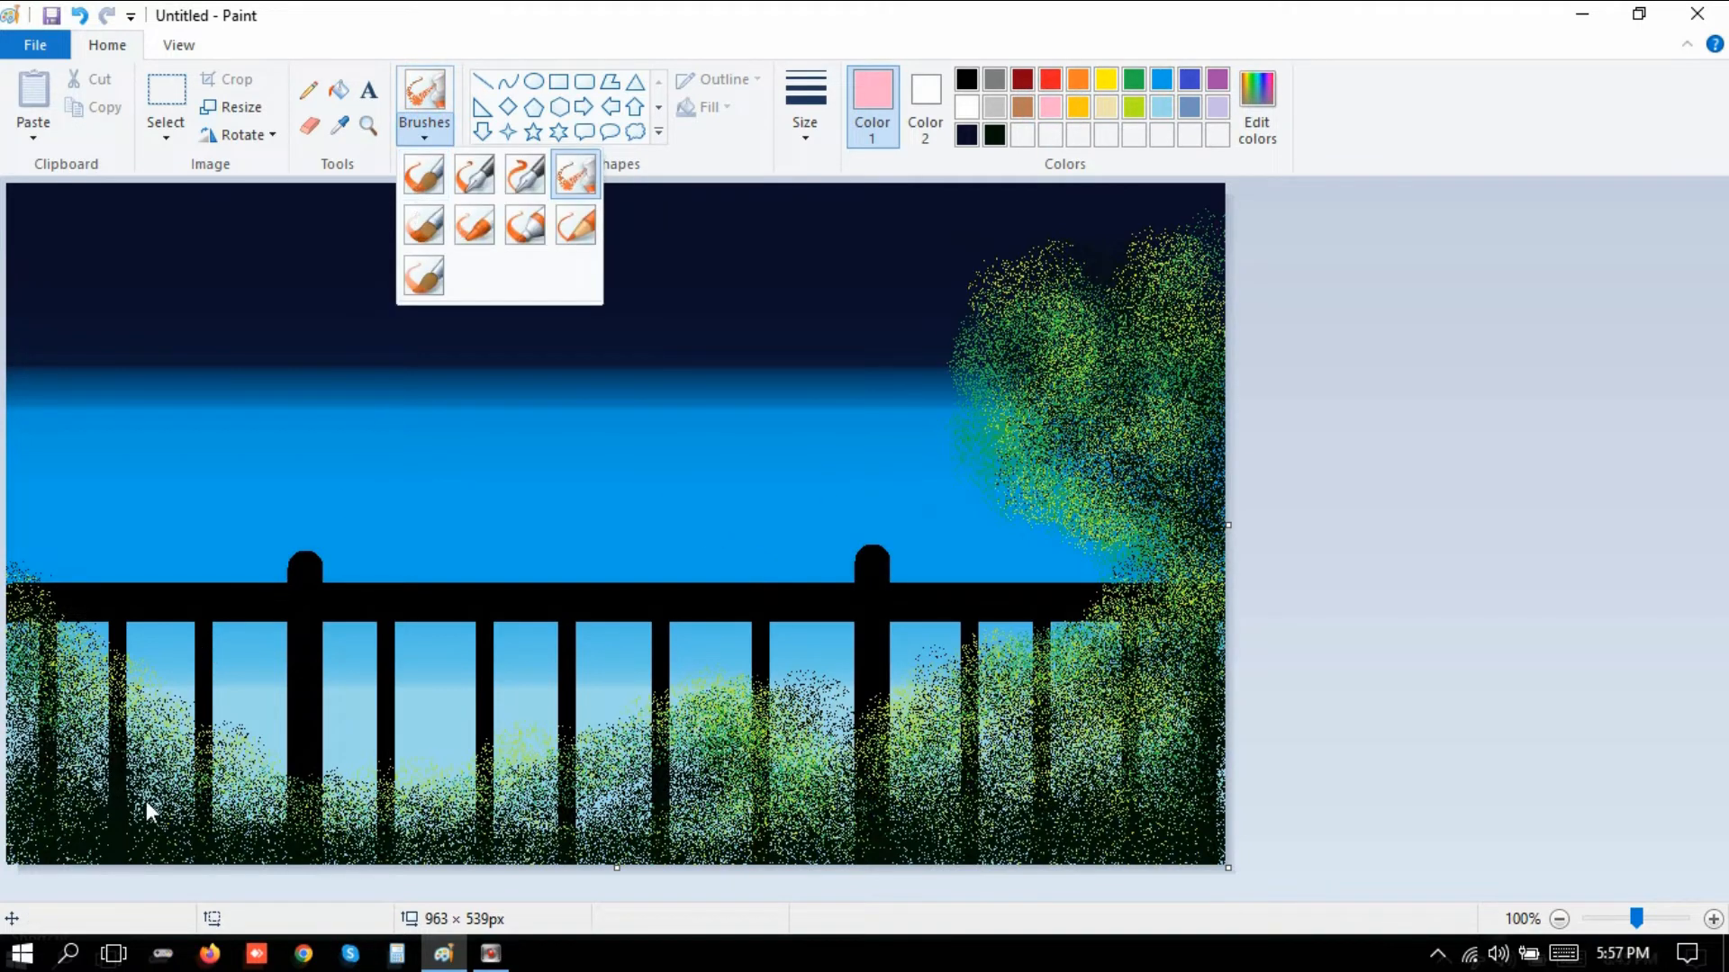
left_click(423, 225)
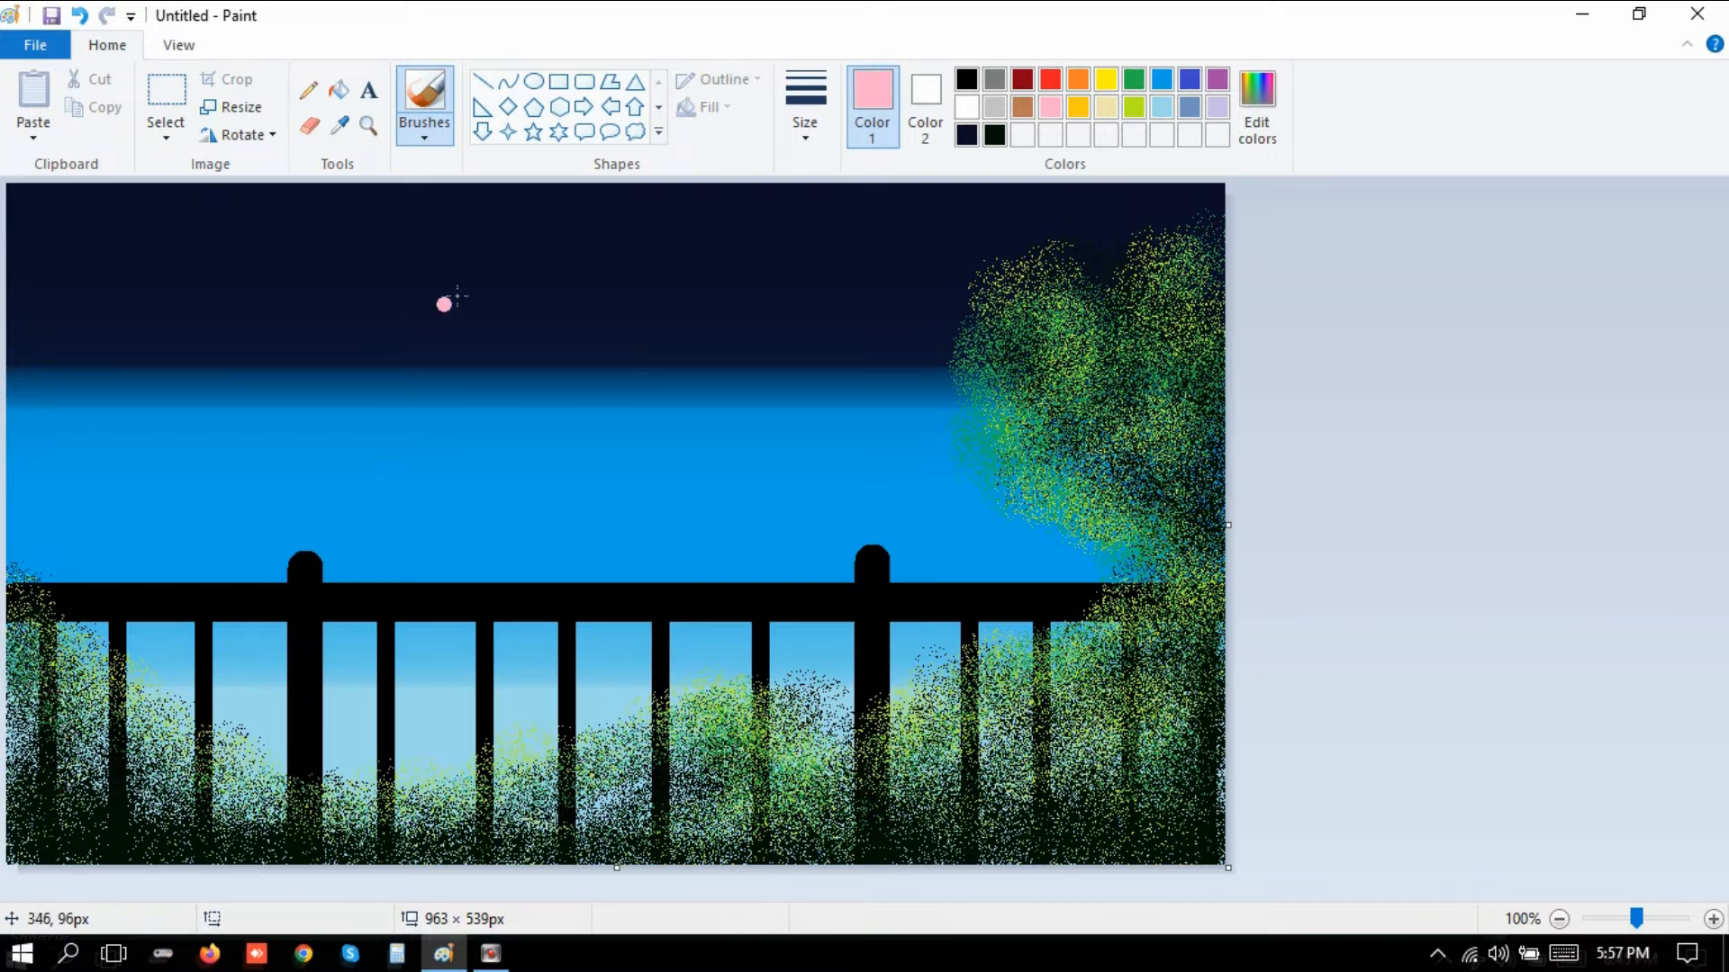
left_click(412, 133)
left_click(422, 171)
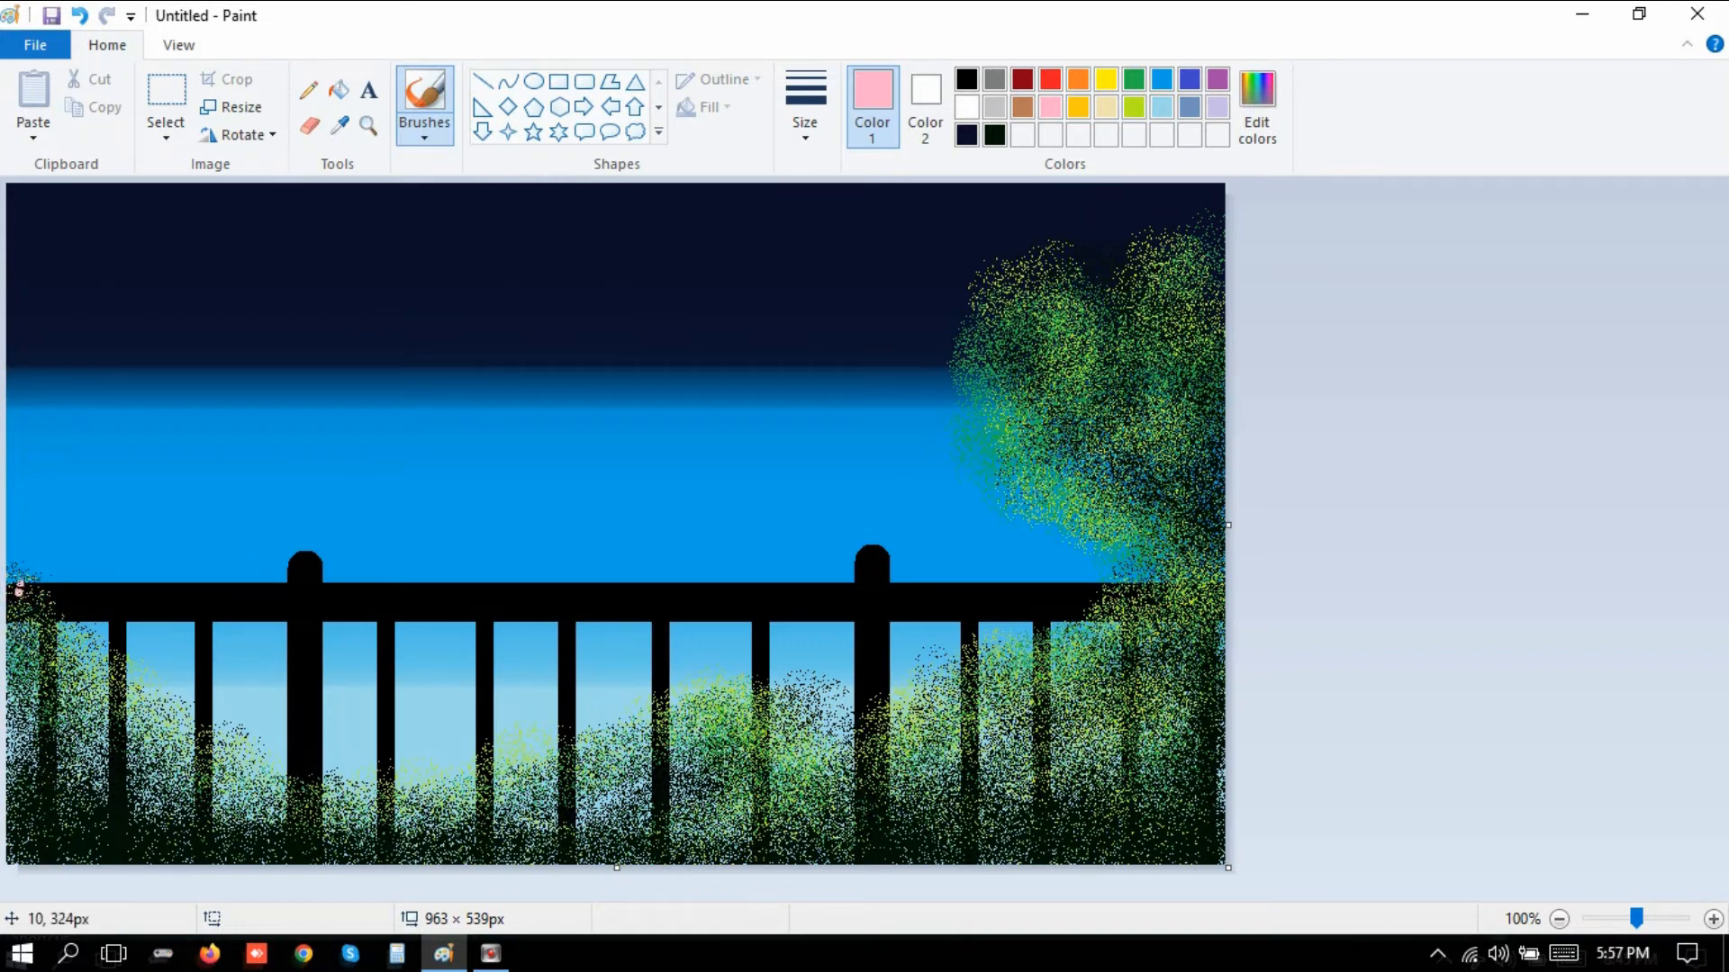
left_click(59, 702)
left_click(42, 768)
left_click(54, 770)
left_click(230, 803)
left_click(226, 812)
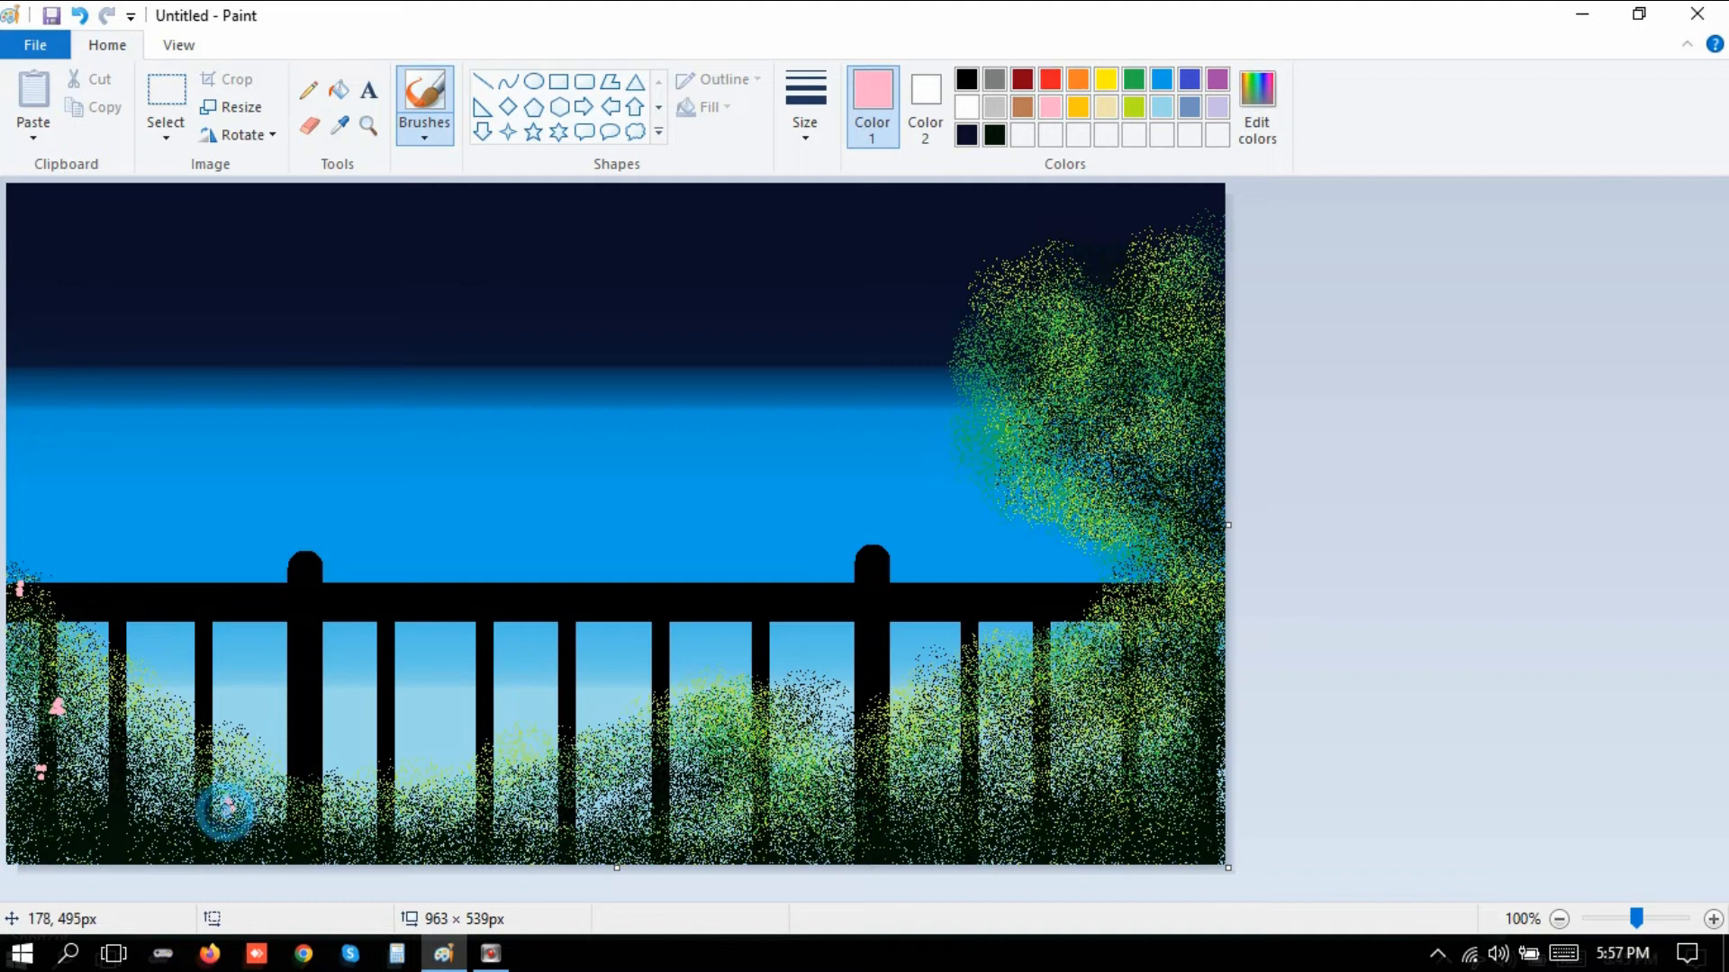
left_click(233, 806)
Add more rose-pink flowers between the first balusters and scatter single dots down the left edge of the bushes.
left_click(176, 760)
left_click(150, 751)
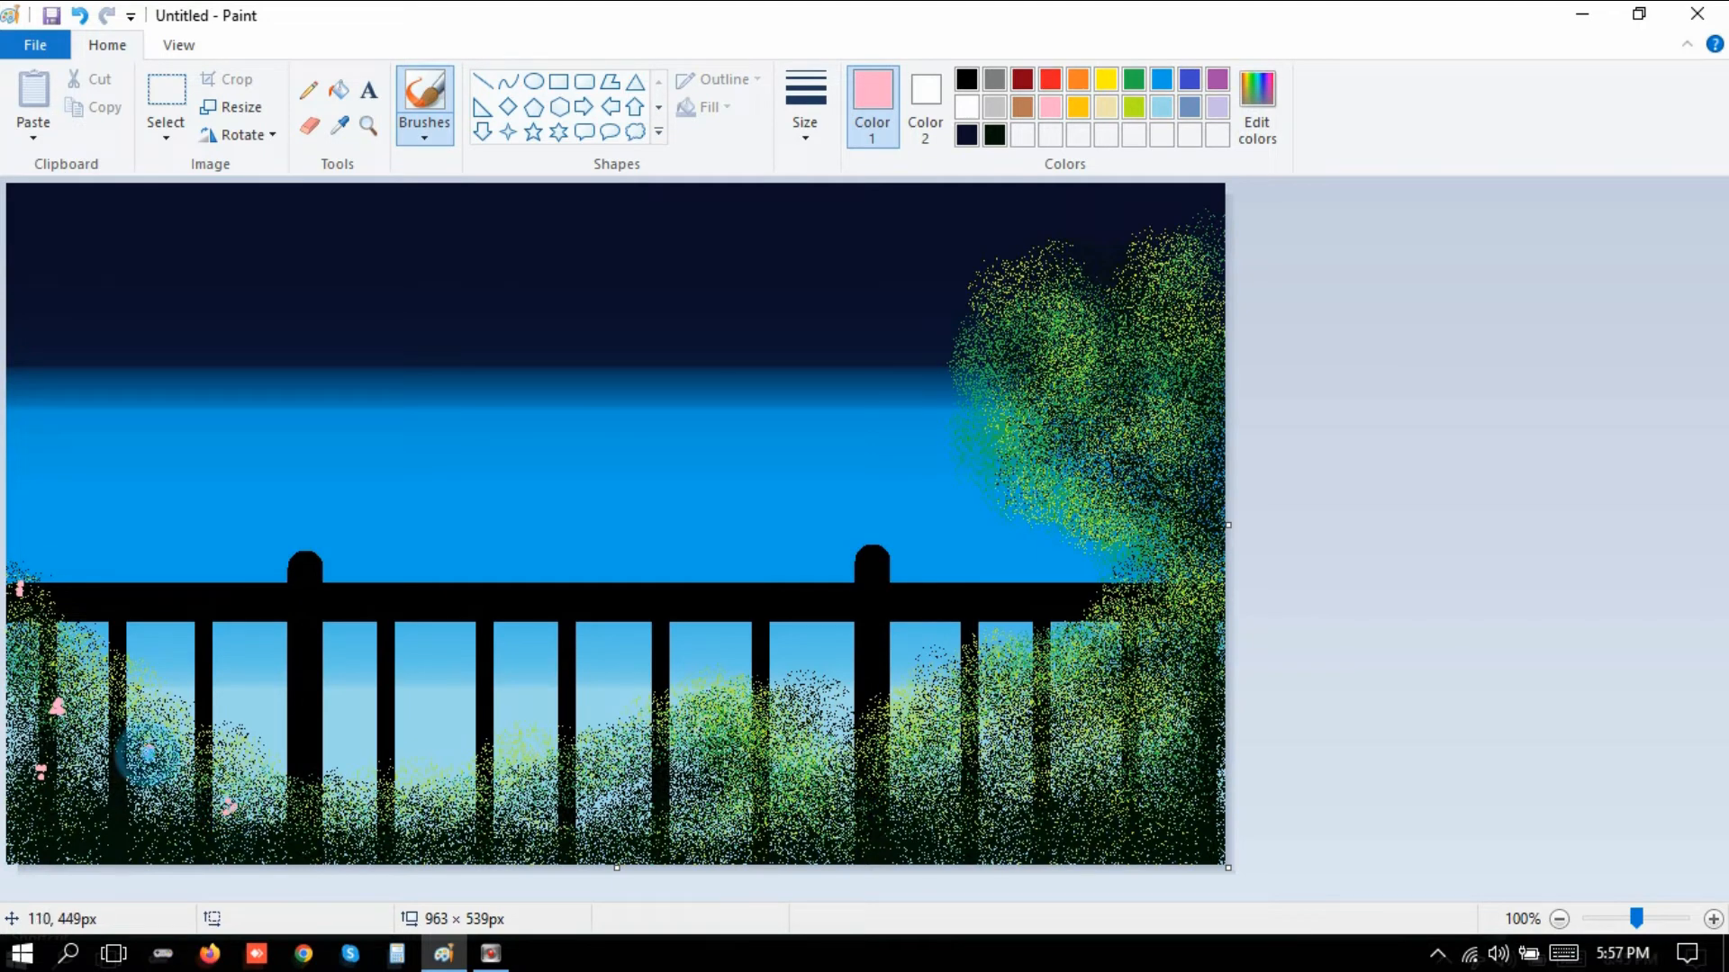
left_click(161, 703)
left_click(93, 731)
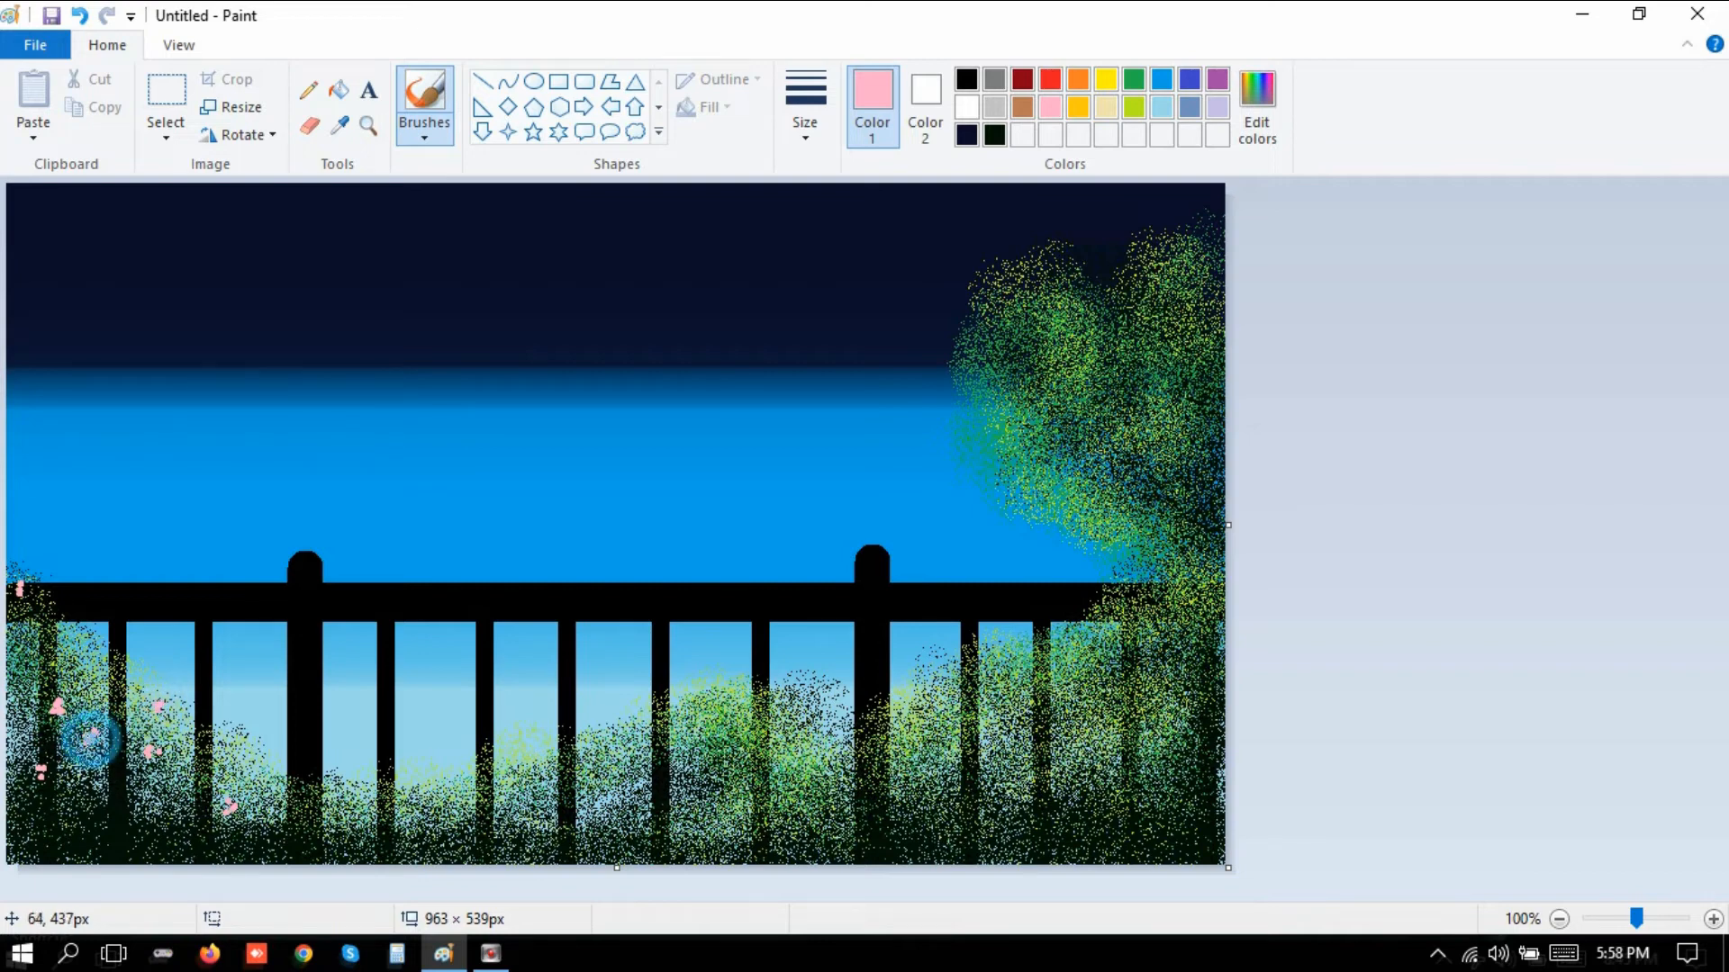
left_click(29, 682)
left_click(25, 715)
left_click(21, 809)
left_click(41, 822)
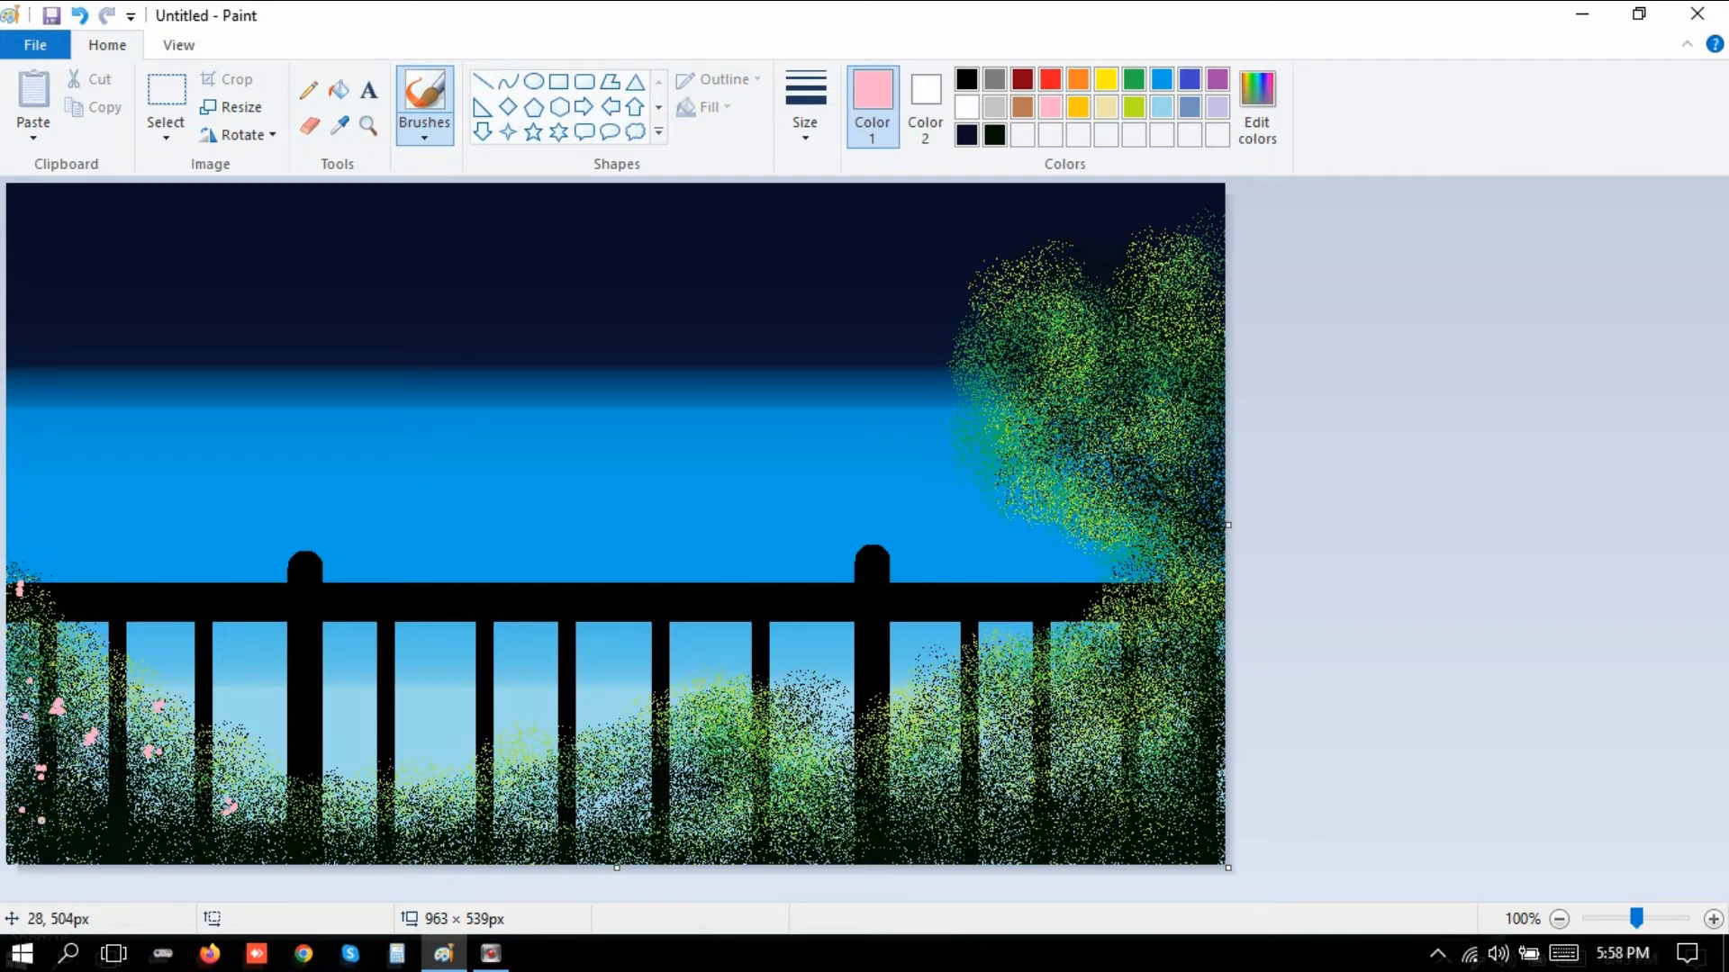
Build two rose-pink blossoms from overlapping dabs low in the left bushes, the larger one over the second baluster.
left_click(57, 810)
left_click(54, 818)
left_click(112, 816)
left_click(115, 818)
left_click(110, 813)
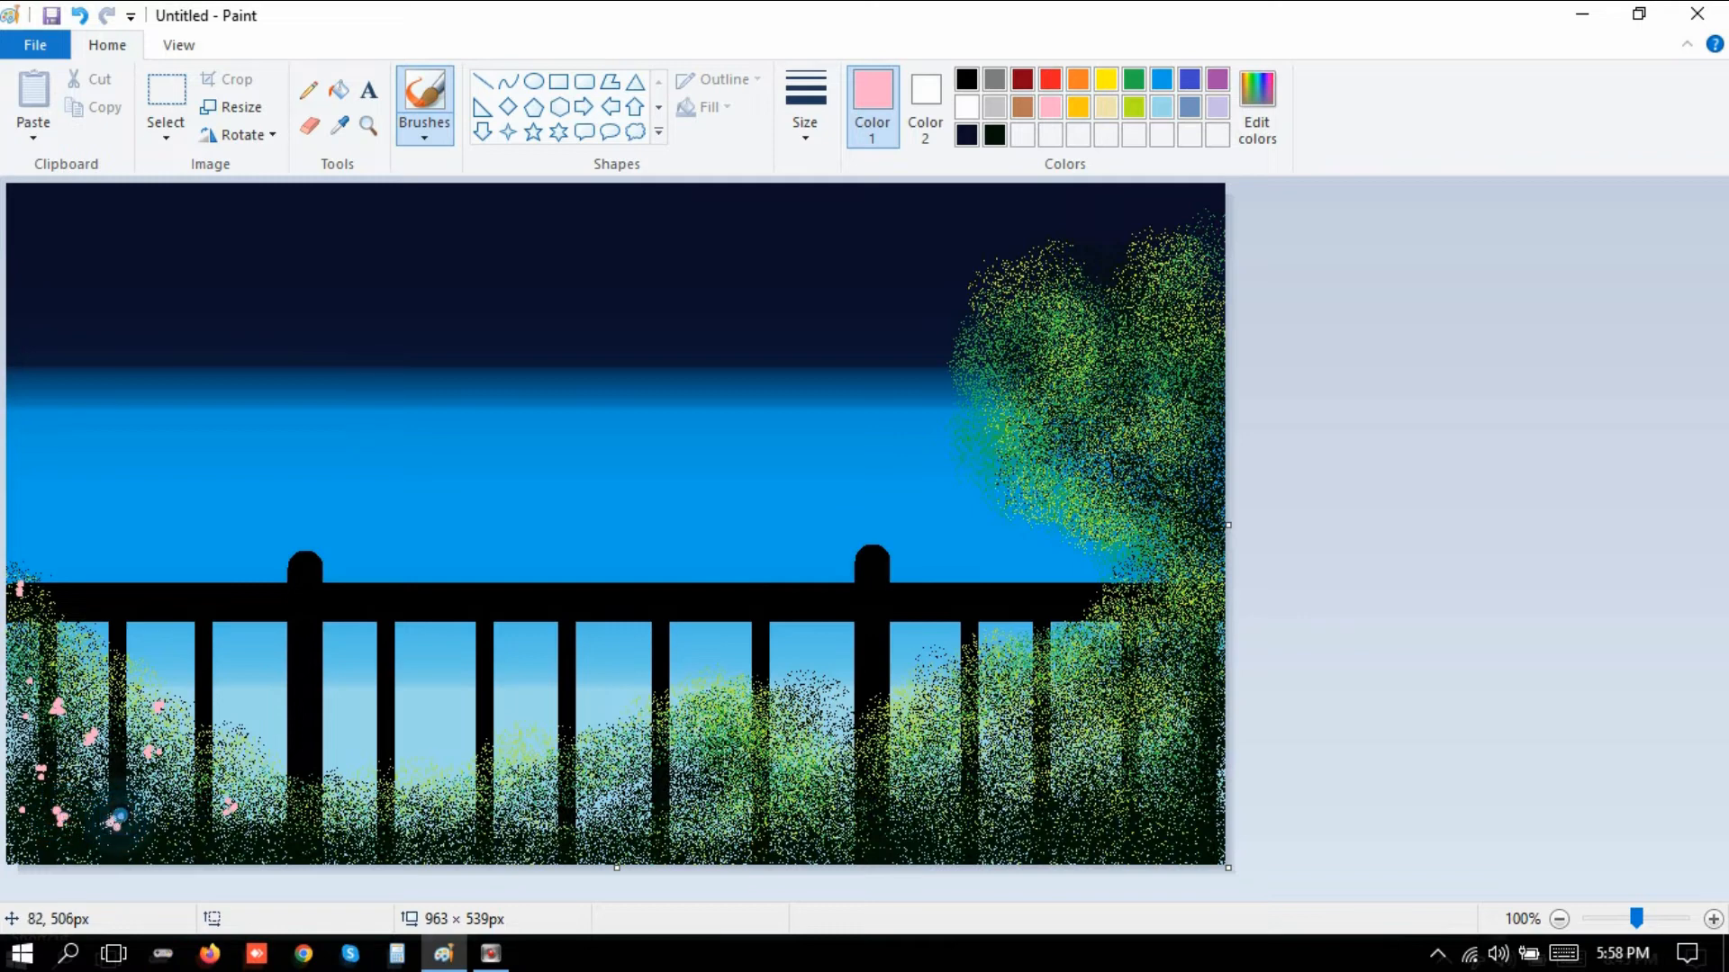
left_click(107, 812)
left_click(108, 811)
left_click(114, 808)
left_click(104, 818)
left_click(116, 822)
Build another full rose-pink blossom at the bottom edge, just left of the third baluster.
left_click(165, 844)
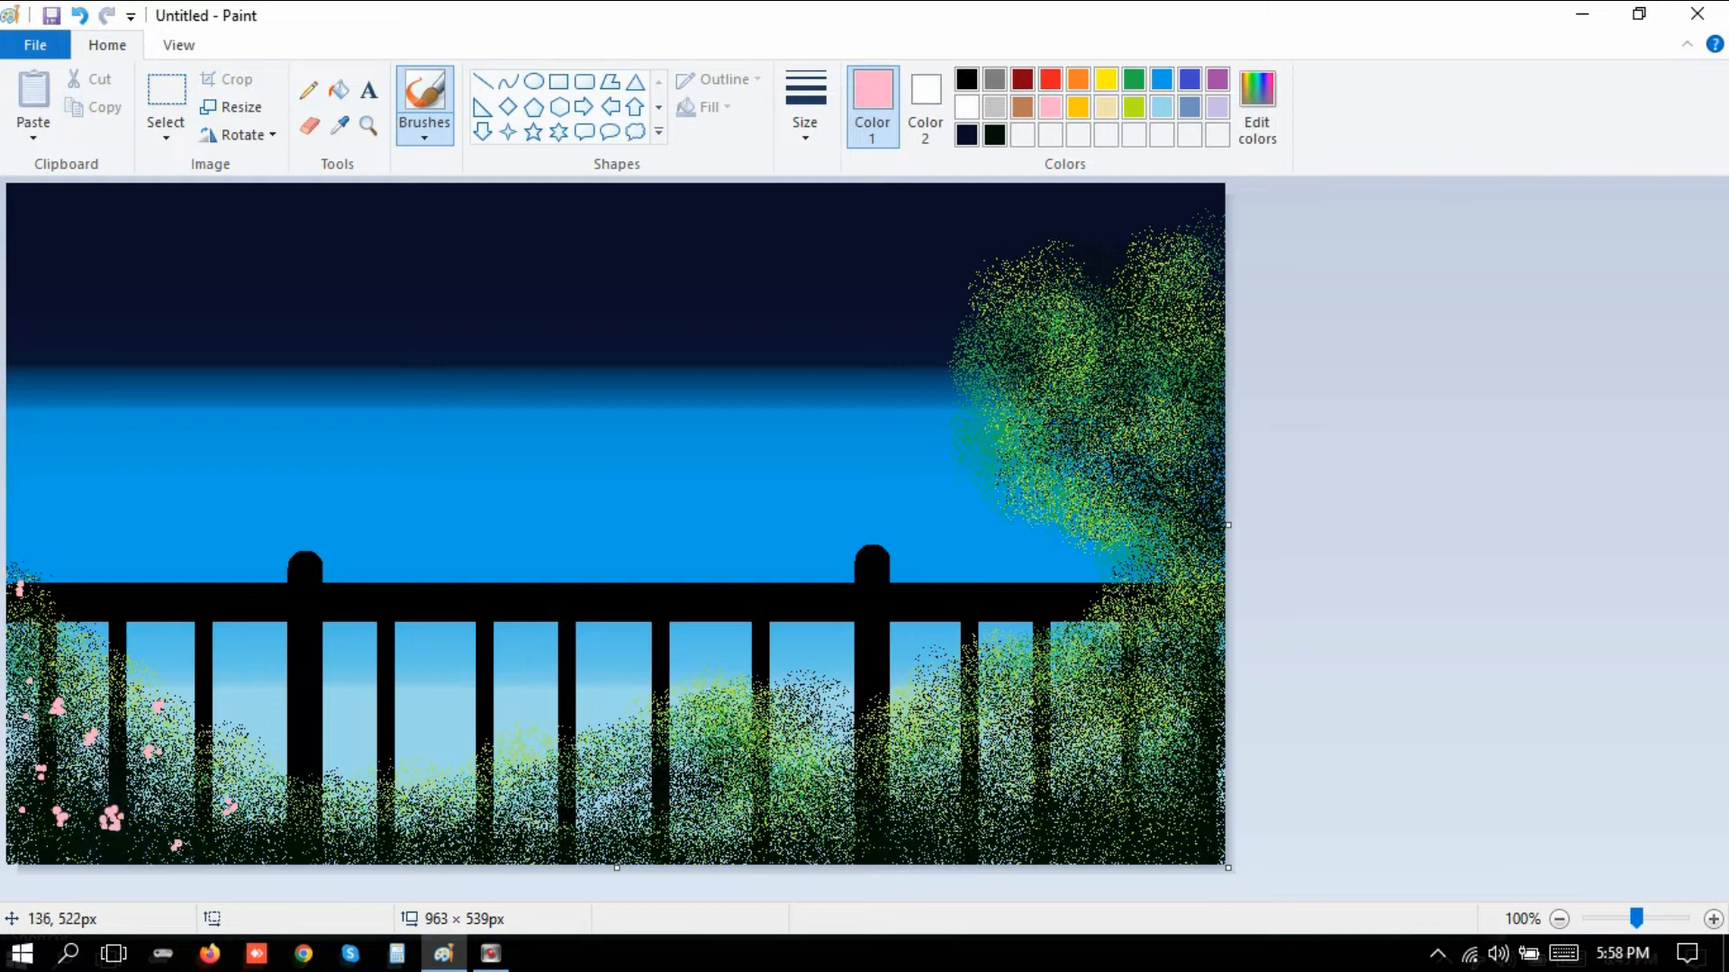
left_click(169, 845)
left_click(168, 846)
left_click(169, 847)
left_click(174, 849)
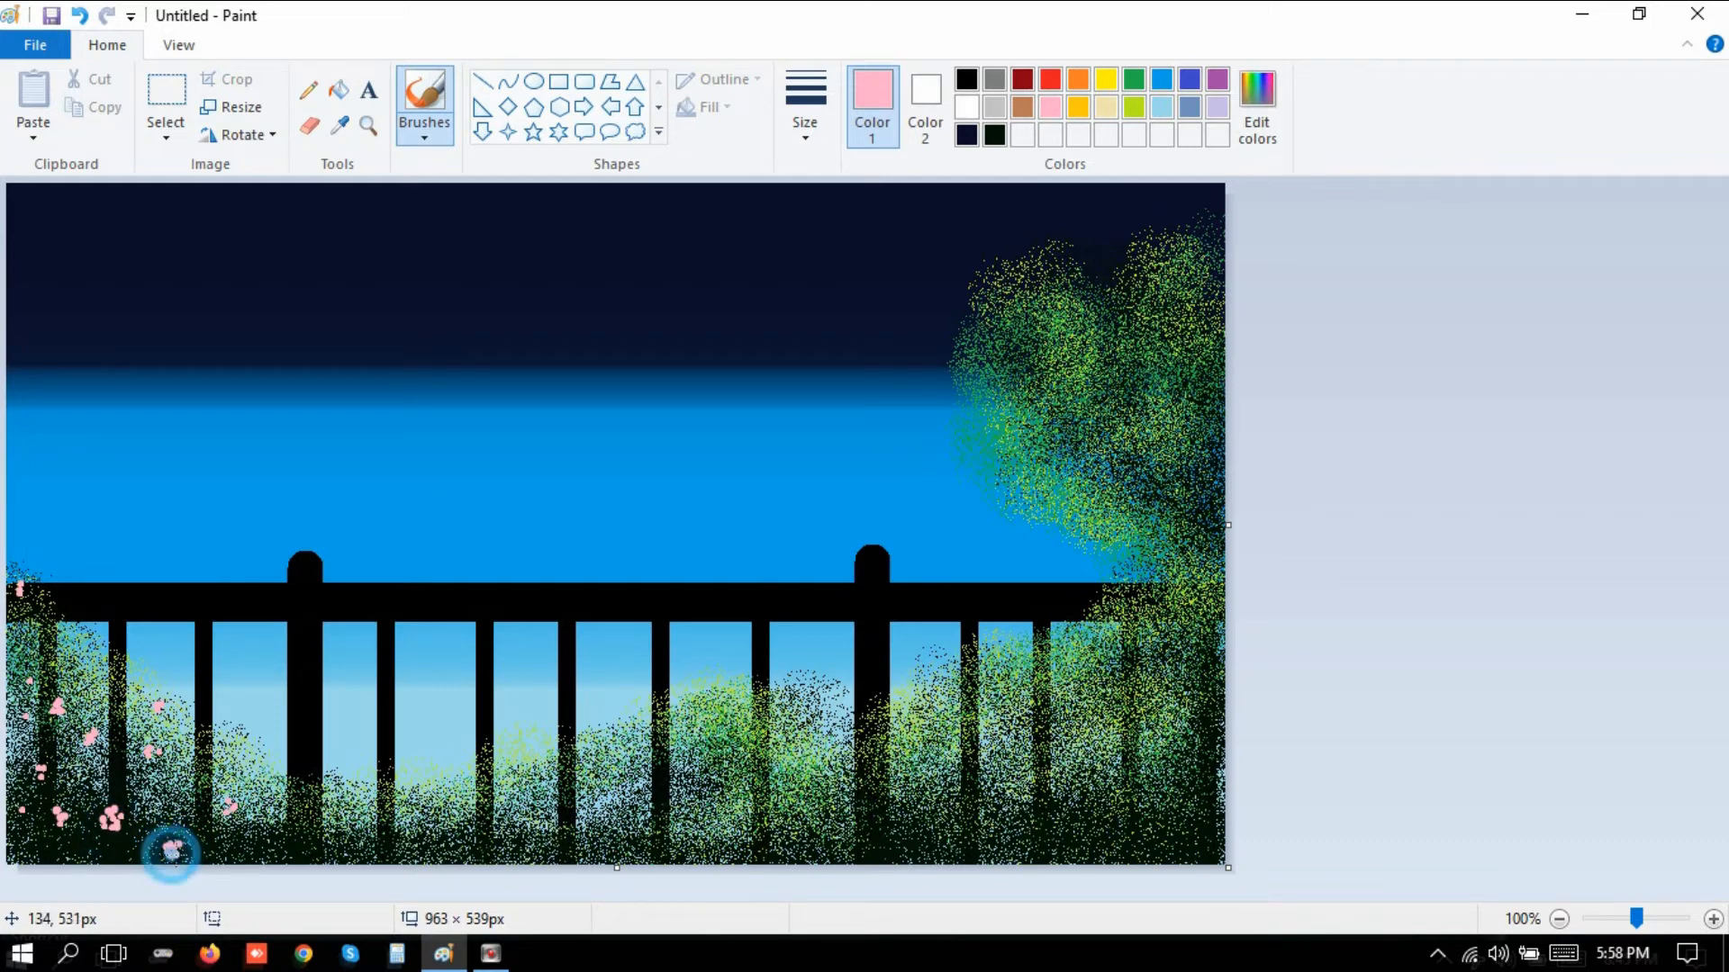
left_click(178, 851)
Dab a small rose-pink petal cluster and scattered single dots on the left lobe of the tree crown.
left_click(358, 842)
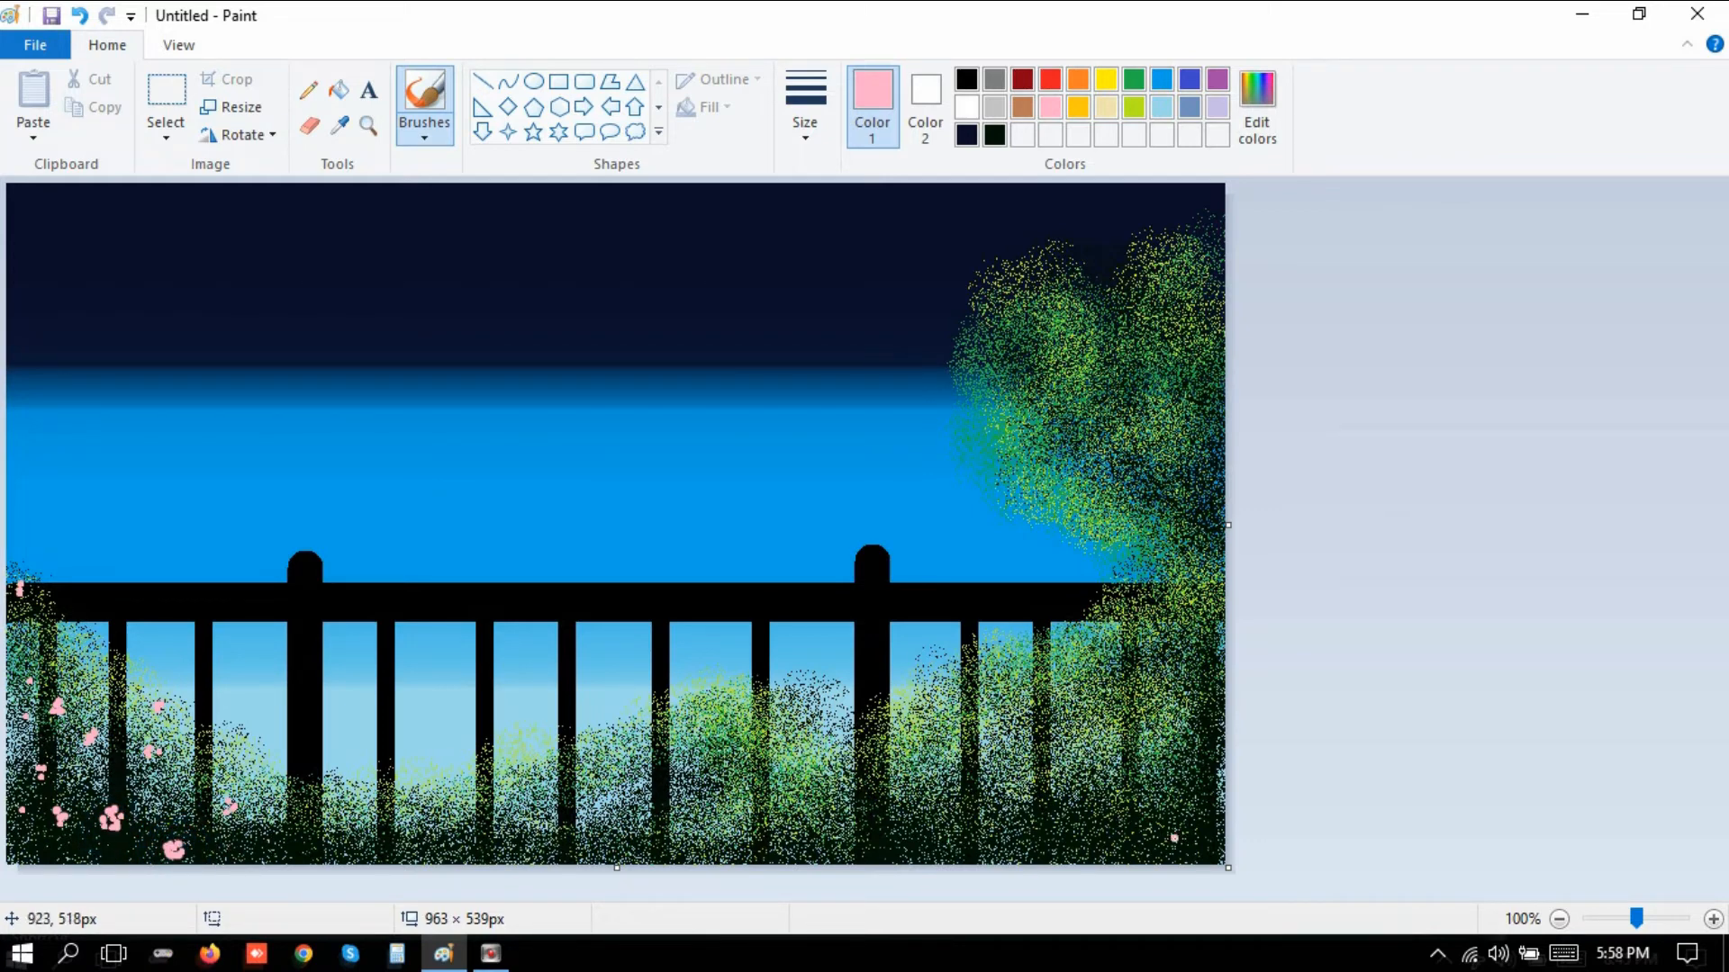
left_click(1021, 389)
left_click(1025, 392)
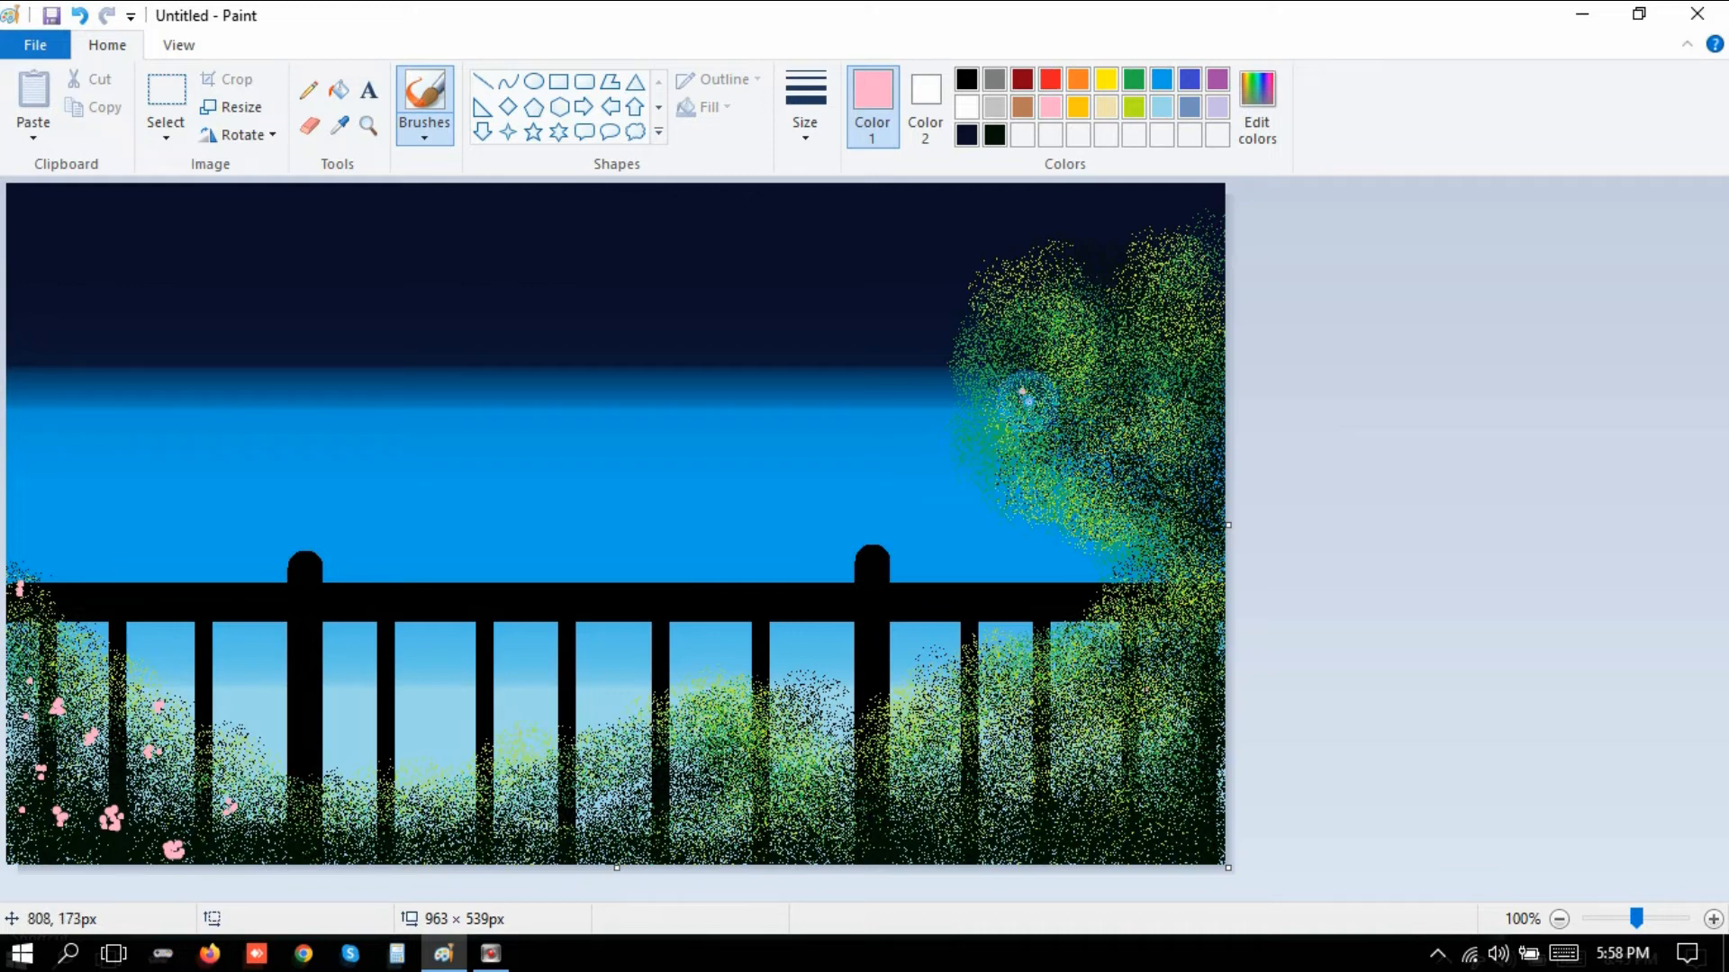
left_click(1031, 390)
left_click(987, 314)
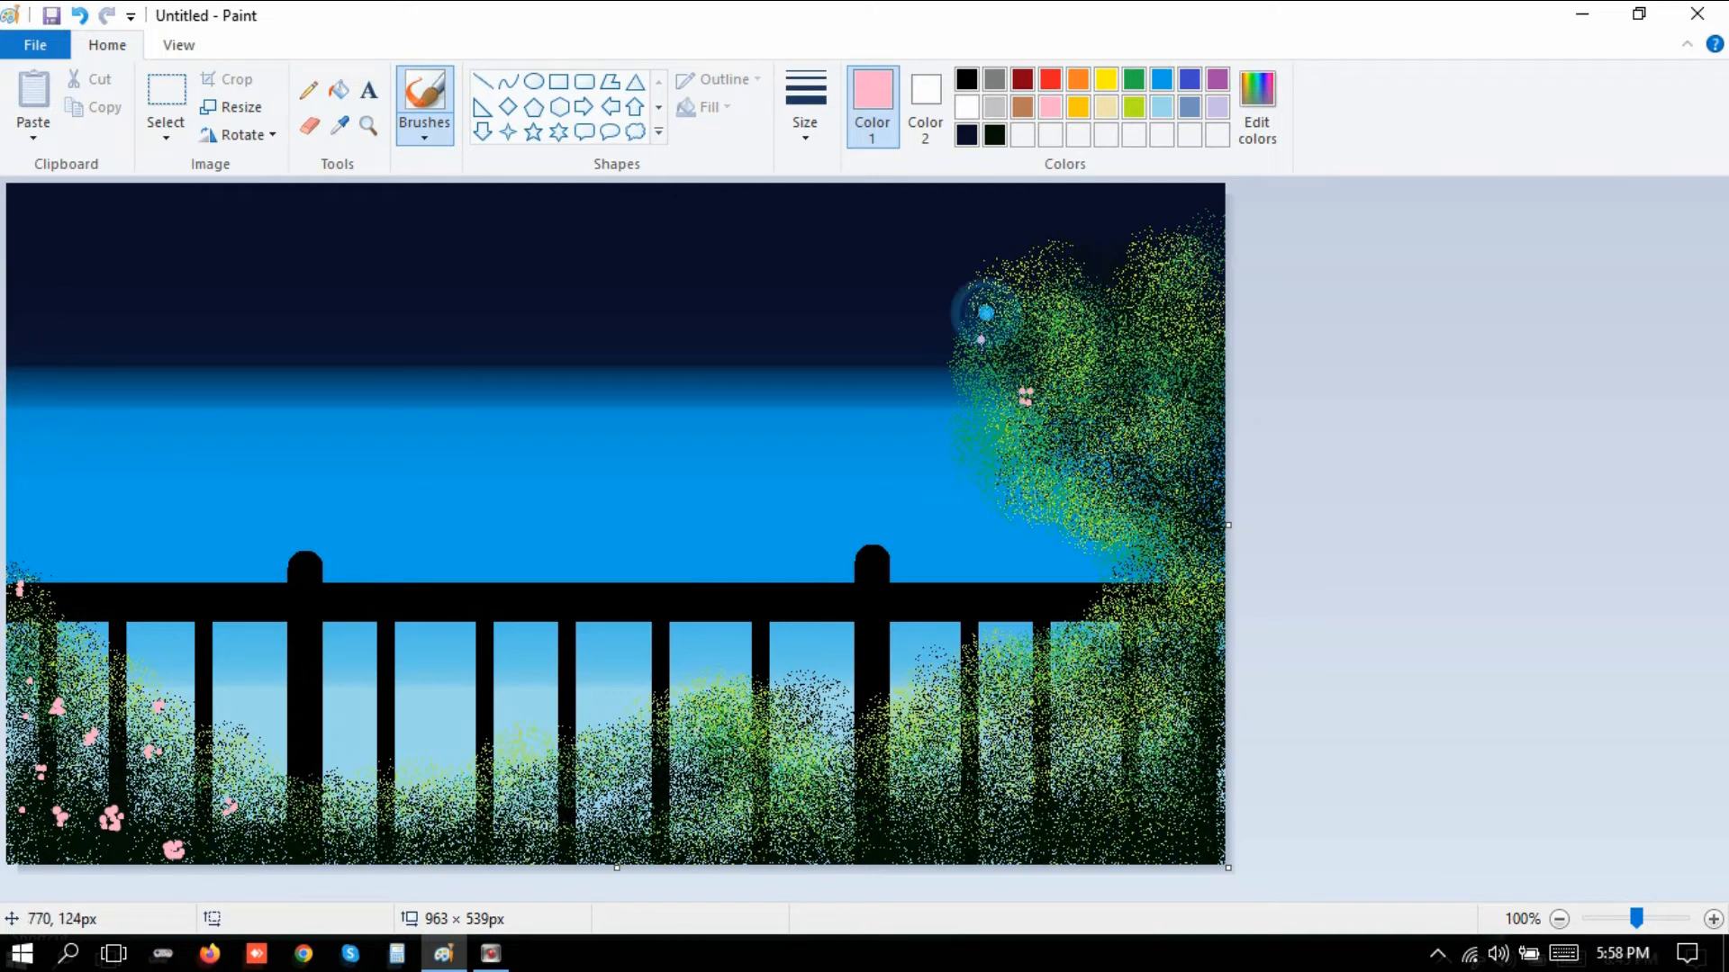
left_click(980, 346)
left_click(1031, 287)
left_click(1048, 317)
left_click(1055, 354)
Scatter single rose-pink flower dots over the right lobe of the tree crown, down toward its middle.
left_click(1119, 304)
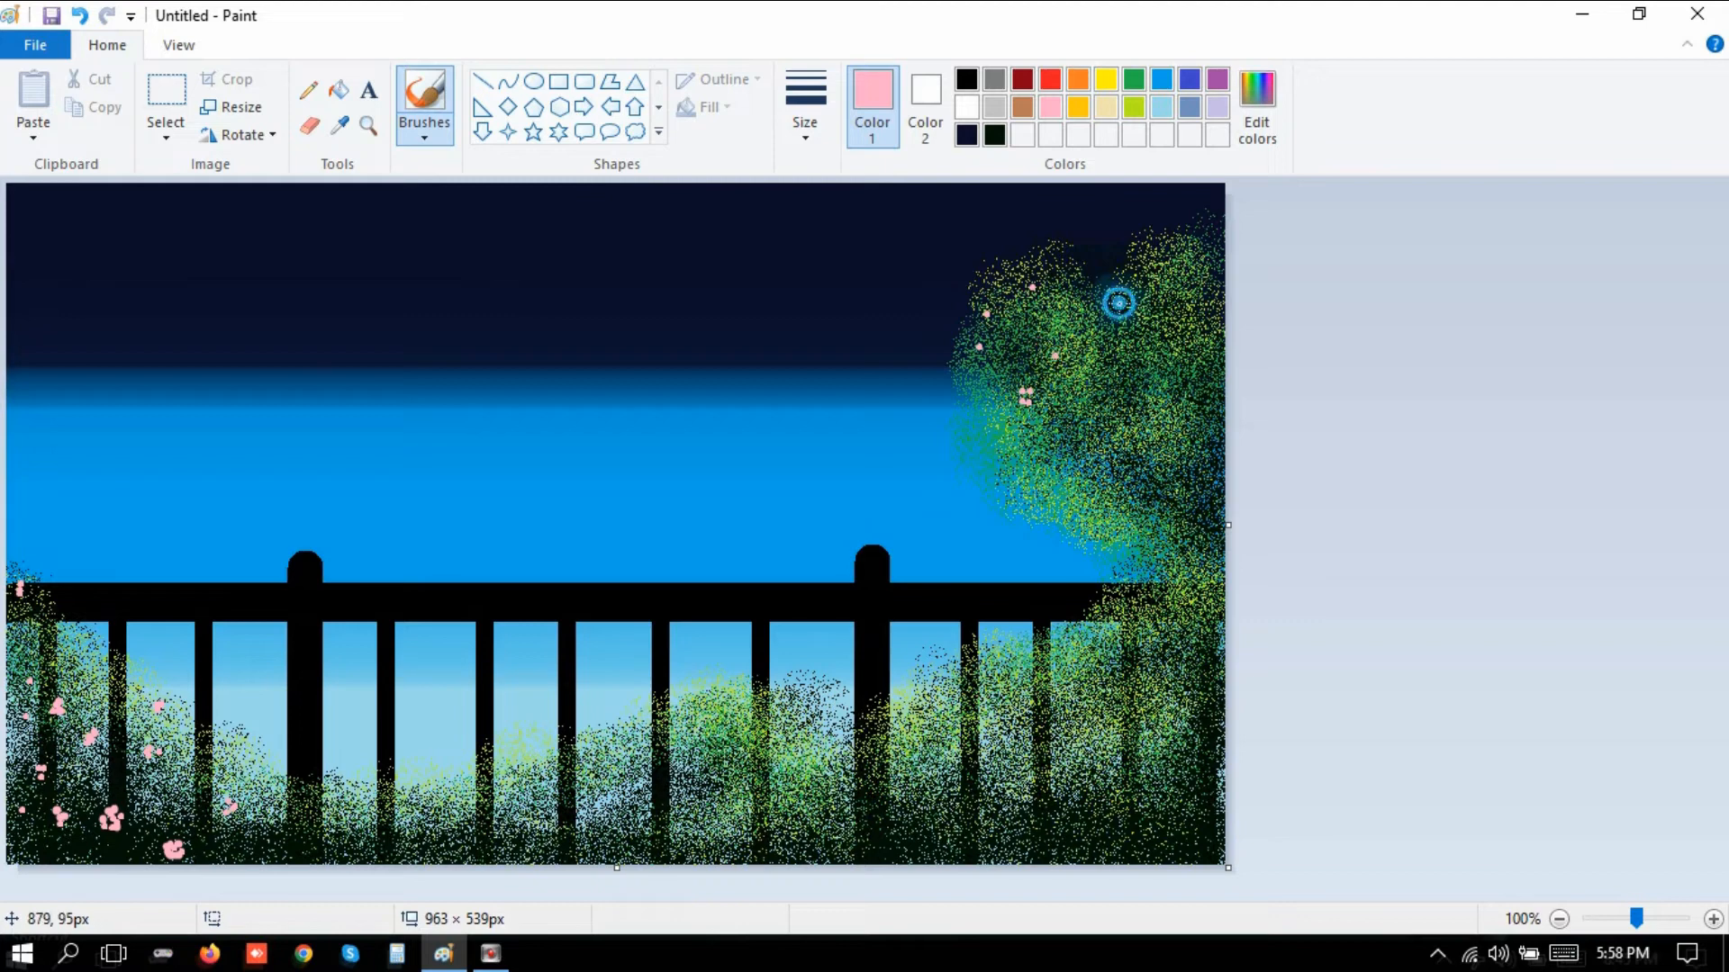
left_click(1157, 270)
left_click(1182, 322)
left_click(1156, 361)
left_click(1110, 382)
left_click(1122, 418)
left_click(1148, 431)
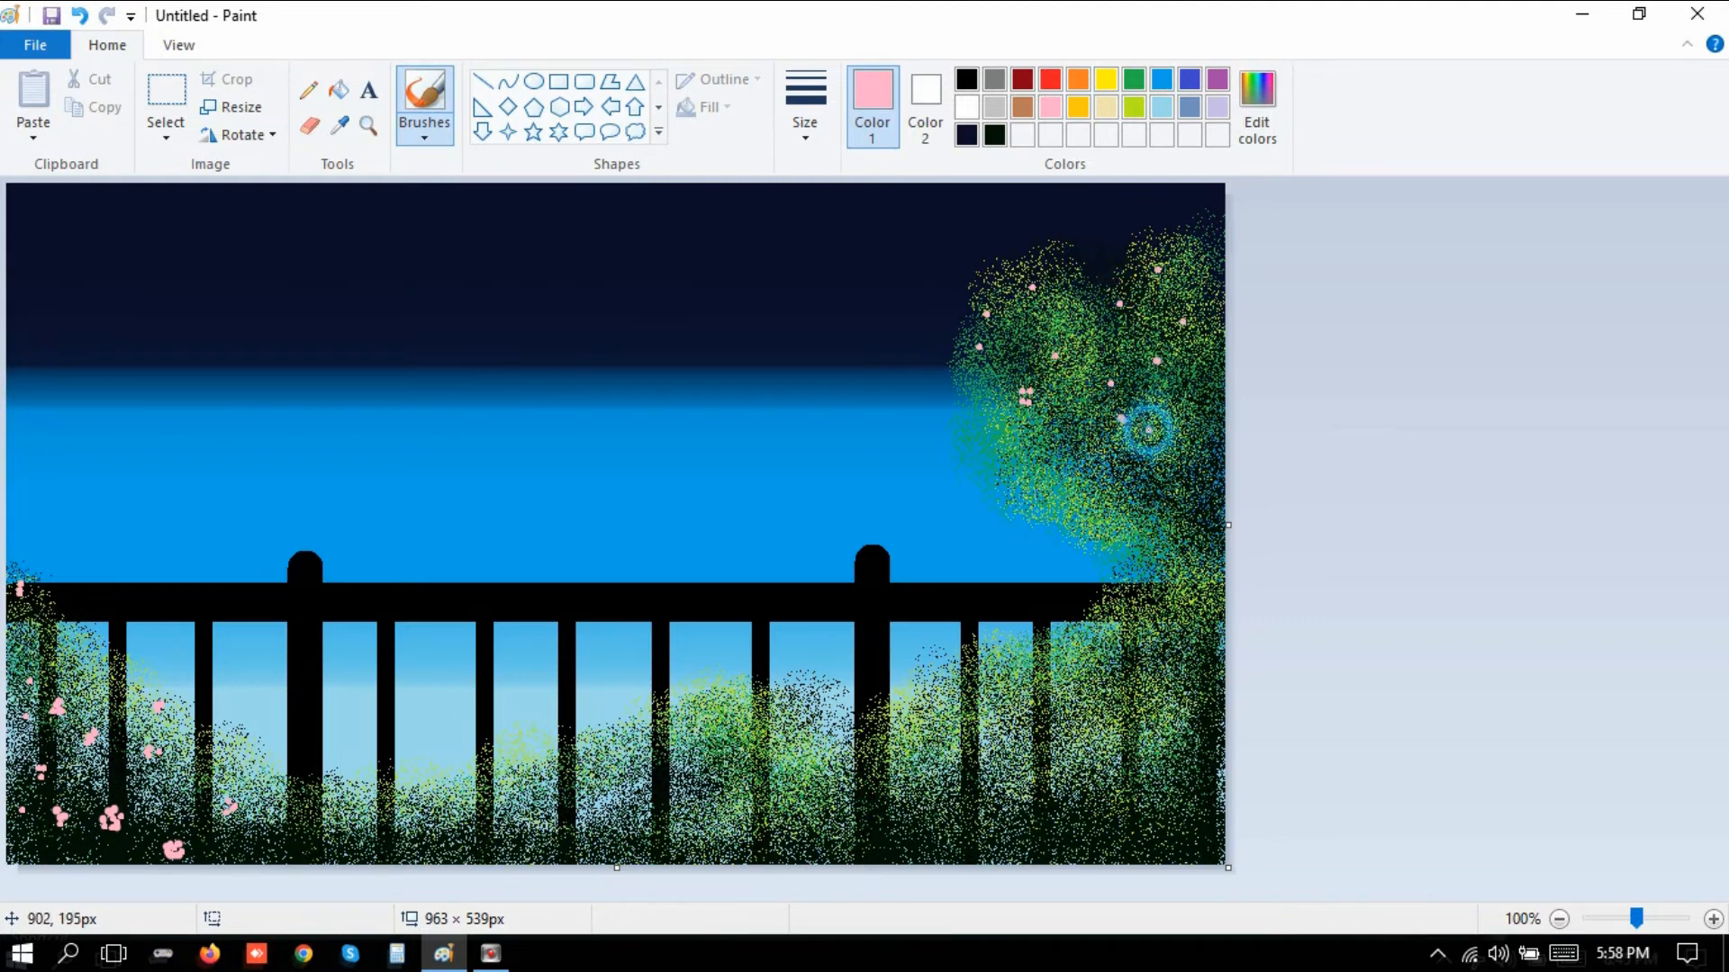
Dab single rose-pink flower dots along the lower part of the tree crown, down to the canvas edge near the rail.
left_click(1134, 468)
left_click(1063, 479)
left_click(1033, 490)
left_click_drag(1086, 508, 1108, 516)
left_click(1137, 527)
left_click(1178, 486)
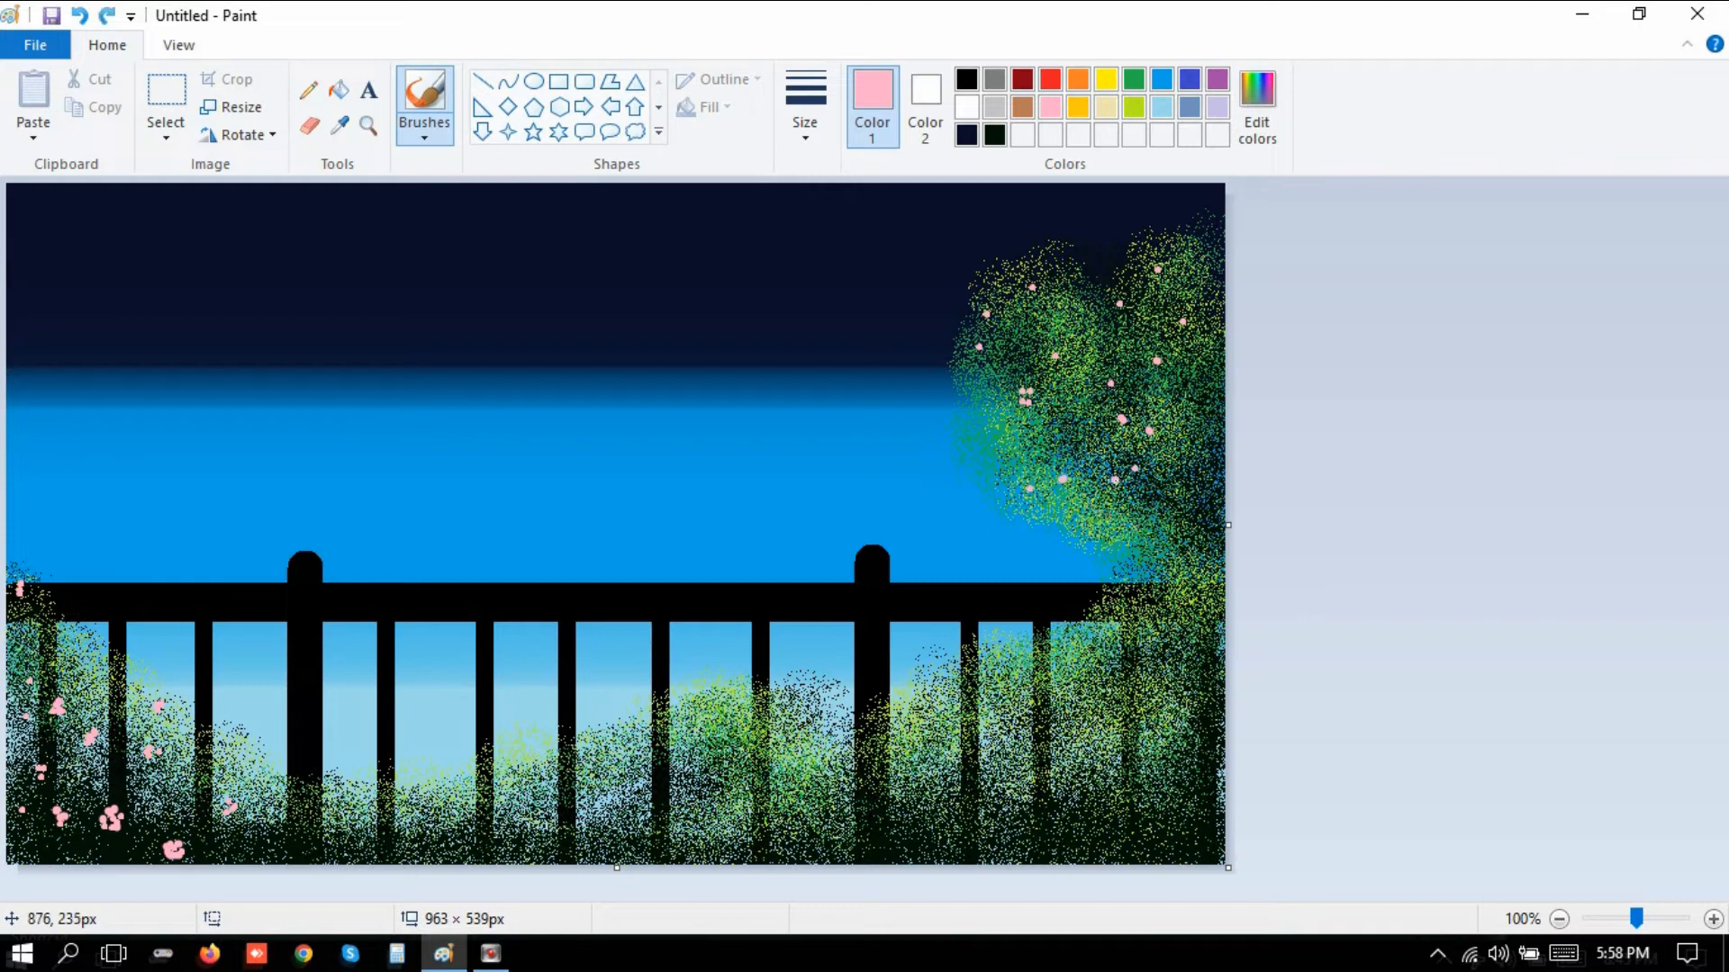
left_click(1099, 495)
left_click(1167, 497)
left_click(1197, 513)
left_click(1215, 567)
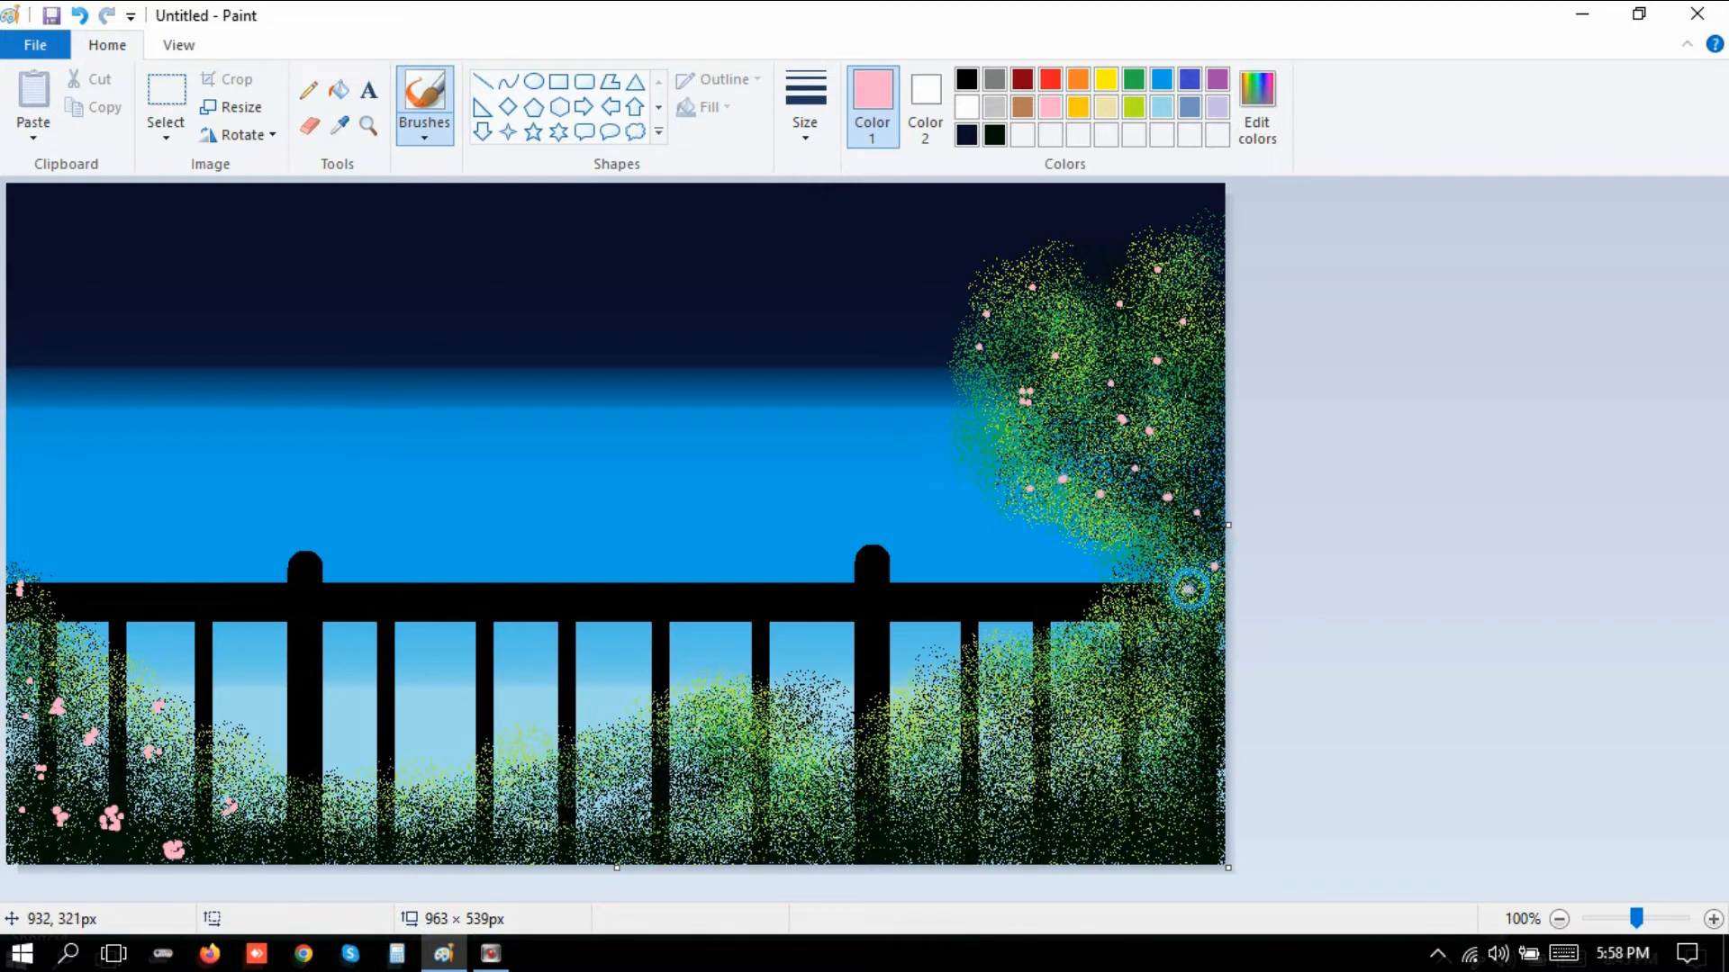
Scatter rose-pink flower dots down the sloping top of the right bushes, from the rail to the first baluster right of the right post.
left_click(1155, 605)
left_click(1120, 637)
left_click(1094, 655)
left_click(1068, 666)
left_click(1011, 715)
left_click(990, 689)
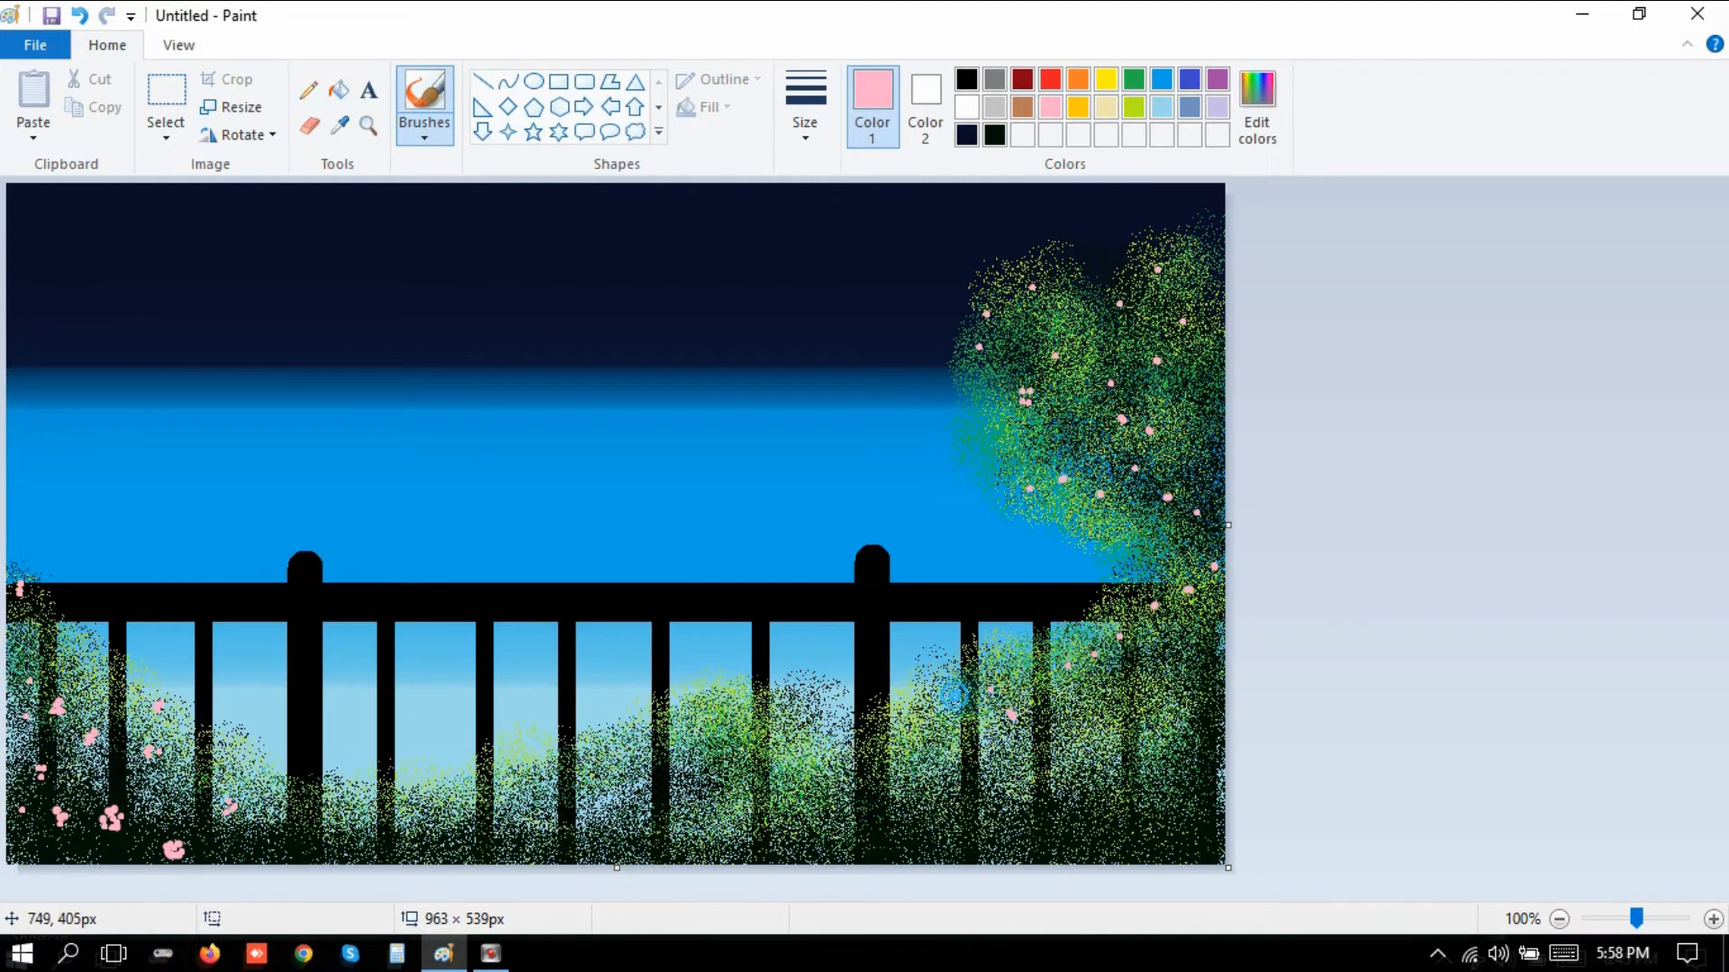
Scatter single rose-pink flower dots across the bushes from right of the right fence post through the middle of the fence.
left_click(954, 698)
left_click(873, 732)
left_click(803, 728)
left_click(725, 740)
left_click(670, 763)
left_click(636, 775)
left_click(567, 782)
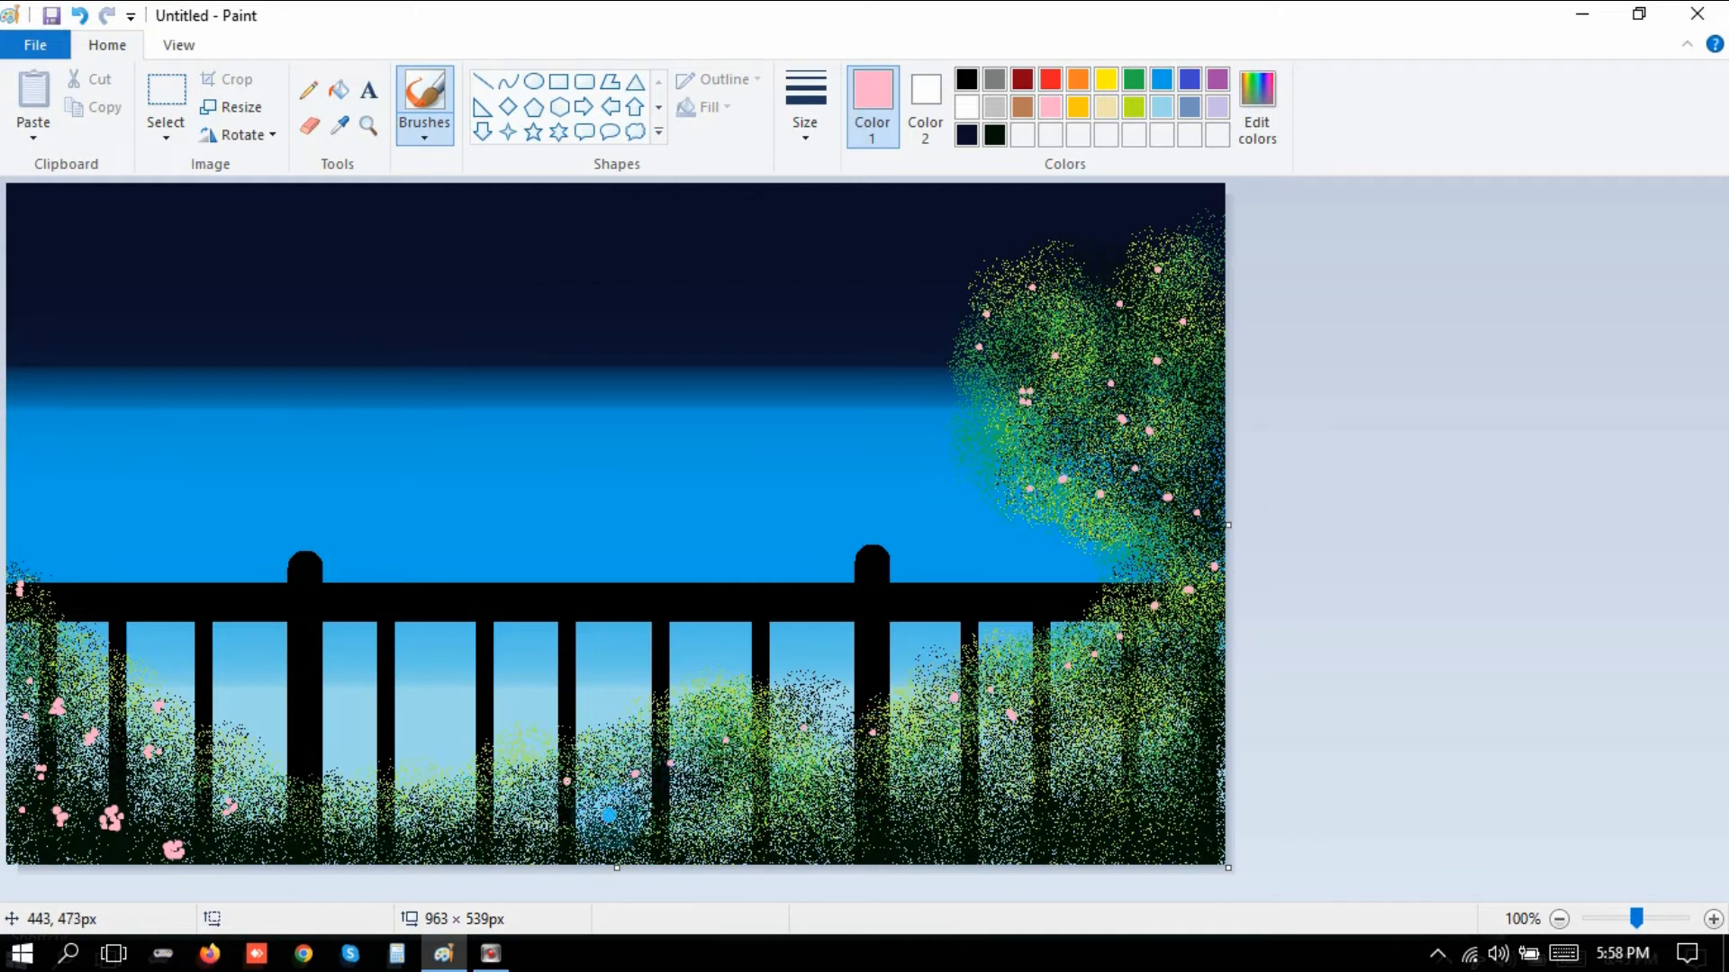
left_click(609, 817)
left_click(523, 805)
Build a rose-pink blossom from overlapping dabs near the bottom edge, between the two balusters right of the right fence post.
left_click(1007, 827)
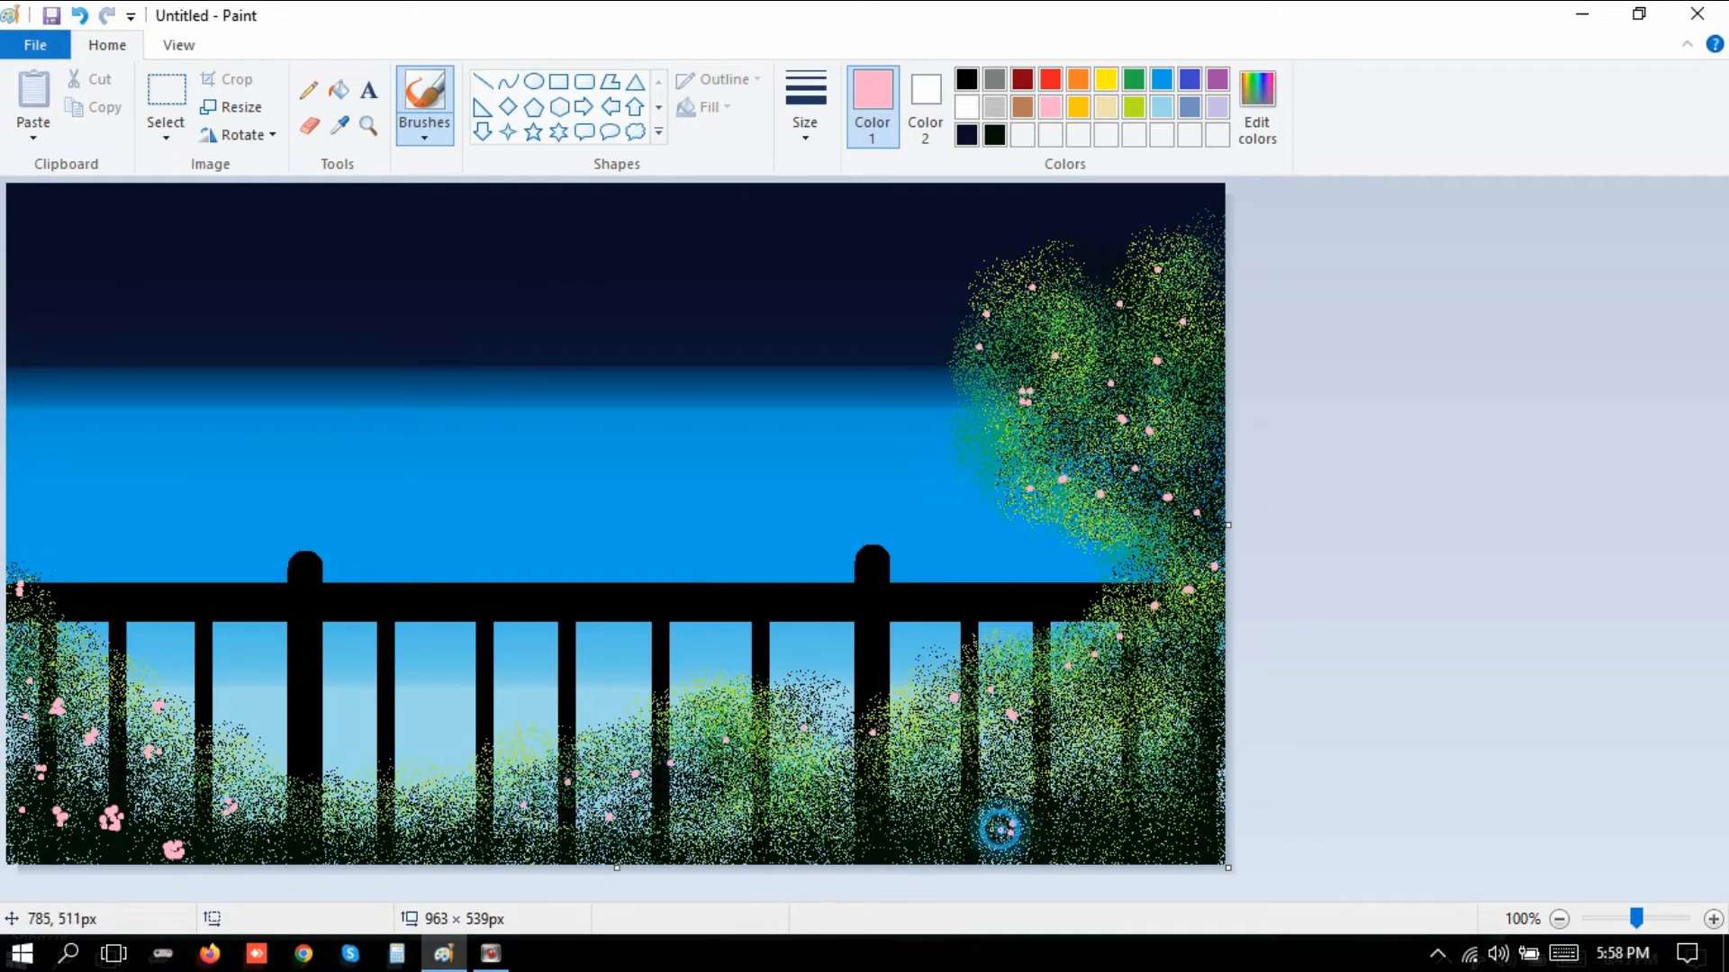
left_click(1014, 829)
left_click(1007, 837)
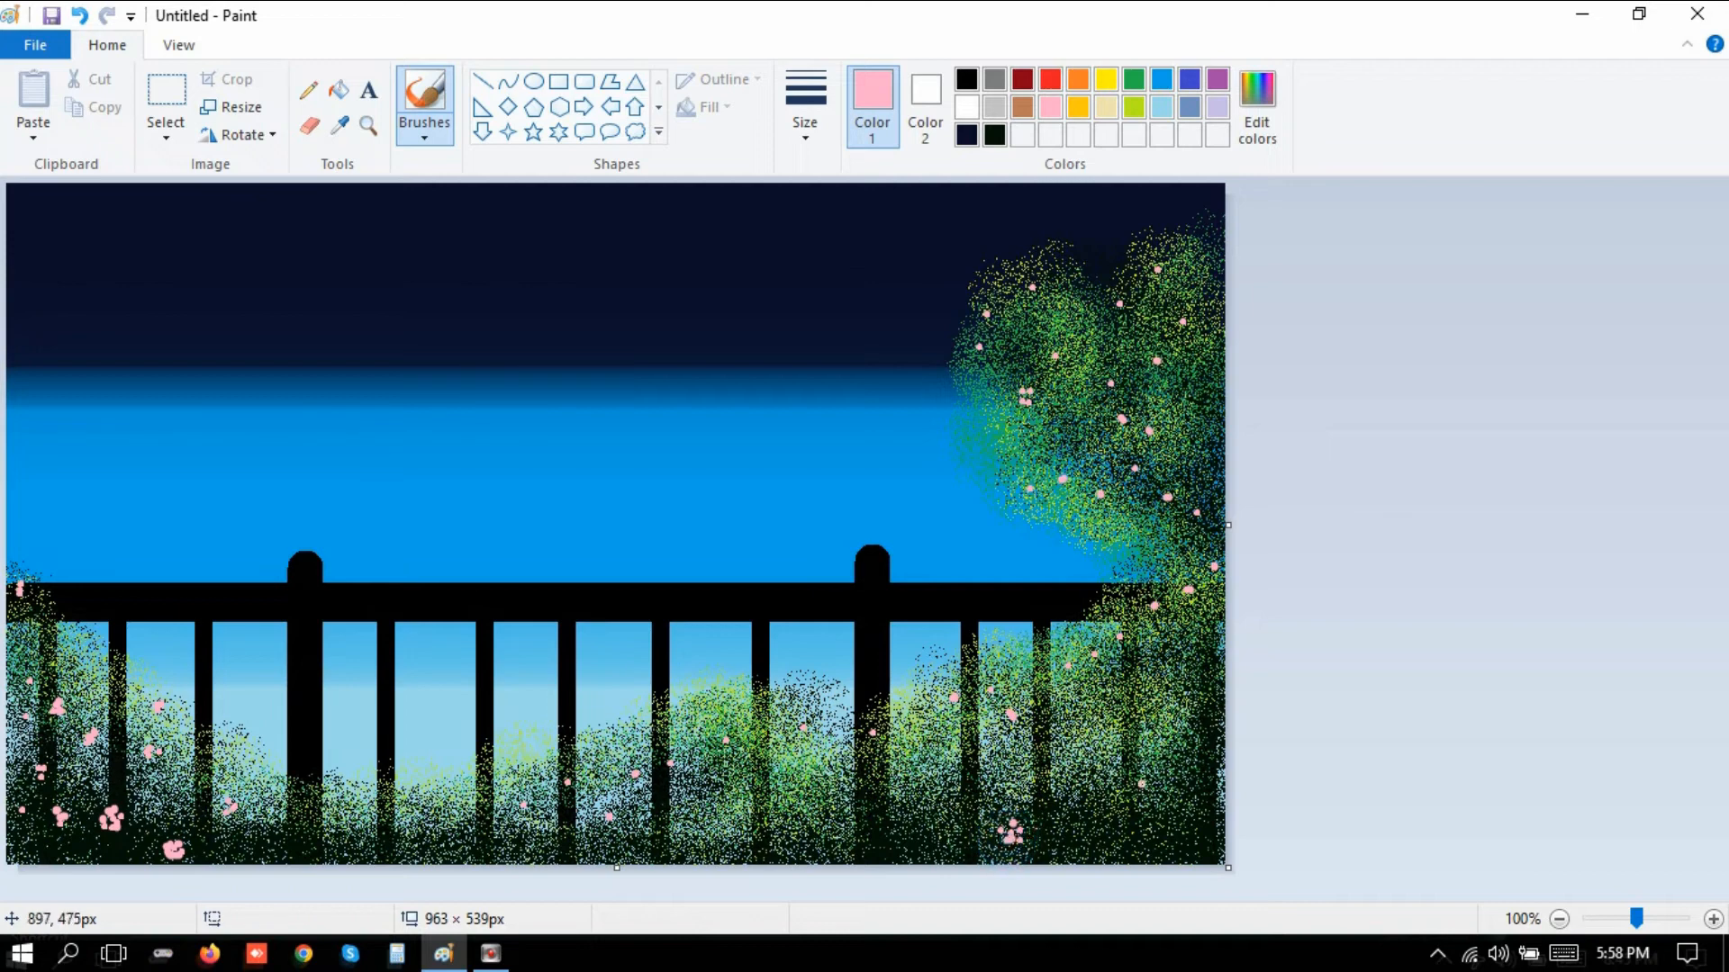
Build two more rose-pink blossoms low in the right bushes, one beside the rightmost baluster and one near the canvas's right edge.
left_click(1143, 796)
left_click(1139, 790)
left_click(1145, 781)
left_click(1138, 783)
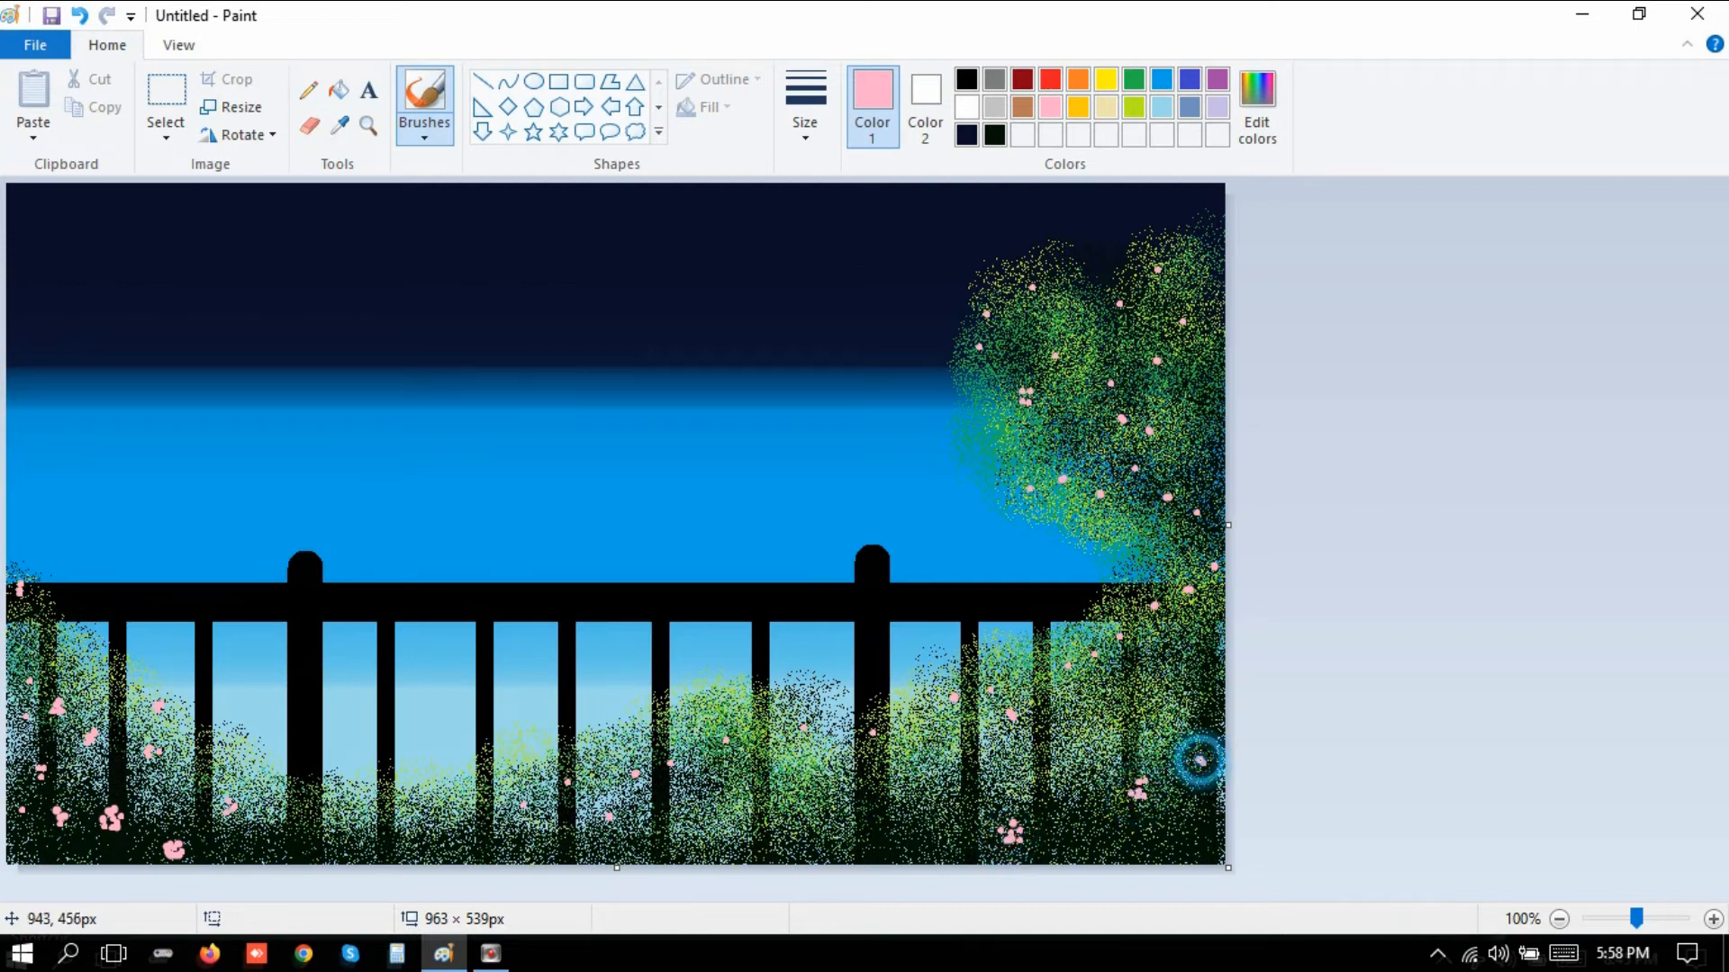
left_click(1202, 762)
left_click(1199, 773)
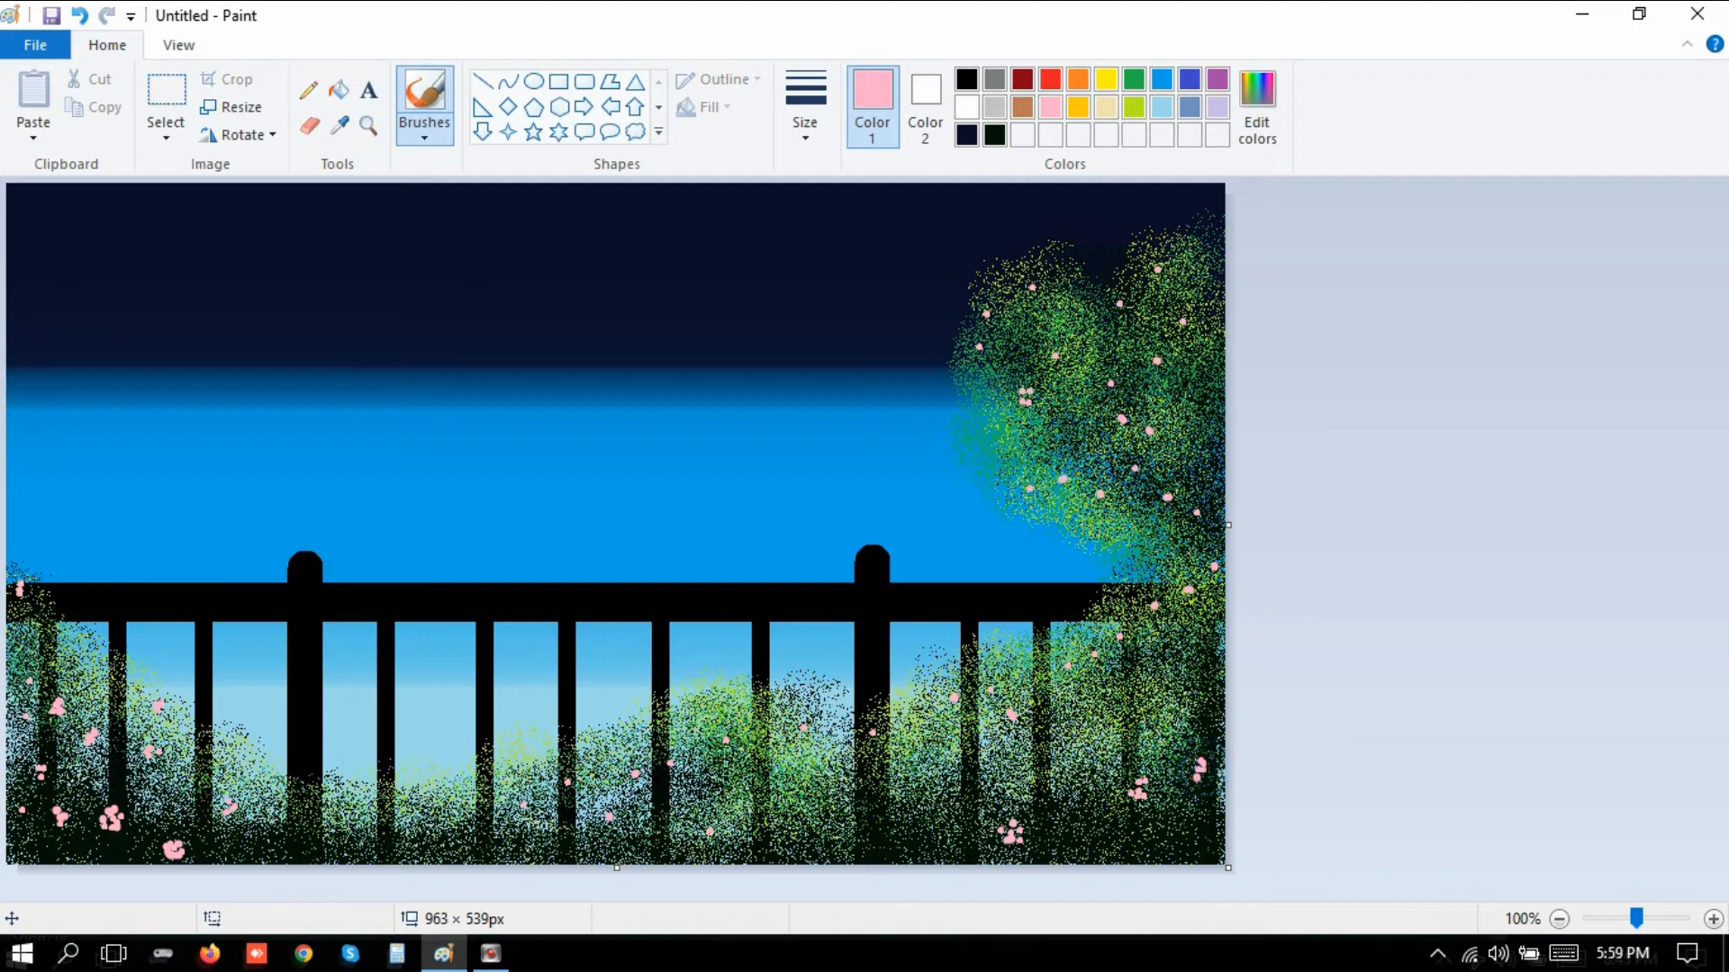
Dab two rose-pink dots low in the middle bushes and build a full blossom at the foot of the left fence post.
left_click(713, 822)
left_click(733, 837)
left_click(299, 850)
left_click(309, 851)
left_click(311, 853)
left_click(300, 854)
left_click(303, 843)
Build a rose-pink blossom at the bottom edge, between the first two balusters right of the left fence post.
left_click(507, 850)
left_click(450, 847)
left_click(445, 840)
left_click(448, 848)
left_click(437, 852)
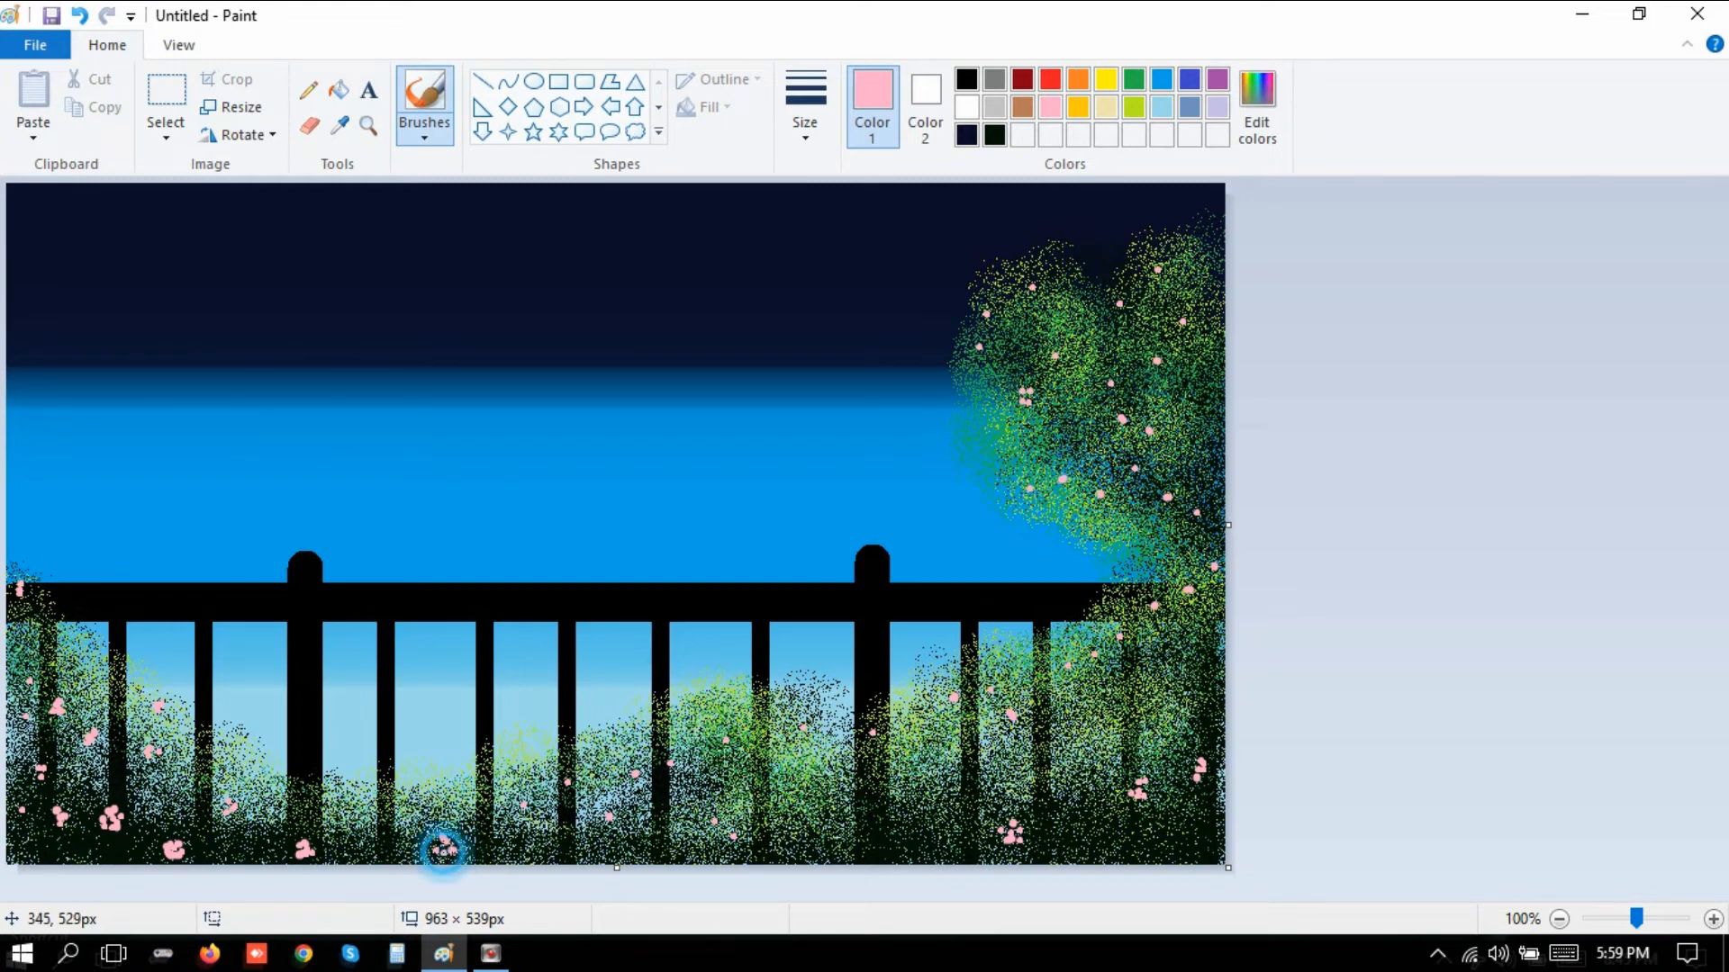
Build a rose-pink blossom at the foot of the right fence post with a small cluster beside it, plus dots on the middle bush.
left_click(870, 819)
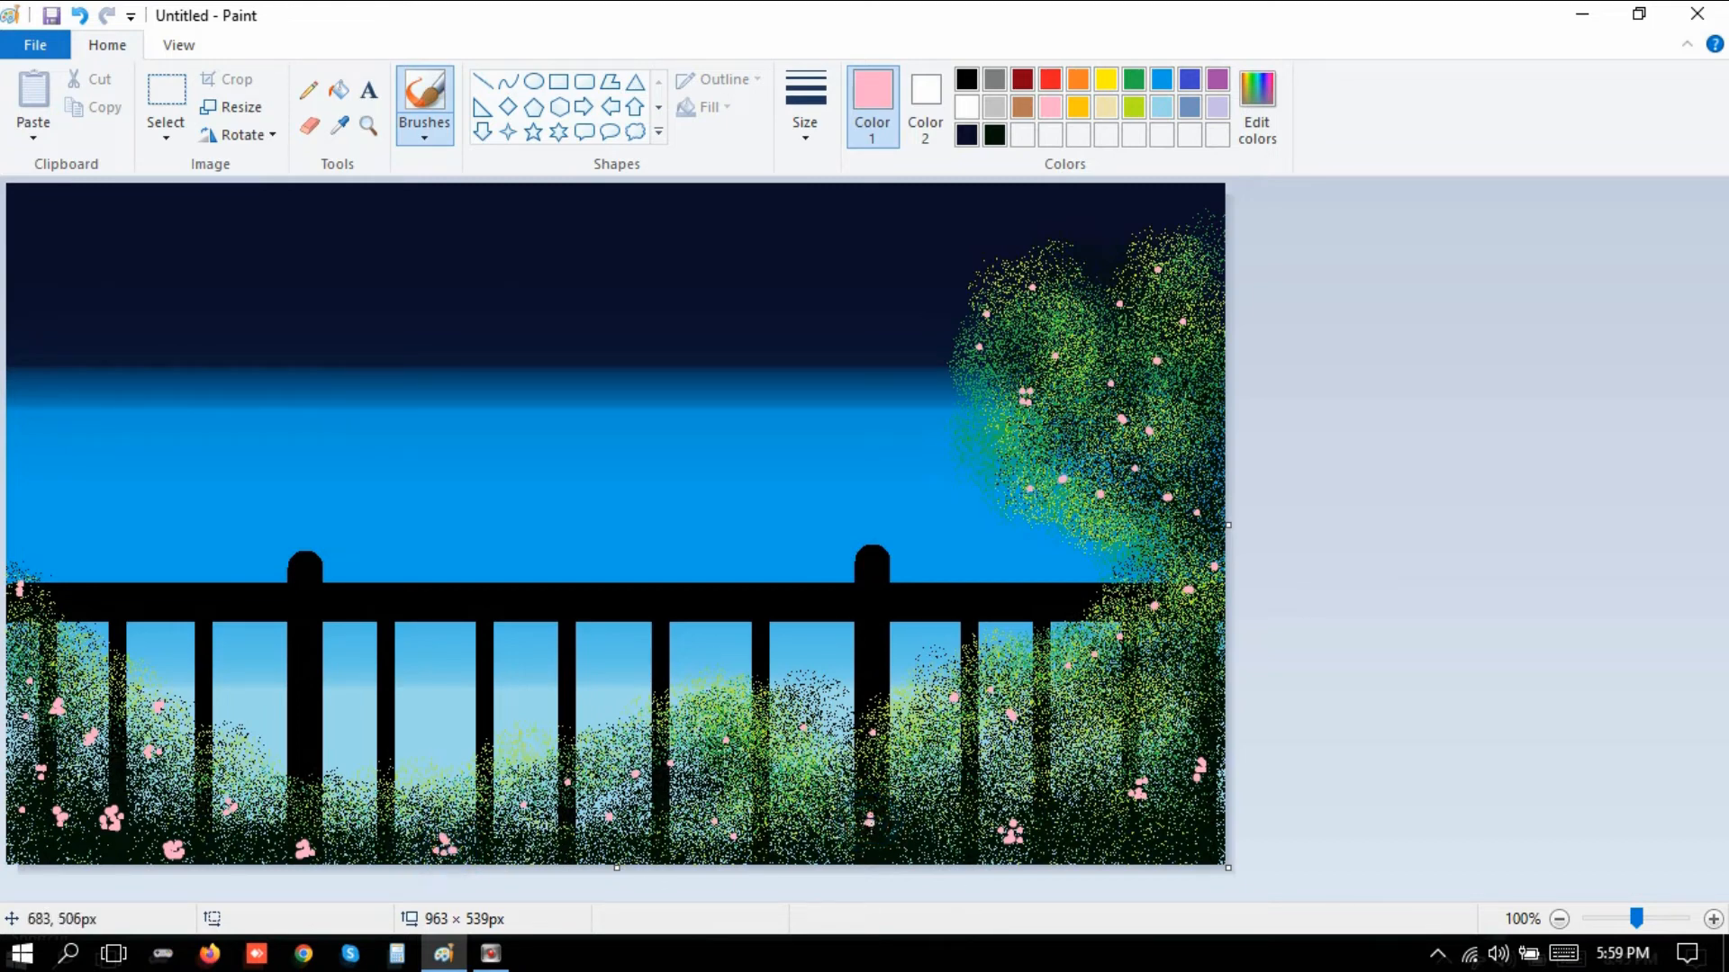
left_click(873, 814)
left_click(872, 812)
left_click(870, 818)
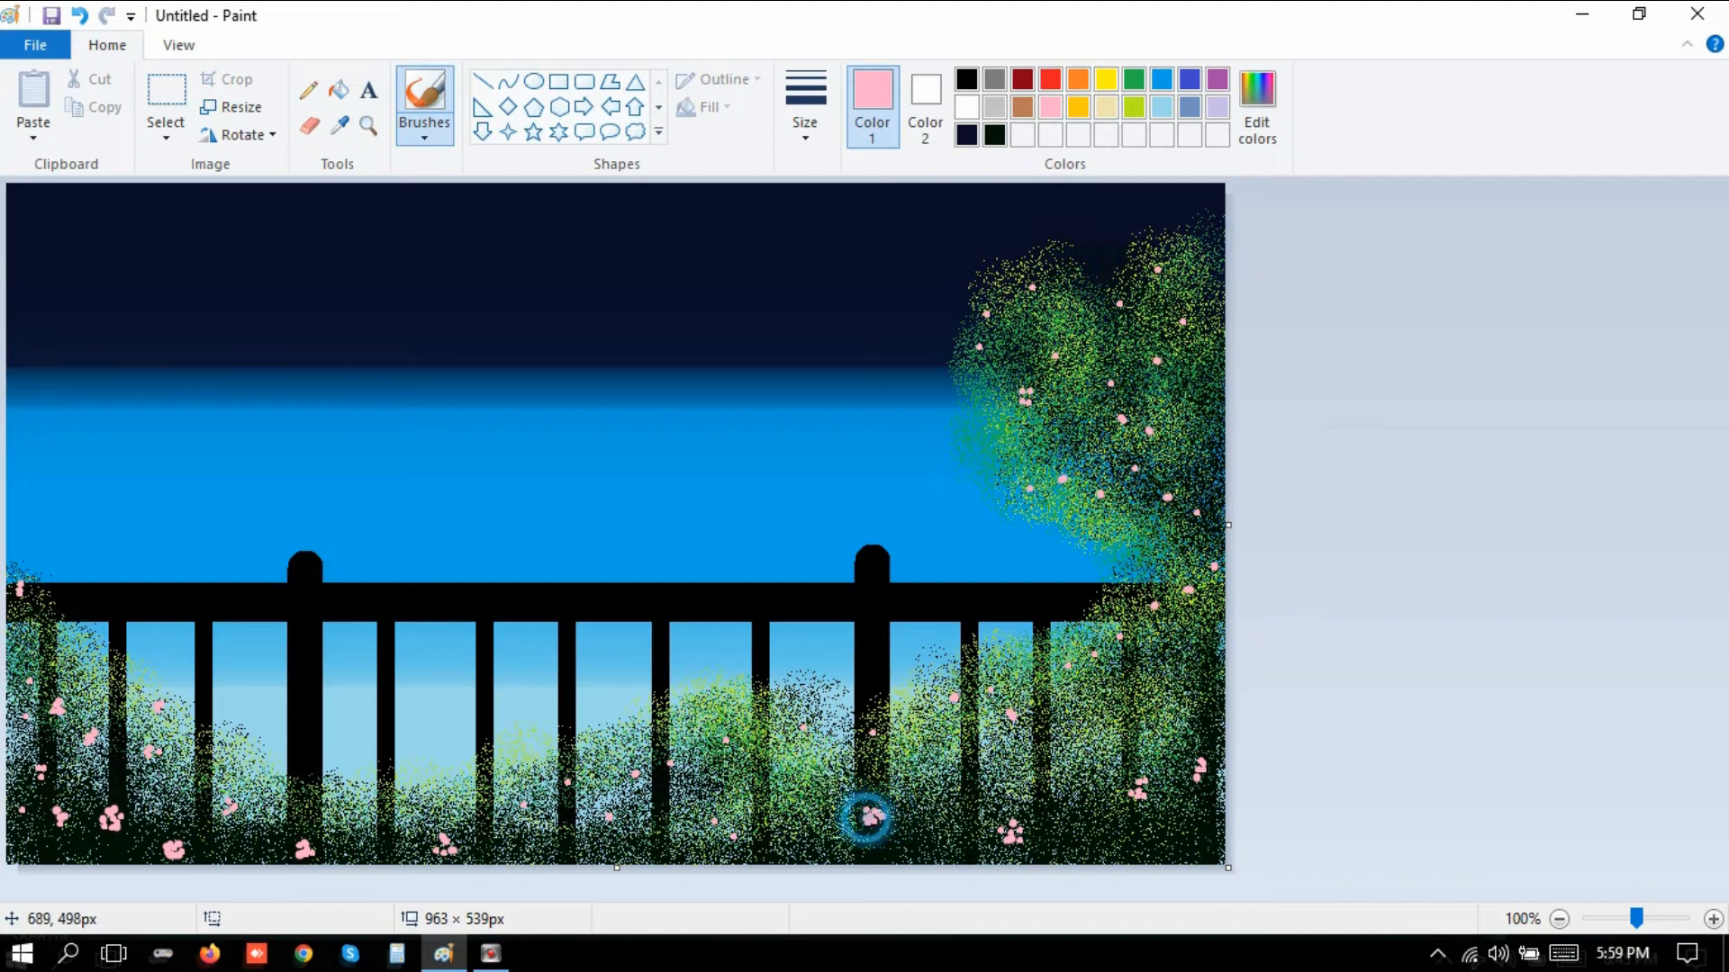
left_click(878, 821)
left_click(900, 830)
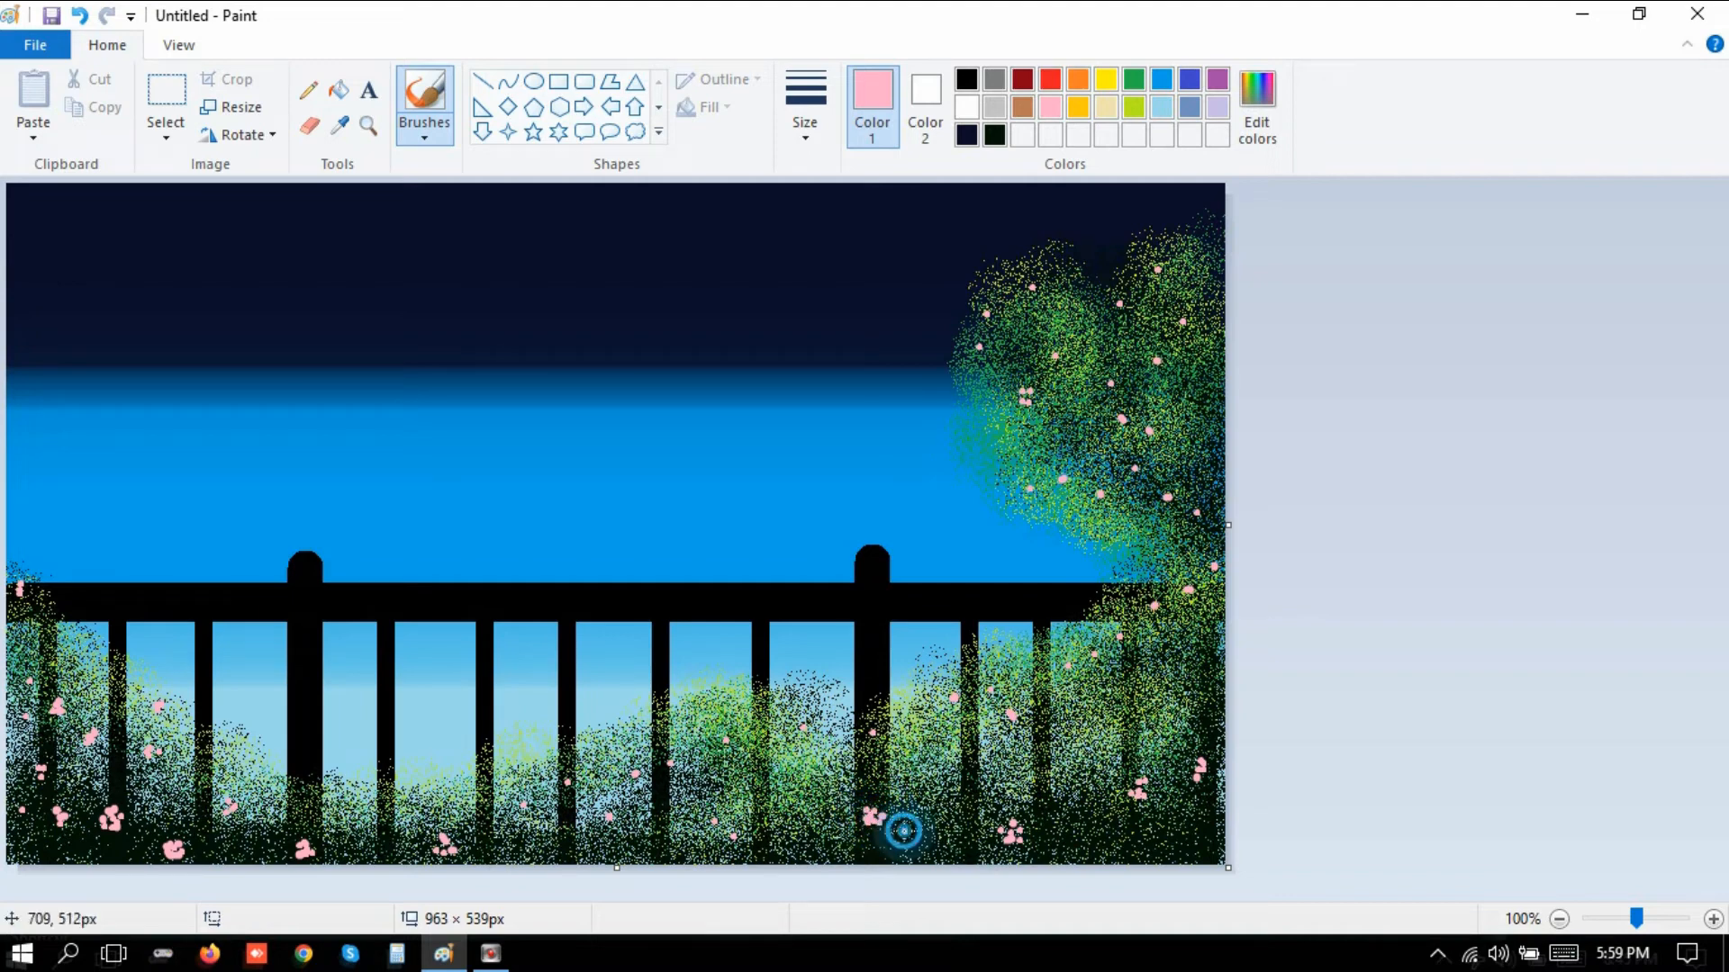
left_click(902, 838)
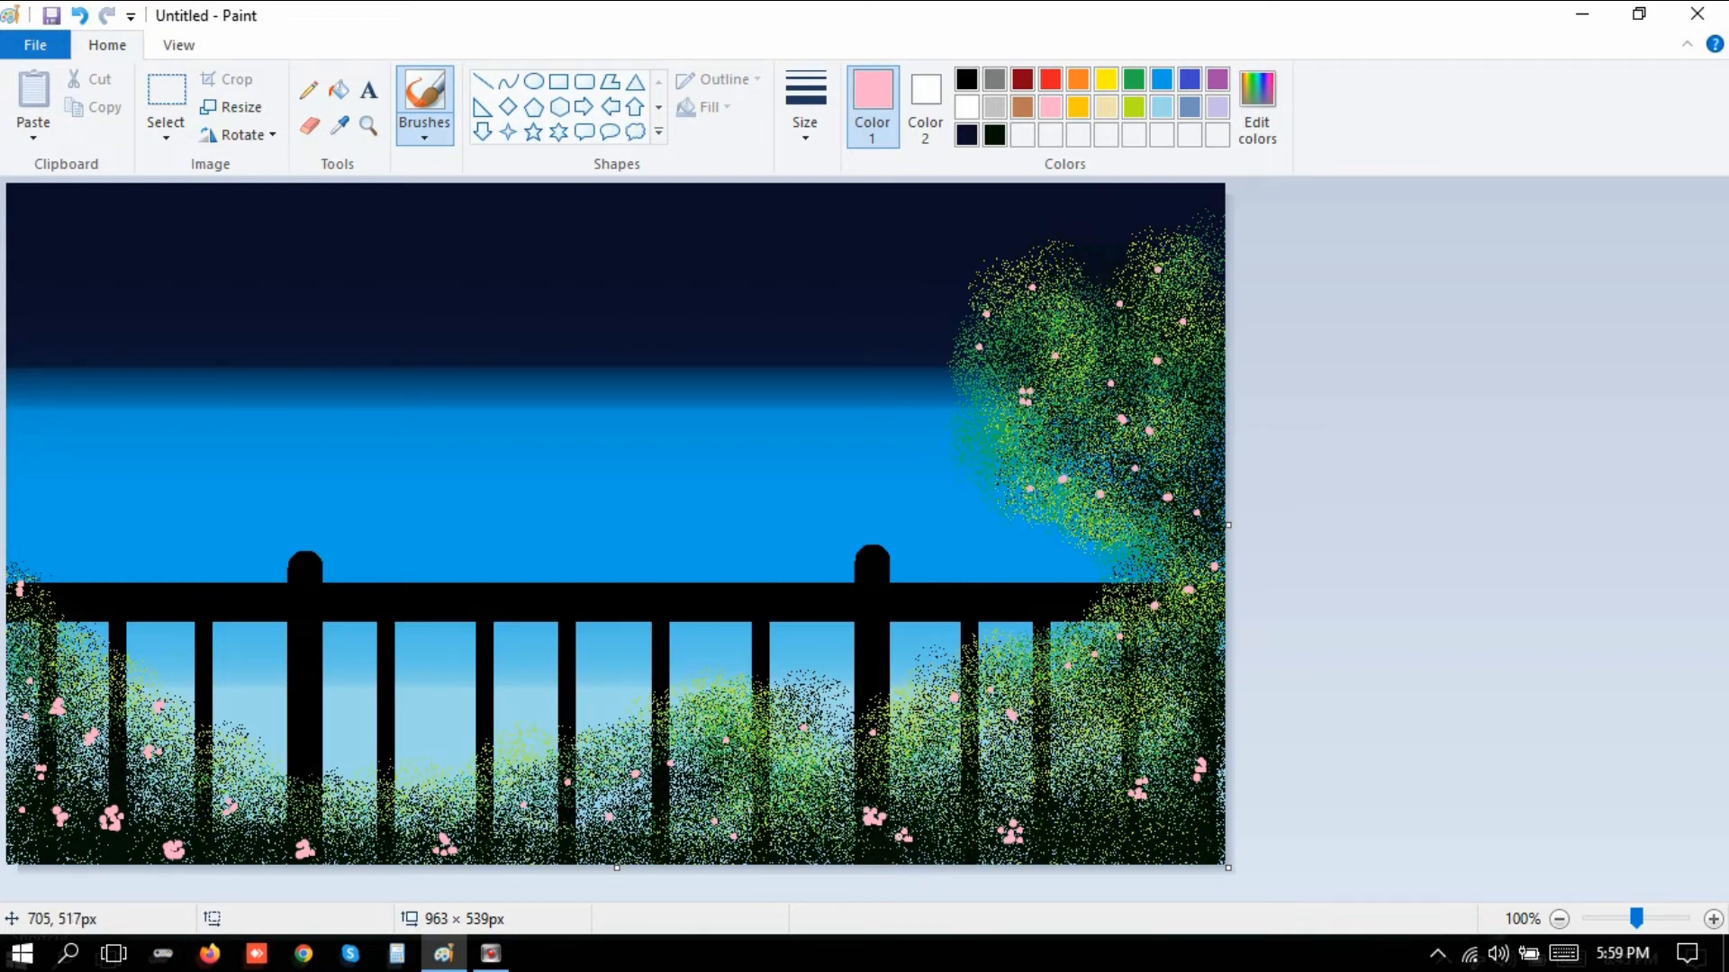
left_click(878, 859)
left_click(730, 708)
Draw black forked branches with the Pencil in the left and right lobes of the tree crown and toward its lower right edge.
left_click(308, 89)
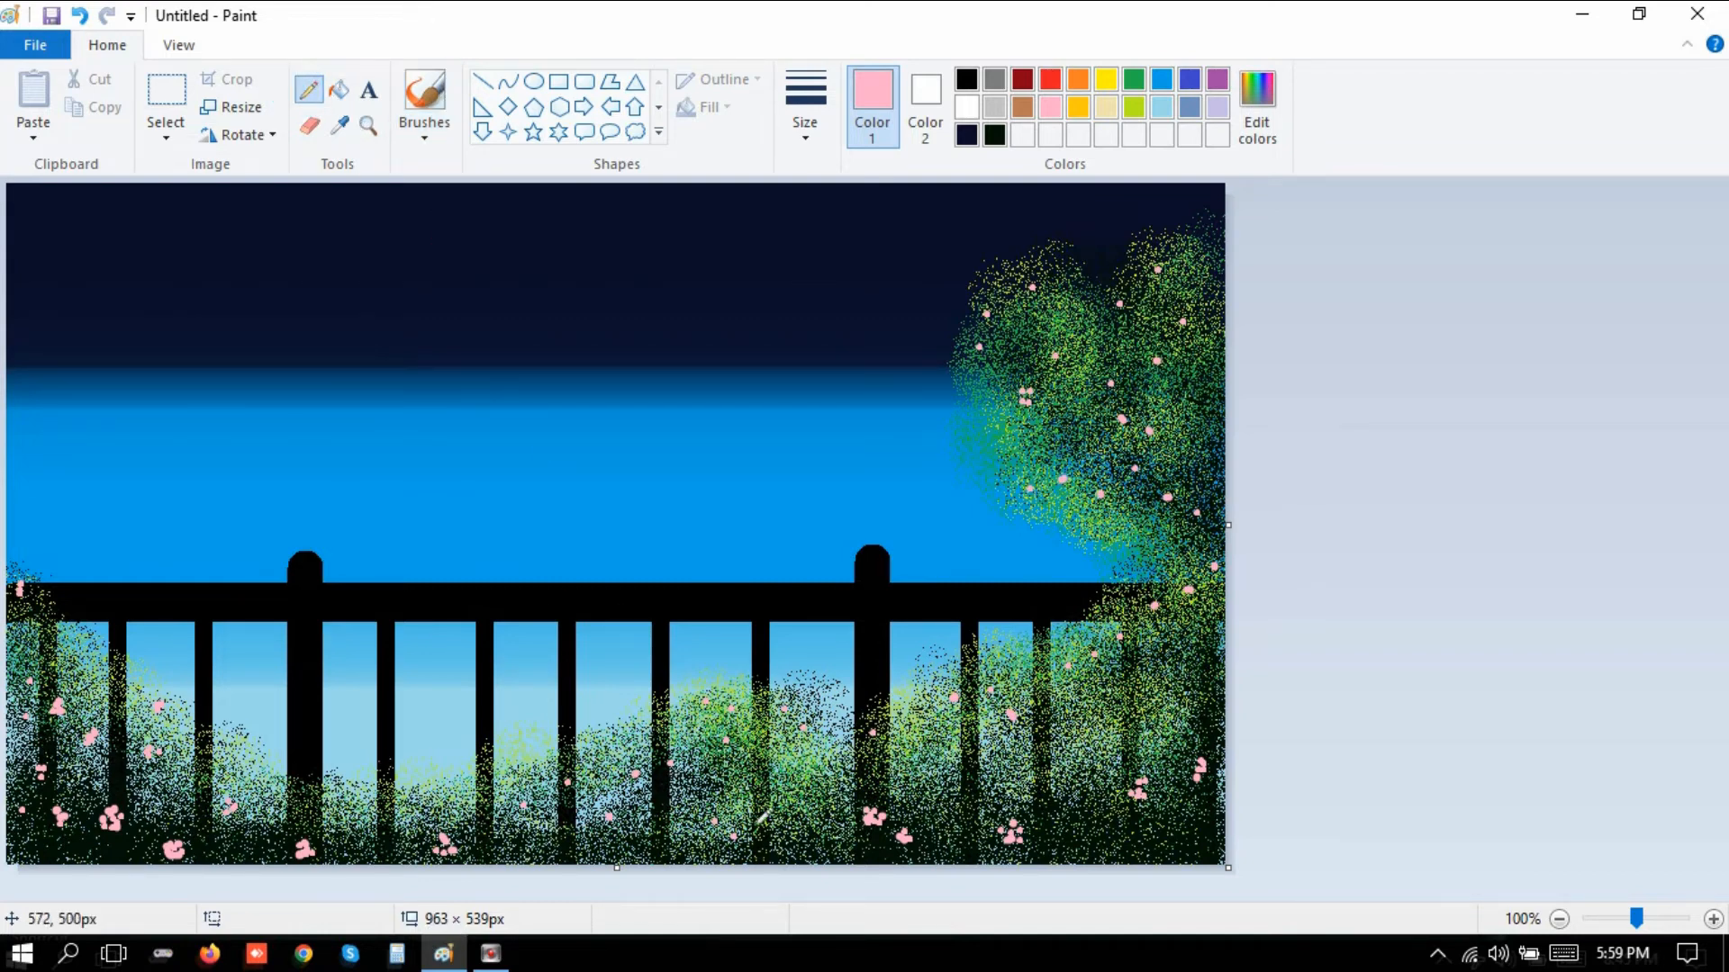
left_click(966, 80)
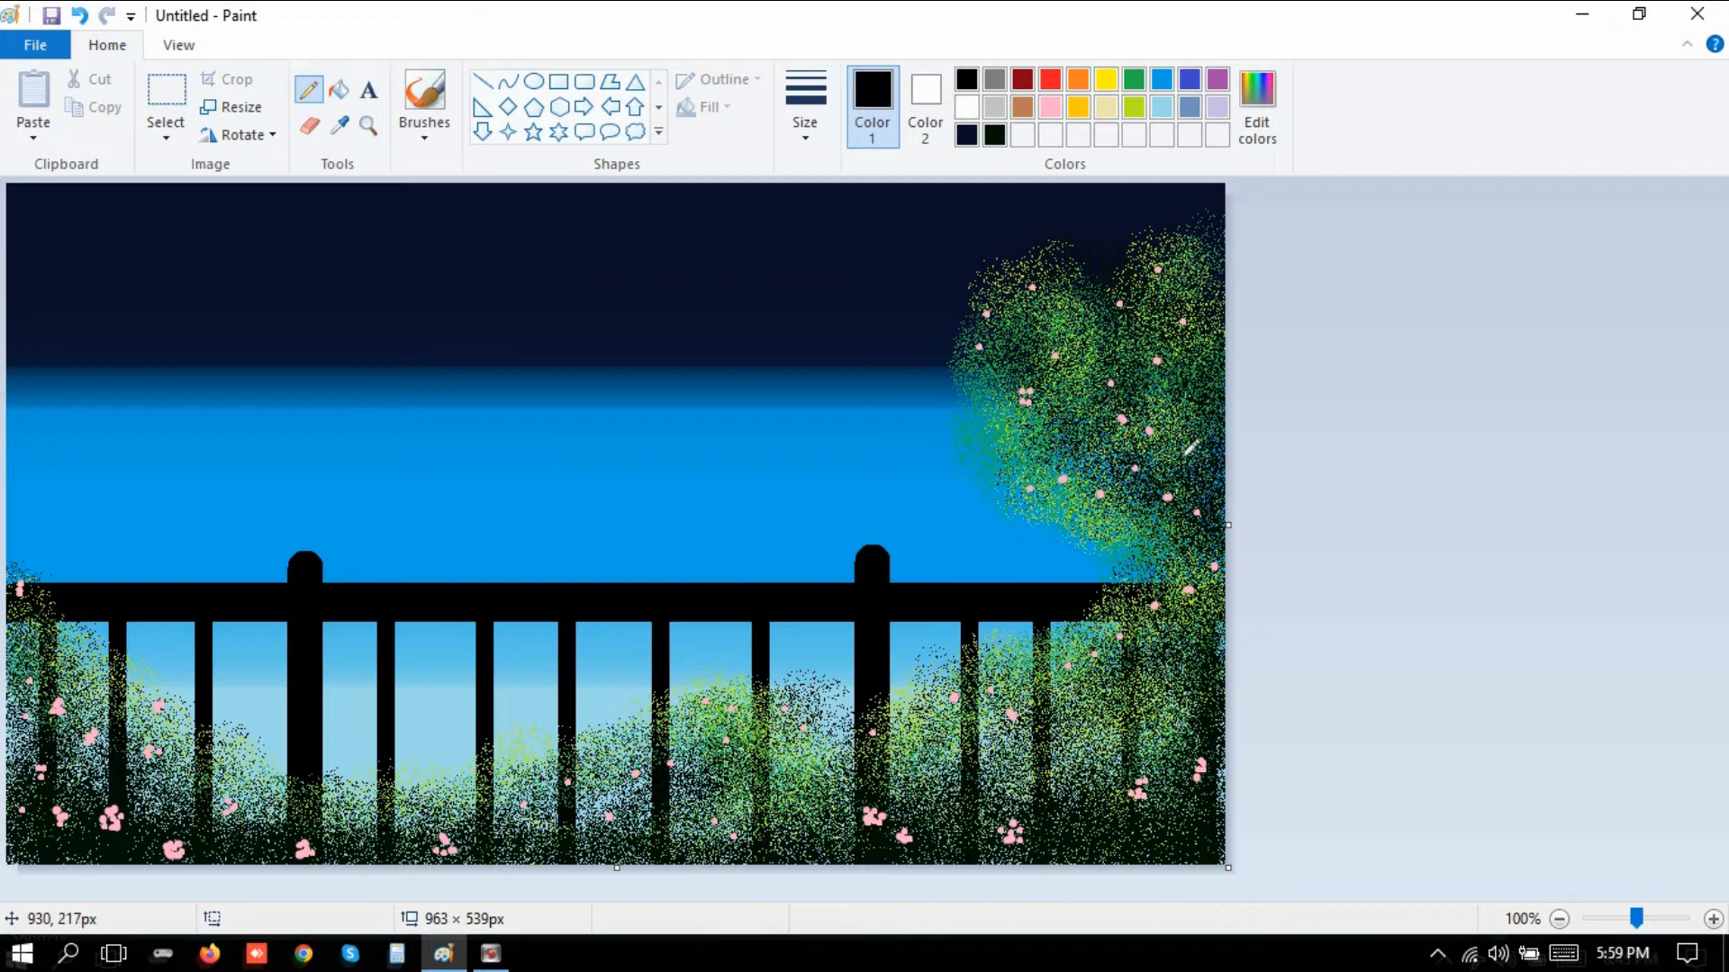
left_click(1013, 332)
left_click_drag(987, 329, 1017, 369)
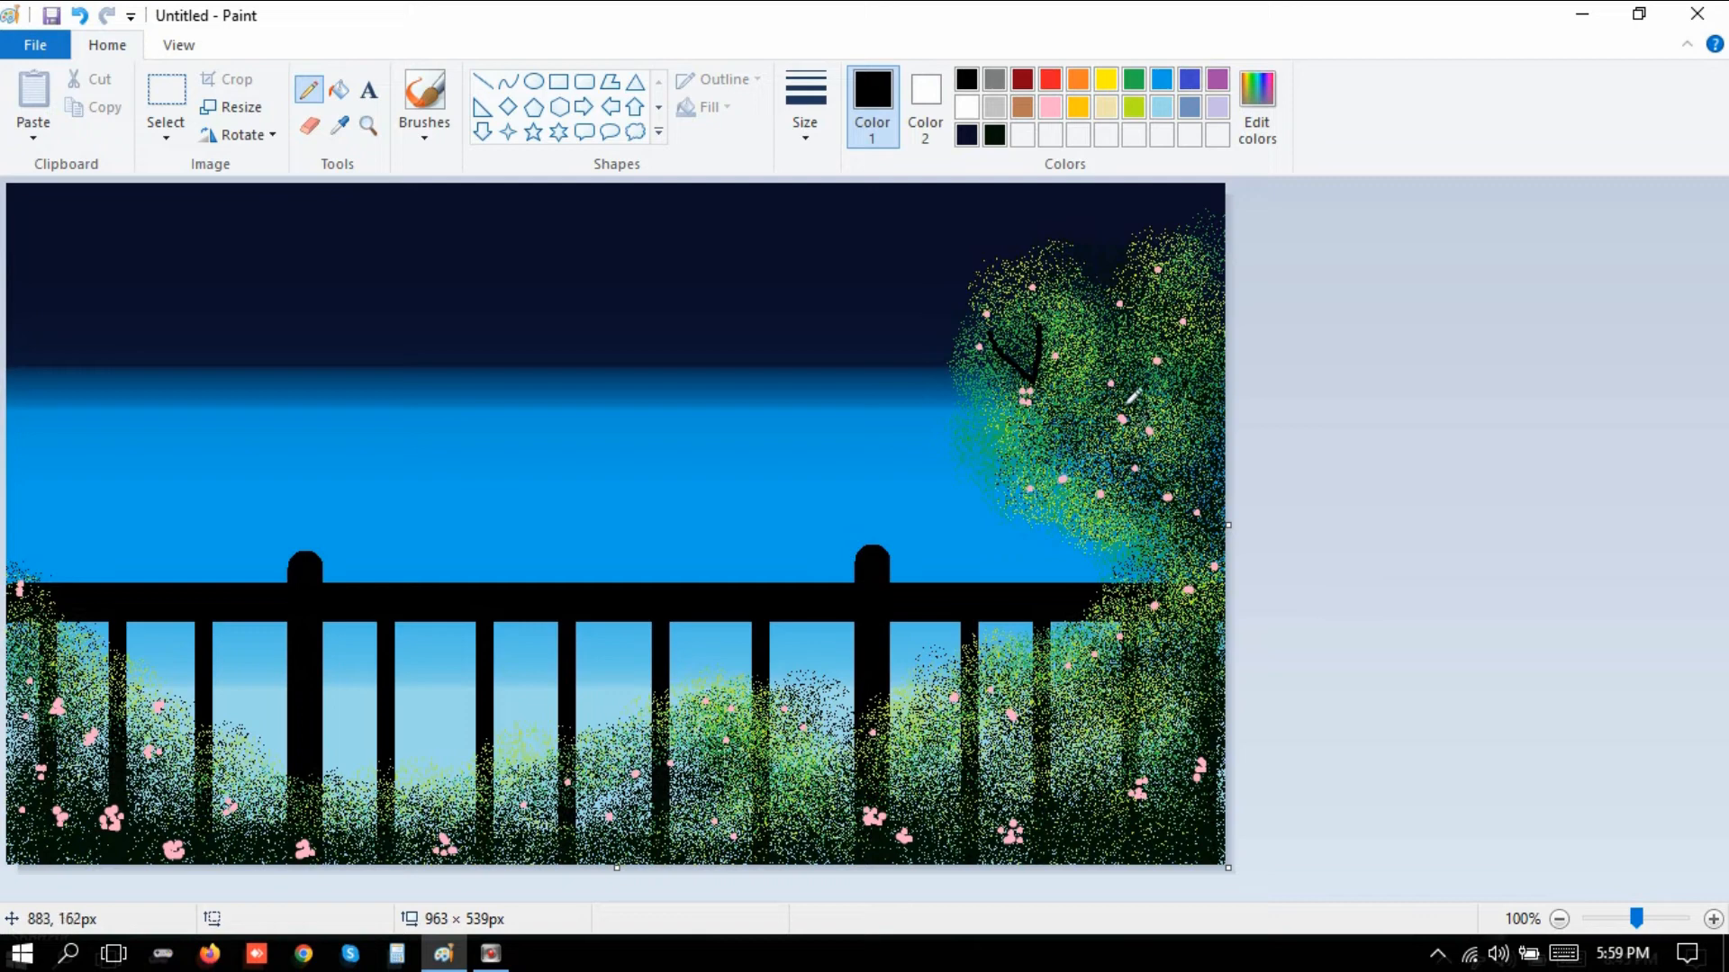
mouse_move(1124, 389)
left_mouse_down()
mouse_move(1148, 469)
mouse_move(1113, 465)
mouse_move(1186, 491)
mouse_move(1224, 537)
mouse_move(1137, 466)
mouse_move(1222, 534)
mouse_move(1213, 489)
left_mouse_up()
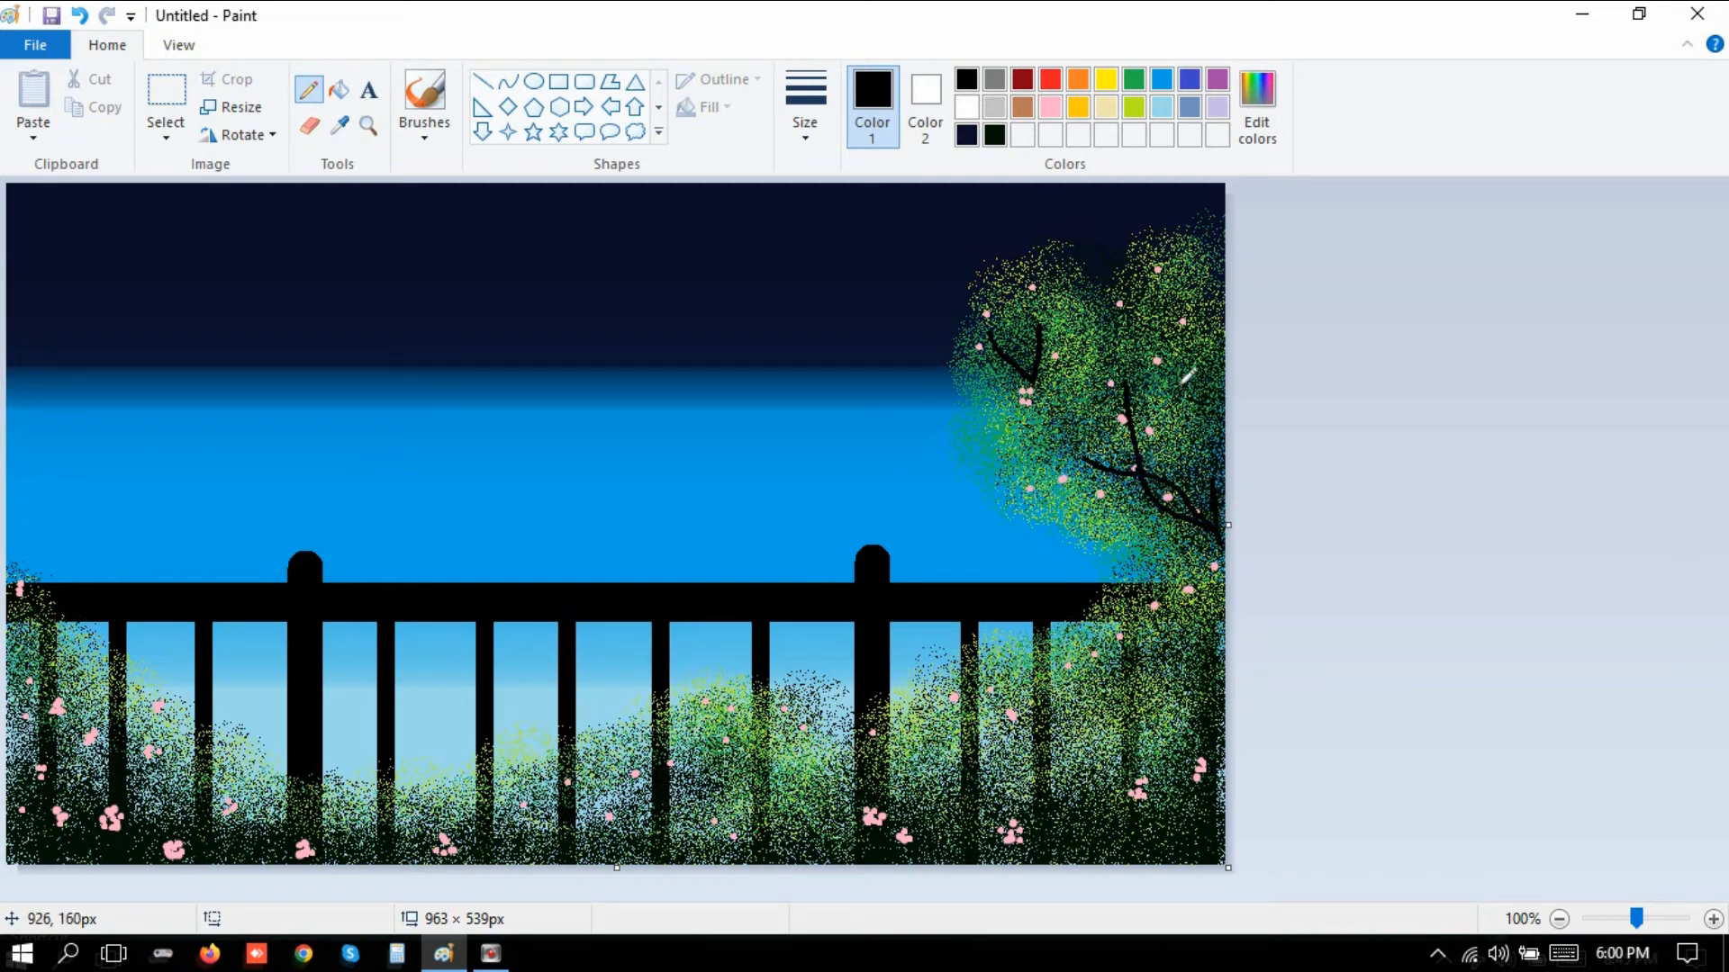
mouse_move(1182, 382)
left_mouse_down()
mouse_move(1195, 414)
mouse_move(1169, 372)
left_mouse_up()
Draw black forked twigs rising from the bottom edge in the right and middle bushes.
left_click_drag(1184, 777, 1196, 836)
mouse_move(1085, 778)
left_mouse_down()
mouse_move(1065, 837)
mouse_move(1074, 822)
mouse_move(1033, 768)
left_mouse_up()
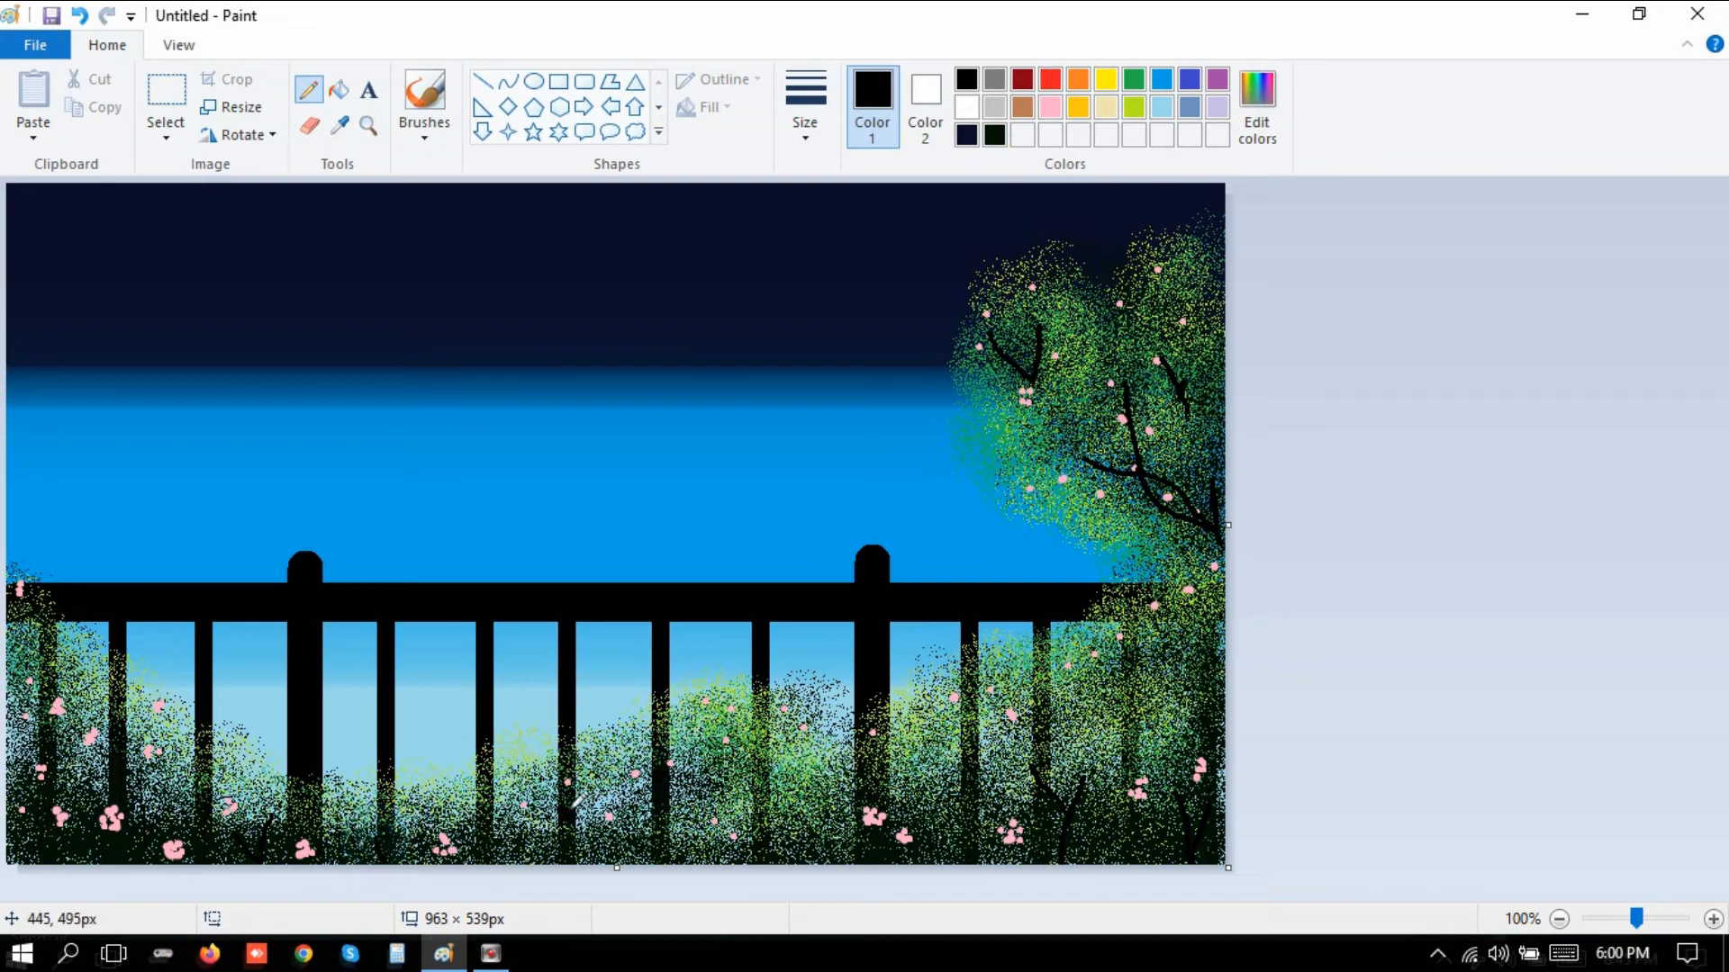
left_click_drag(571, 806, 591, 840)
mouse_move(795, 803)
left_mouse_down()
mouse_move(824, 848)
mouse_move(827, 791)
mouse_move(853, 785)
mouse_move(861, 810)
left_mouse_up()
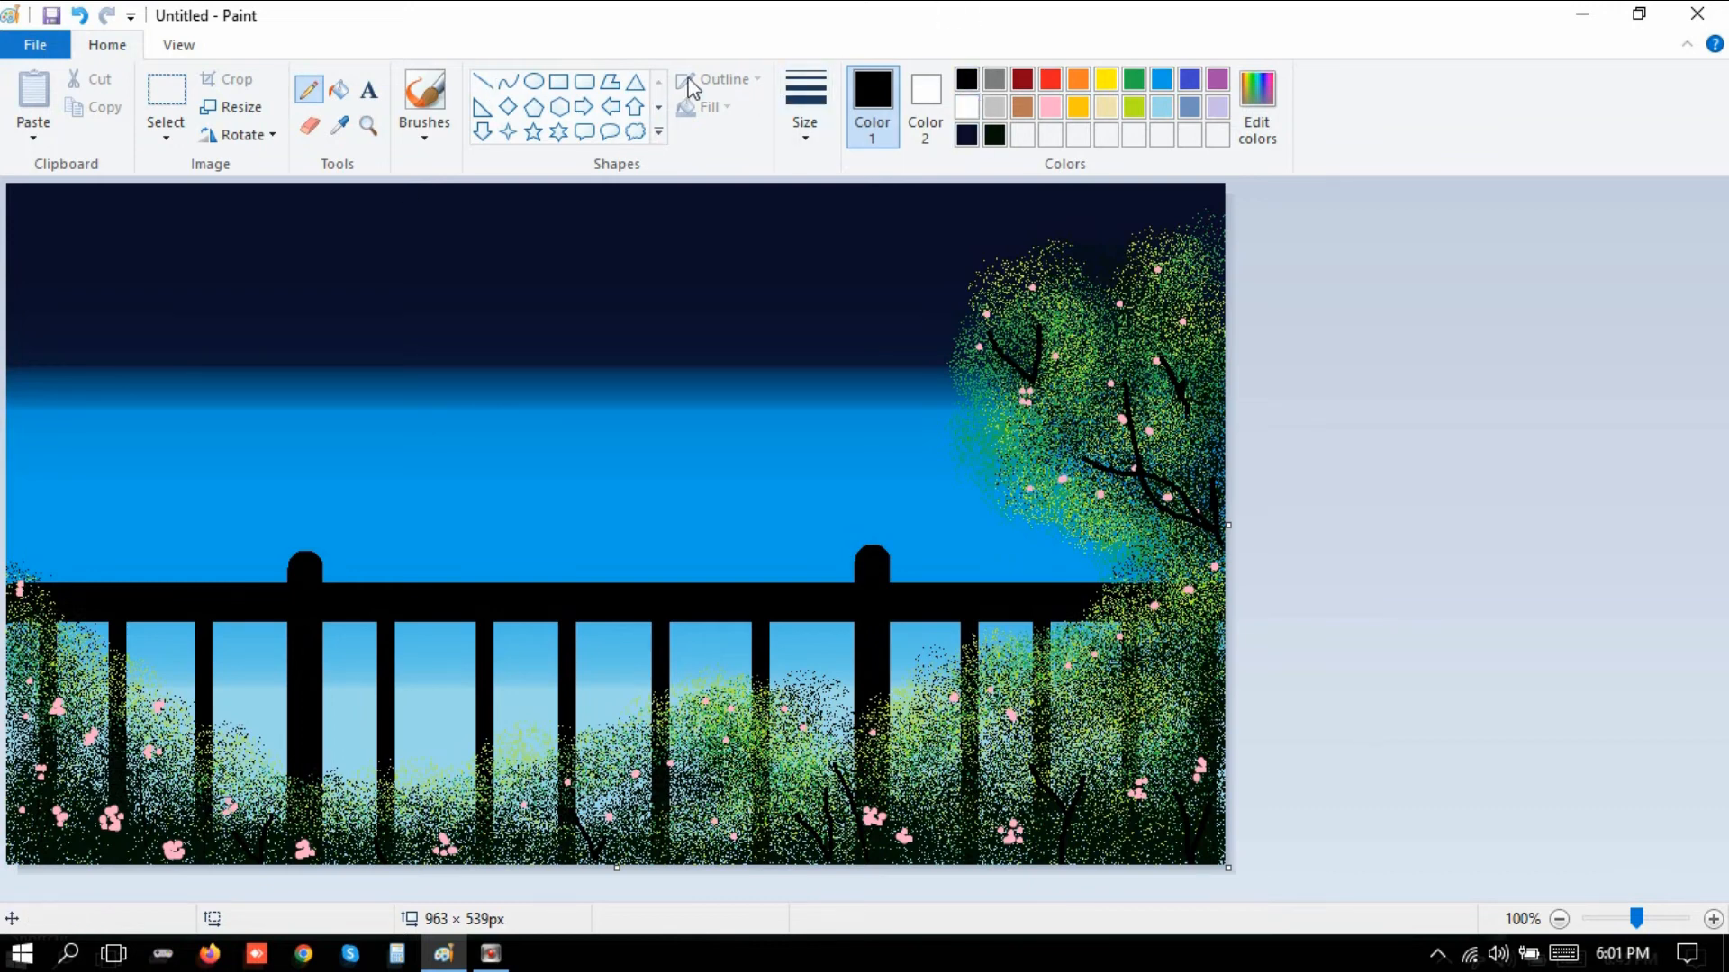
Draw a solid white circle of about 84 × 84 px as the moon and place it in the dark upper-middle sky.
left_click(534, 81)
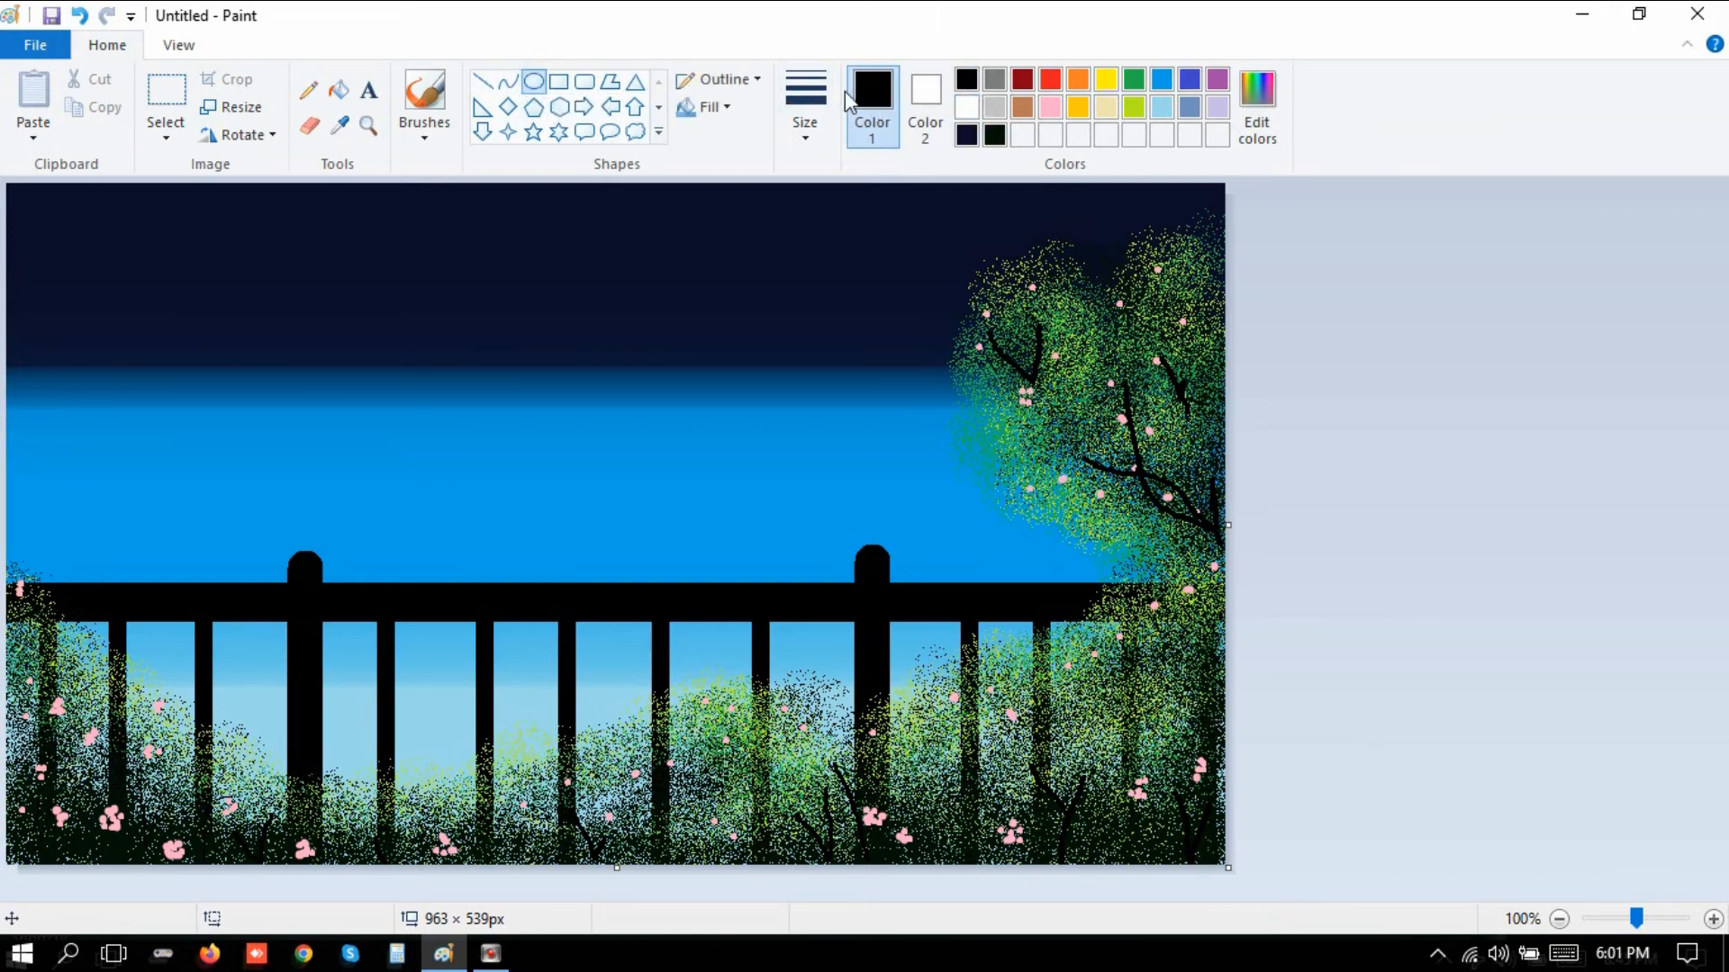
left_click(966, 106)
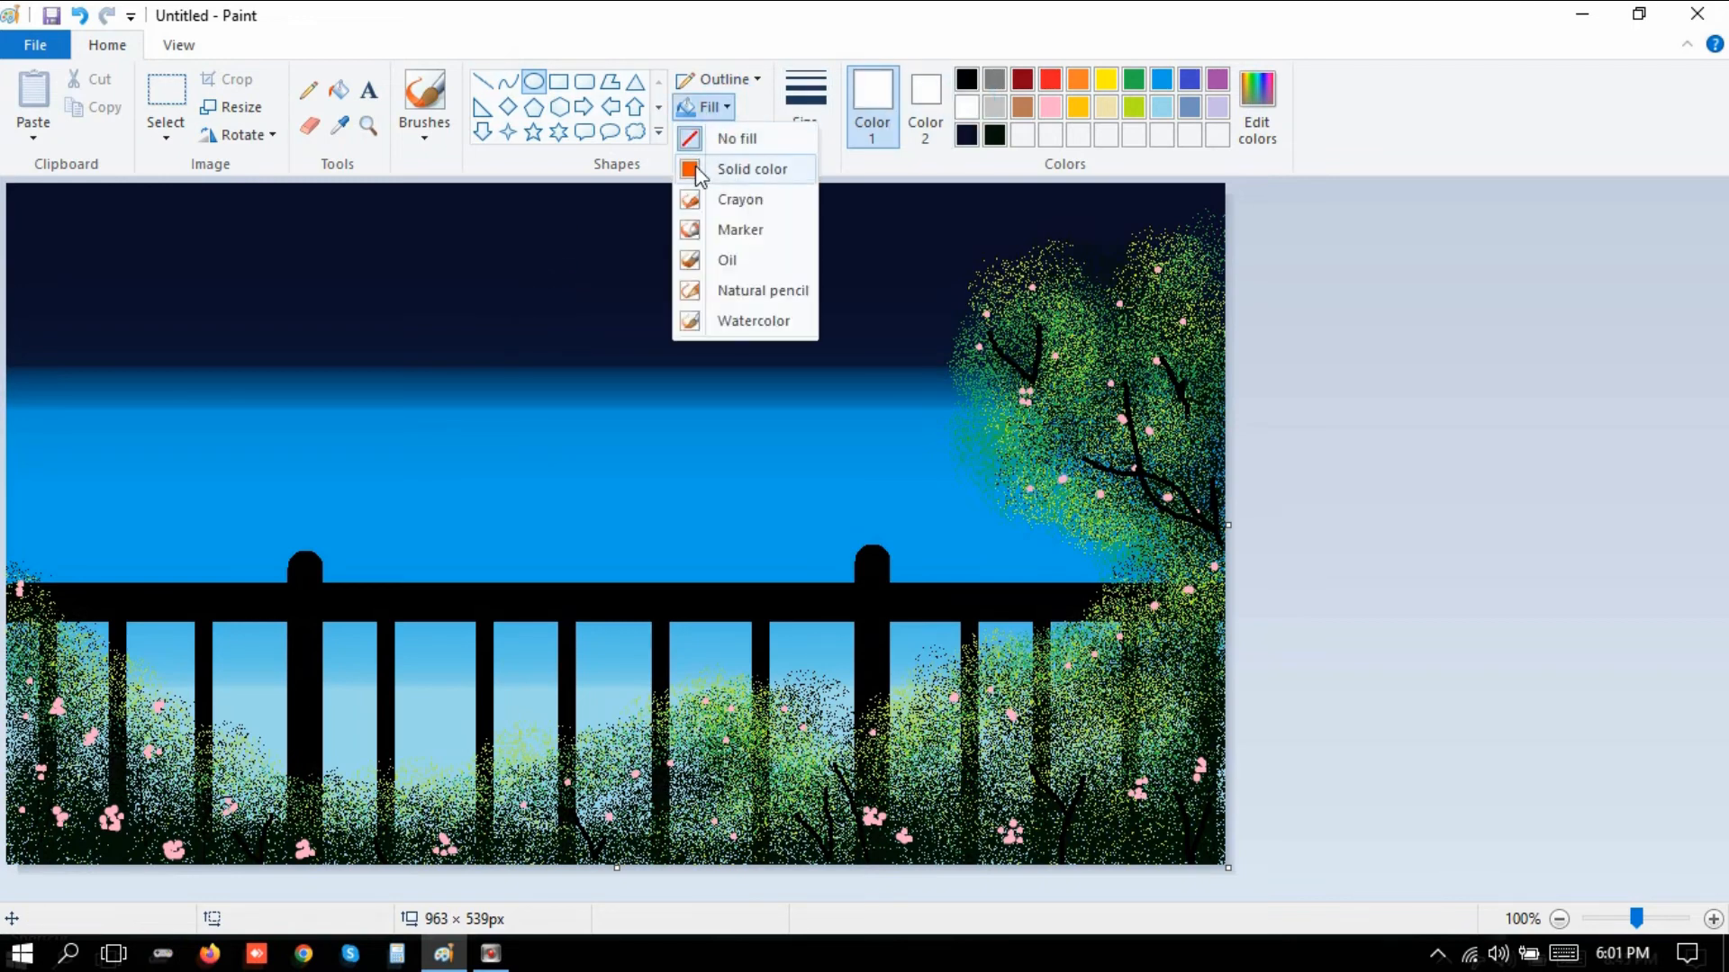
left_click(738, 169)
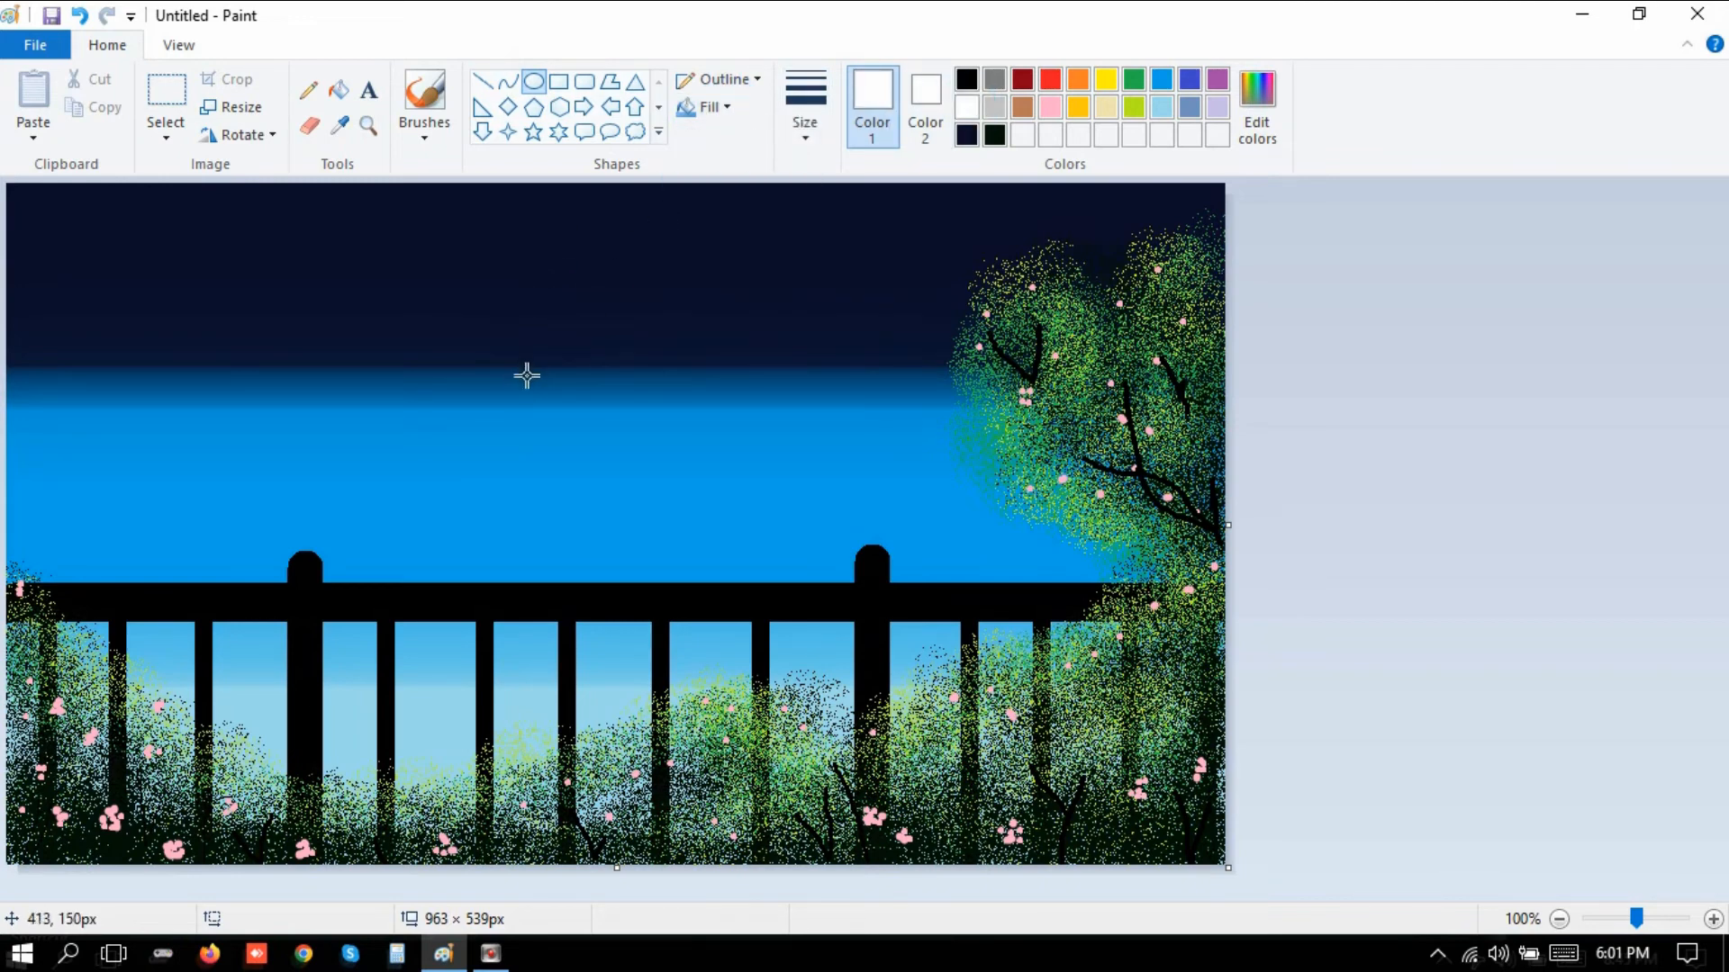
left_click_drag(491, 368, 670, 263)
left_click_drag(552, 308, 652, 301)
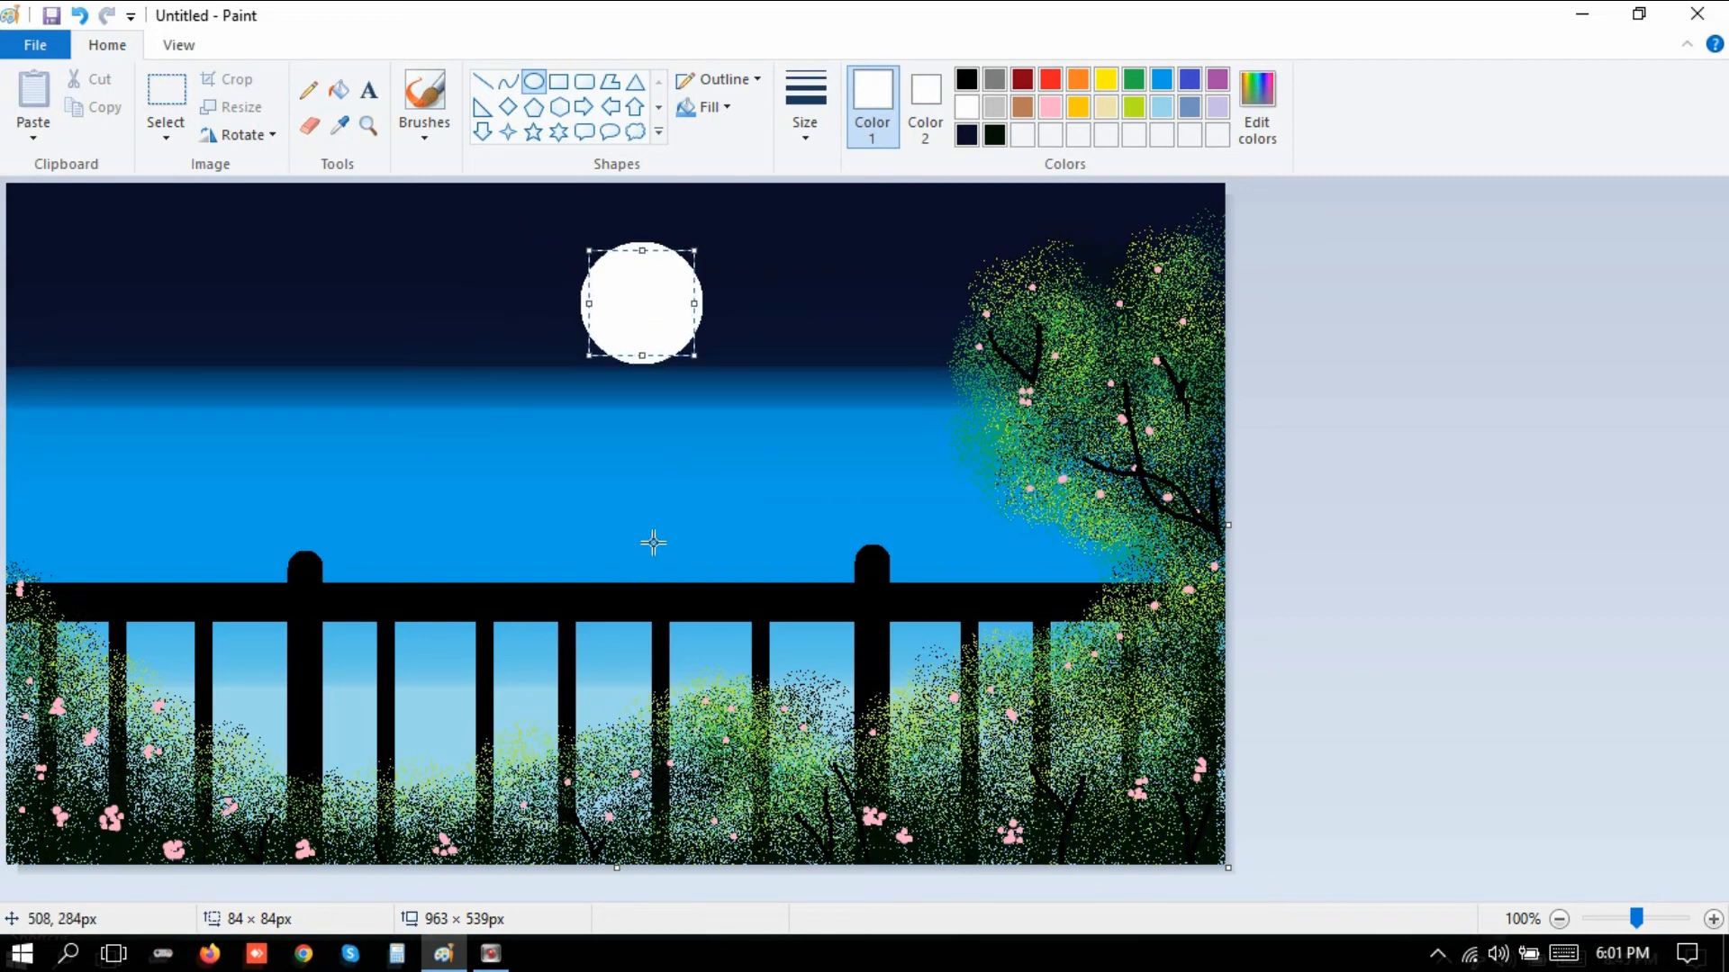
left_click(1339, 317)
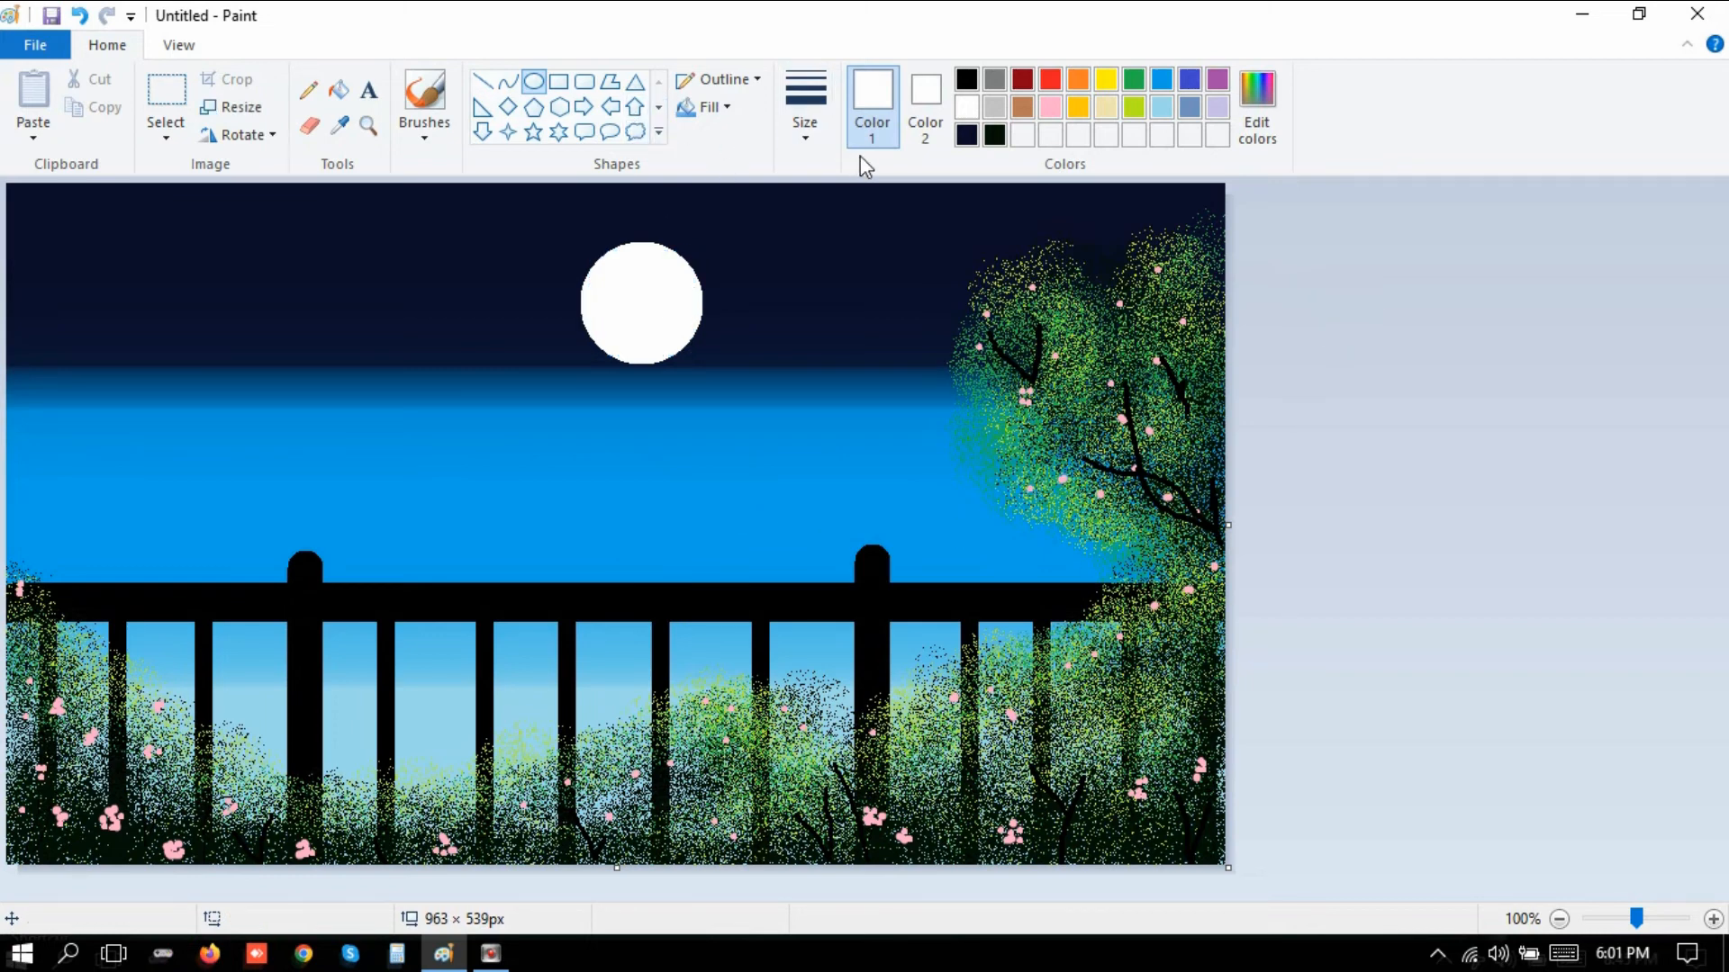
Dab rose-pink flower dots with the round brush along the upper edges of the middle and right bushes.
left_click(1050, 106)
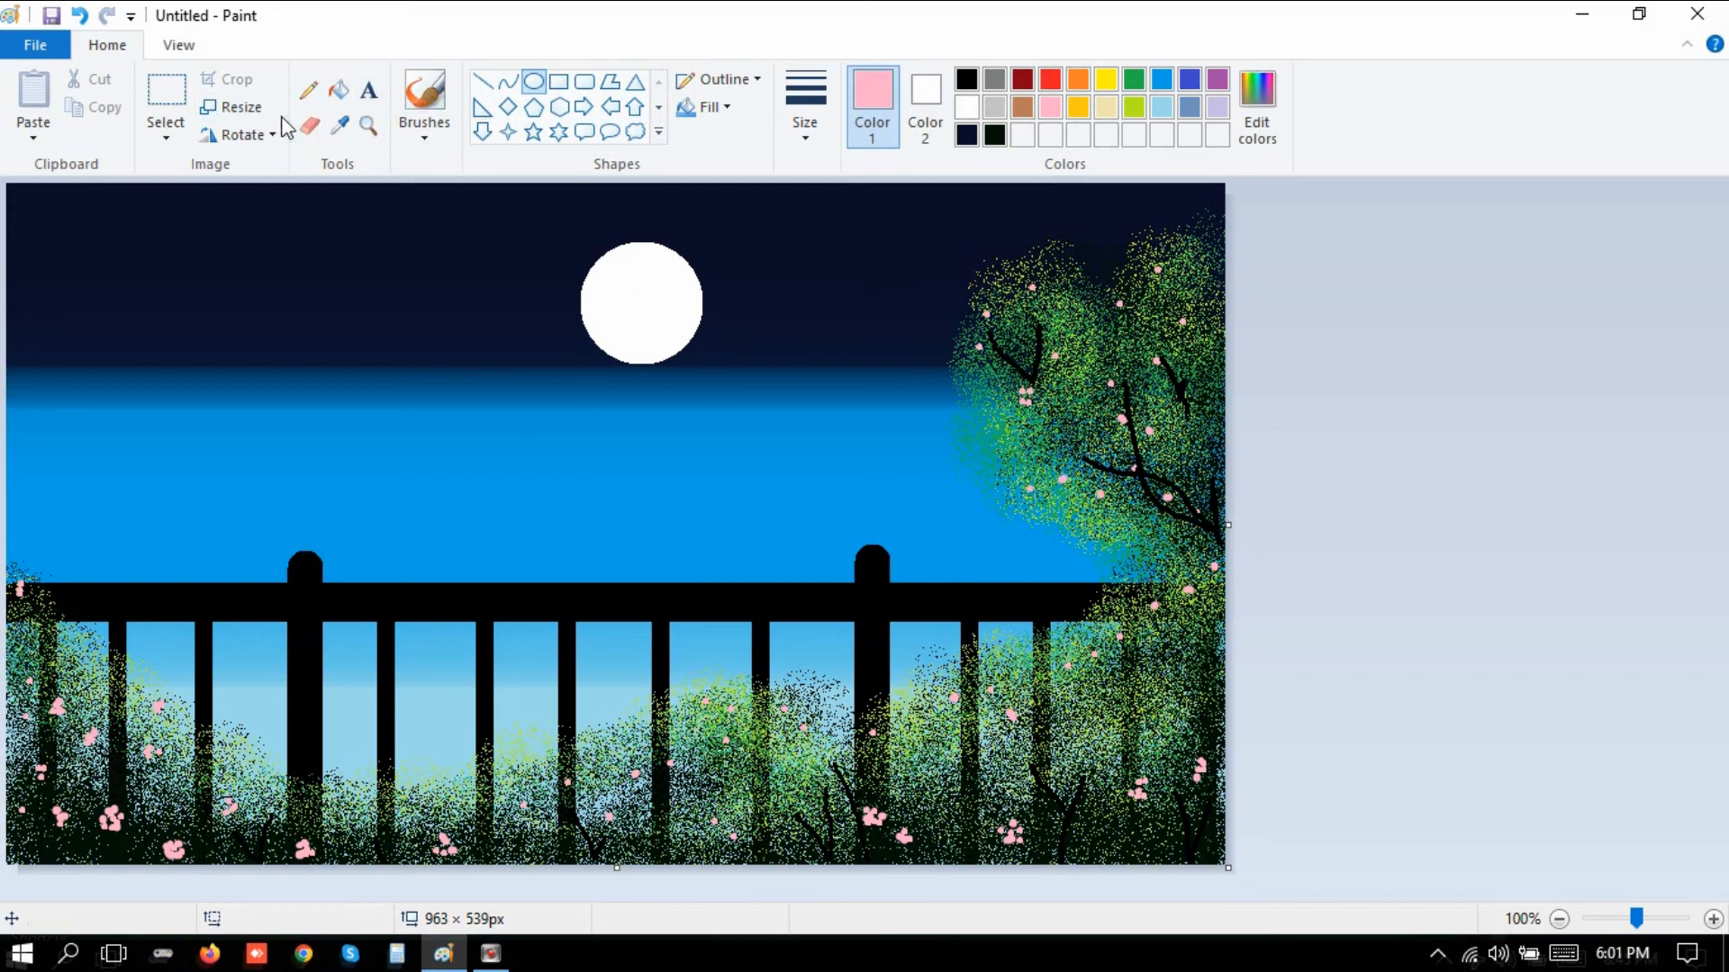
left_click(427, 131)
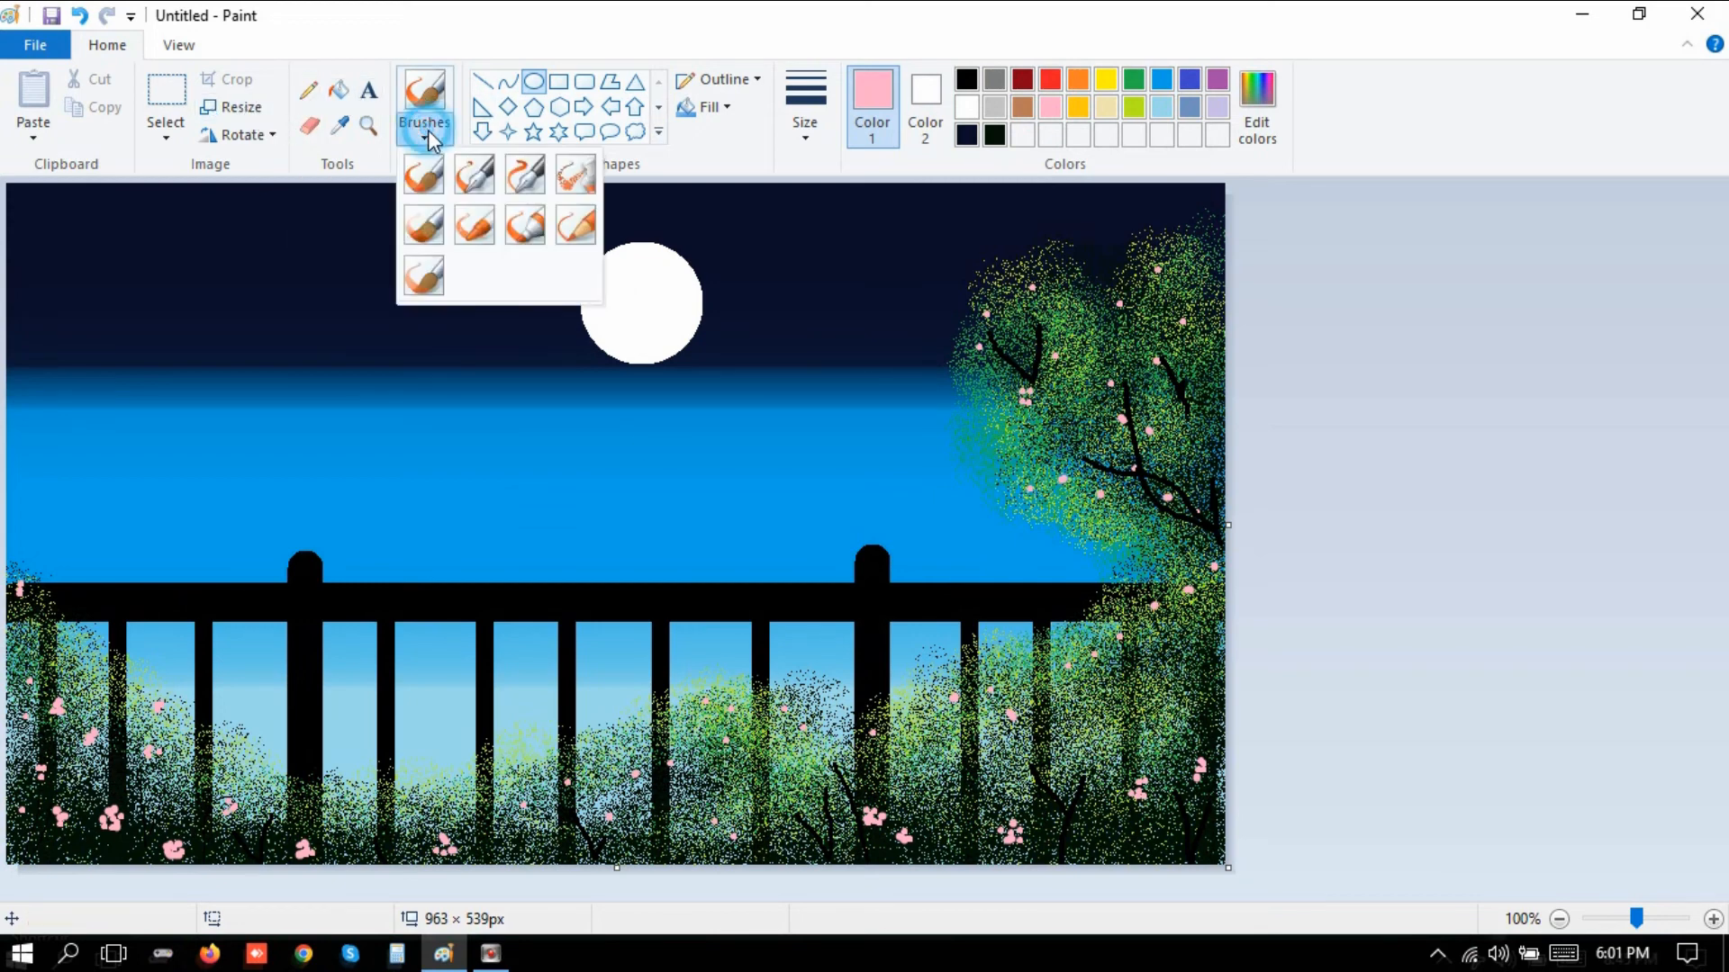
left_click(422, 179)
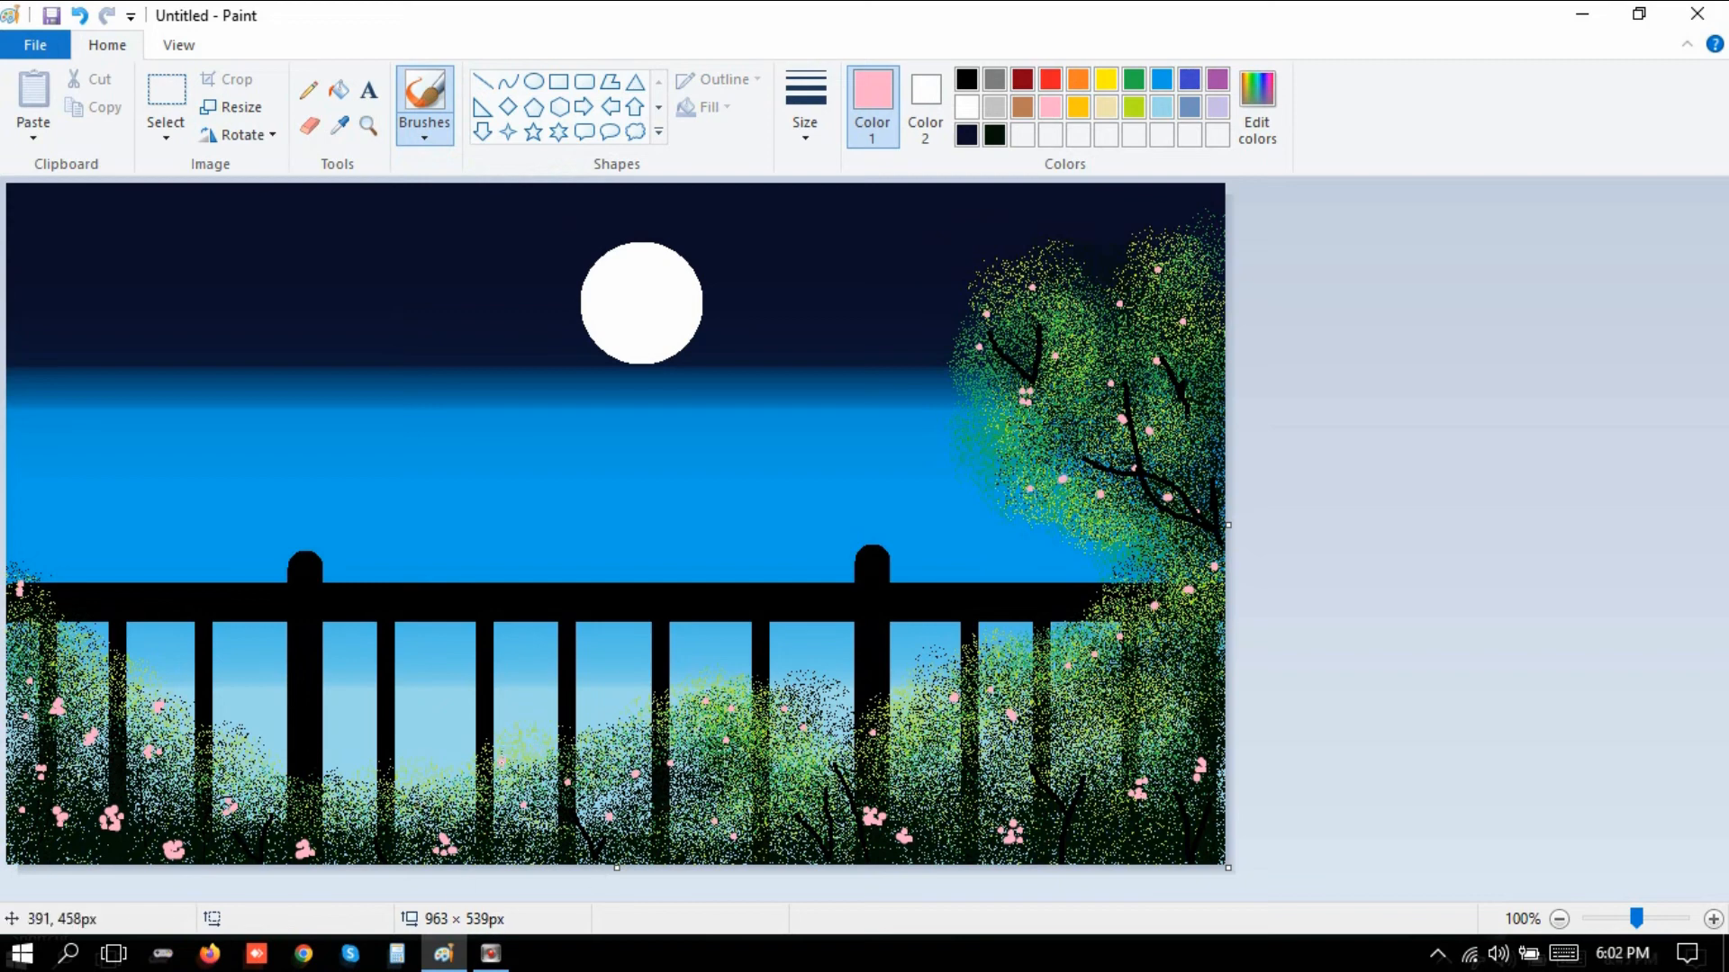
left_click(488, 754)
left_click(557, 757)
left_click(635, 723)
left_click(684, 702)
left_click(1021, 641)
left_click(1091, 615)
left_click(1121, 593)
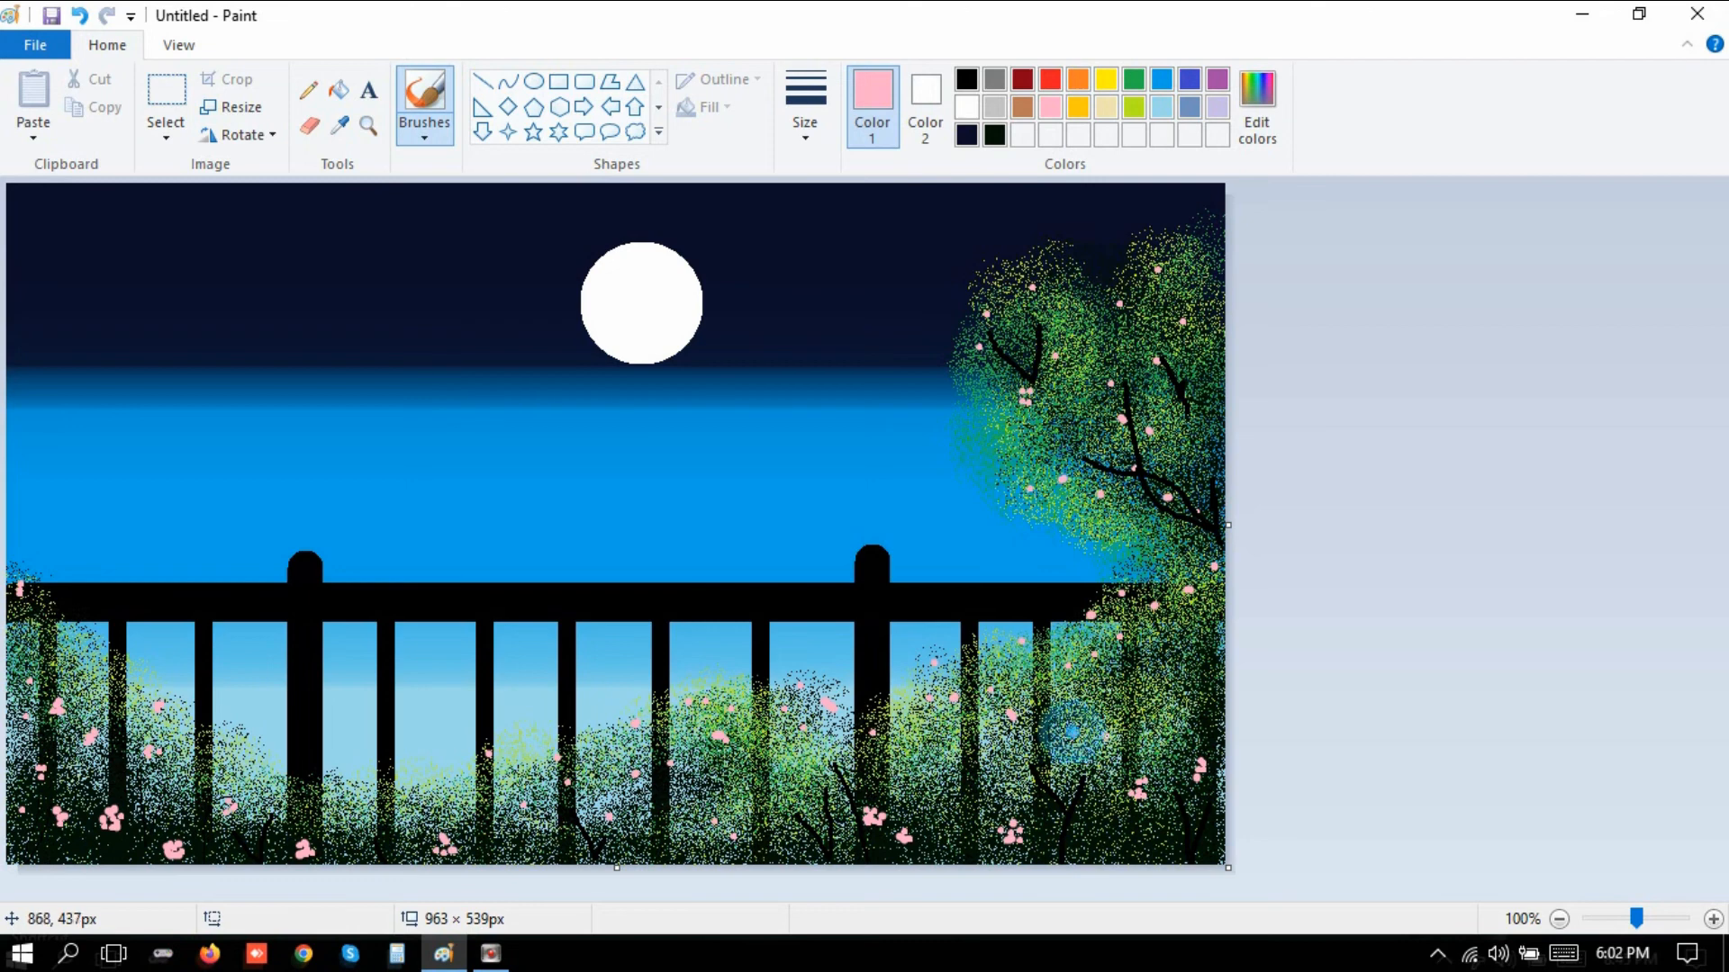
Scatter single rose-pink flower dots through the body of the right bushes below the rail.
left_click(1074, 734)
left_click(1084, 764)
left_click(1121, 732)
left_click(1169, 710)
left_click(1116, 666)
left_click(1192, 651)
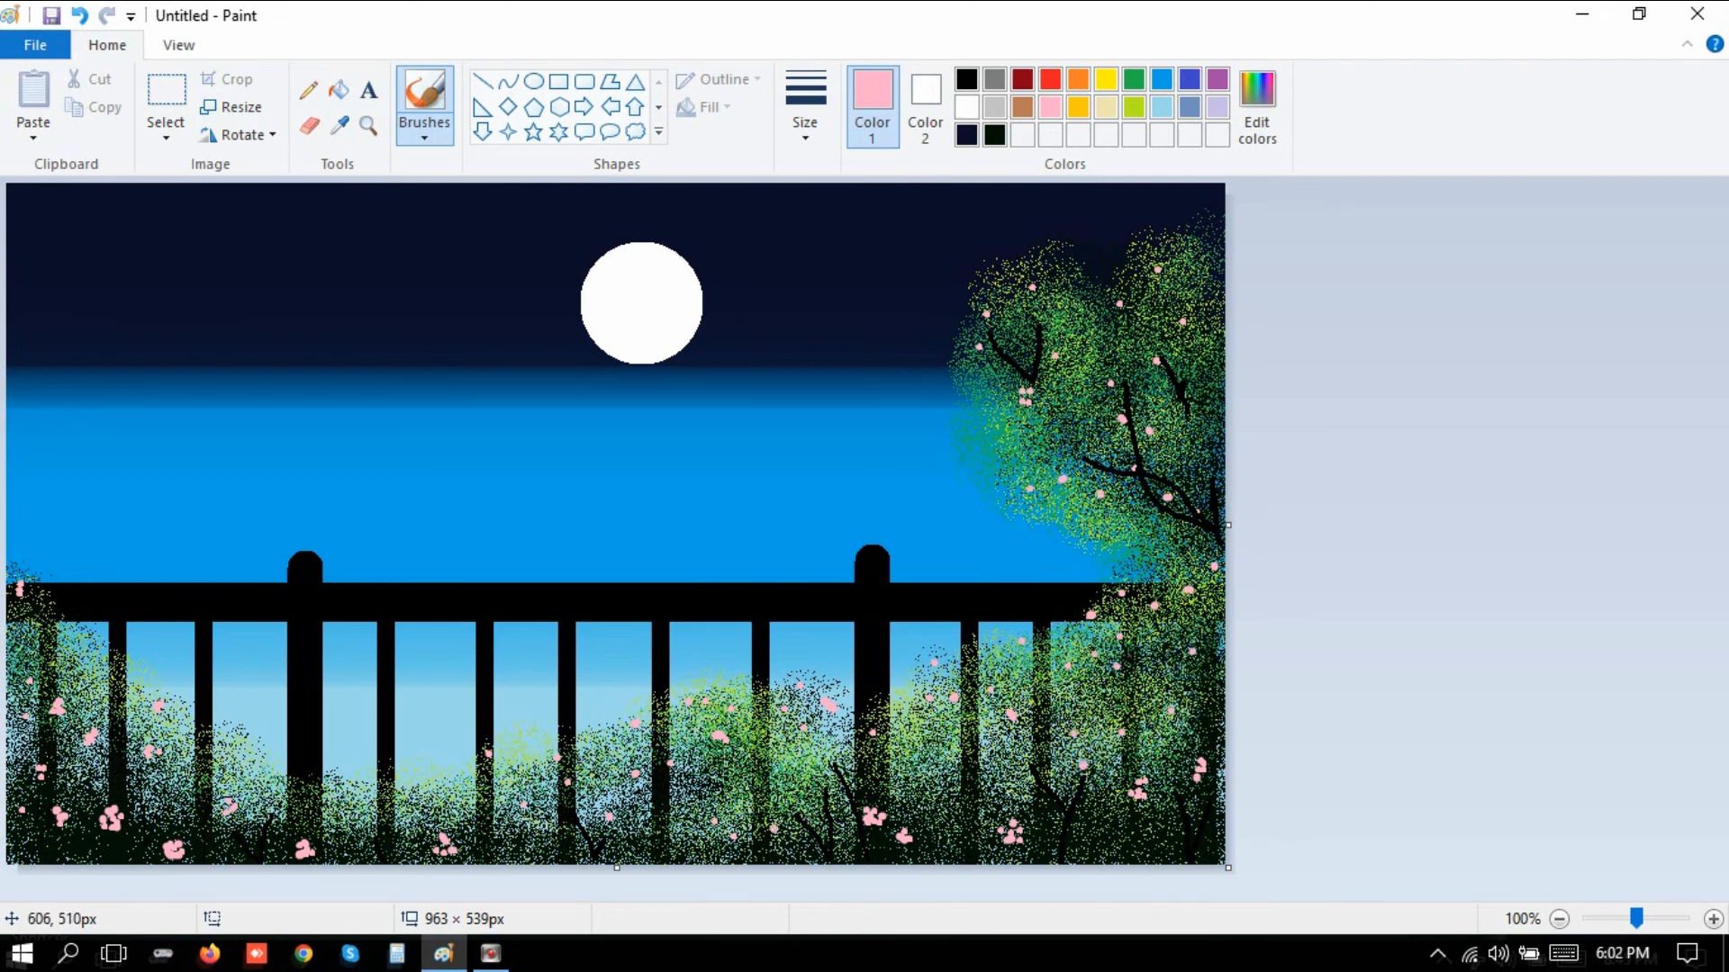
Scatter rose-pink flower dots along the low bushes from the middle of the fence toward the left post.
left_click(536, 775)
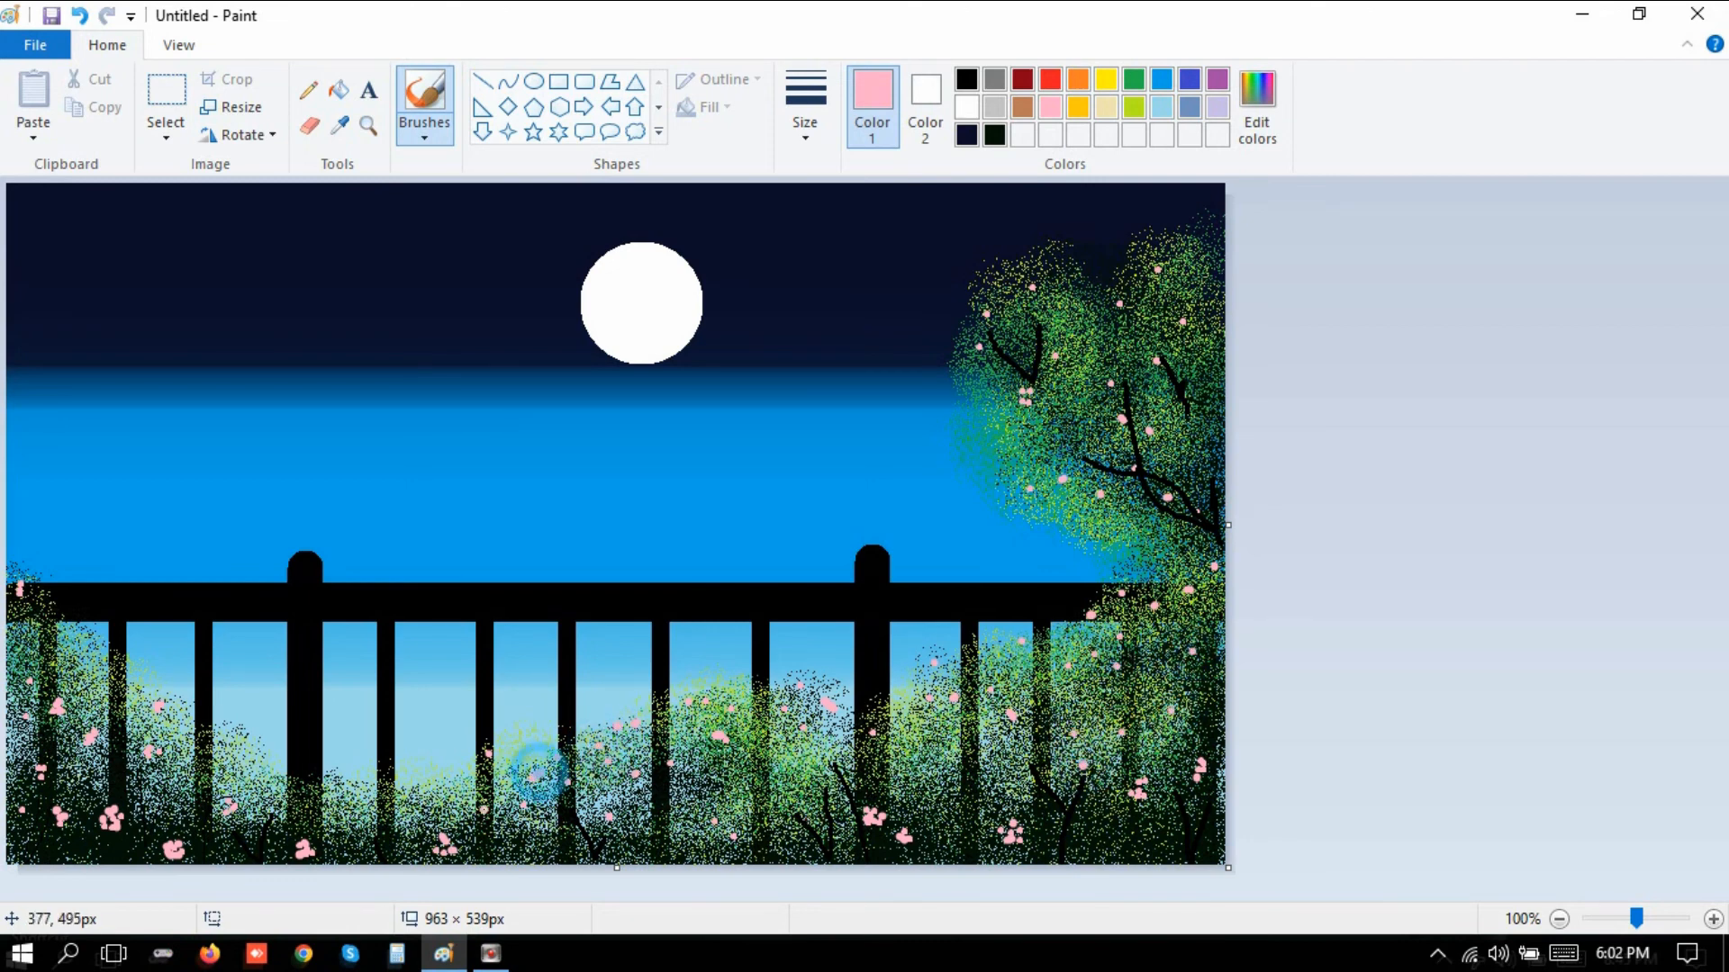
left_click(482, 808)
left_click(450, 792)
left_click(412, 808)
left_click(363, 796)
left_click(340, 796)
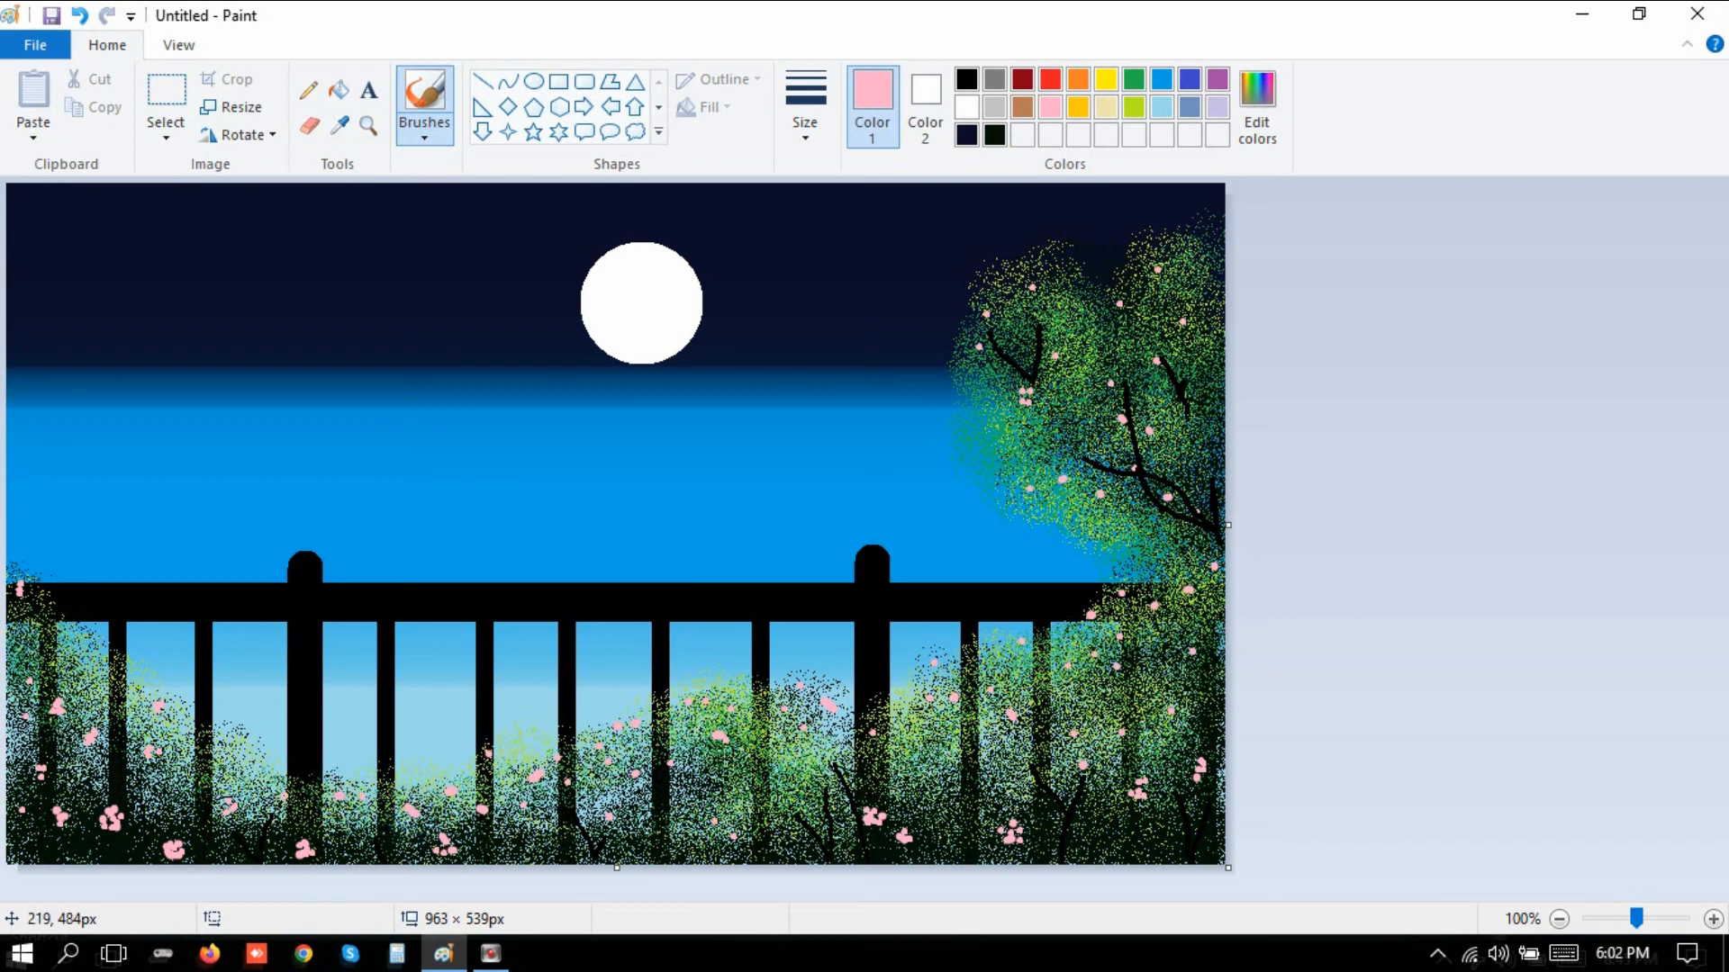
Scatter rose-pink flower dots along the slope and through the body of the left bushes, out to the canvas's left edge.
left_click(280, 792)
left_click(229, 734)
left_click(196, 721)
left_click(113, 672)
left_click(84, 641)
left_click(18, 635)
left_click(38, 660)
left_click(46, 682)
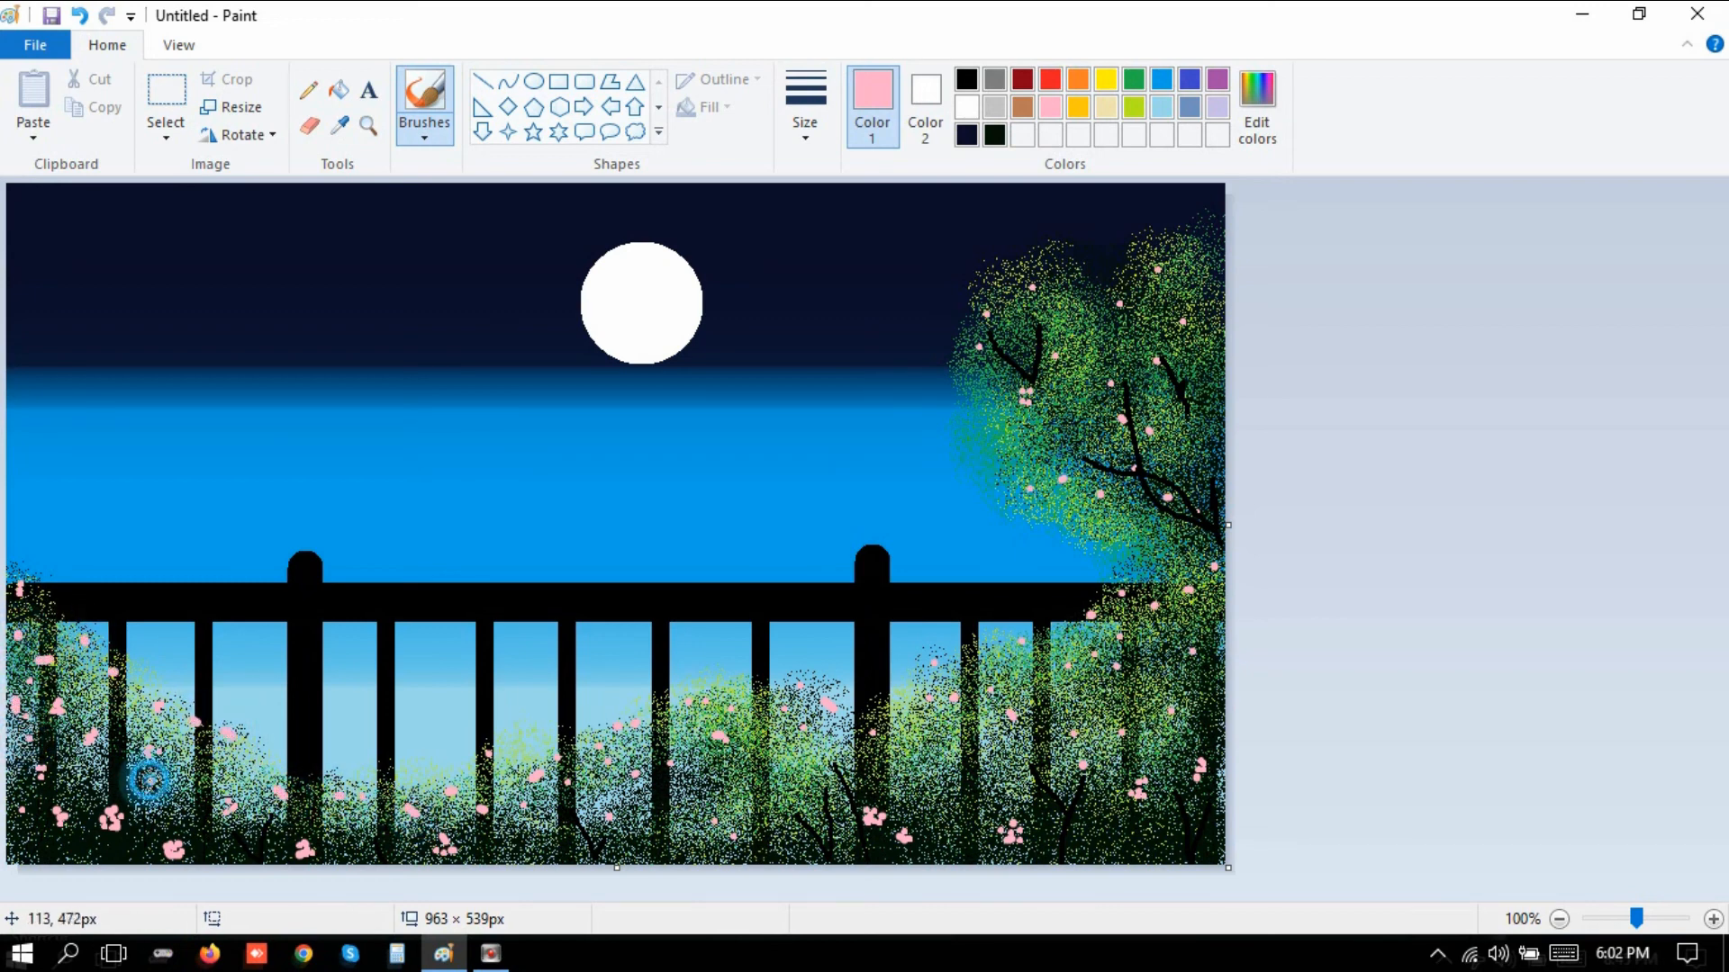
left_click(52, 832)
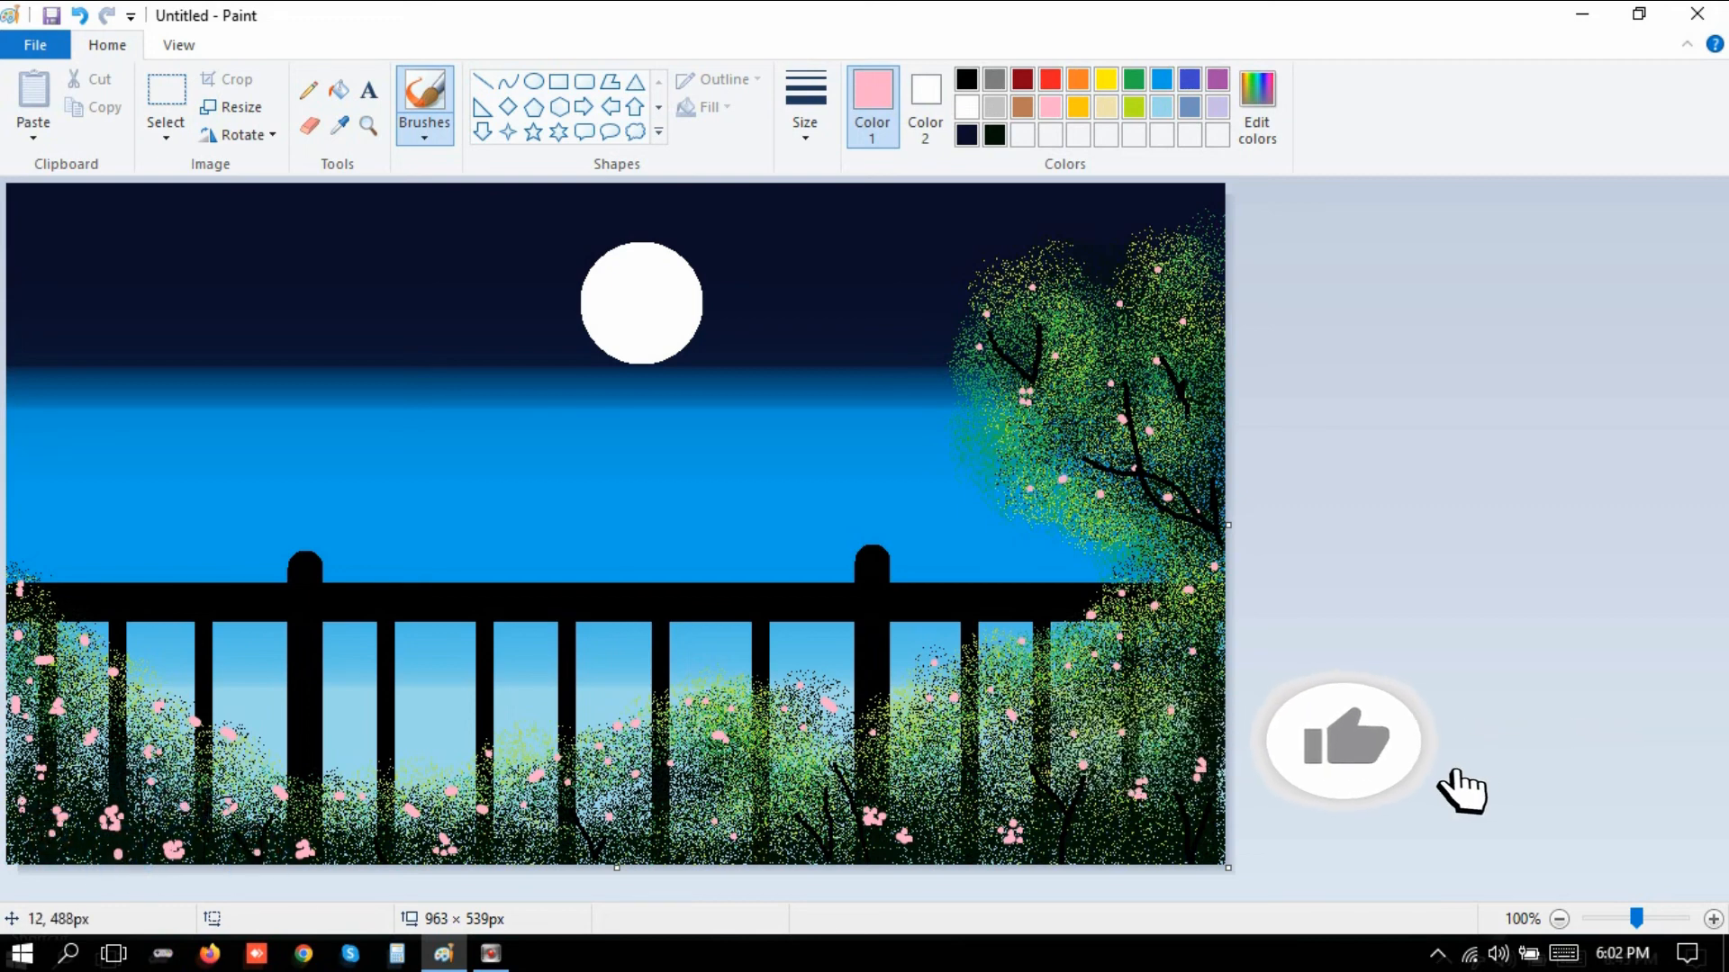
left_click(22, 800)
Add rose-pink dabs around the existing dots low in the middle bushes and on the right fence post.
left_click(600, 816)
left_click(608, 825)
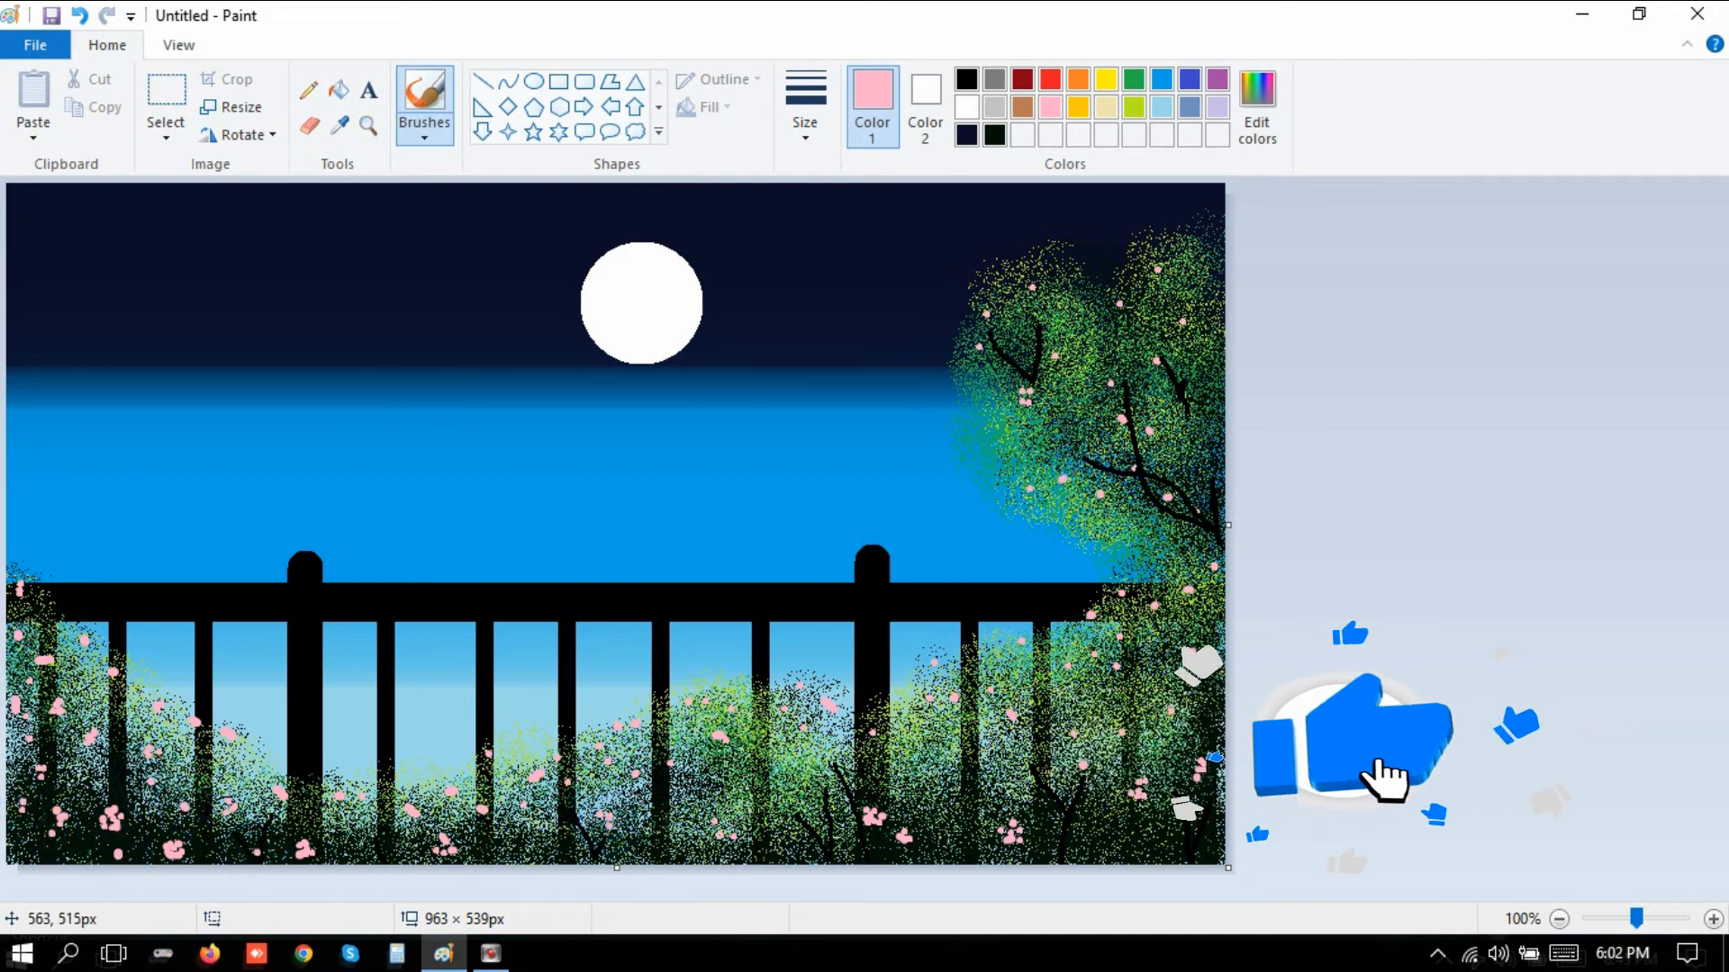
left_click(721, 836)
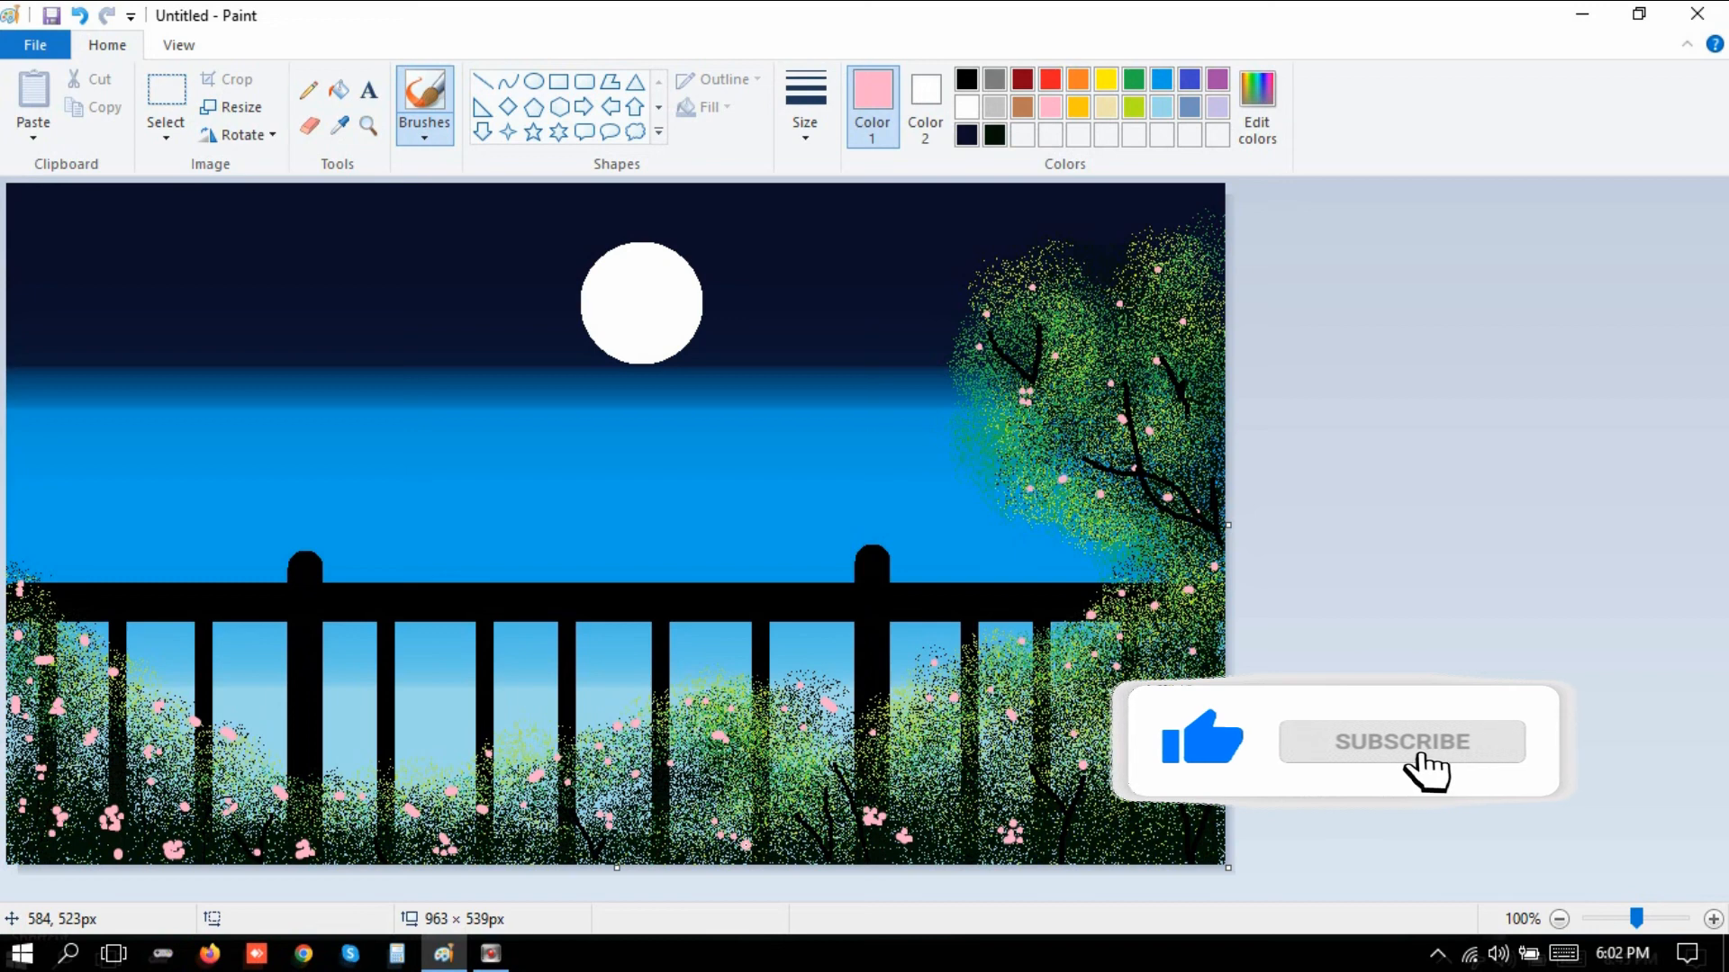
left_click(882, 733)
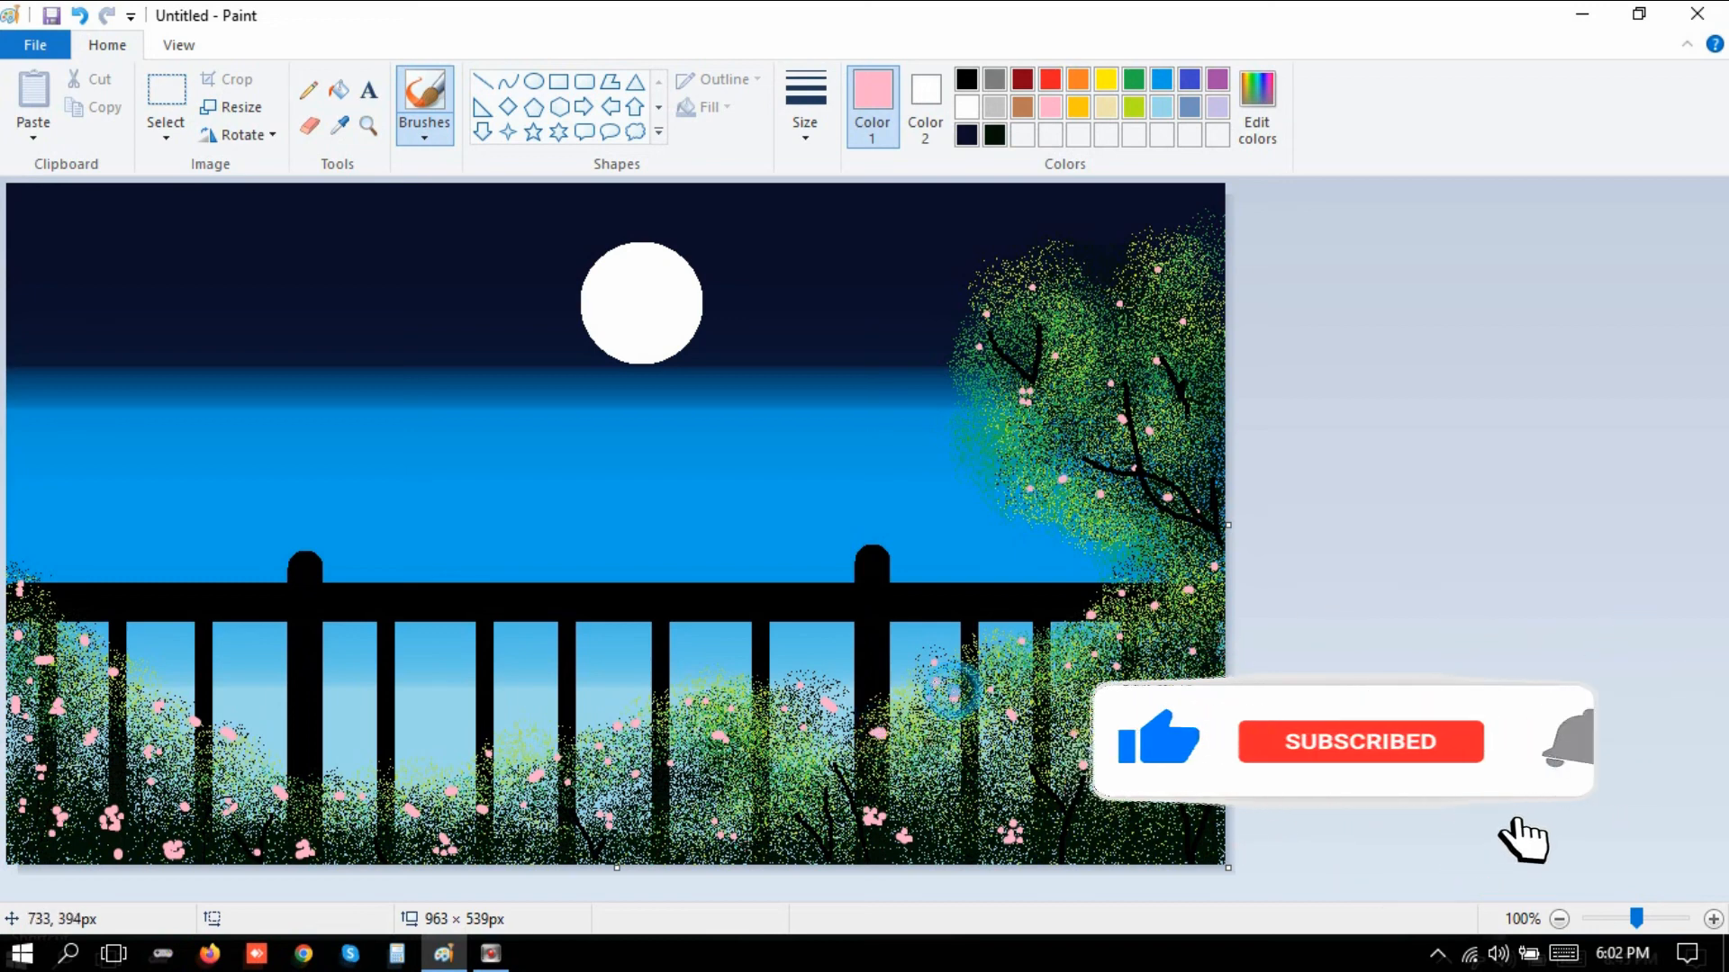